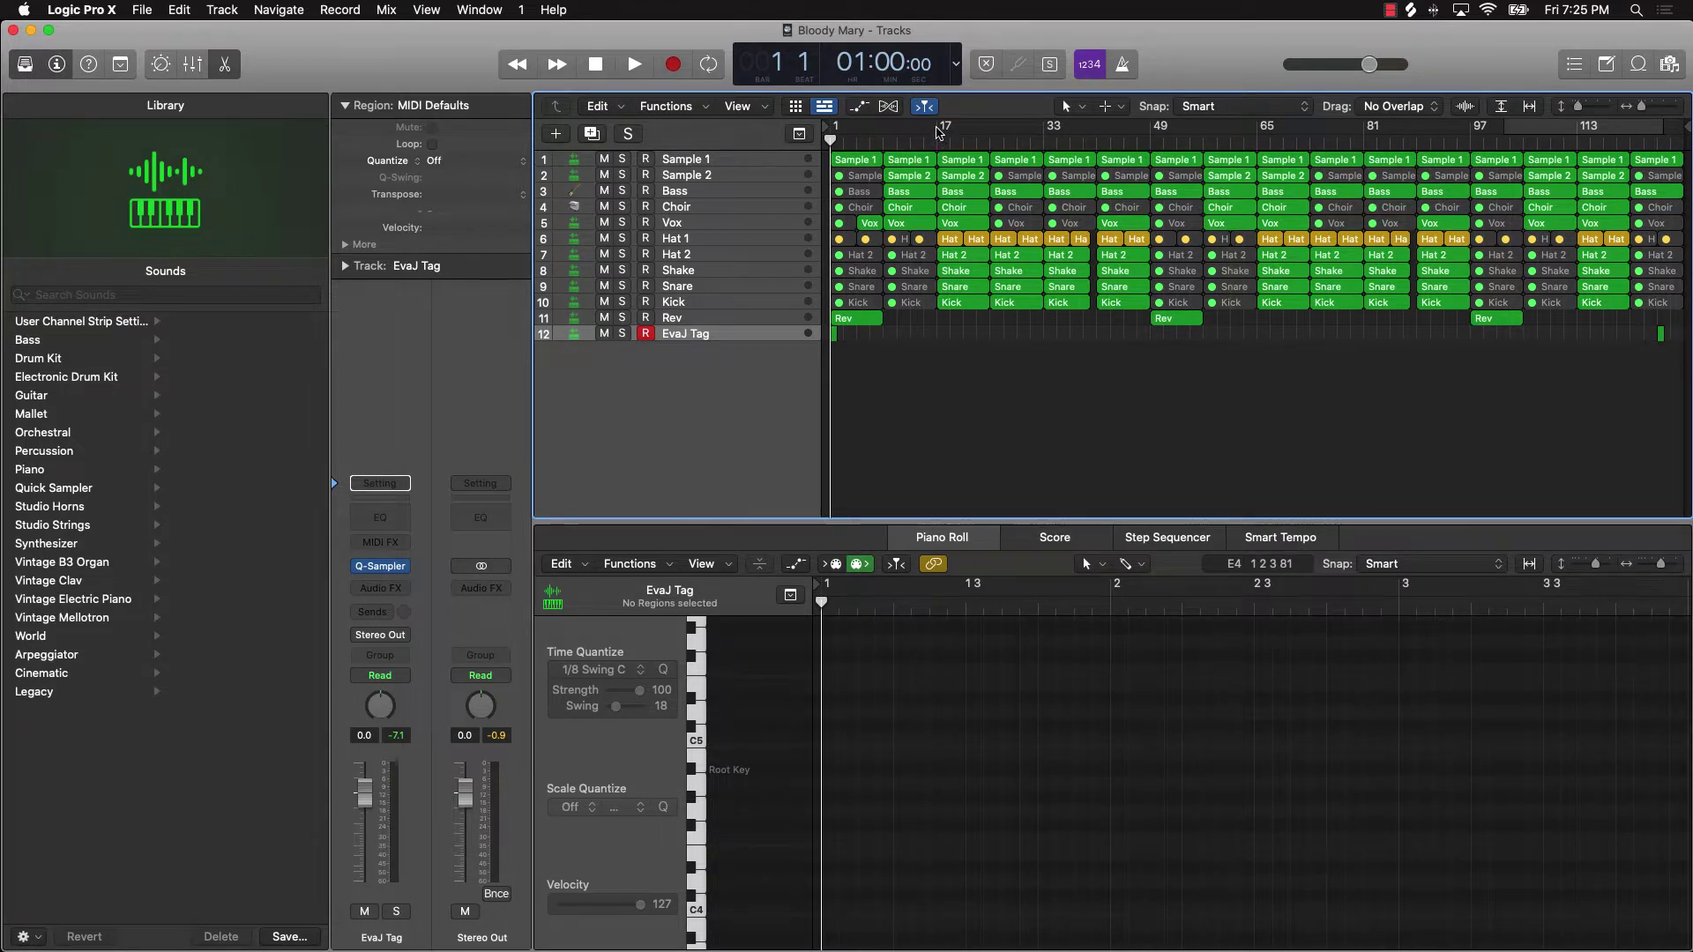
Set the cycle range to about bars 17–25 and show the mixer in place of the editor
left_click_drag(940, 133, 989, 130)
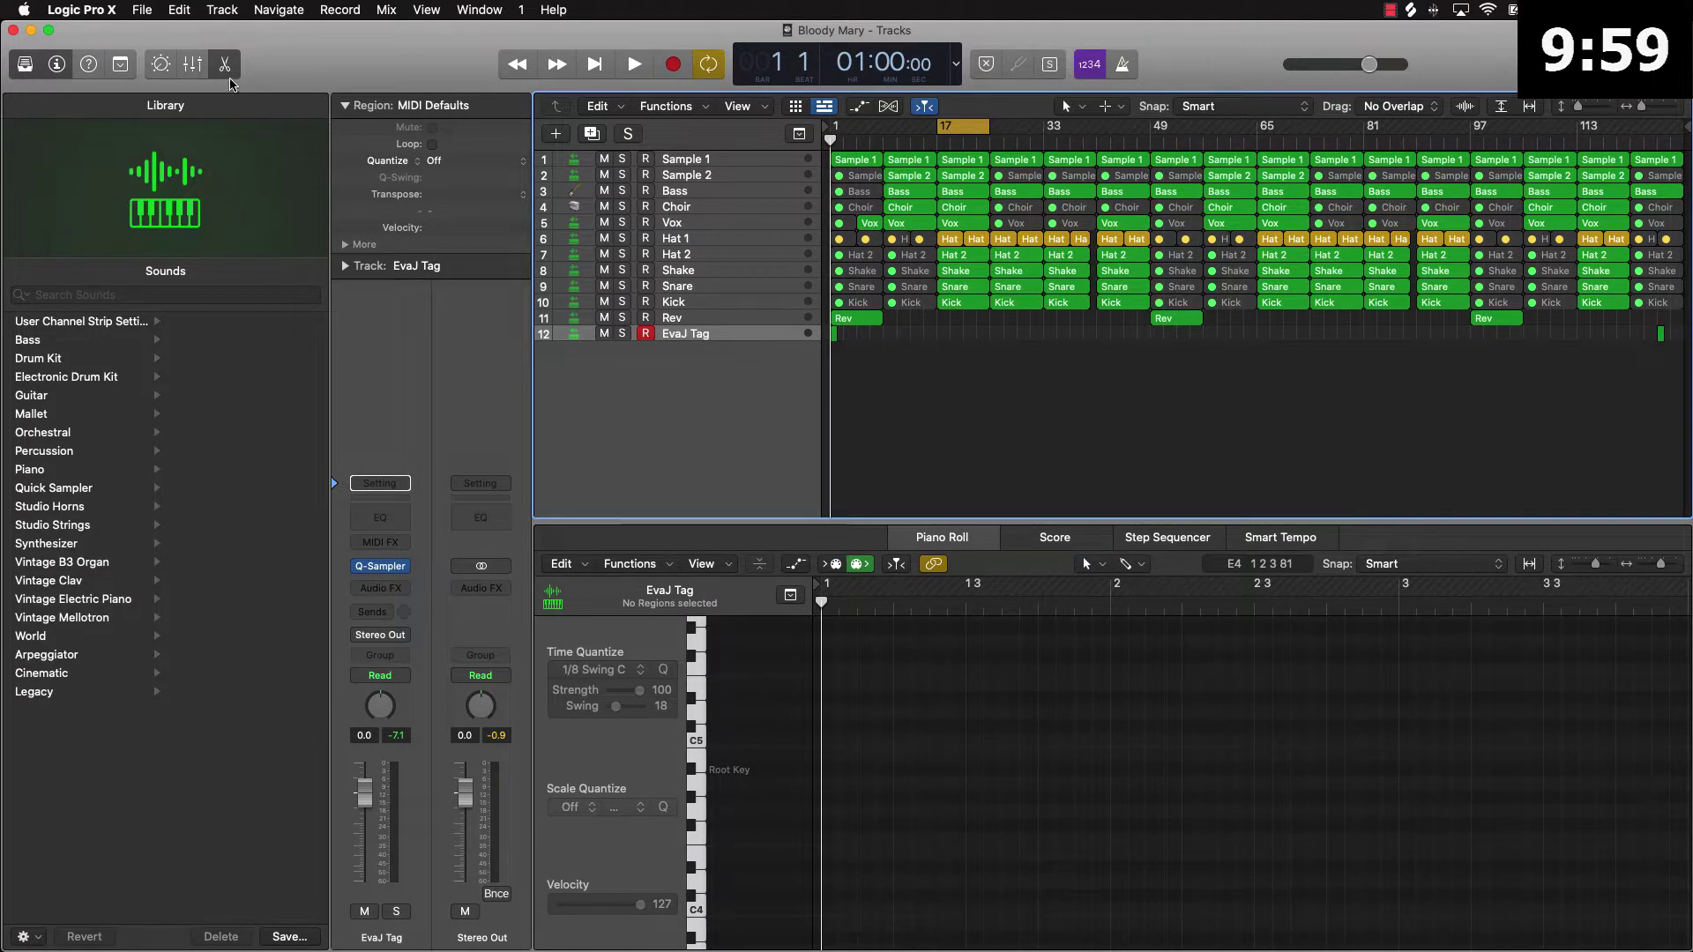
left_click(225, 64)
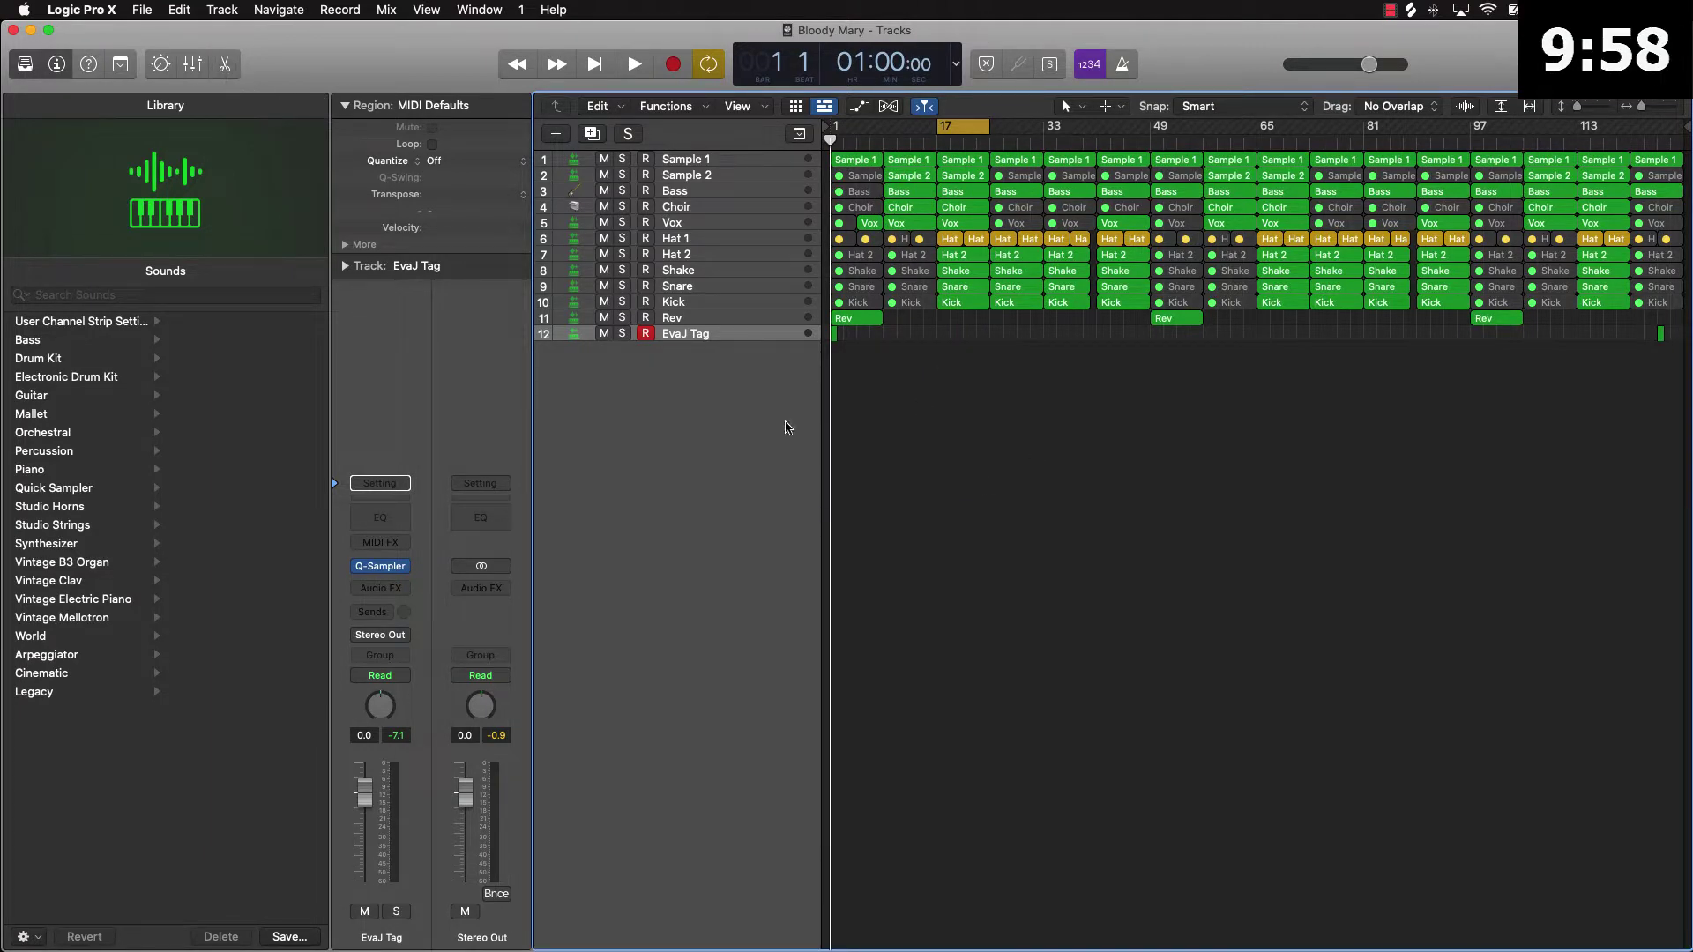
left_click(193, 64)
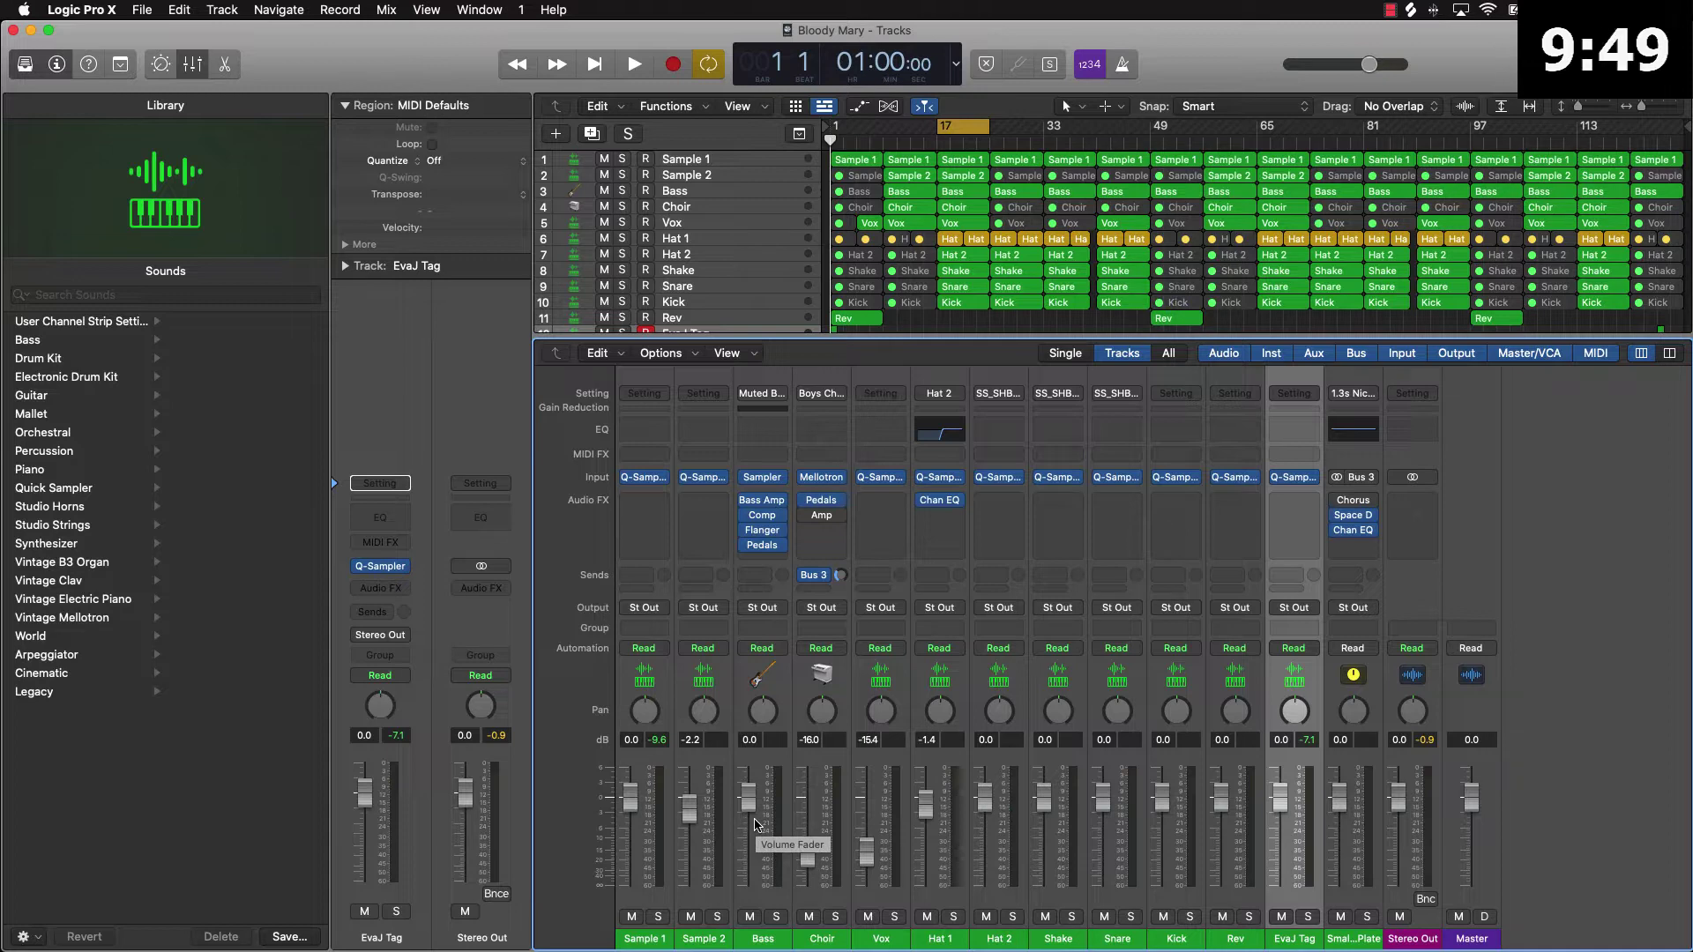
Play the cycled section to check channel levels, turn cycling off, and reset the peak readings and playhead
key("space")
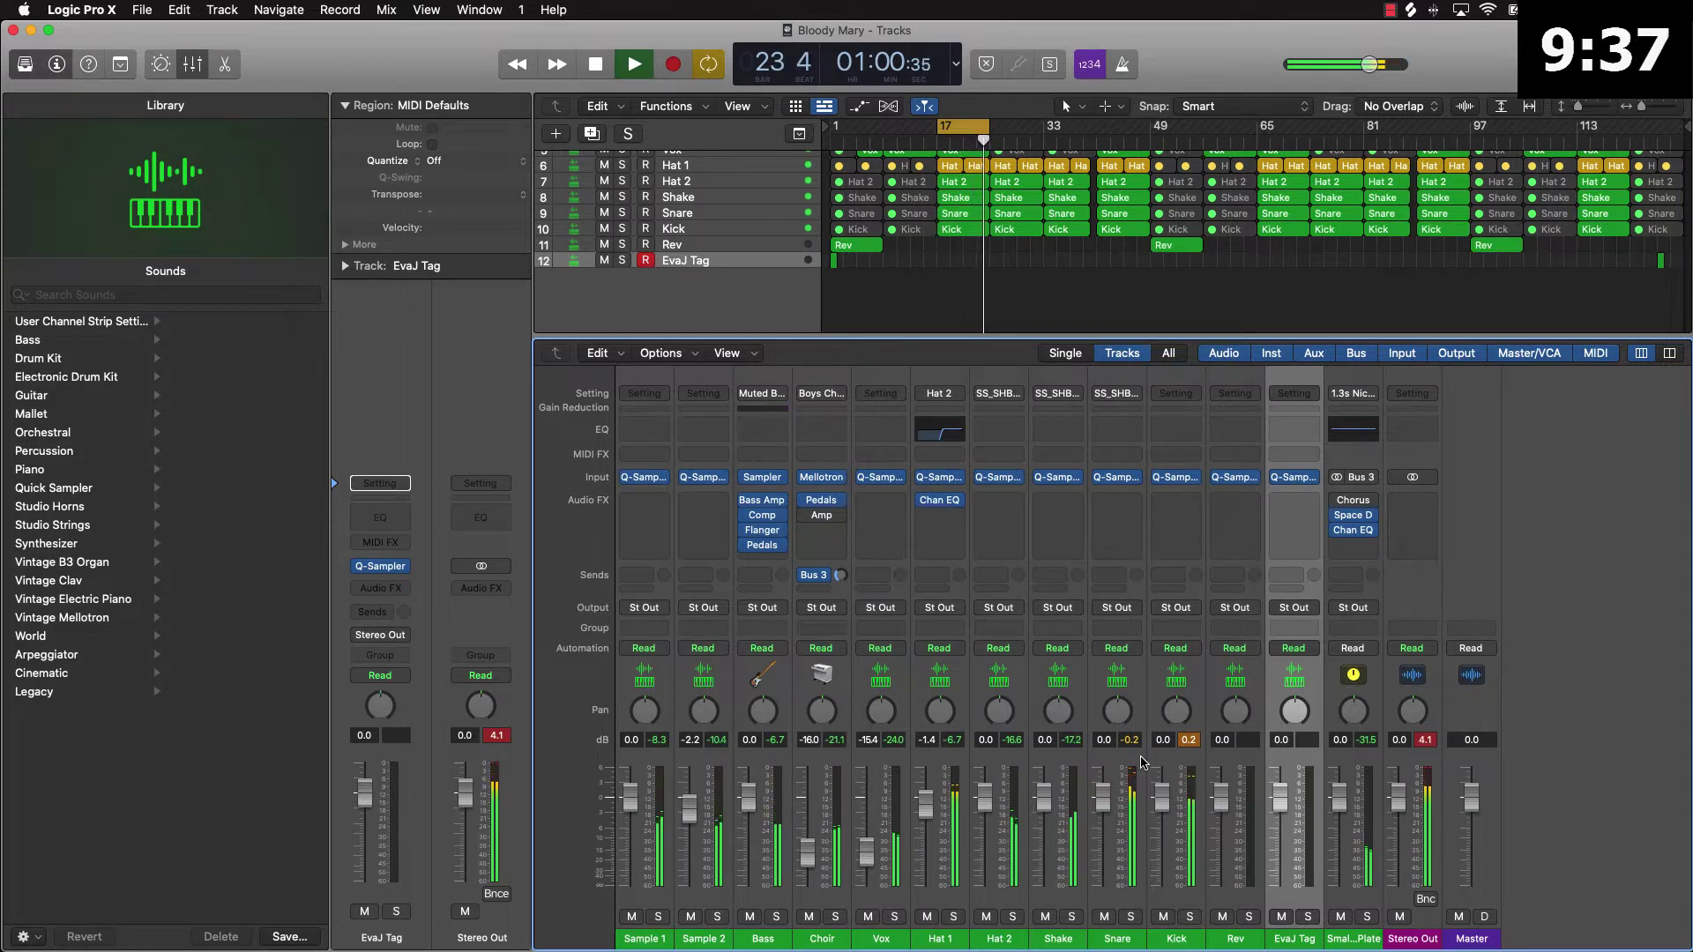
key("space")
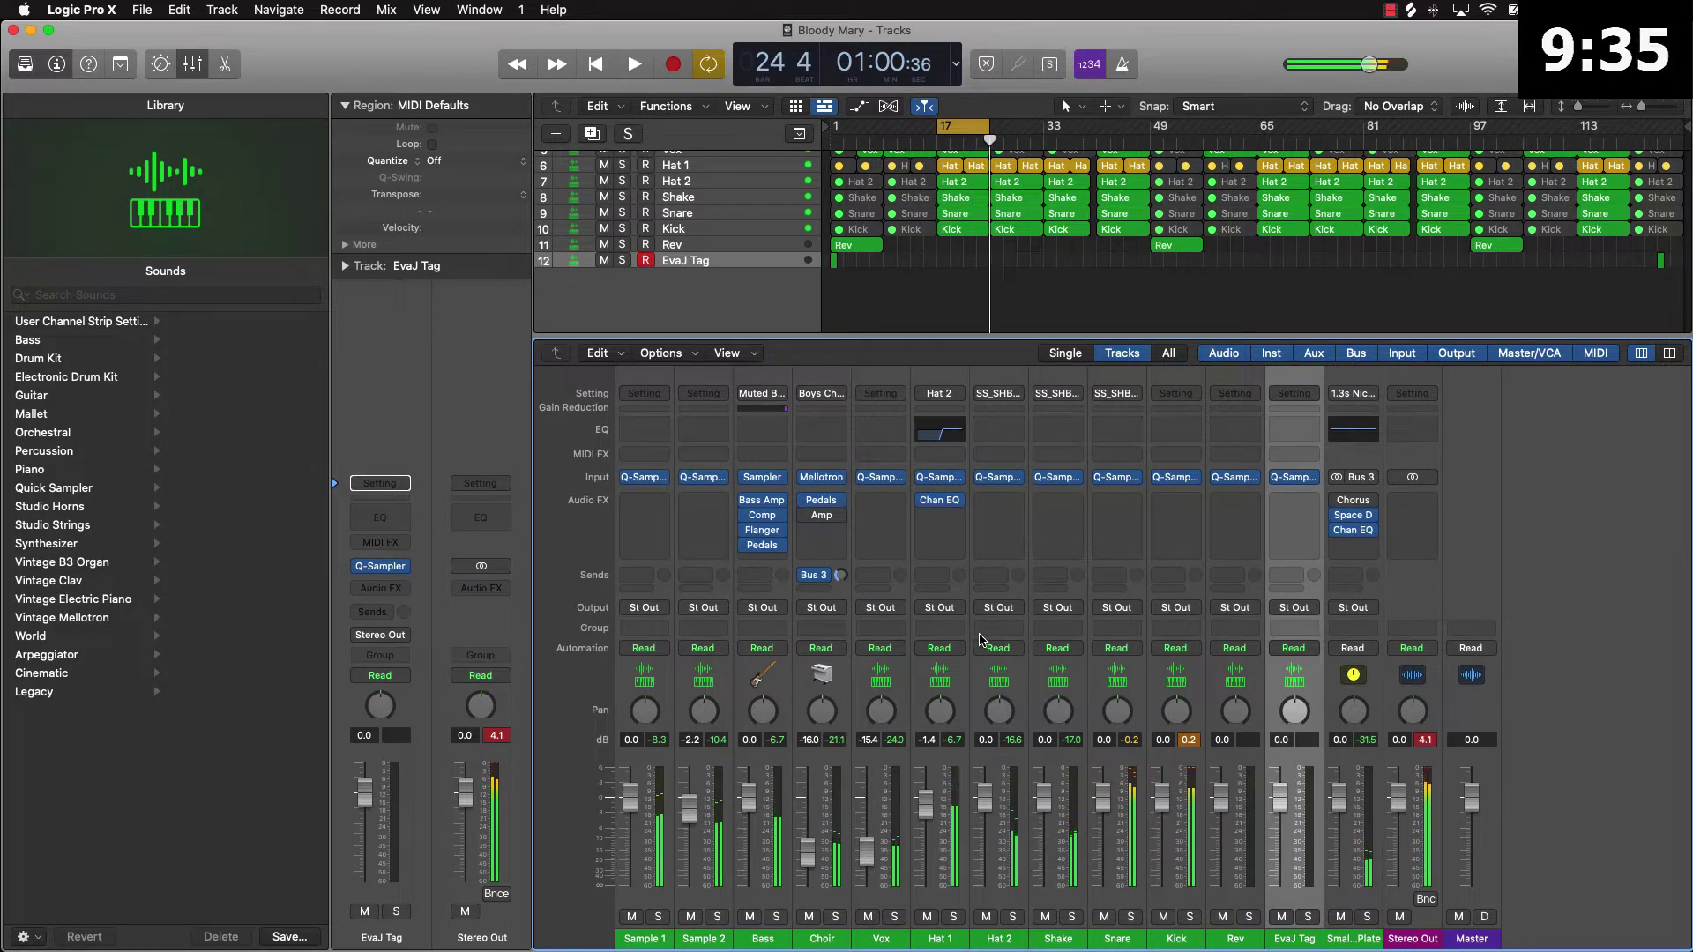
left_click(942, 126)
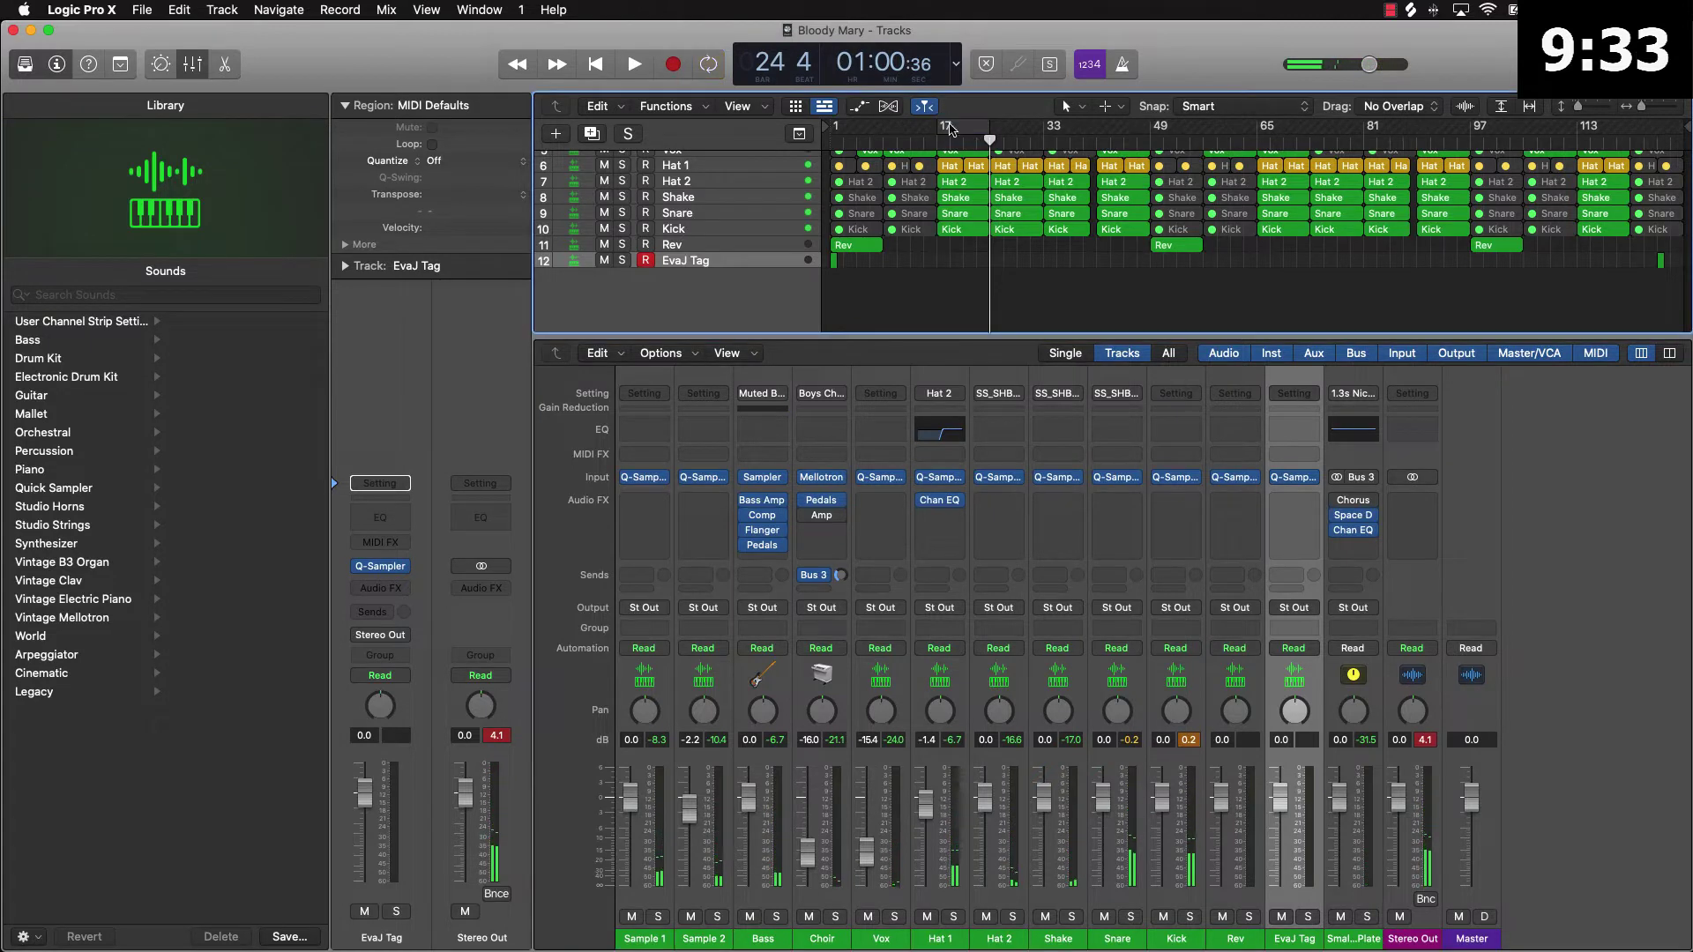
left_click(1425, 741)
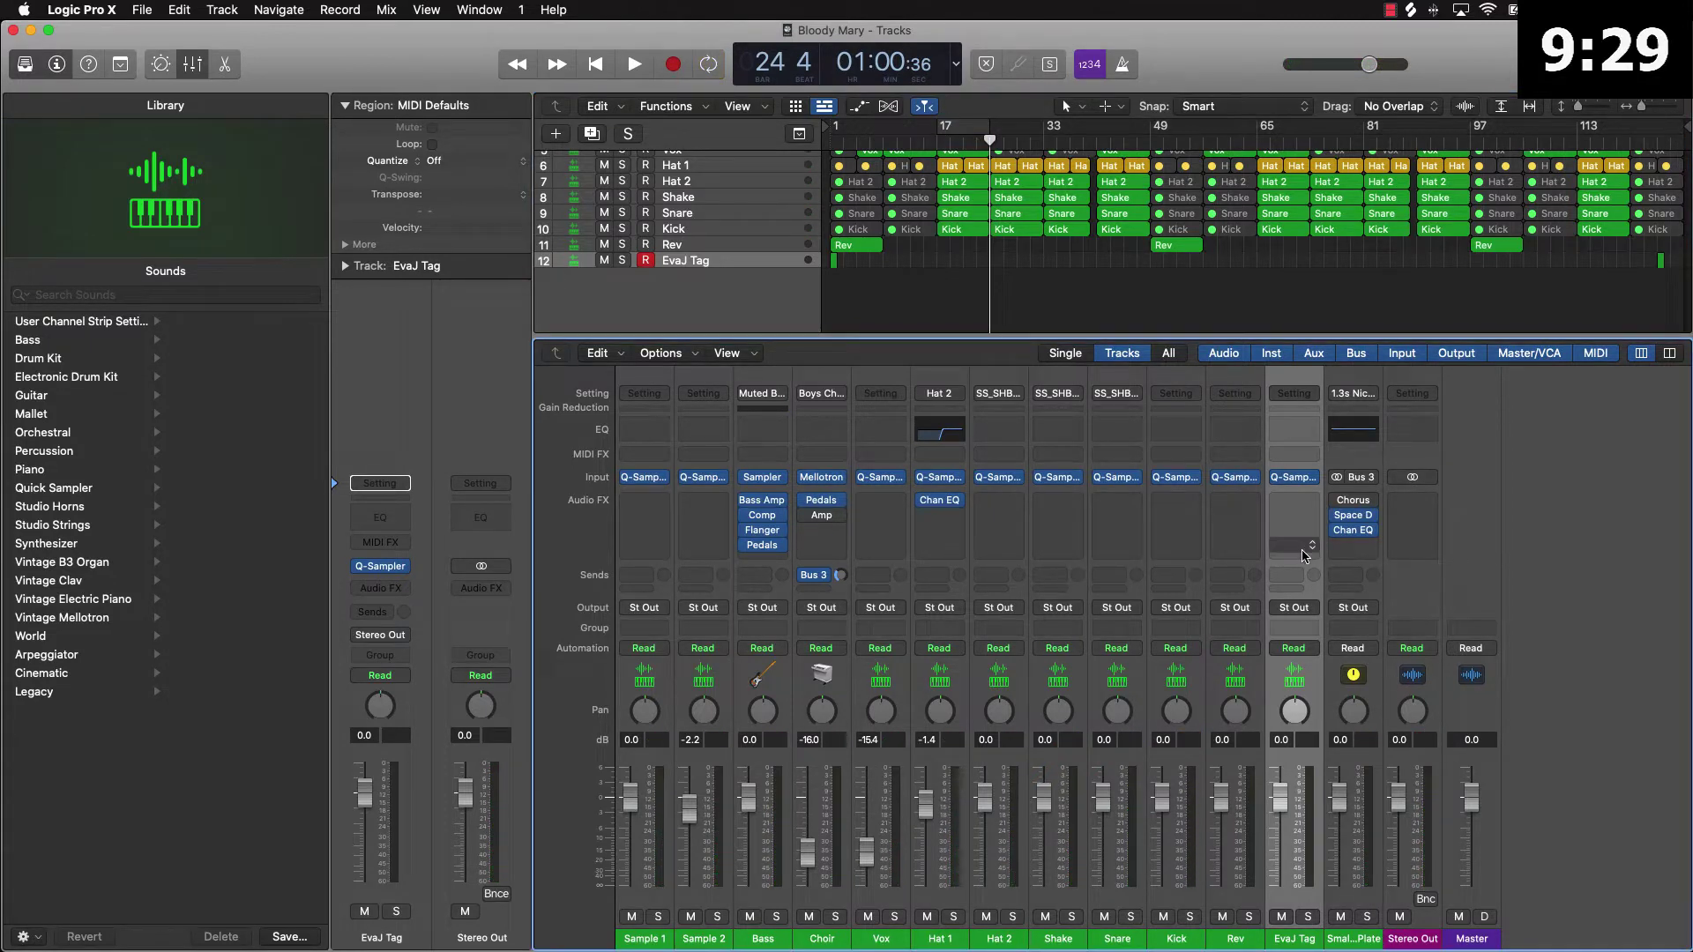
key("Return")
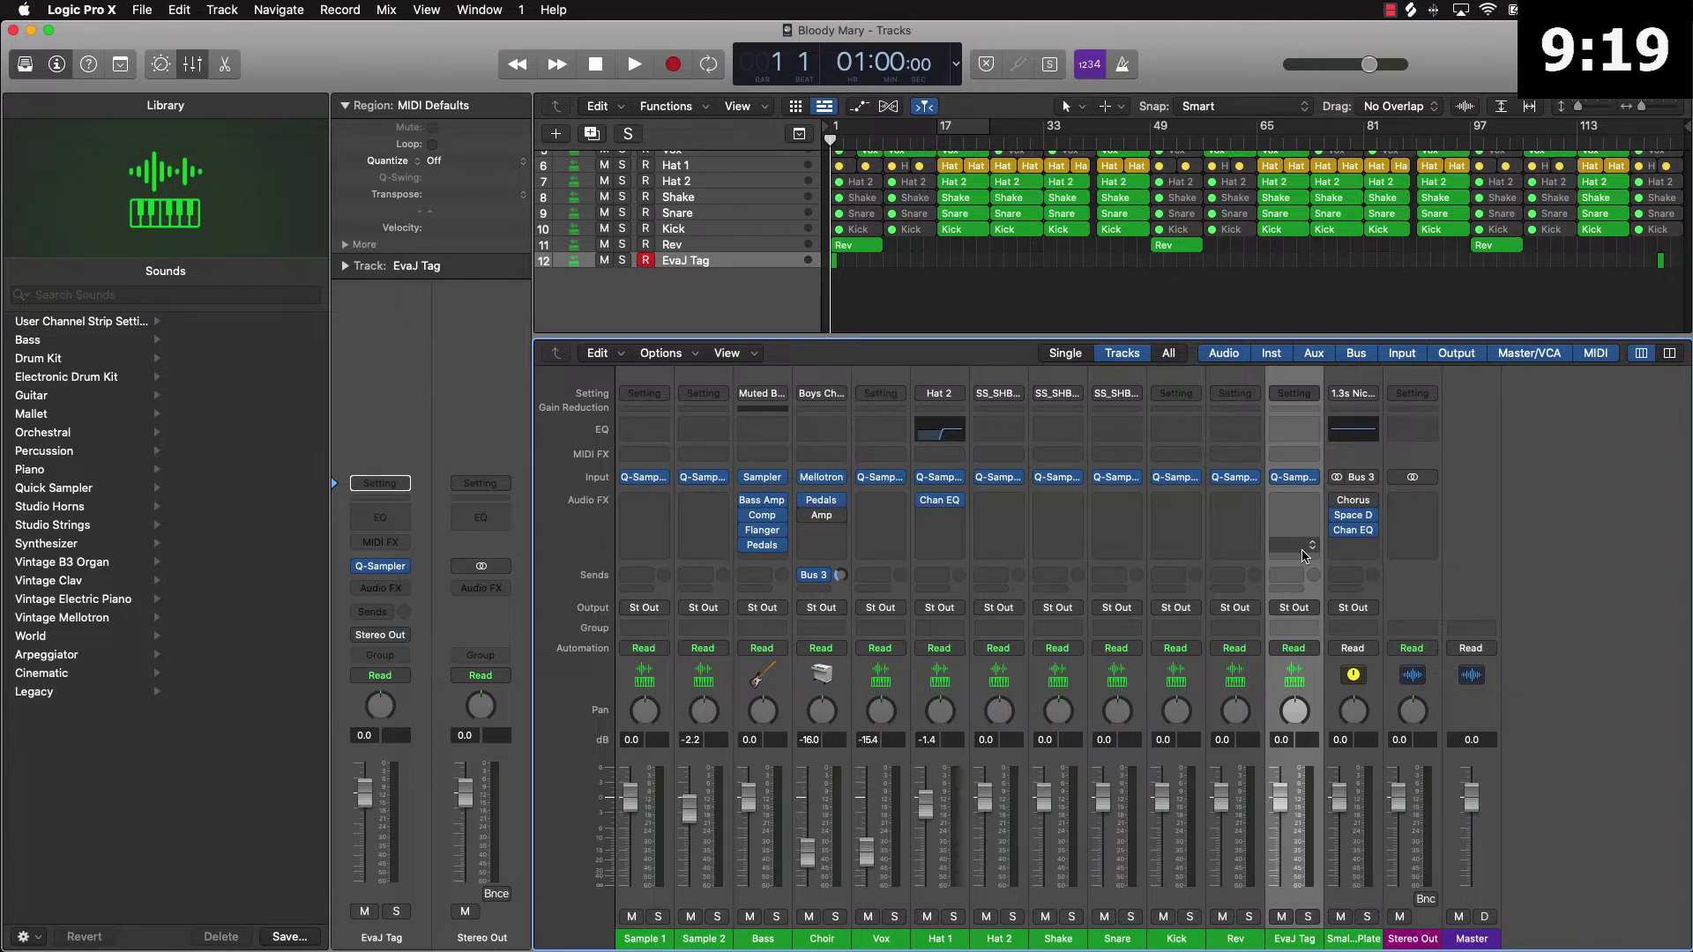
Insert a stereo Adaptive Limiter on the Stereo Out channel with 2.7 dB gain and True Peak Detection on
left_click(1411, 512)
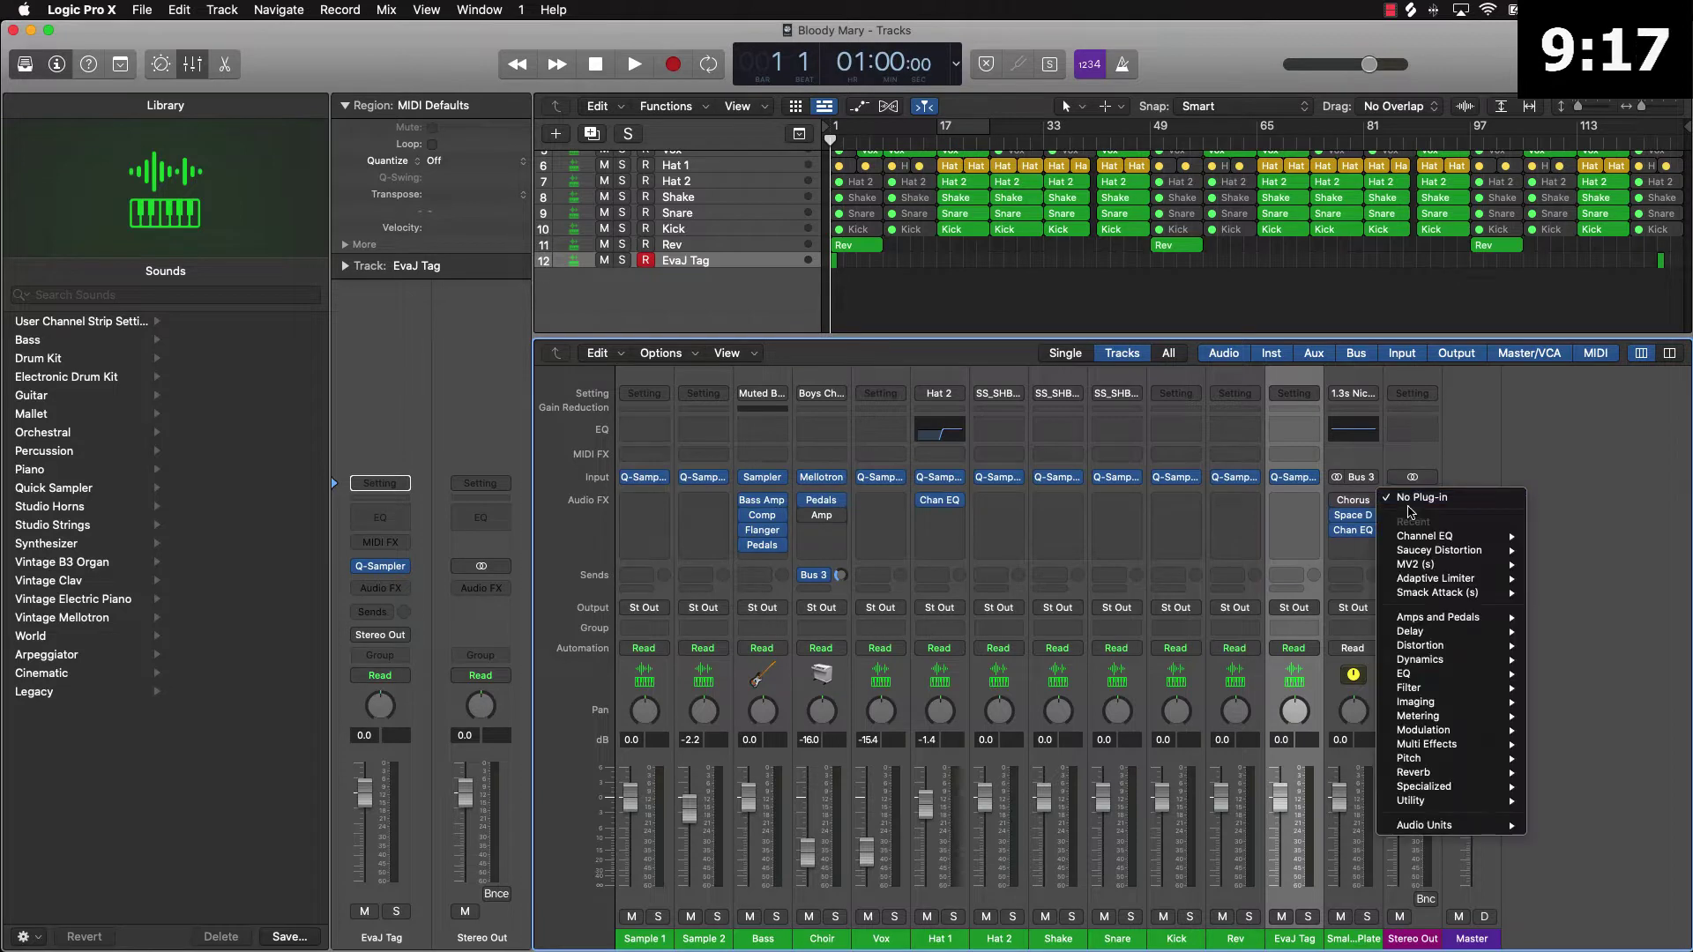
mouse_move(1447, 582)
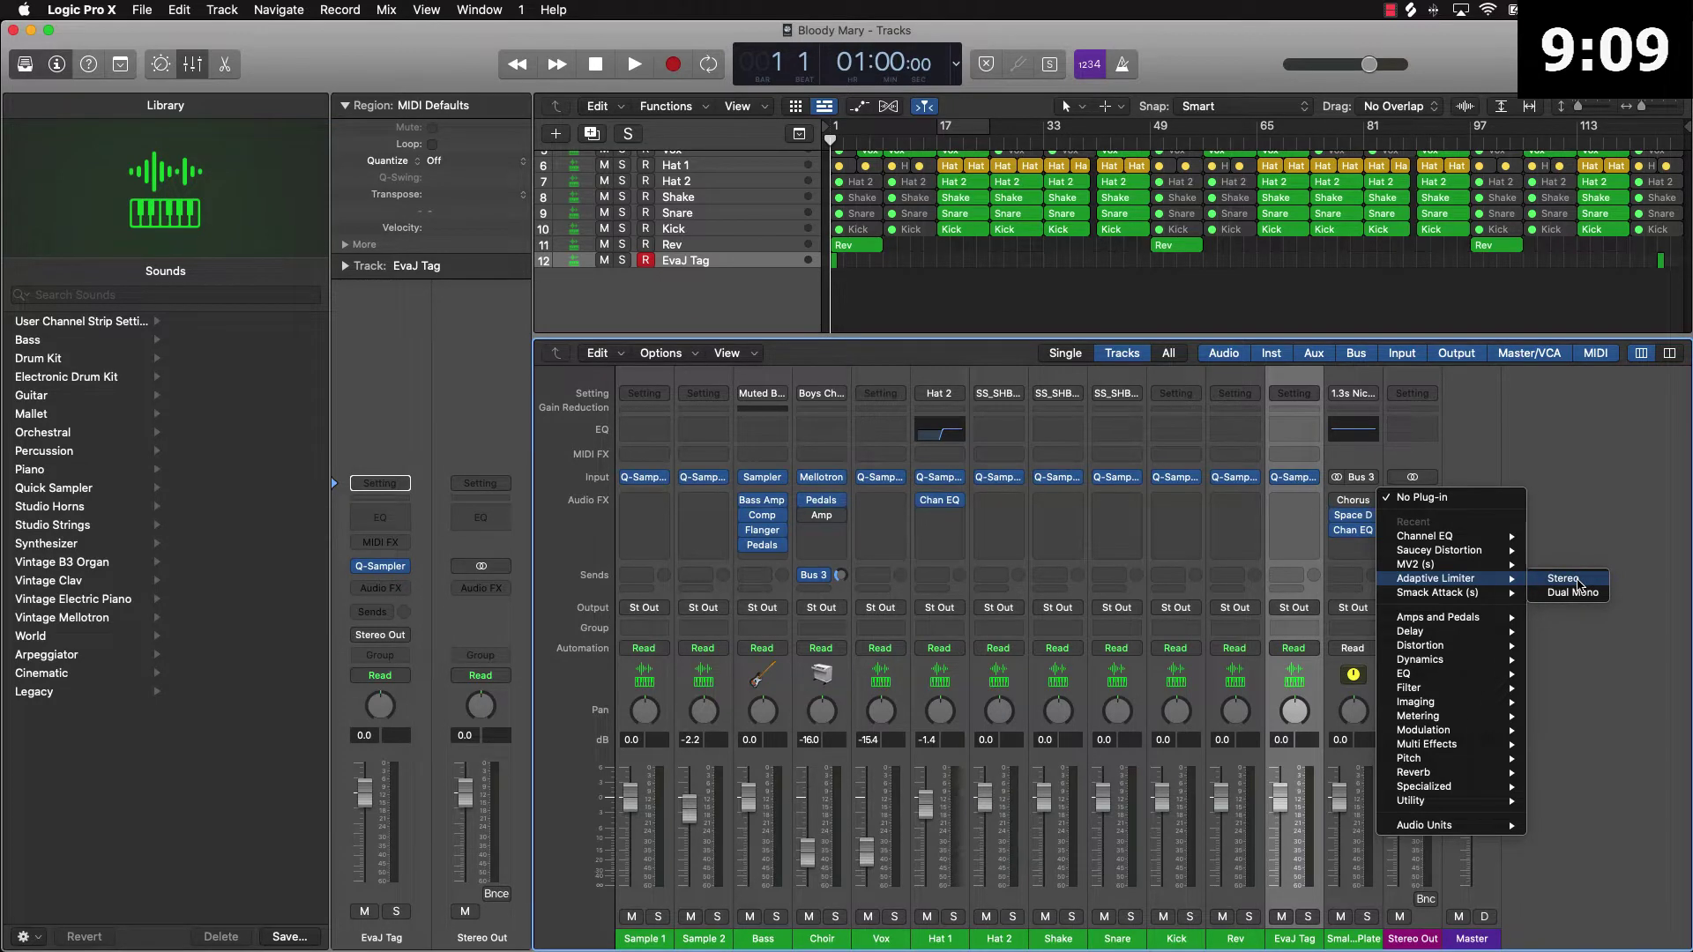
left_click(1578, 584)
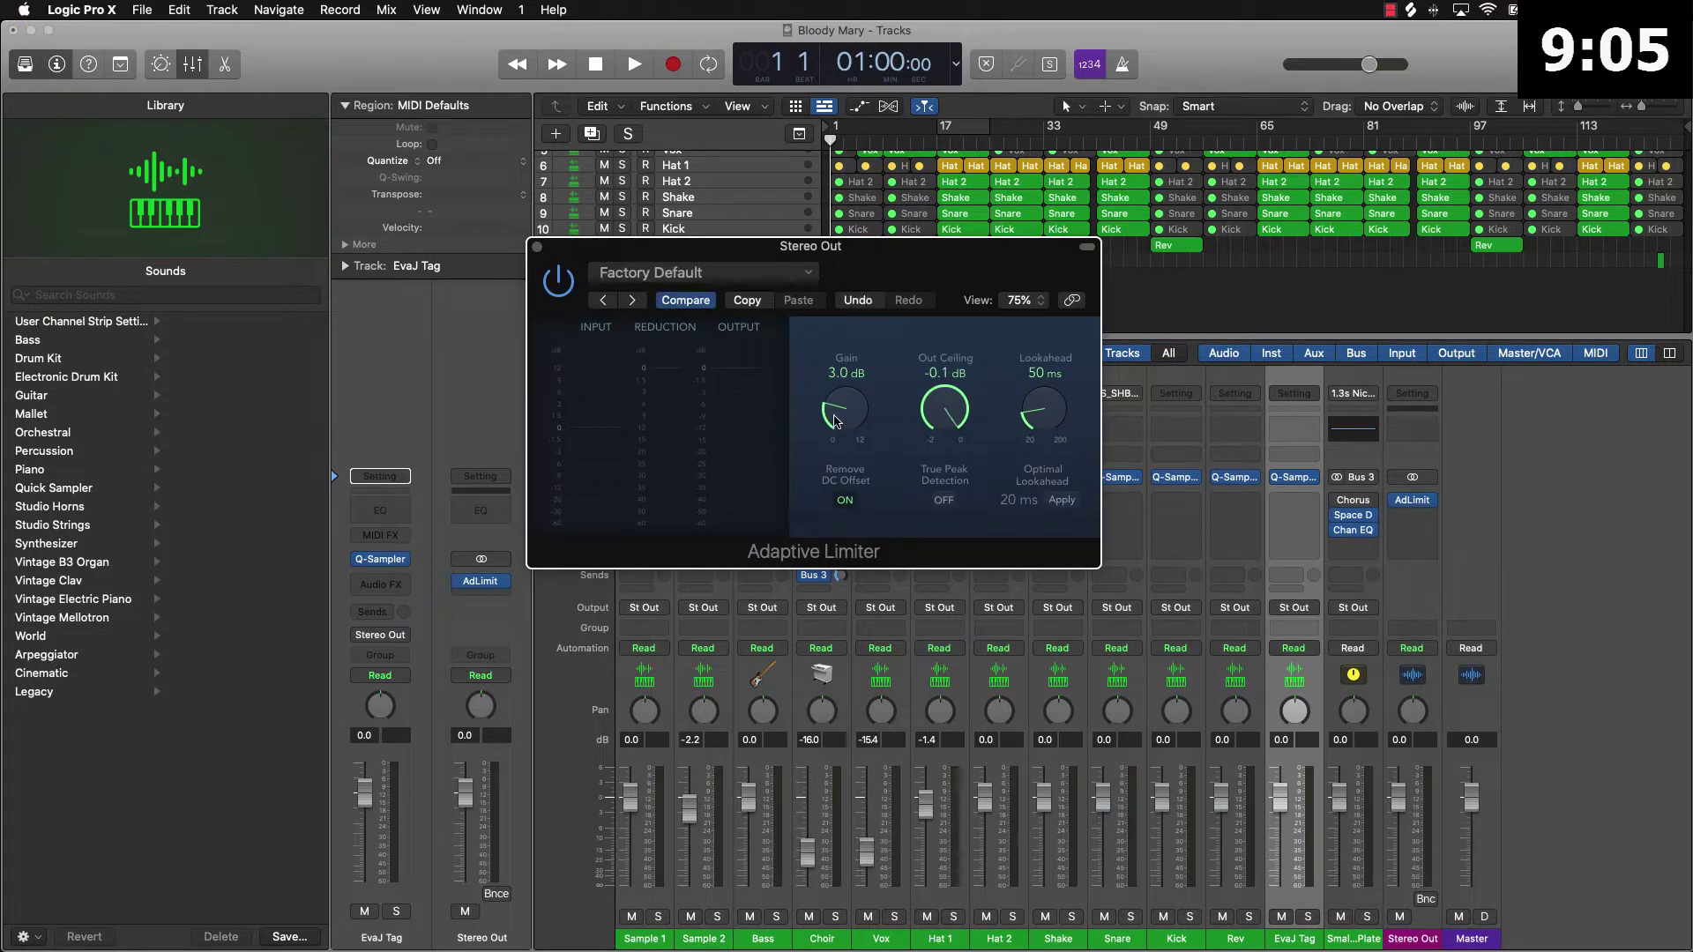
left_click_drag(837, 422, 838, 429)
left_click(944, 500)
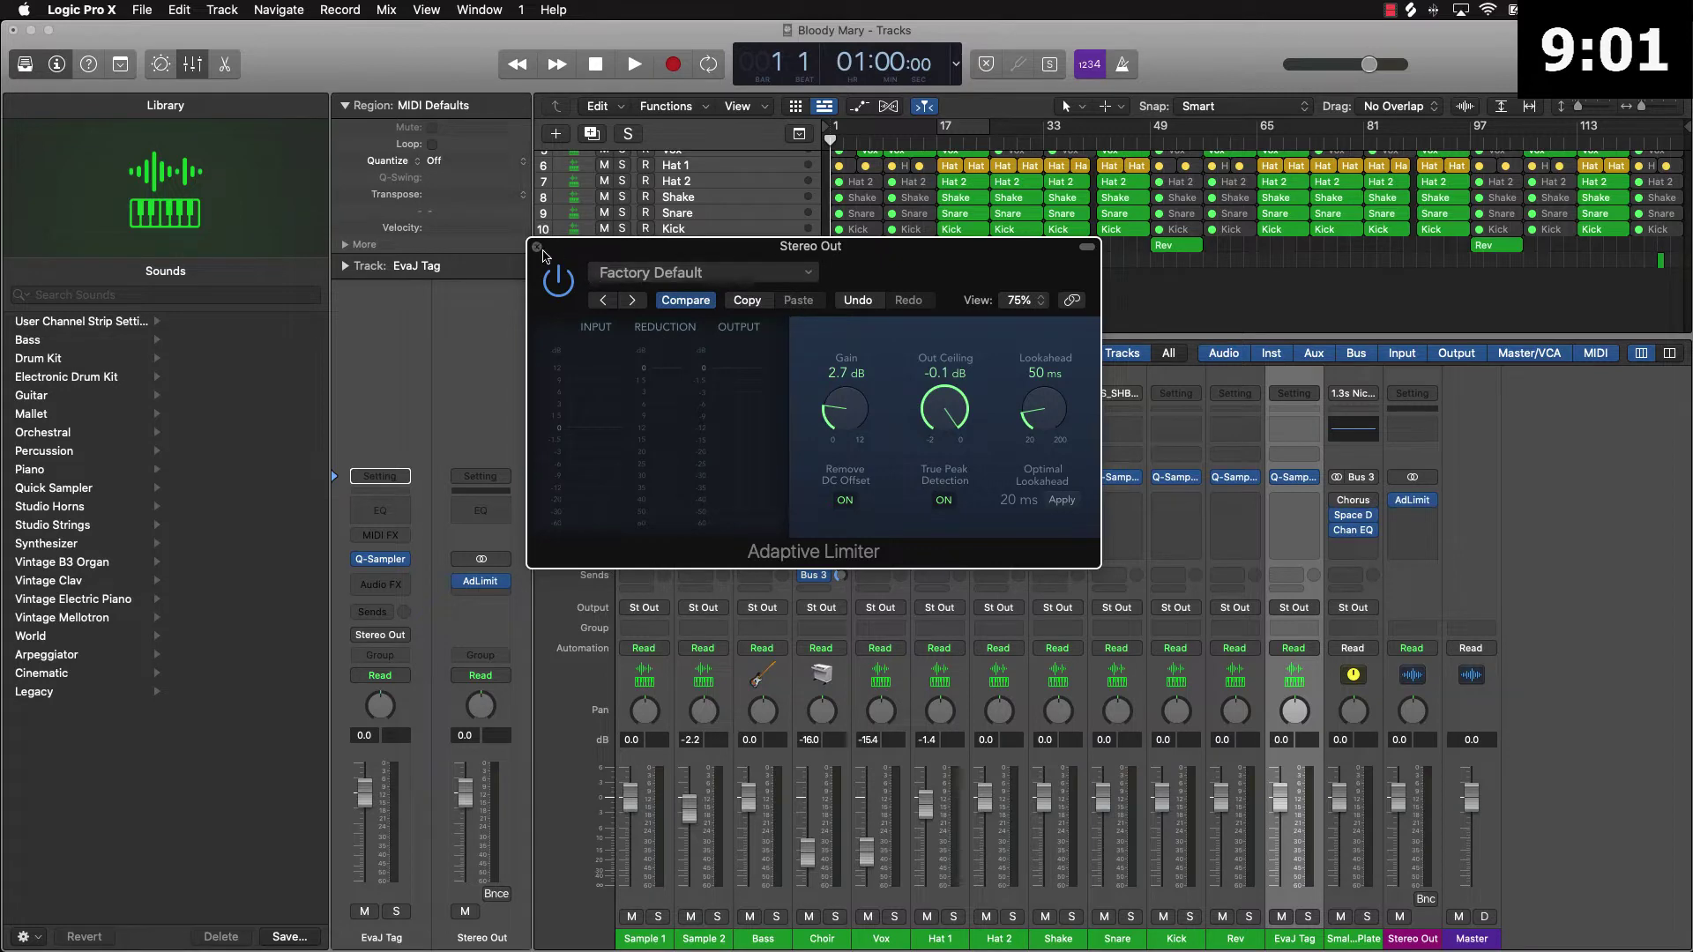
left_click(537, 247)
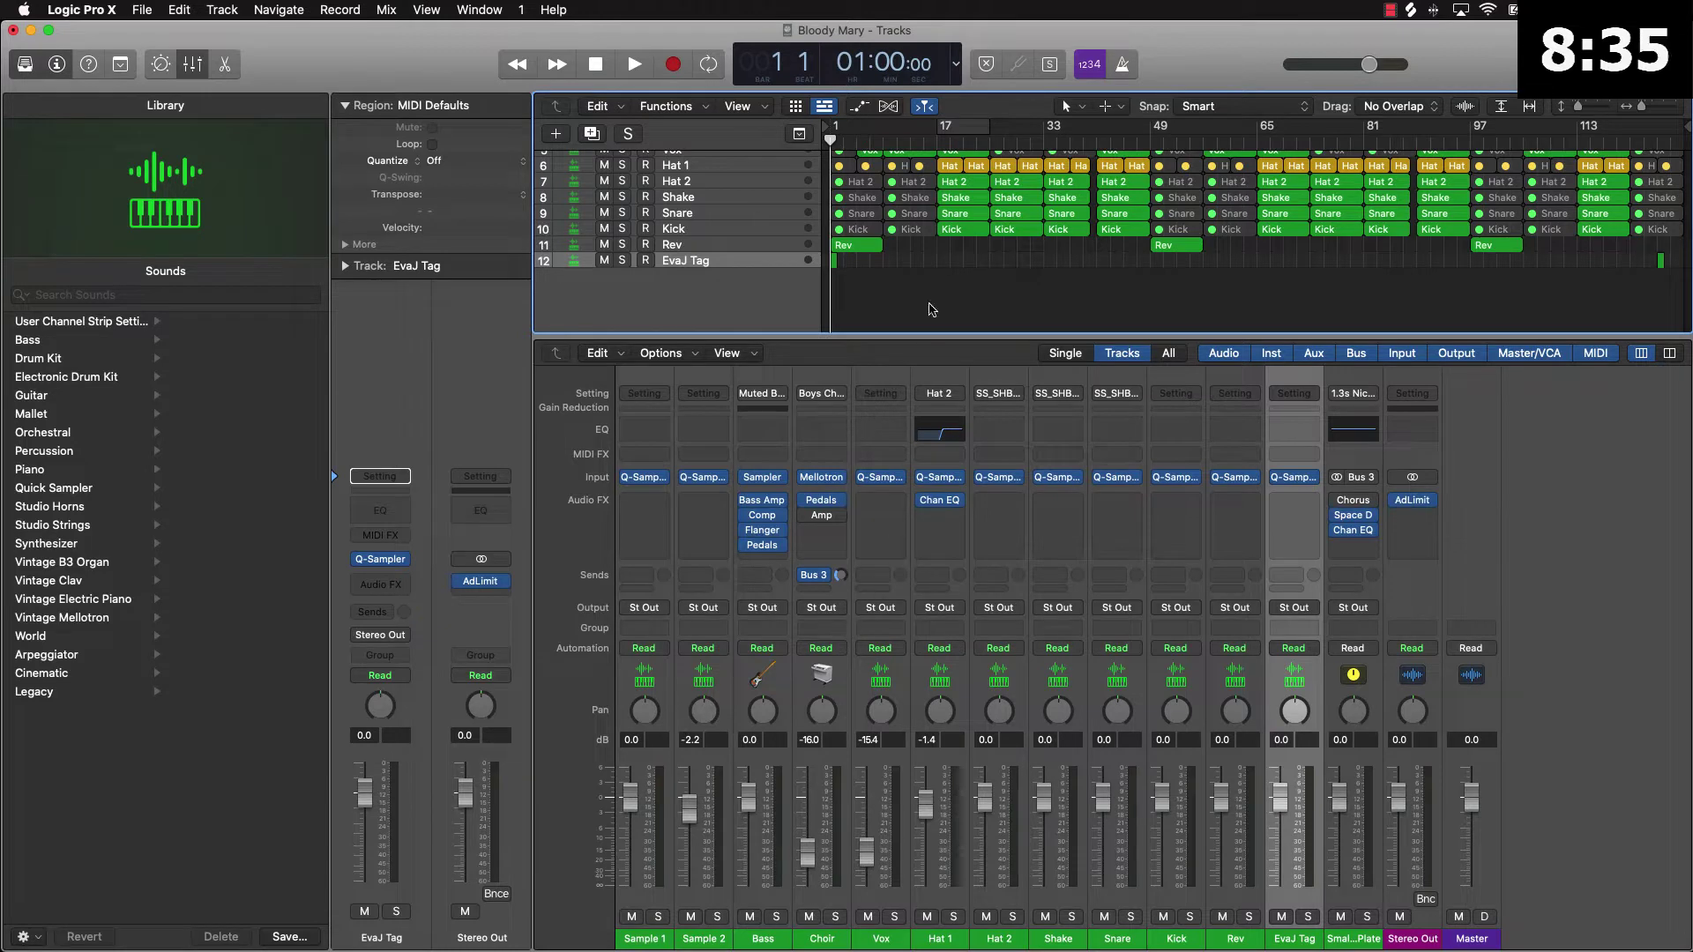
With the cycled section playing, lower Choir to -17.4 dB, Vox to -16.2 dB, Hat 1 to -2.0 dB and Shake to -1.4 dB
left_click(964, 129)
key("space")
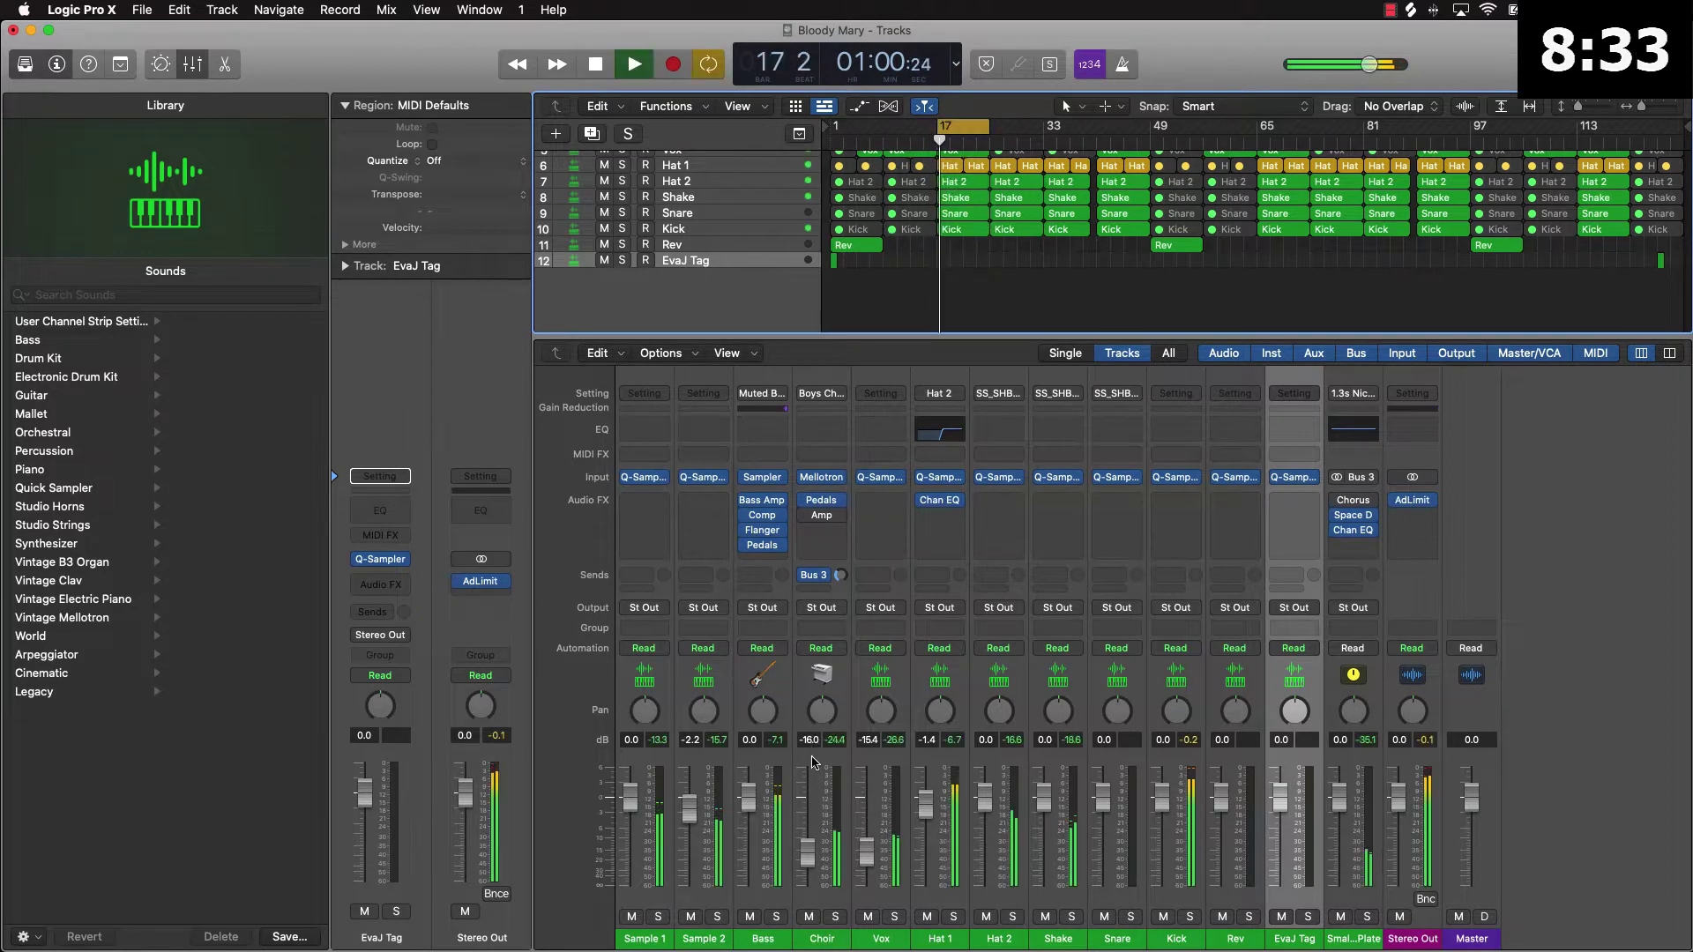
left_click_drag(808, 852, 873, 864)
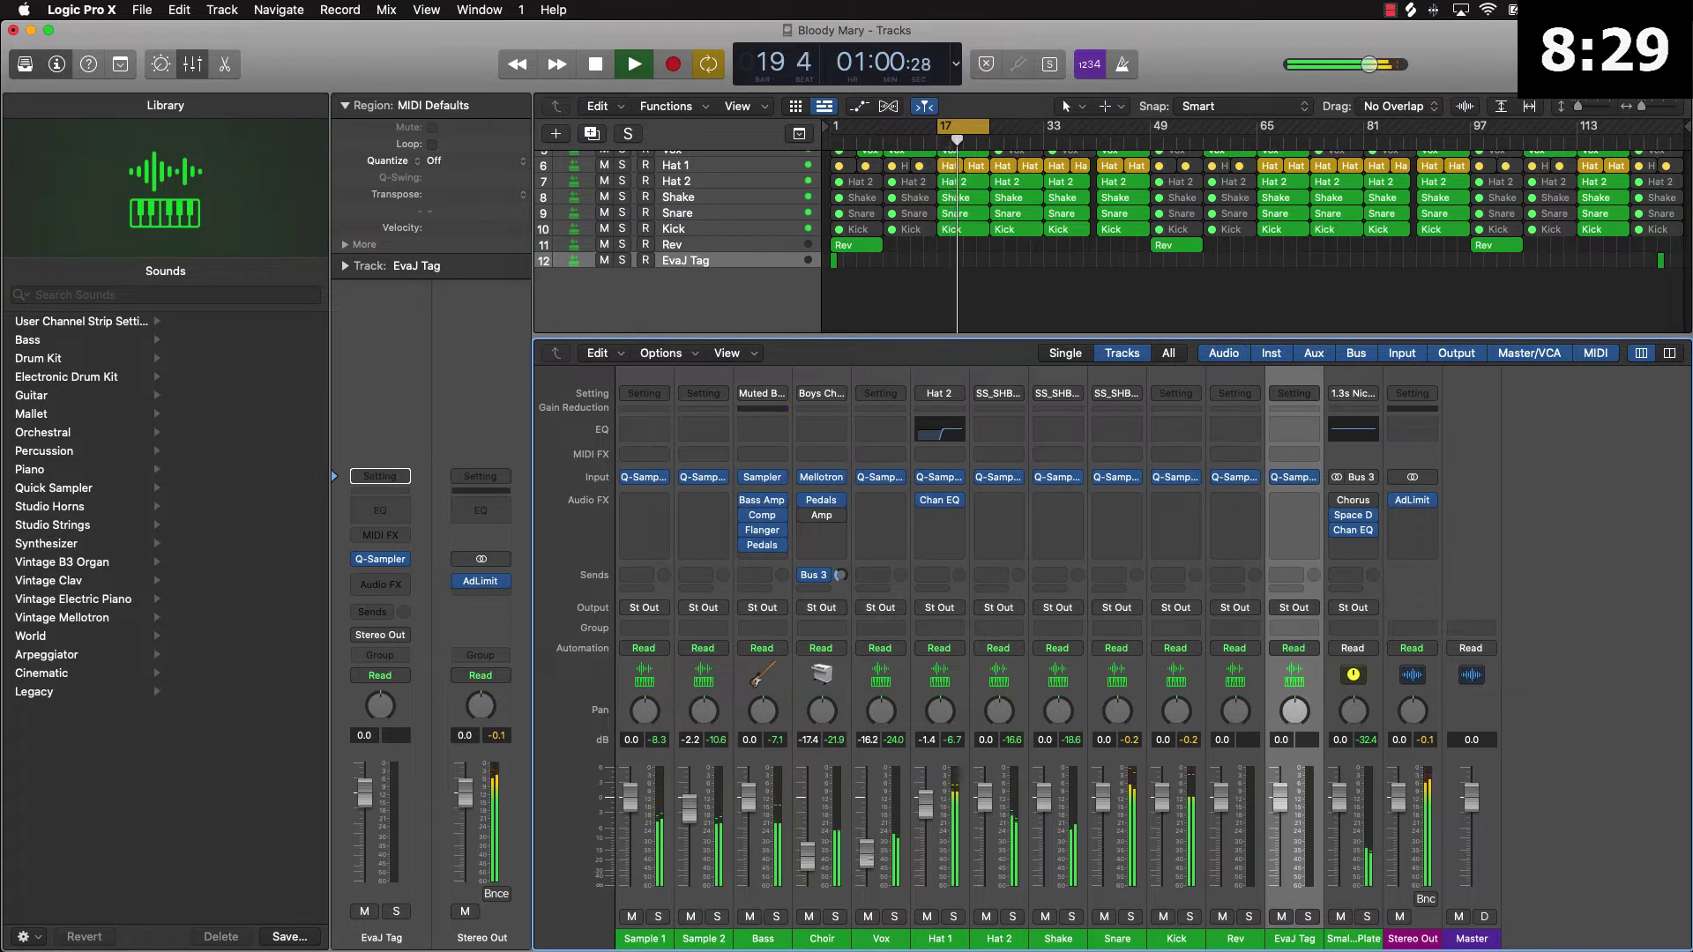
left_click_drag(926, 803, 926, 808)
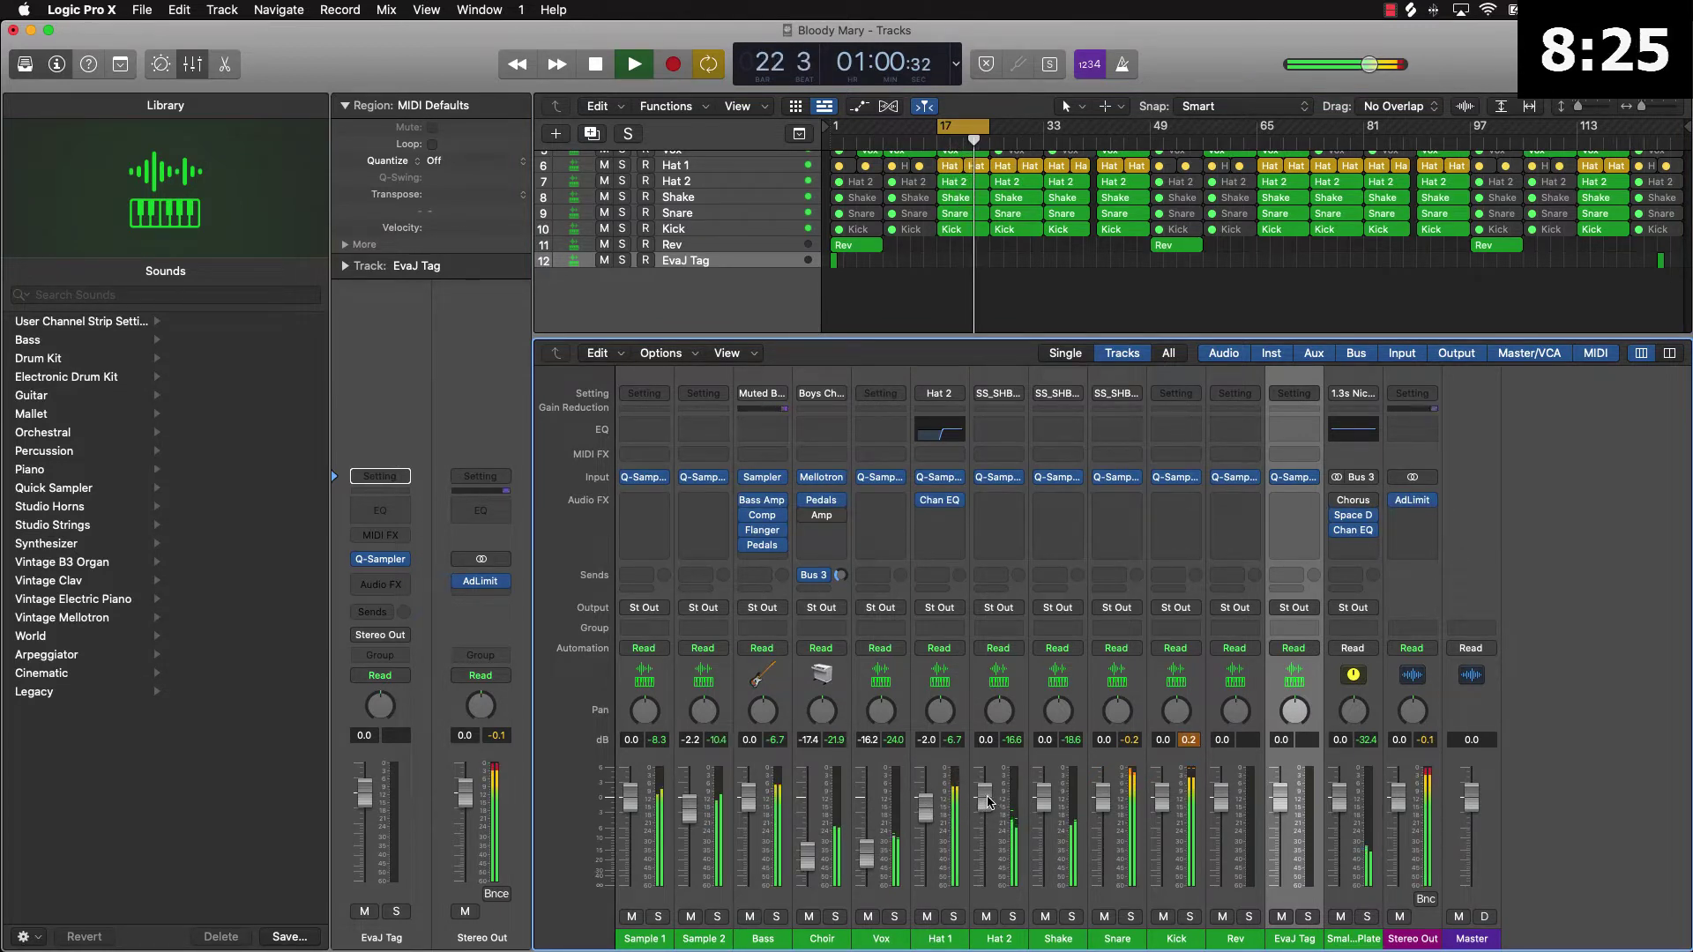
left_click_drag(1042, 798, 1043, 811)
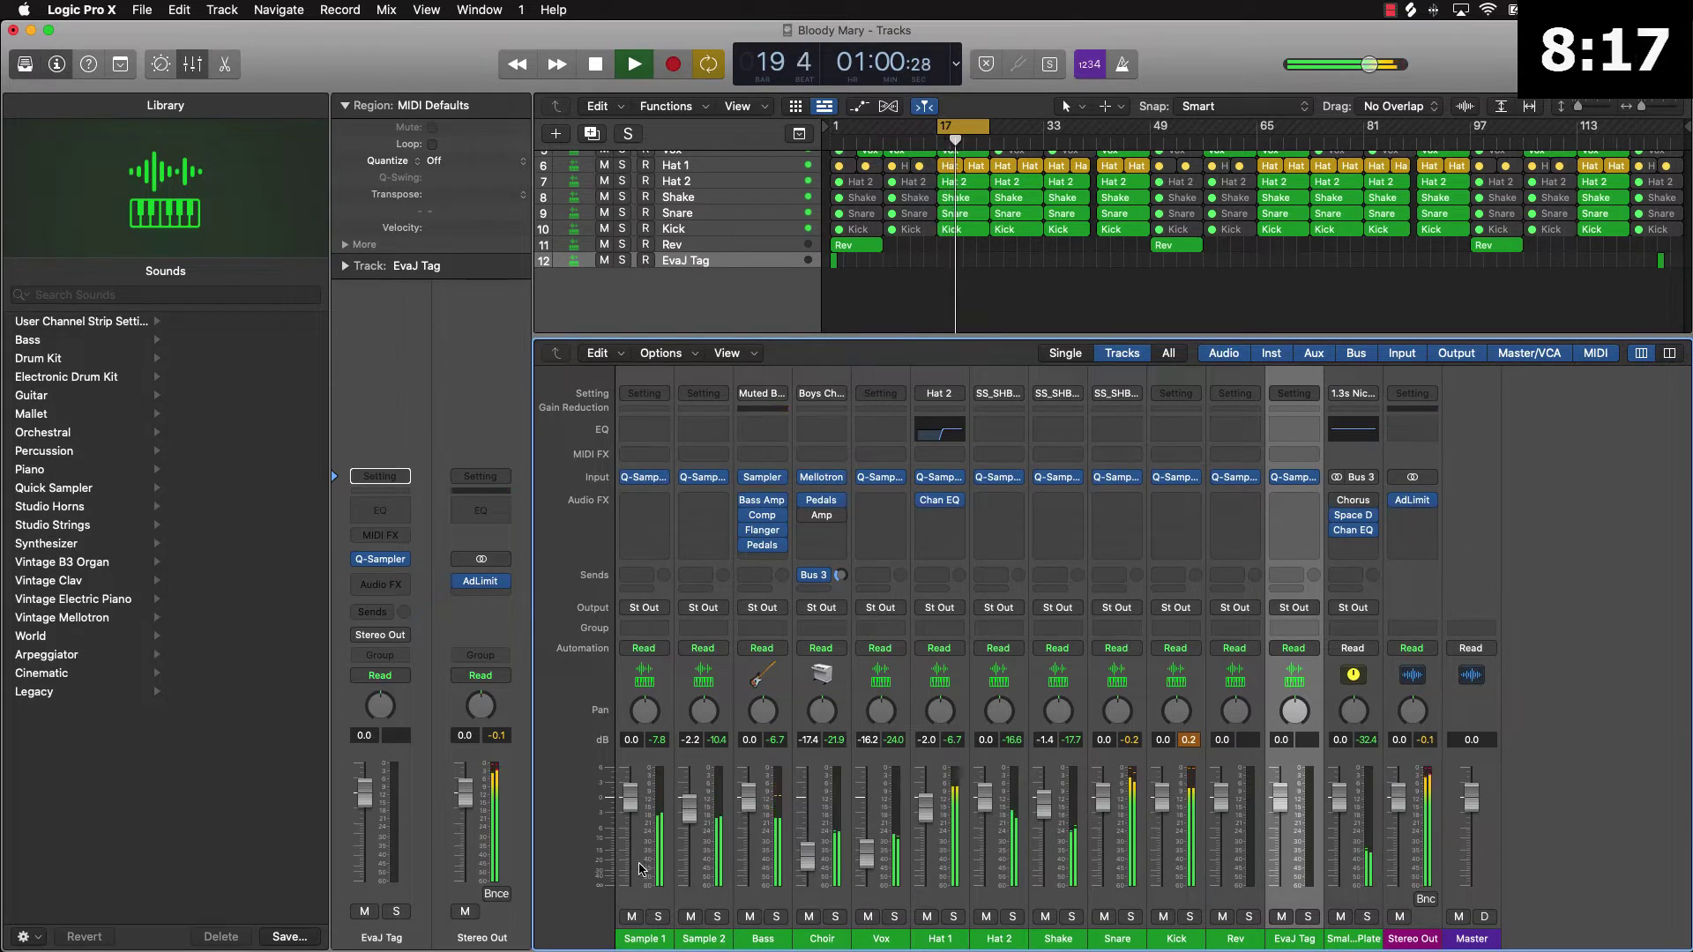
Lower Sample 1 to -1.1 dB and Sample 2 to -4.4 dB, and stop playback
left_click_drag(628, 820, 628, 824)
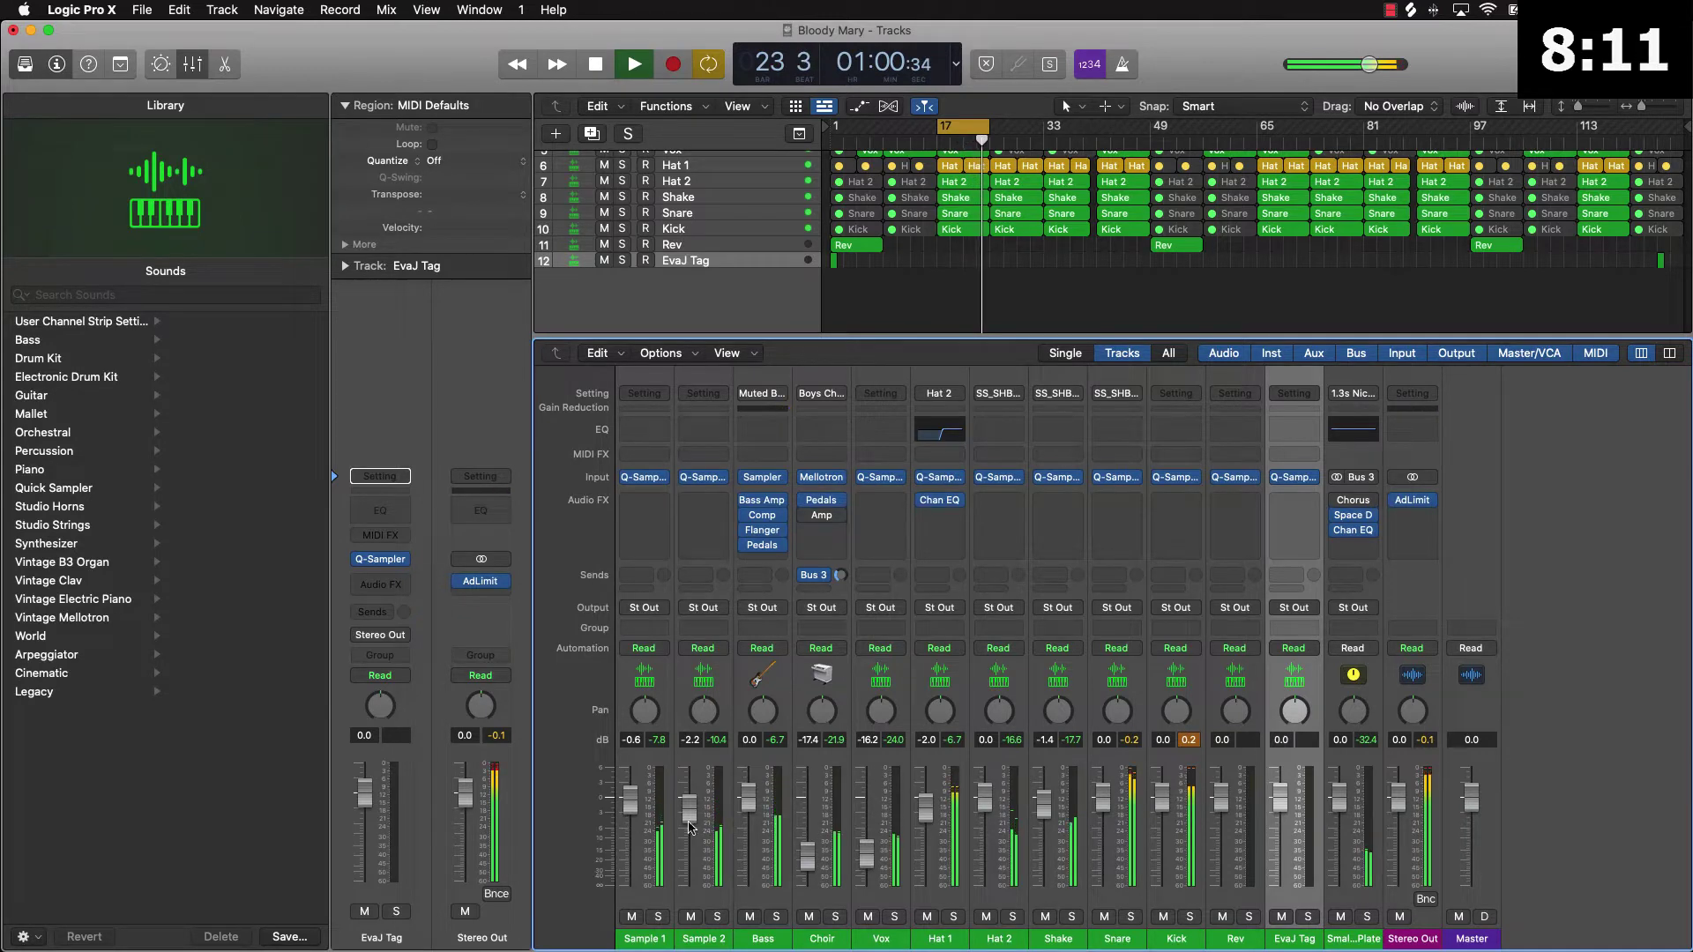
left_click(685, 823)
left_click_drag(685, 823, 630, 807)
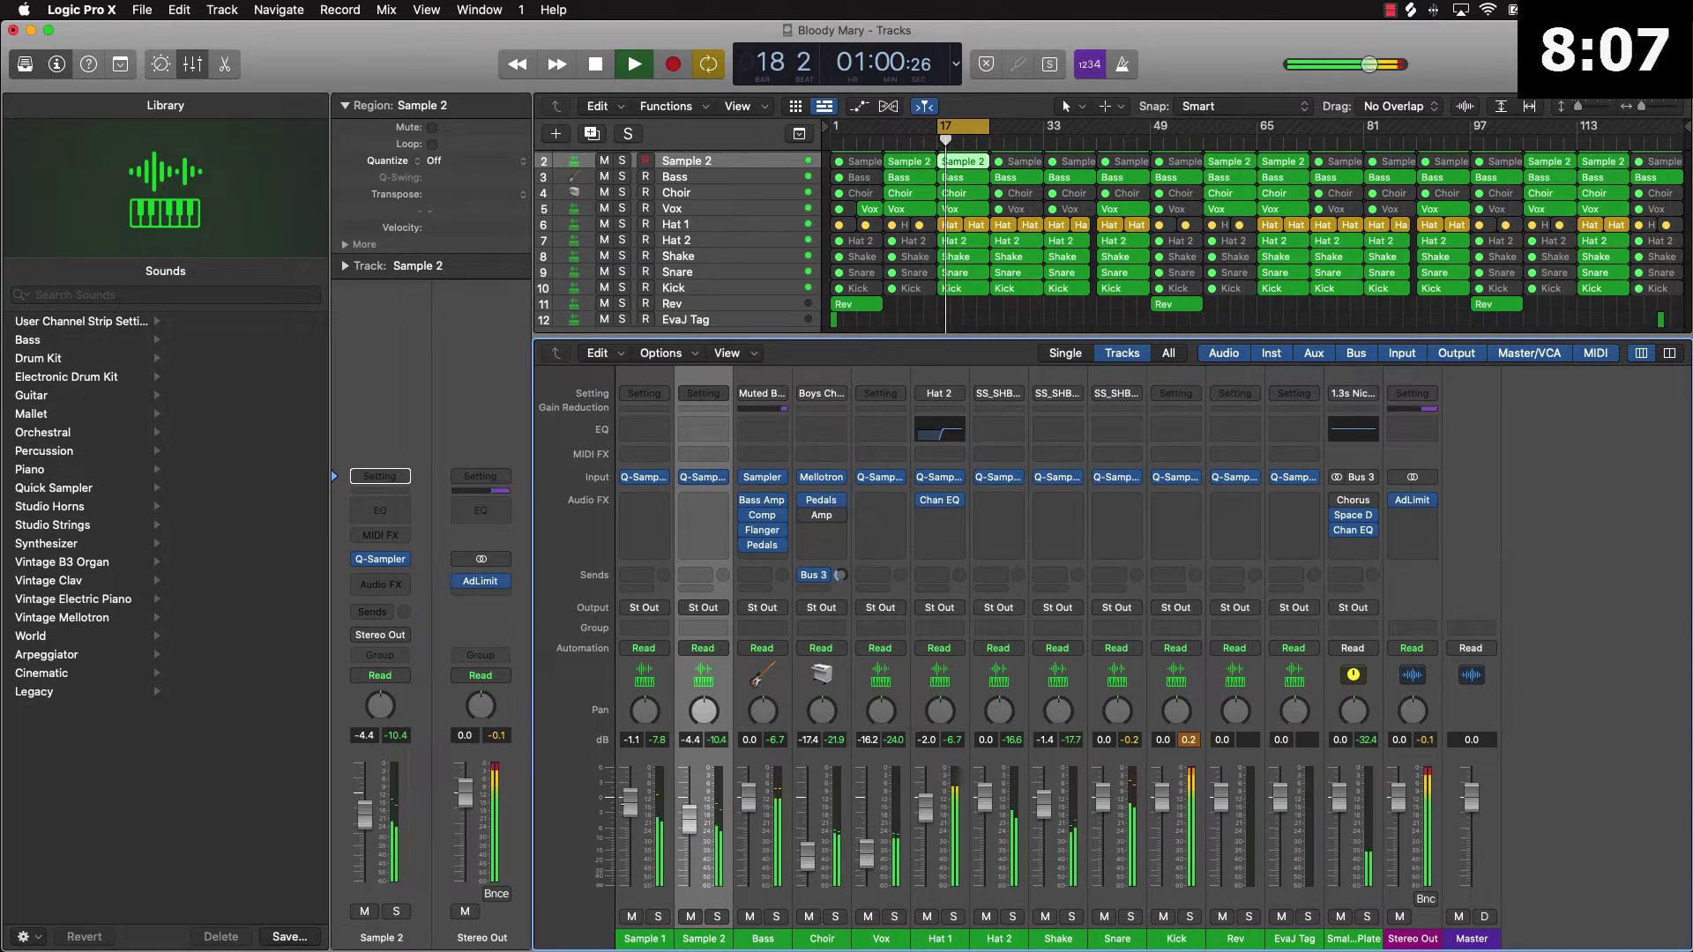
key("space")
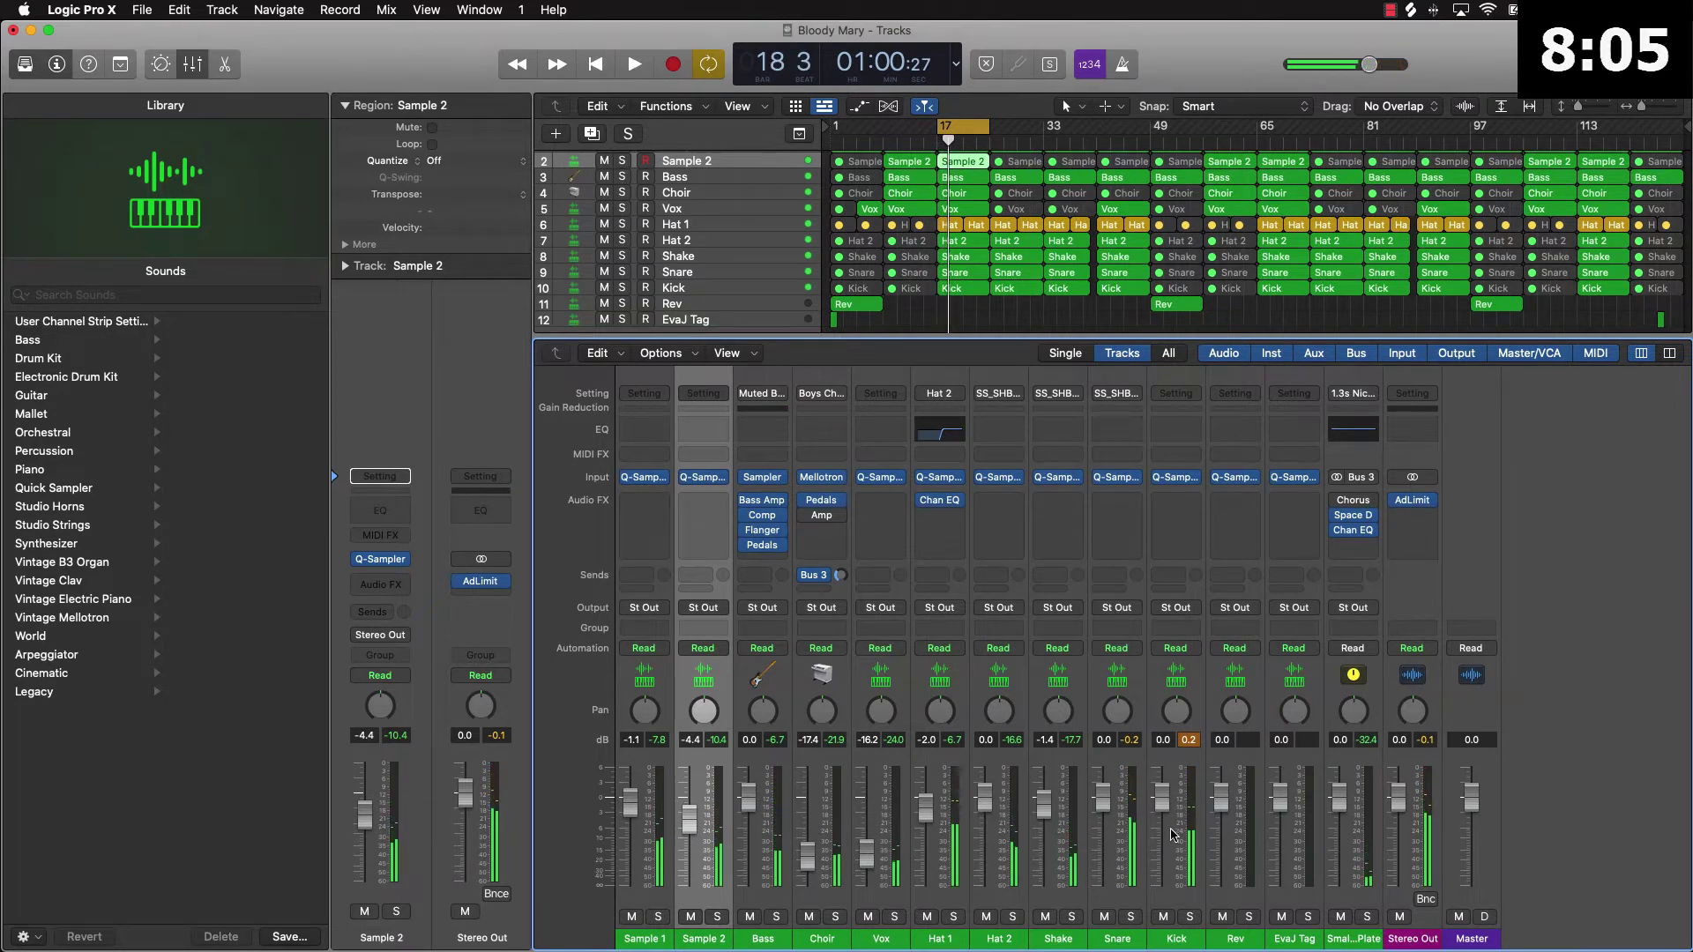
Reset the peak readings and replay the cycled section to check the Snare and Kick levels
left_click_drag(1173, 940, 1114, 942)
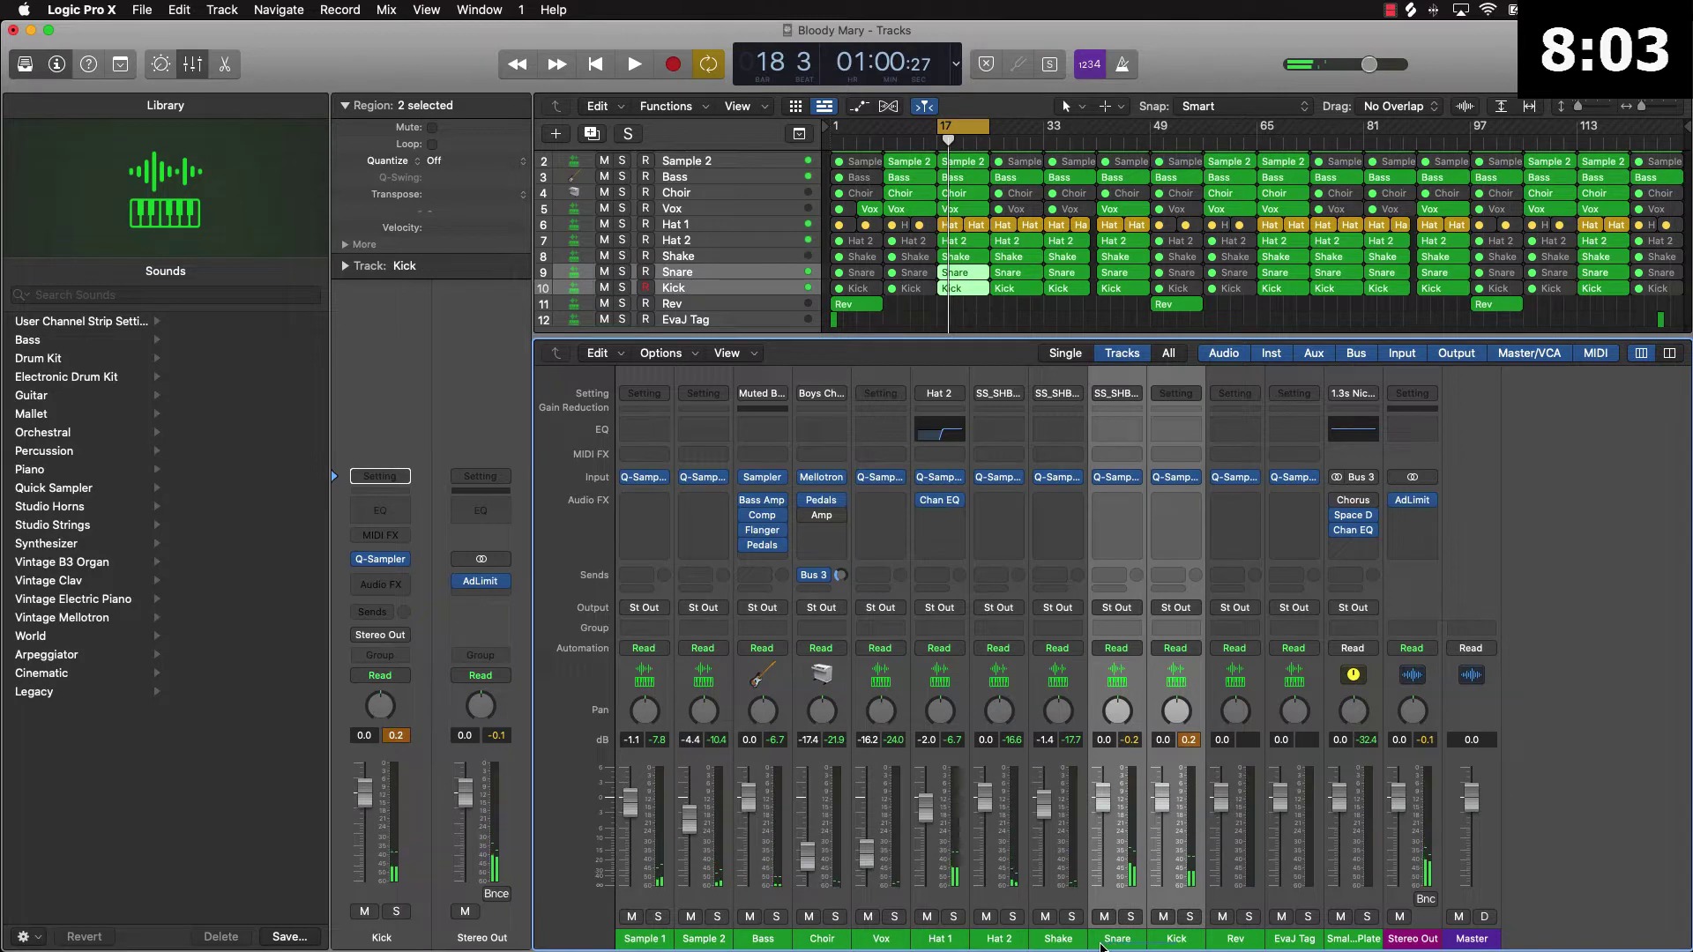
left_click(1189, 741)
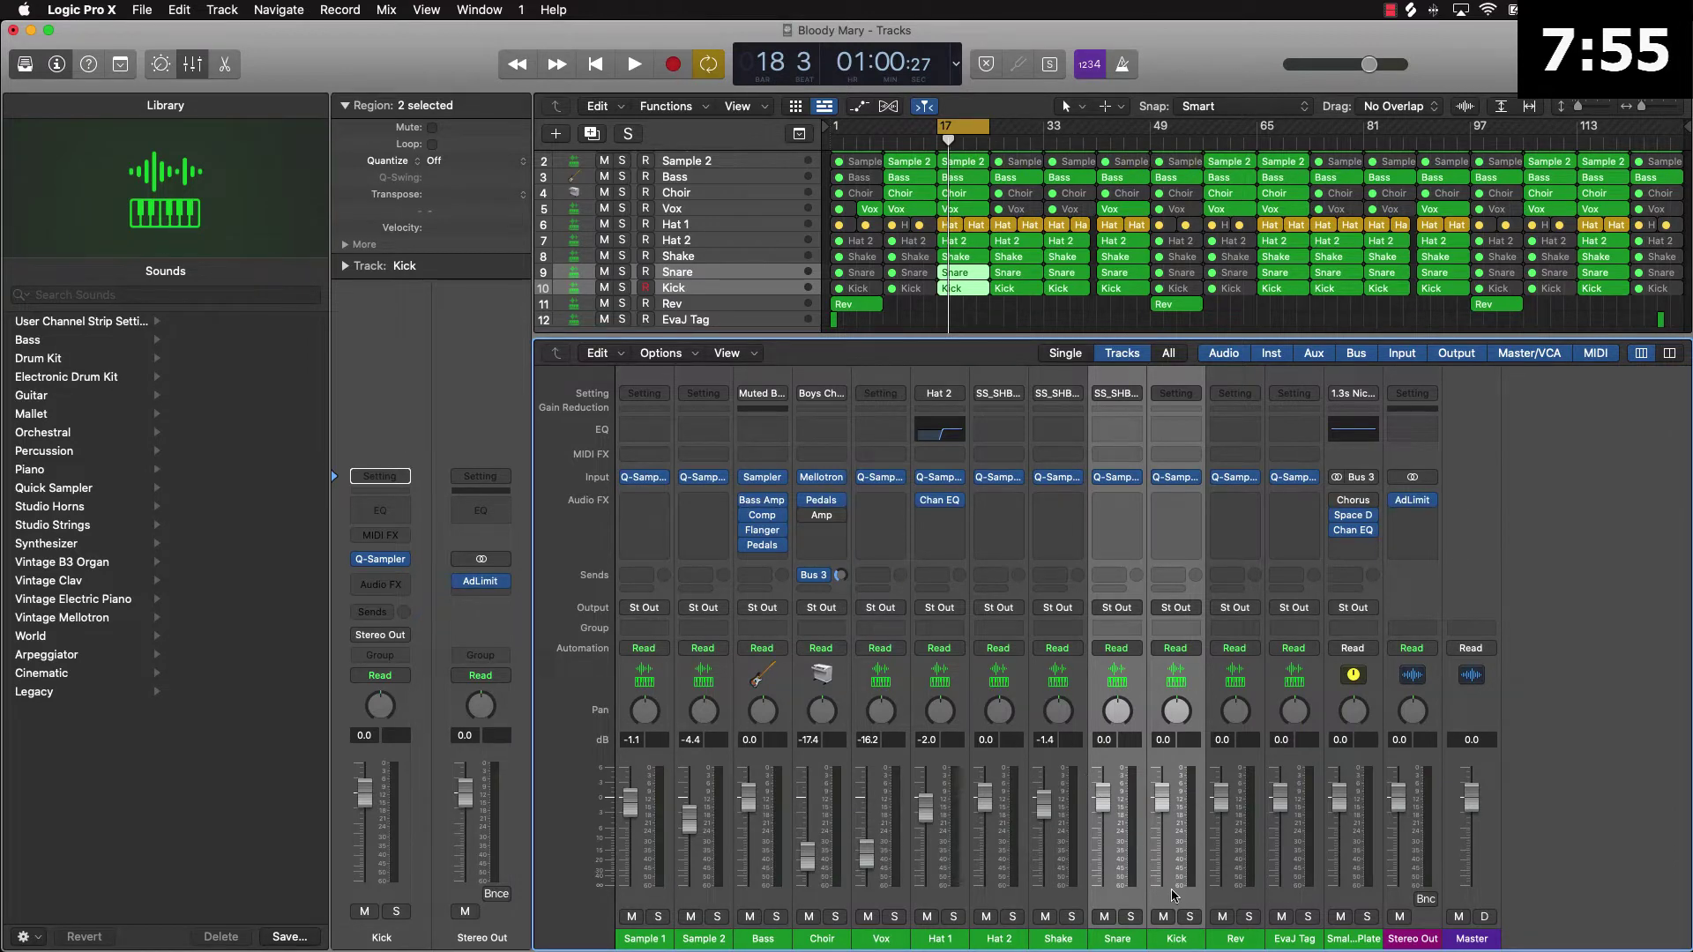
left_click(1176, 857)
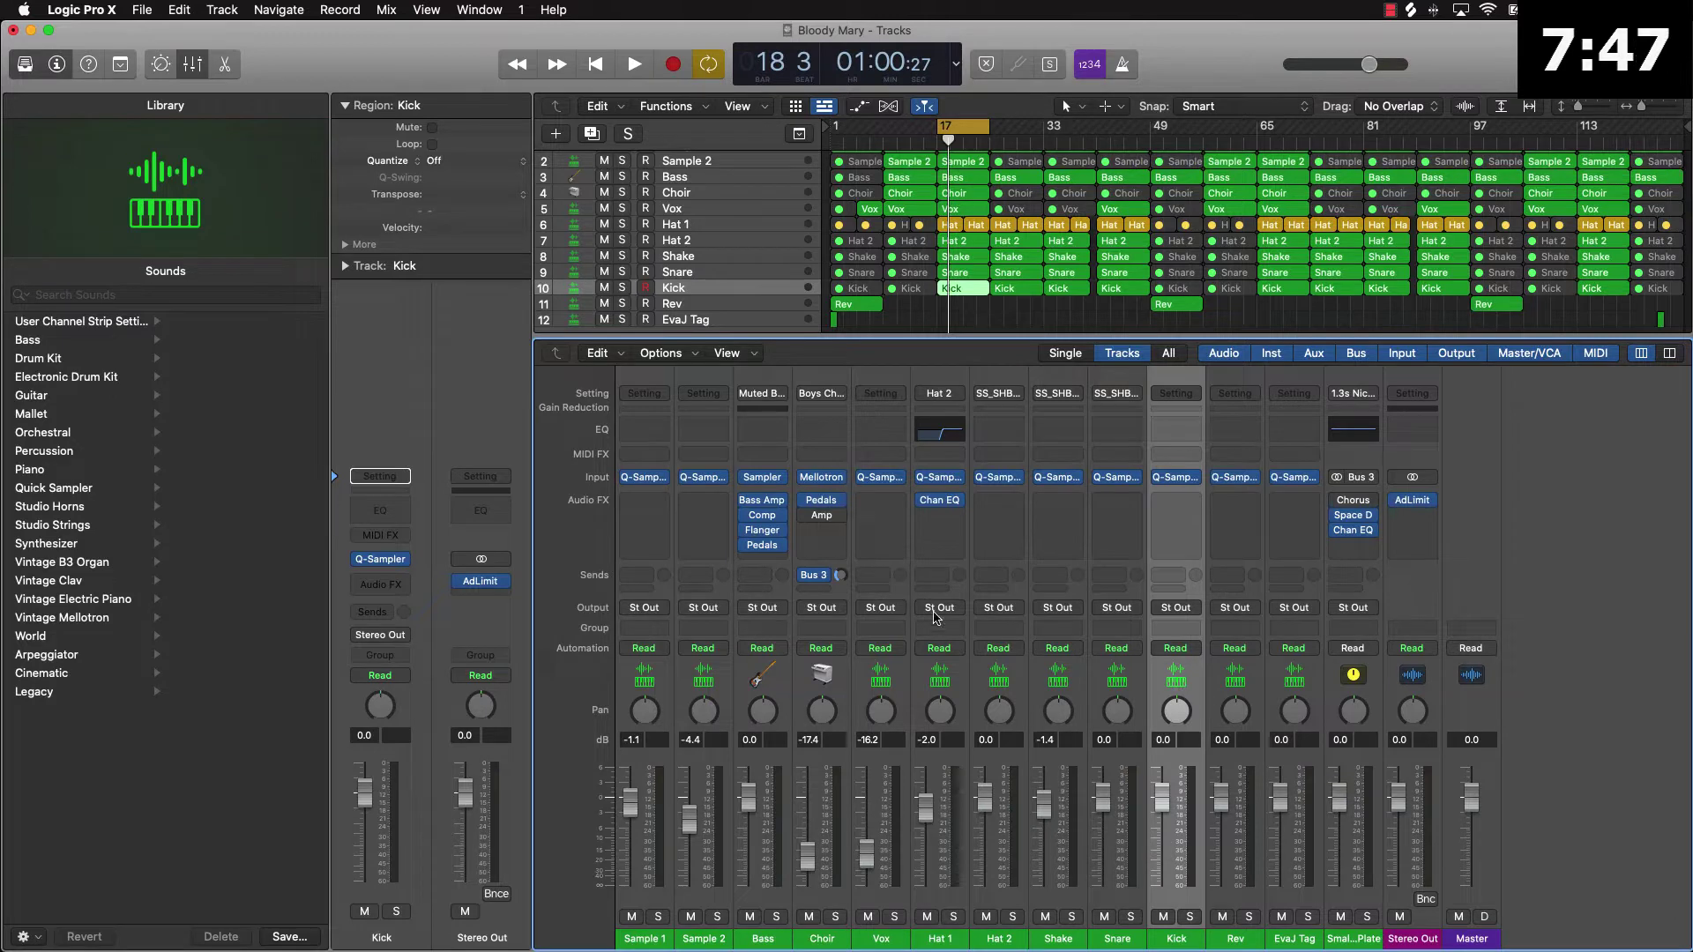
key("space")
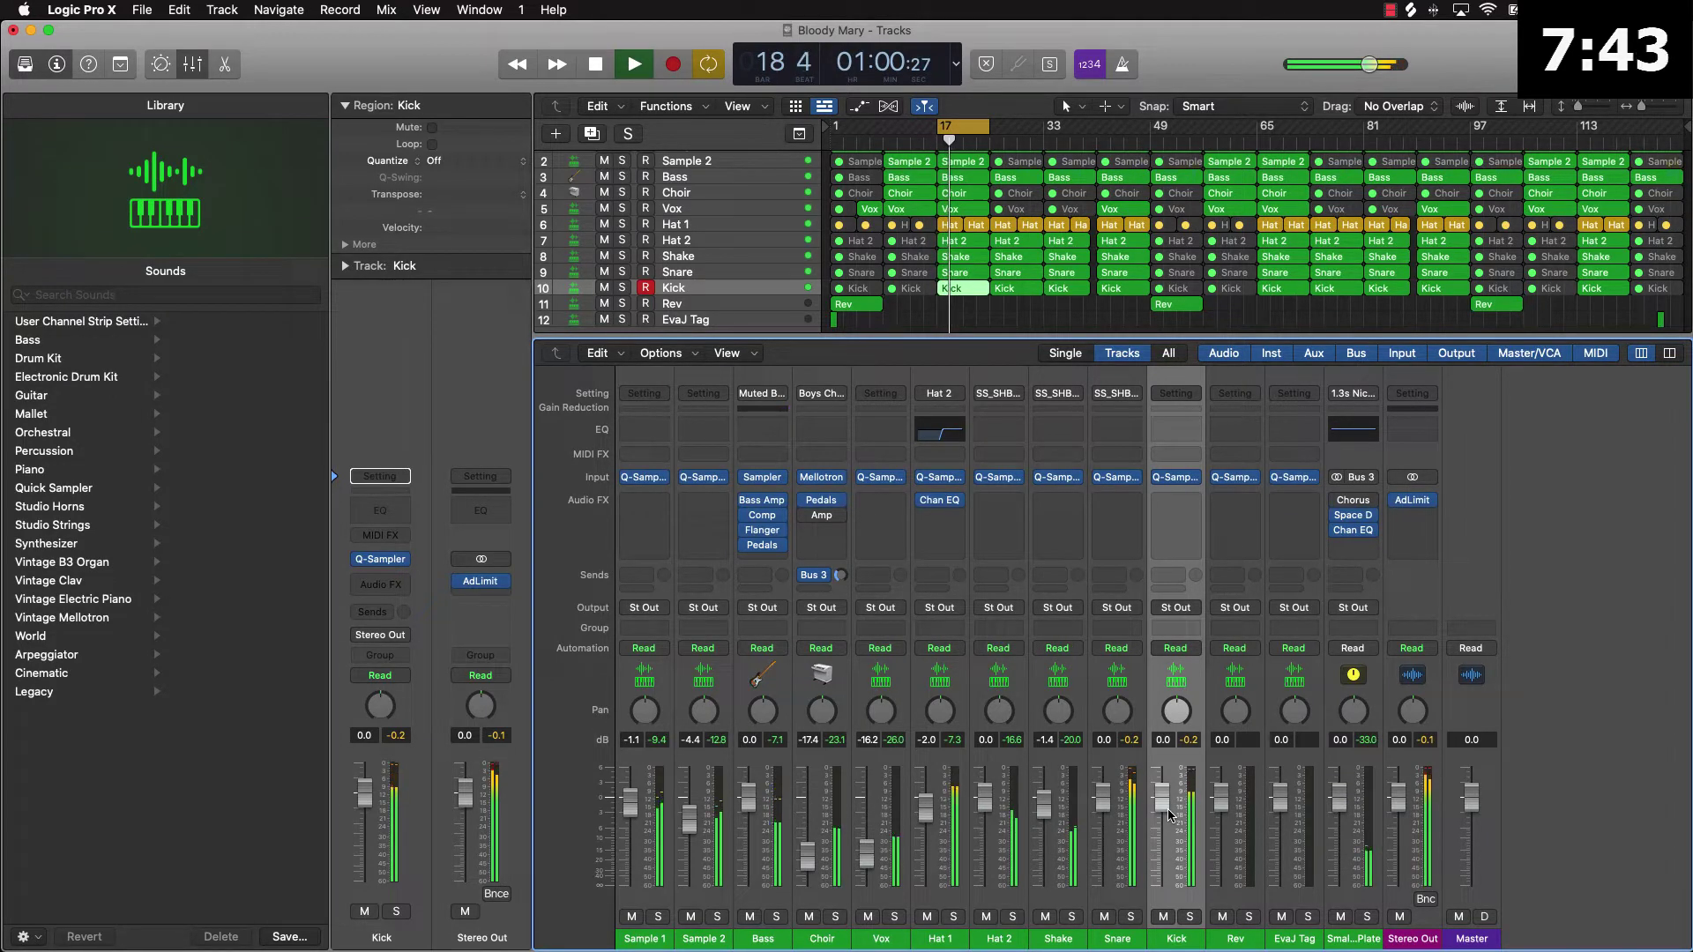
key("space")
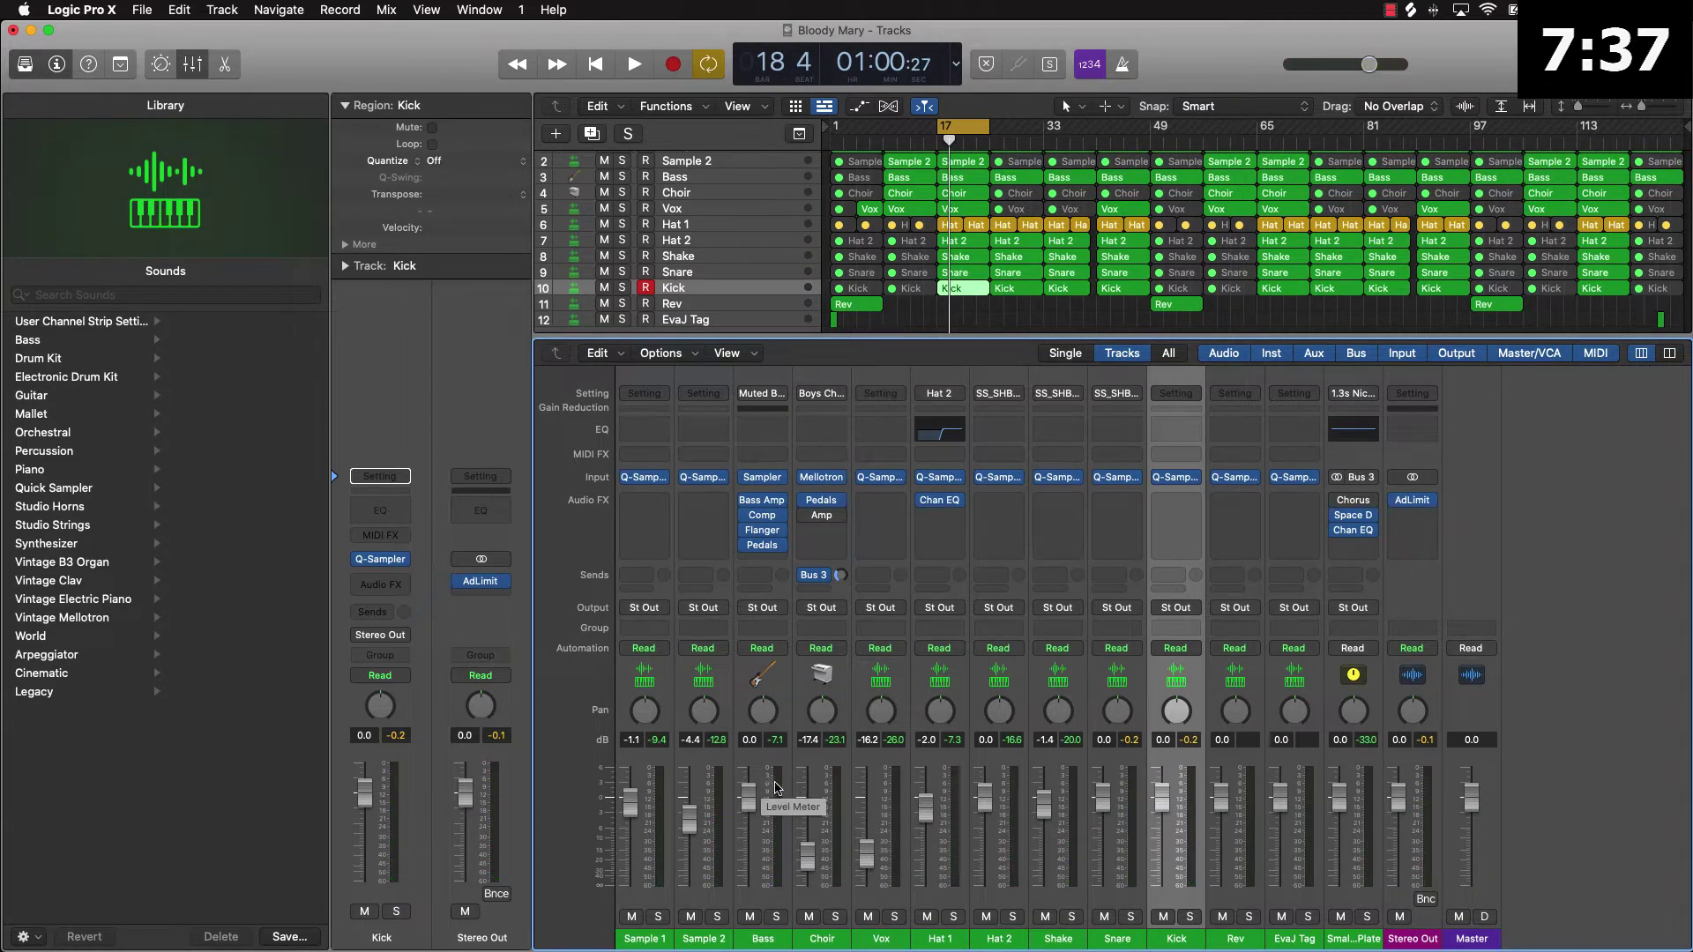
key("space")
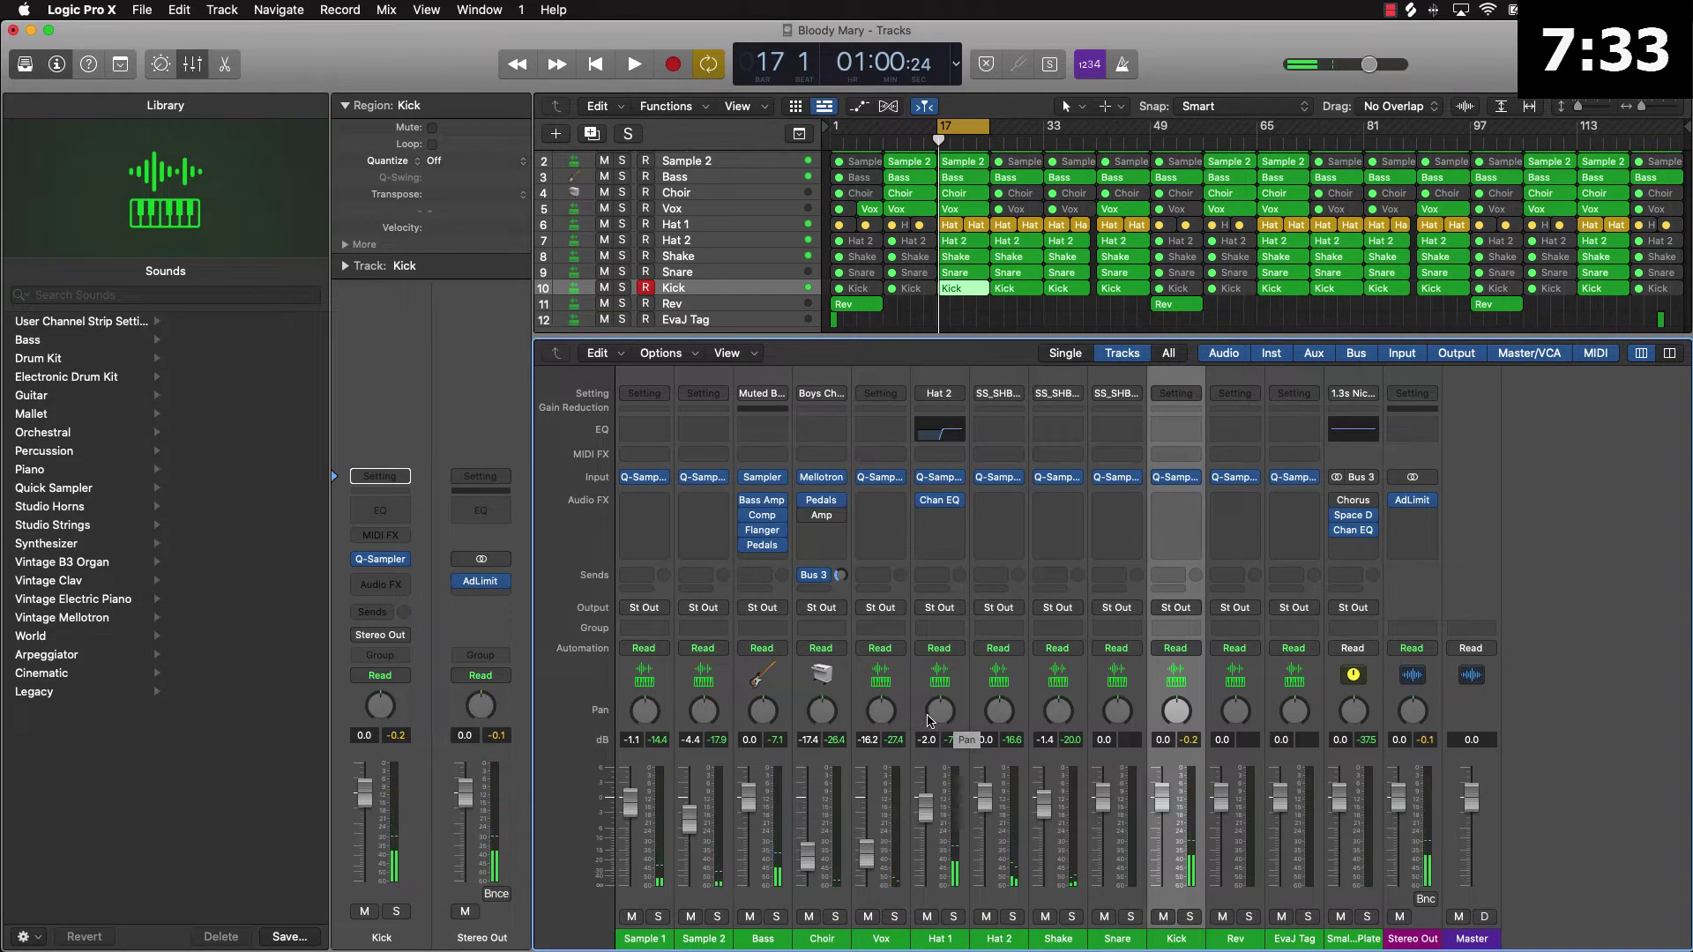
During playback, pan Hat 1 to +7, Hat 2 to -16, Shake to -2, Vox to -9, Choir slightly right and Sample 2 to +7
key("space")
left_click_drag(943, 721, 1058, 712)
left_click_drag(881, 712, 823, 702)
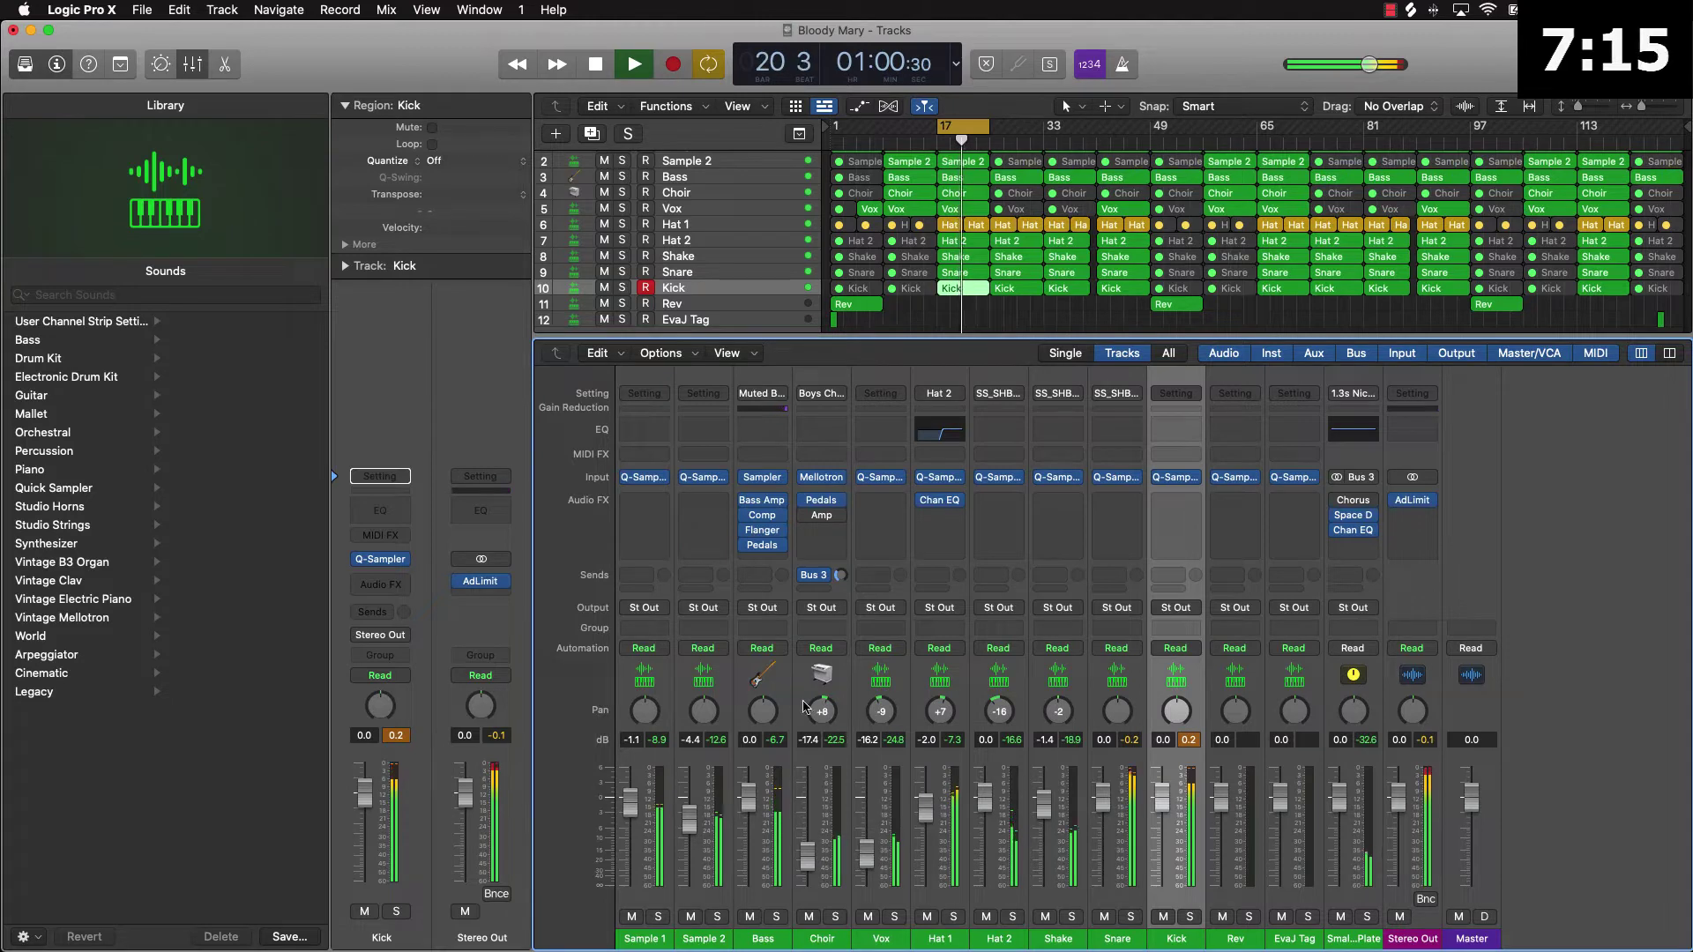
left_click_drag(705, 714, 712, 702)
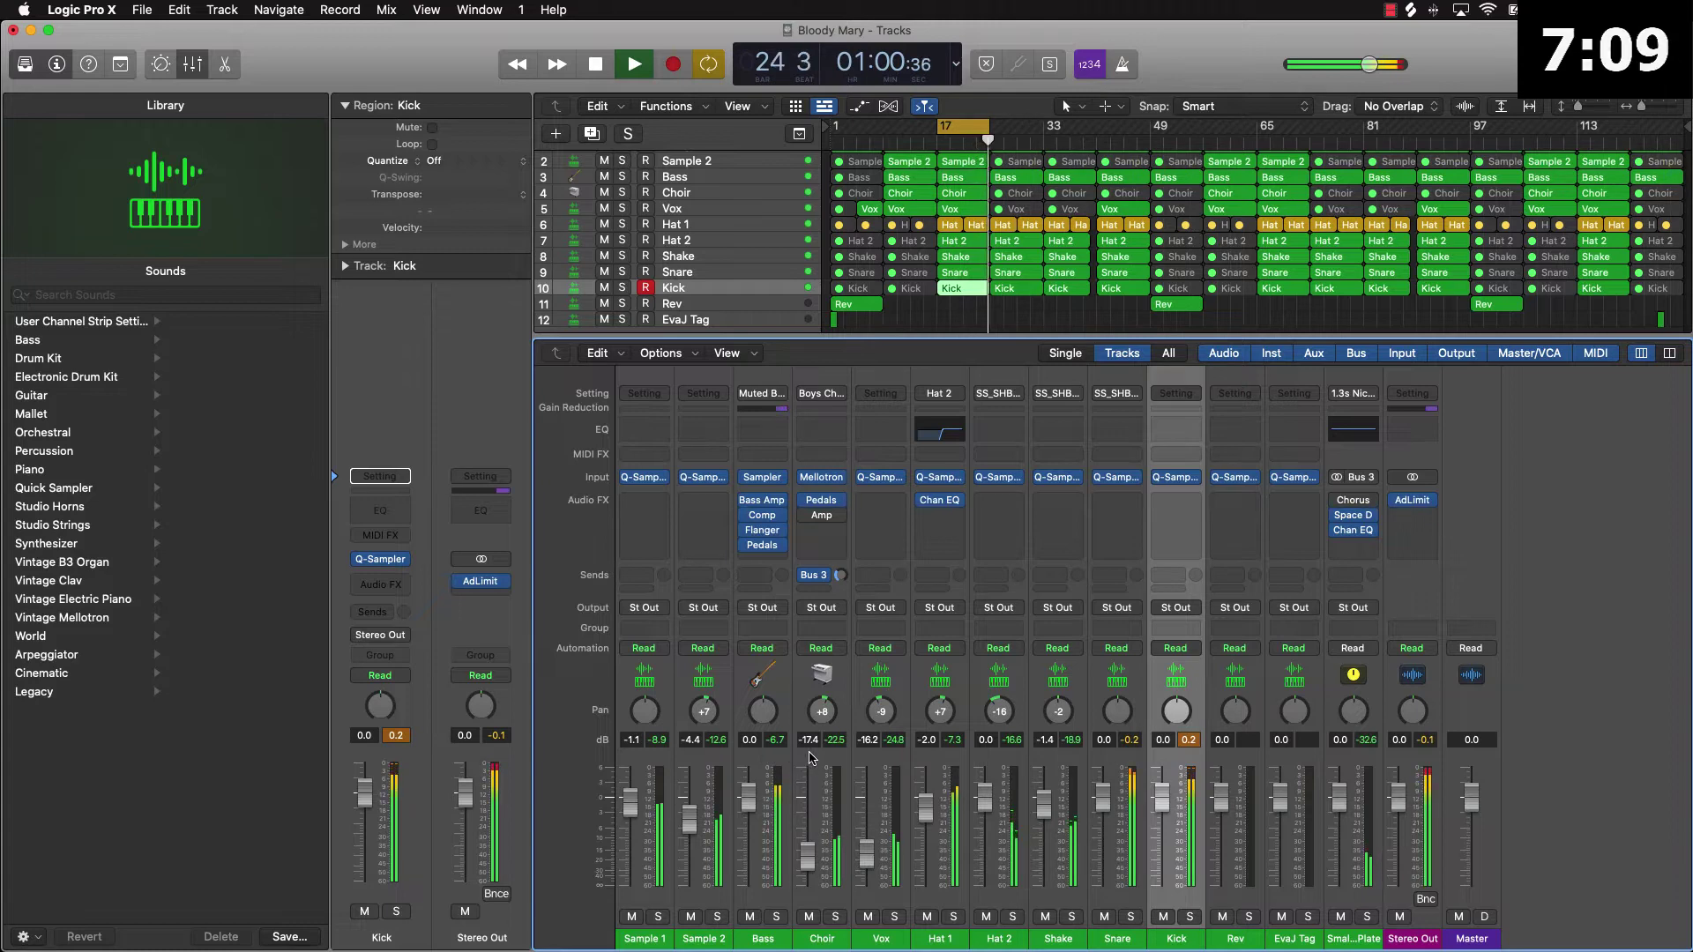
Stop playback, return the playhead to the project start and clear the channels' peak readings
key("space")
key("Return")
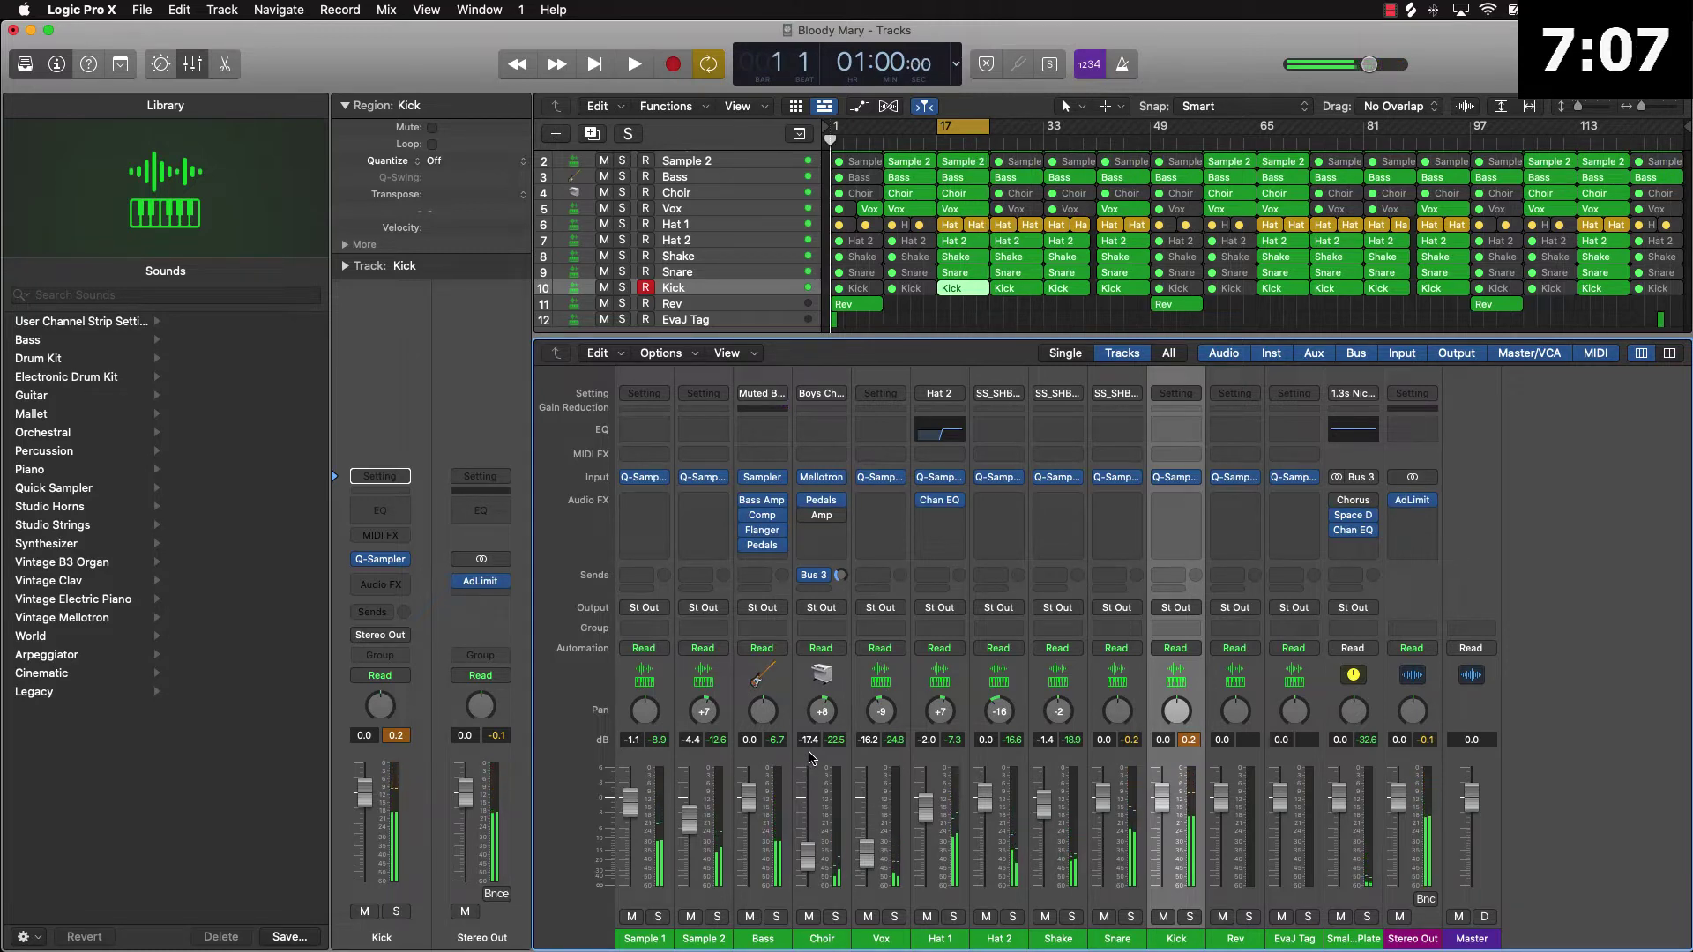
left_click(998, 319)
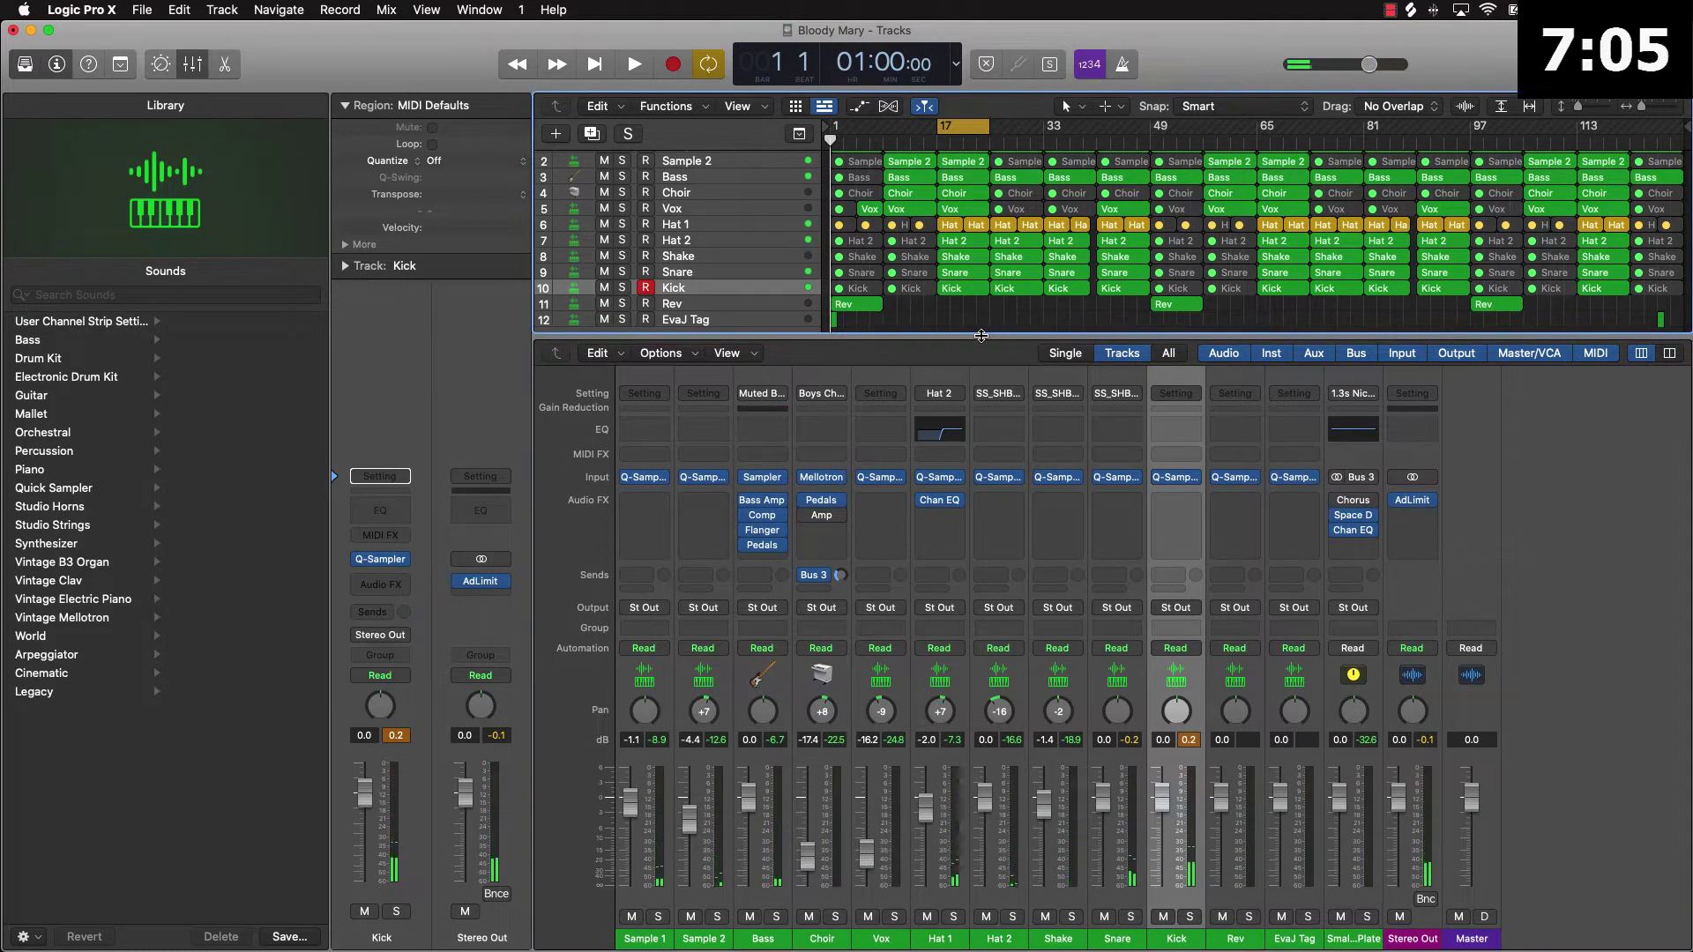
mouse_move(896, 479)
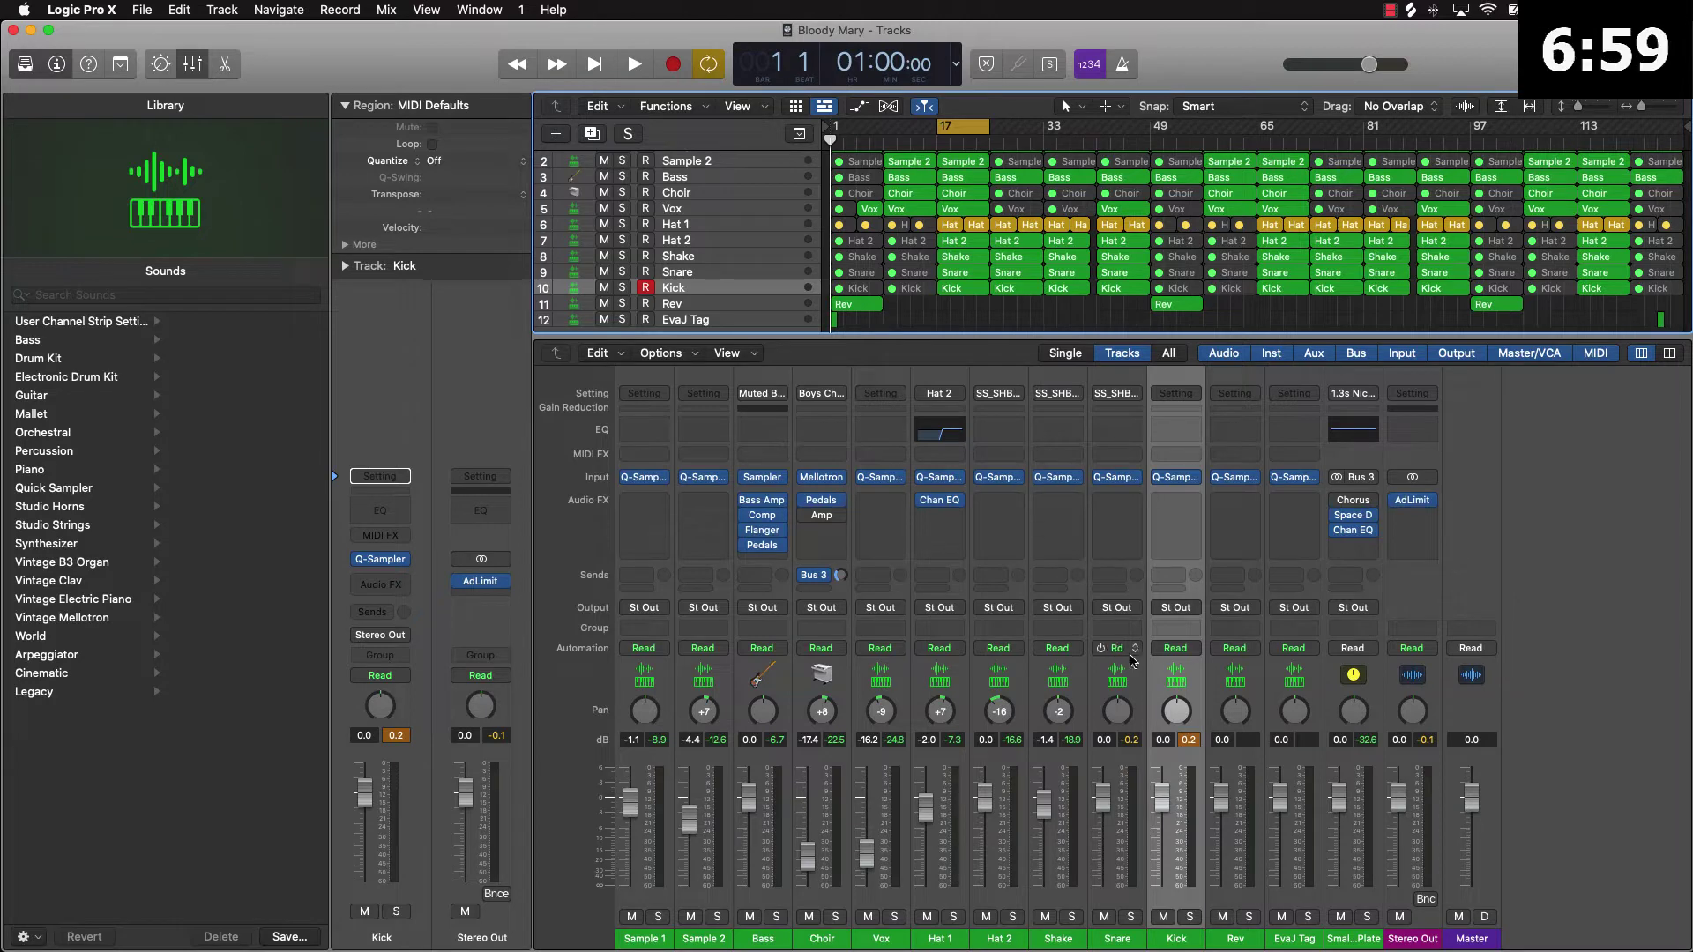
left_click(1195, 743)
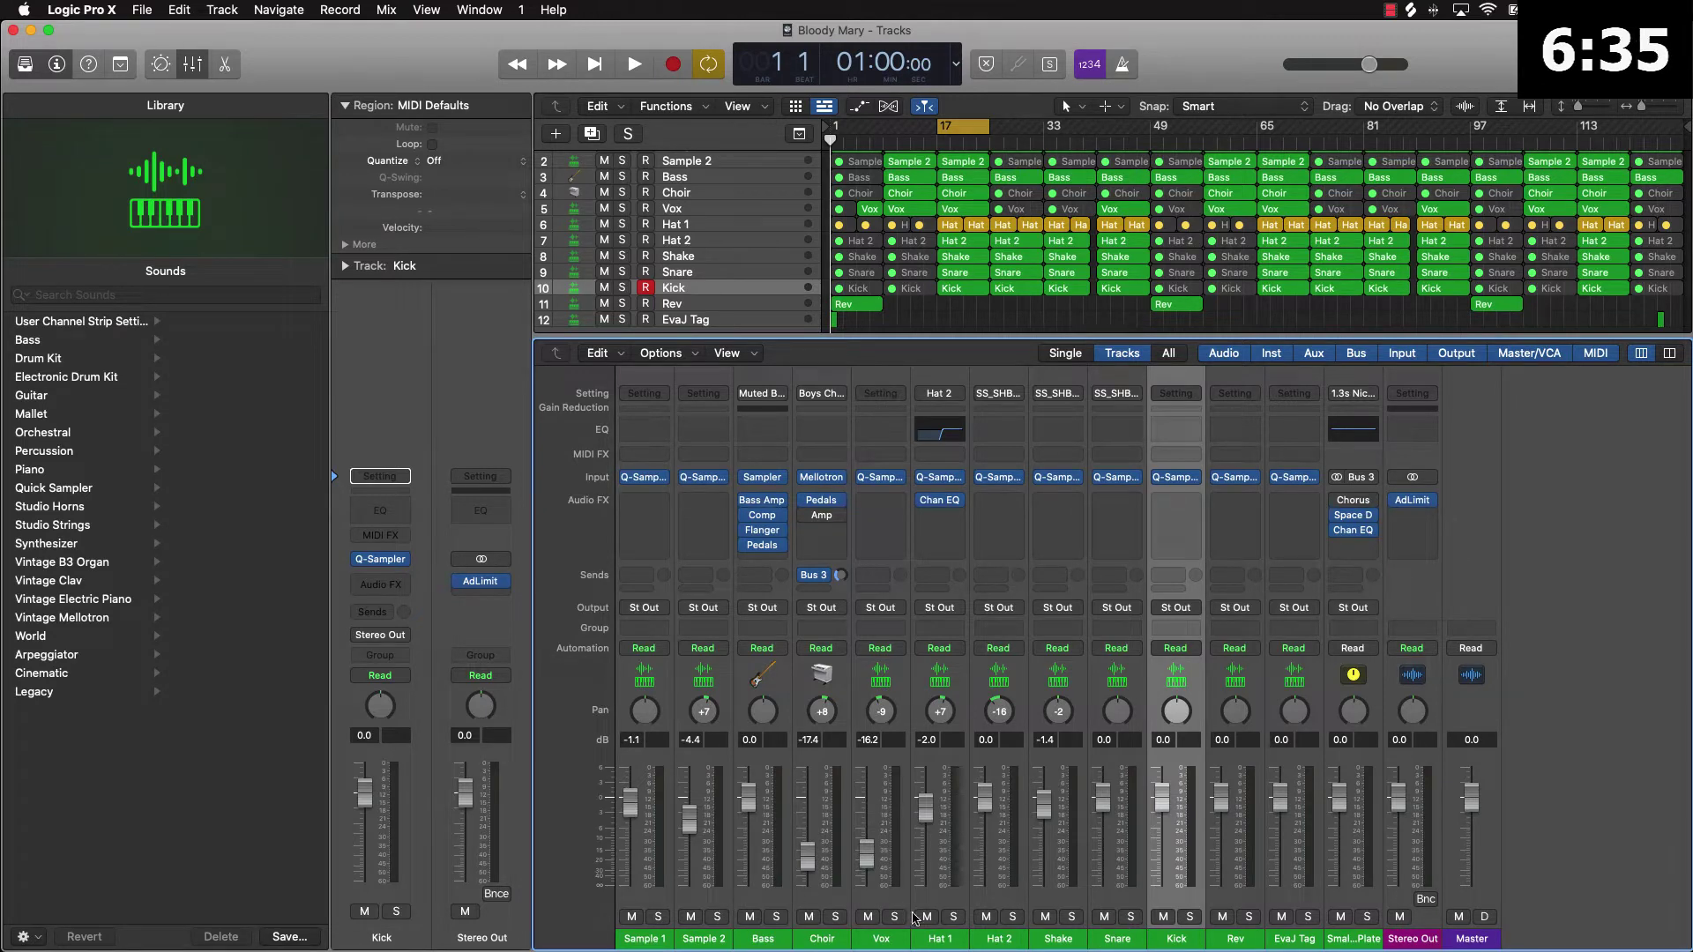
Add a Channel EQ to Hat 2 and enable a low cut at about 885 Hz with a 48 dB/Oct slope
left_click(999, 939)
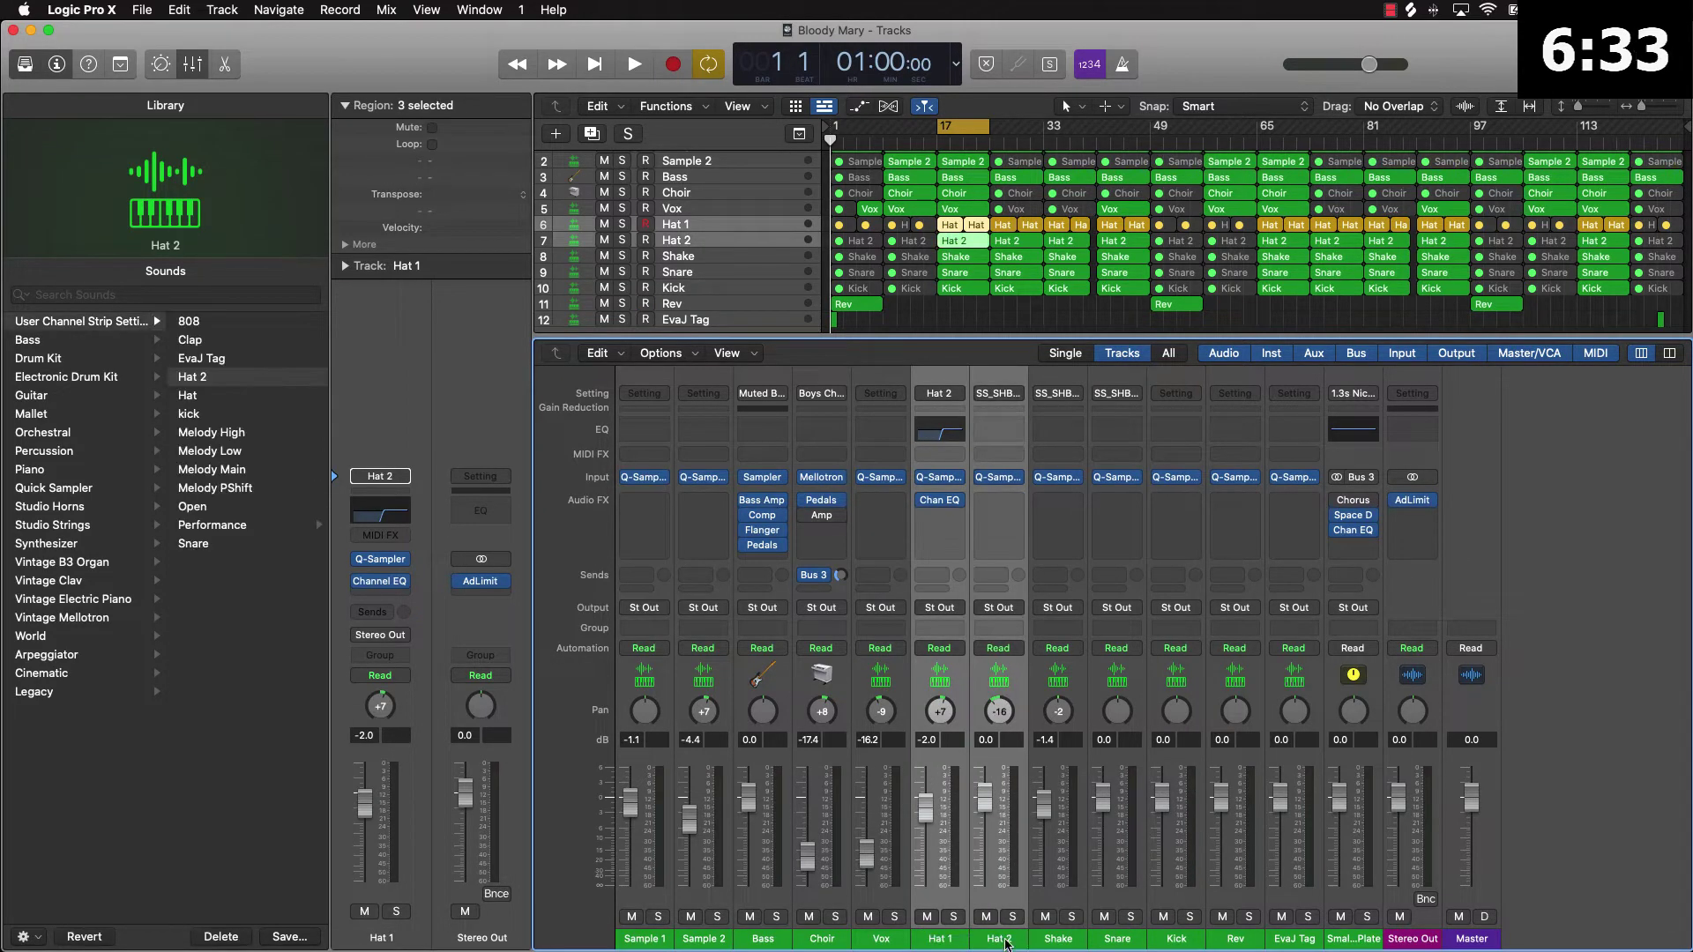
left_click(984, 439)
key("space")
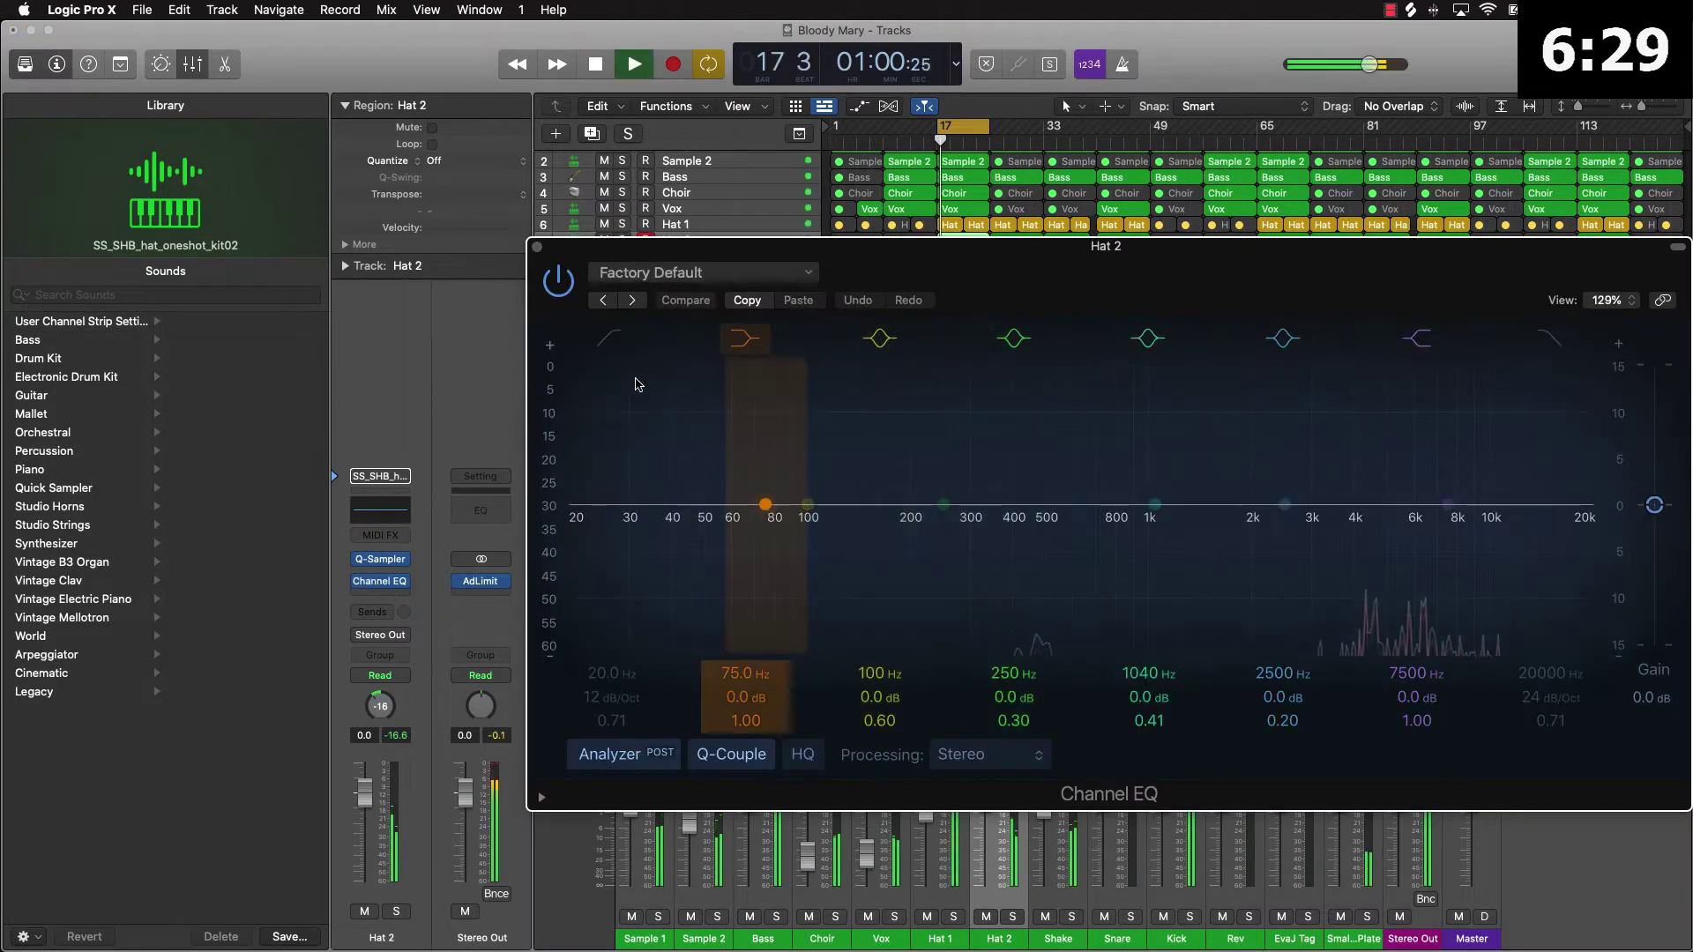
left_click(608, 340)
left_click_drag(608, 699, 603, 652)
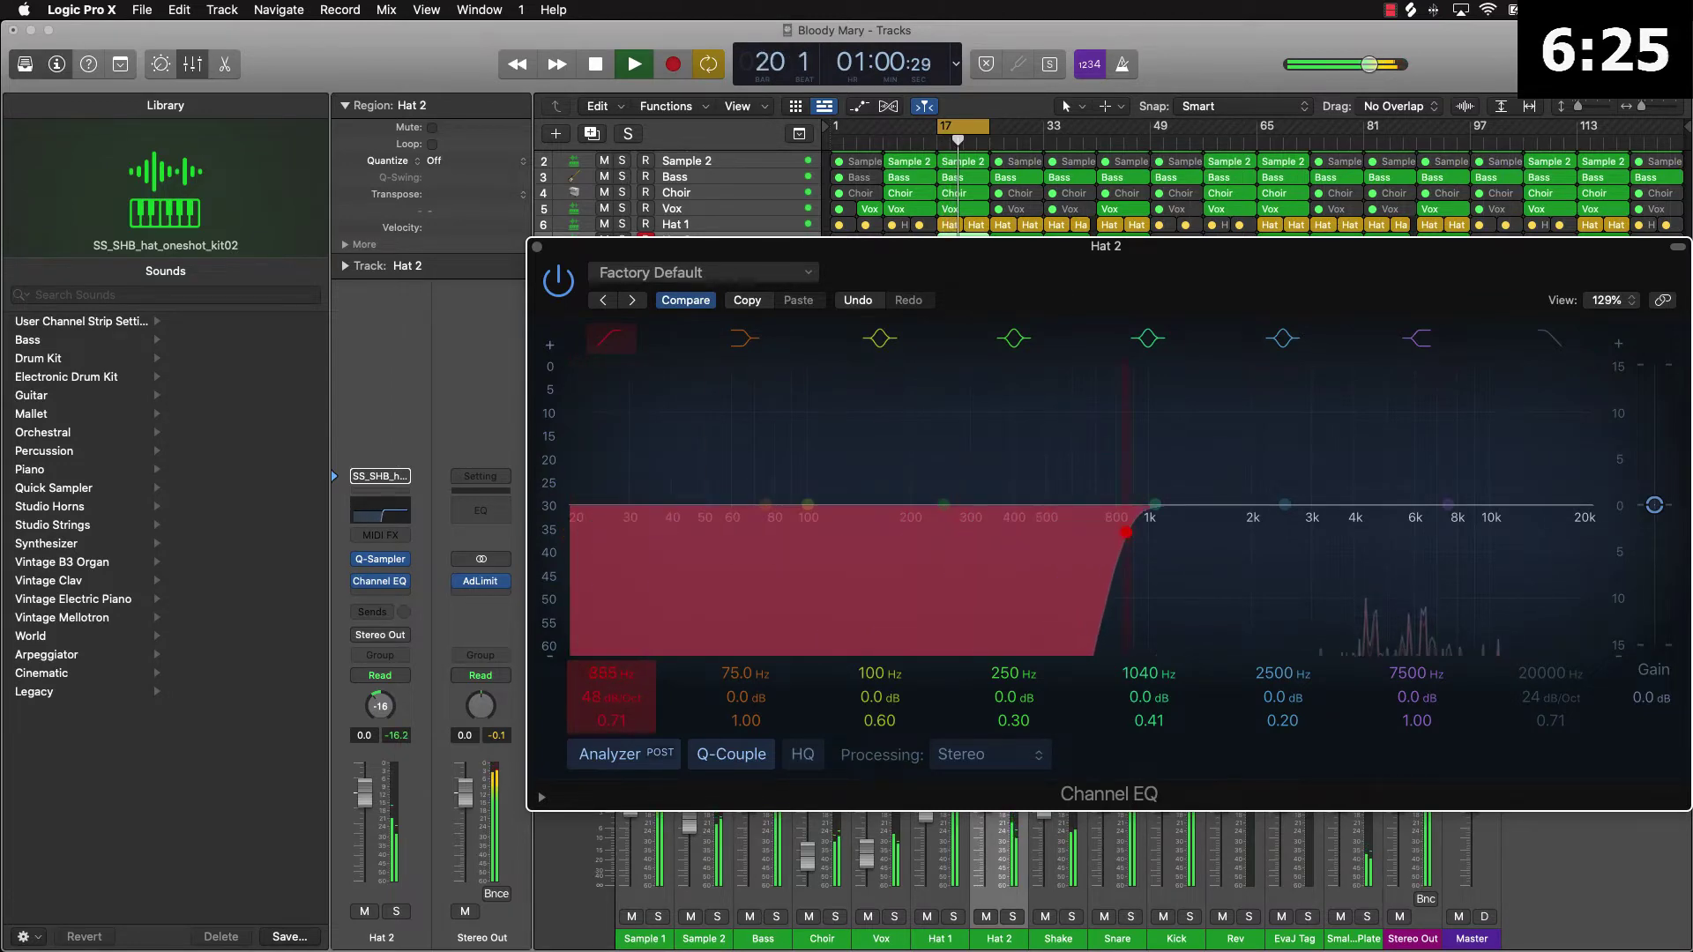
Add a Channel EQ to Shake, enable a 48 dB/Oct low cut and raise its cutoff frequency while listening to the cycled section
left_click(537, 248)
key("space")
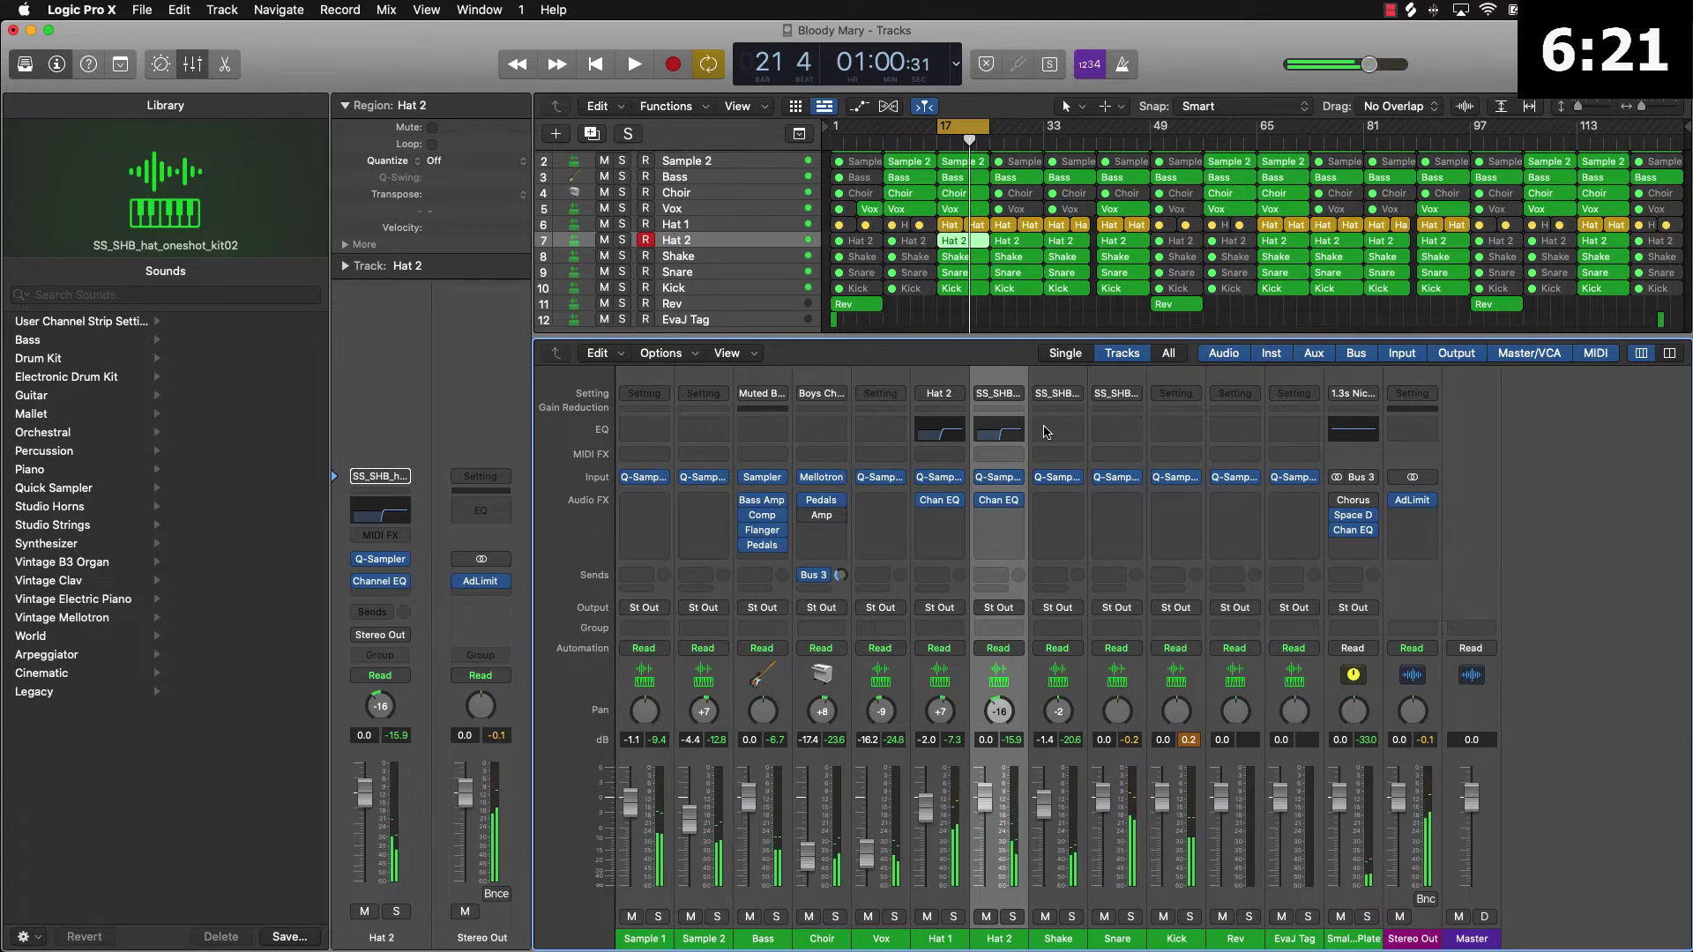
left_click(1054, 433)
left_click(611, 339)
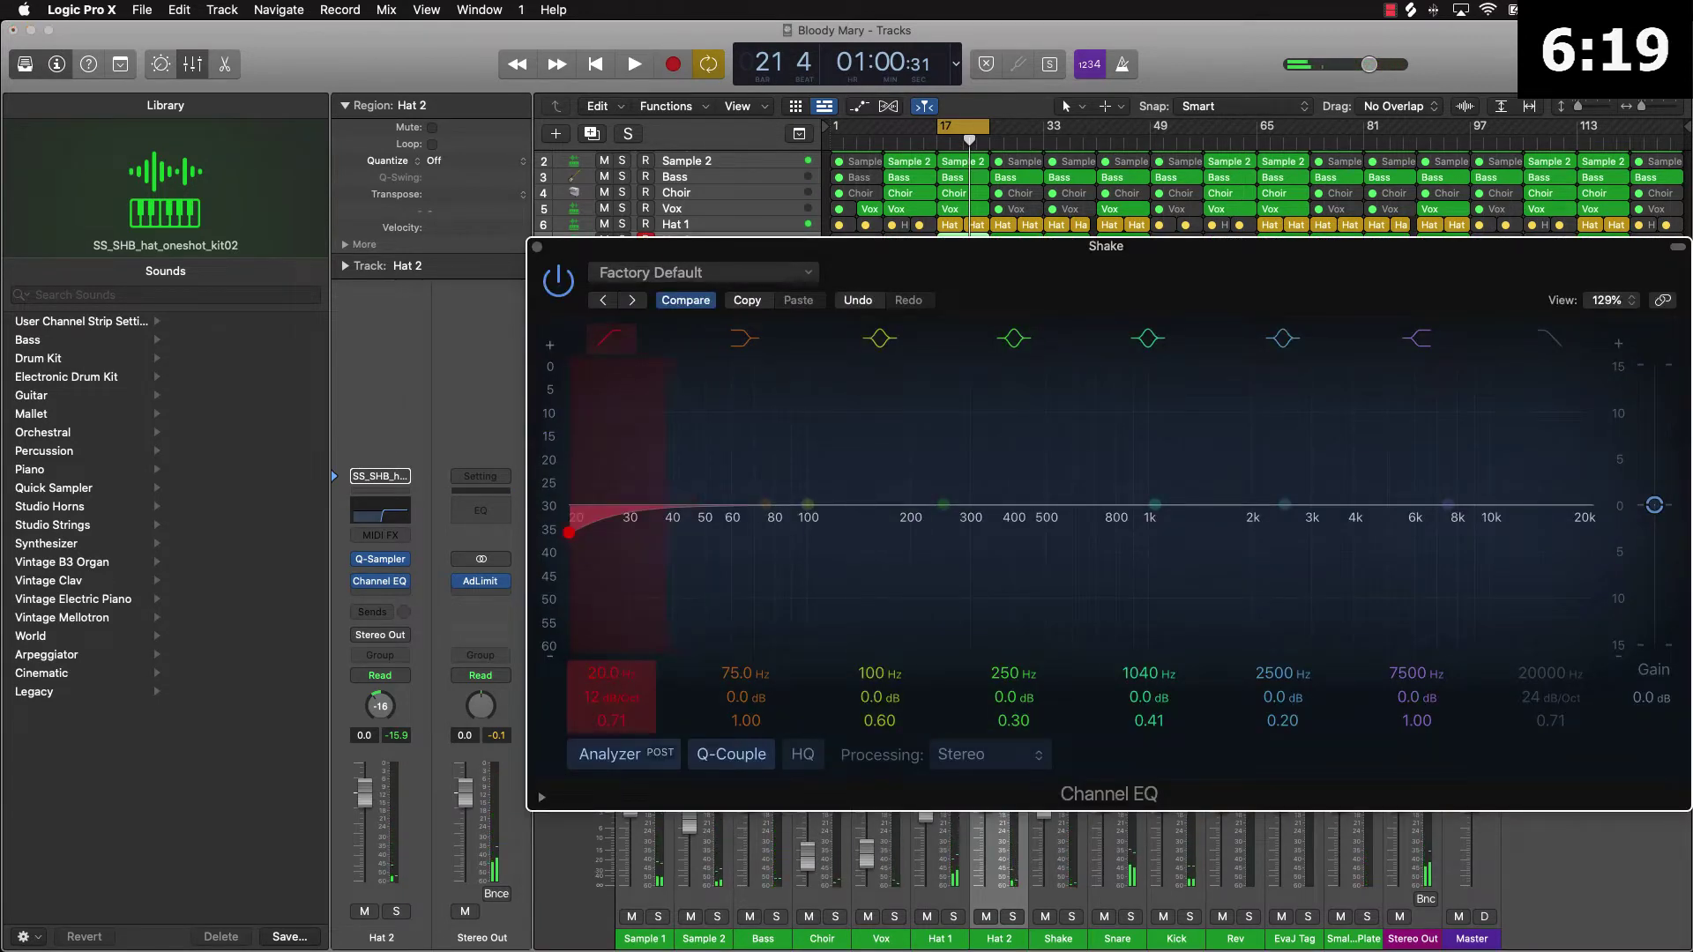
key("space")
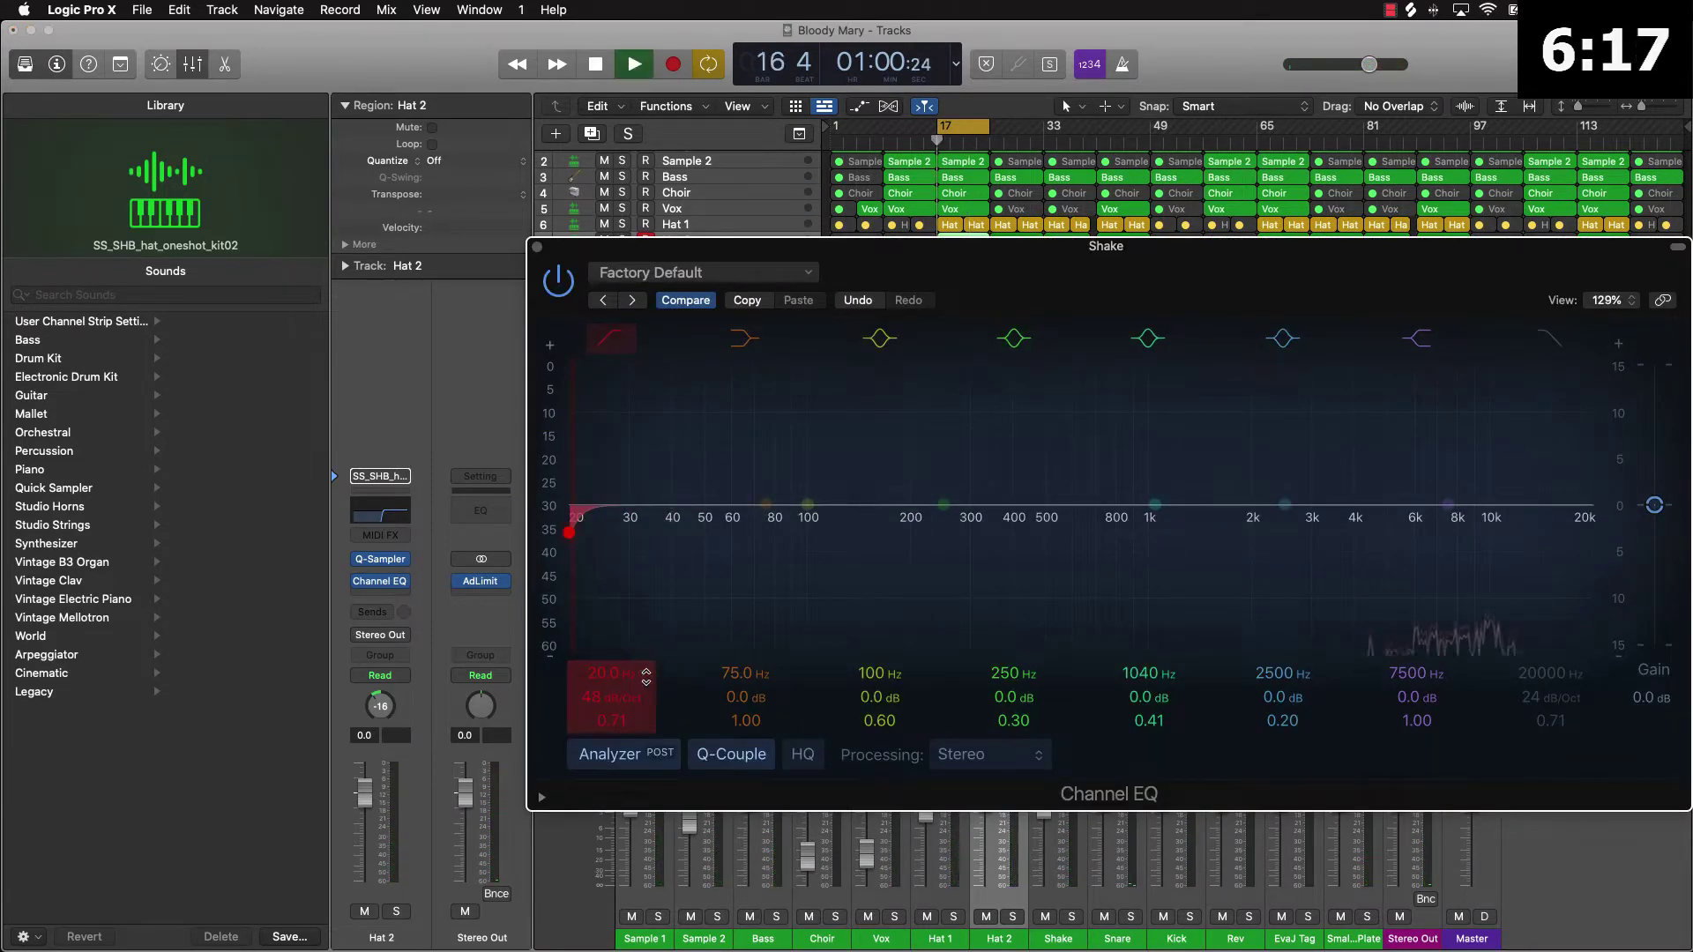
left_click_drag(609, 673, 608, 561)
key("space")
left_click(538, 248)
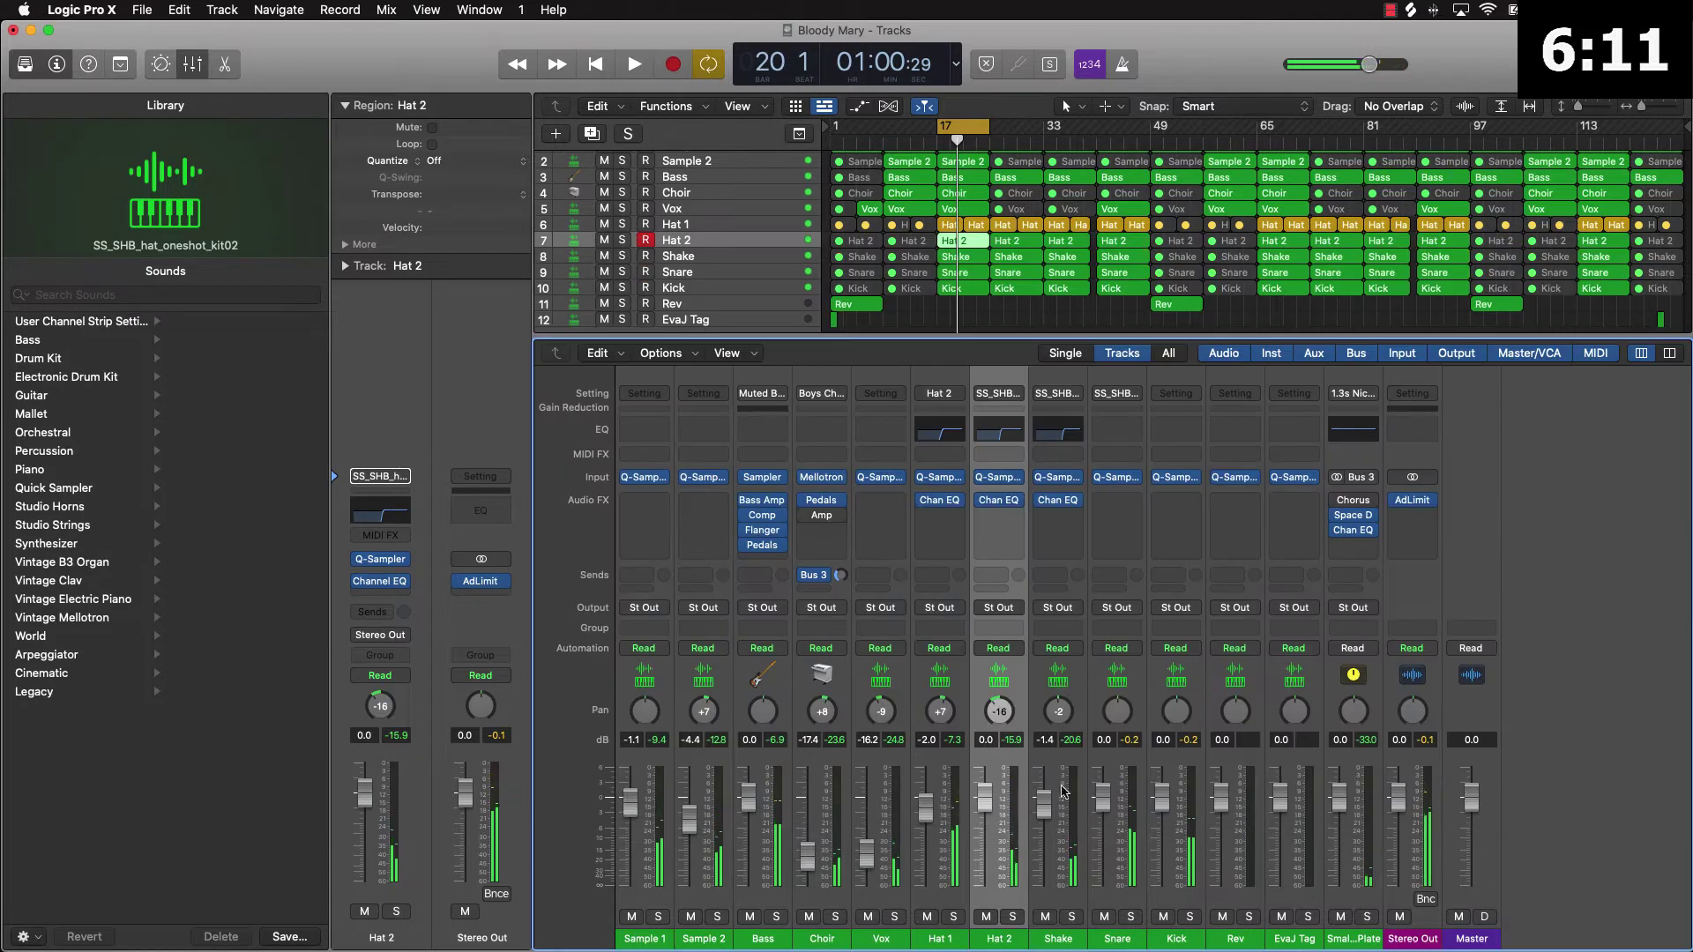
Add a Channel EQ to Snare and enable a low cut at about 104 Hz with a 48 dB/Oct slope
left_click(1135, 935)
left_click(1109, 438)
key("space")
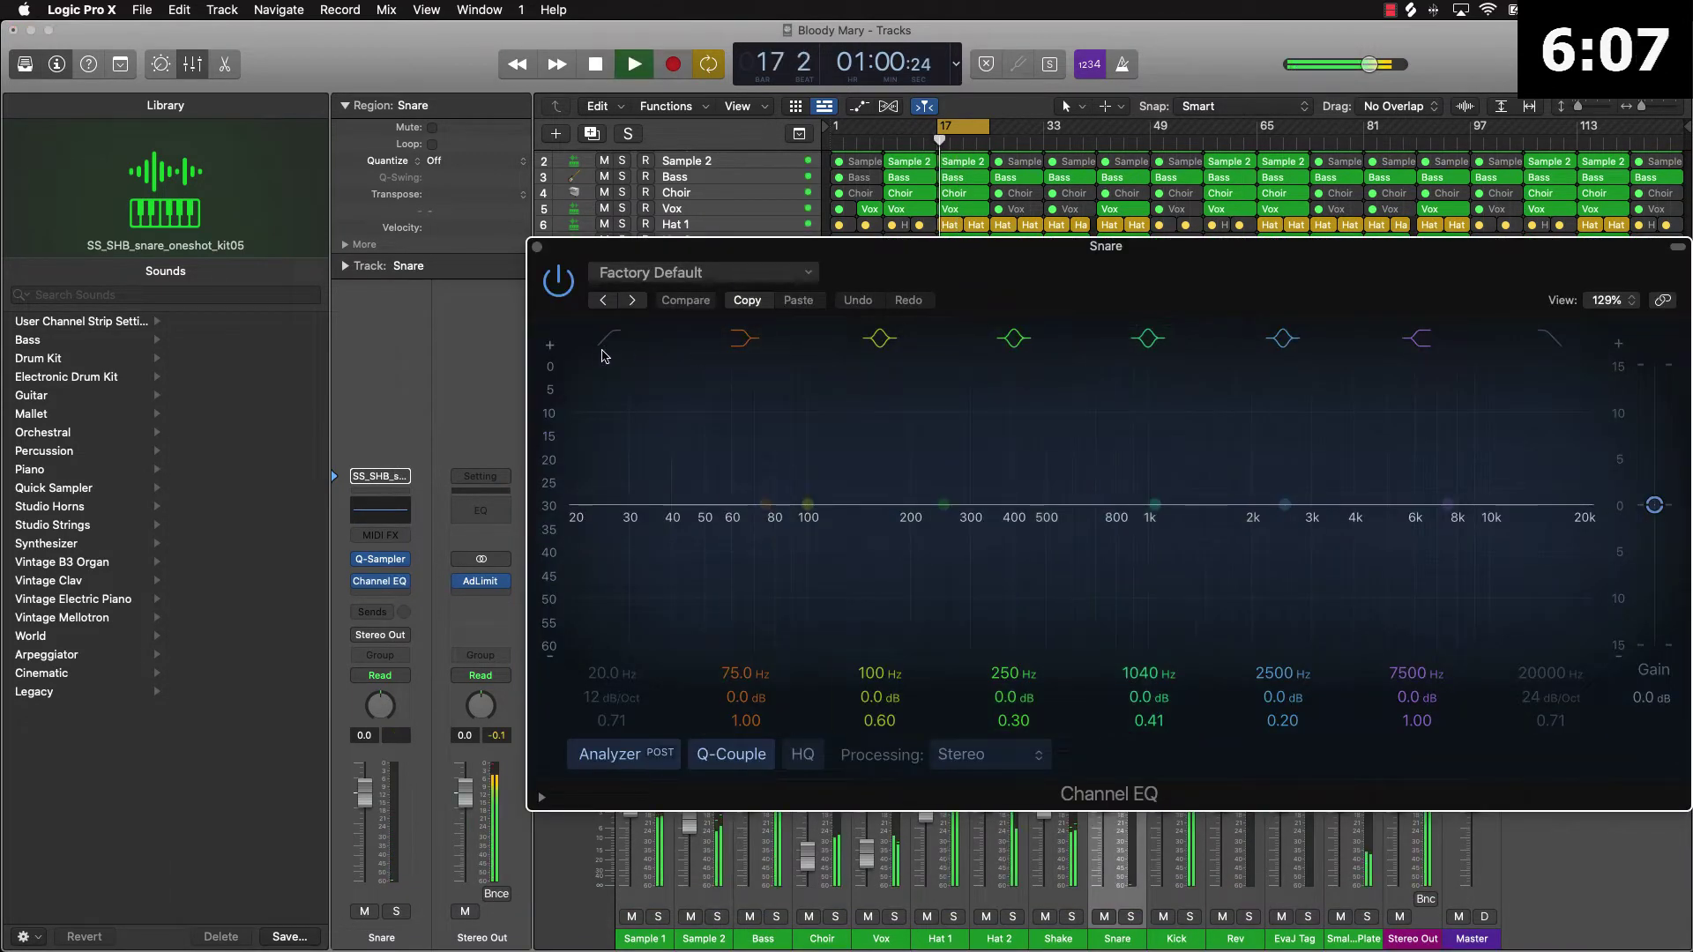
left_click(608, 340)
left_click_drag(617, 708, 613, 636)
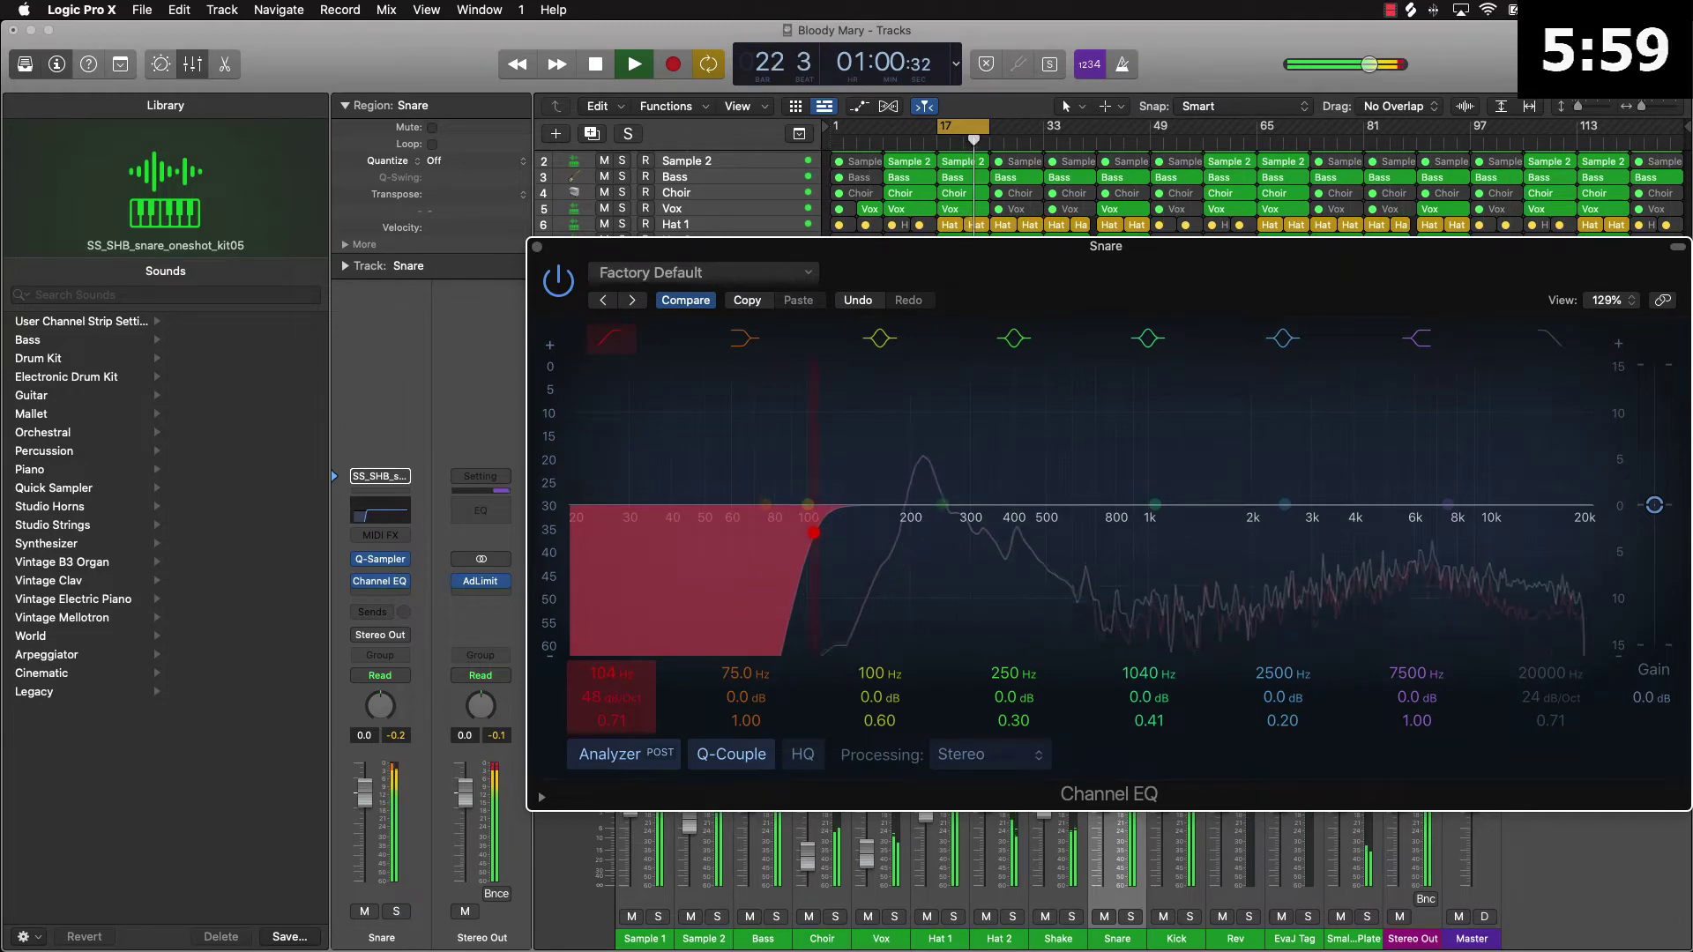
key("space")
left_click(536, 250)
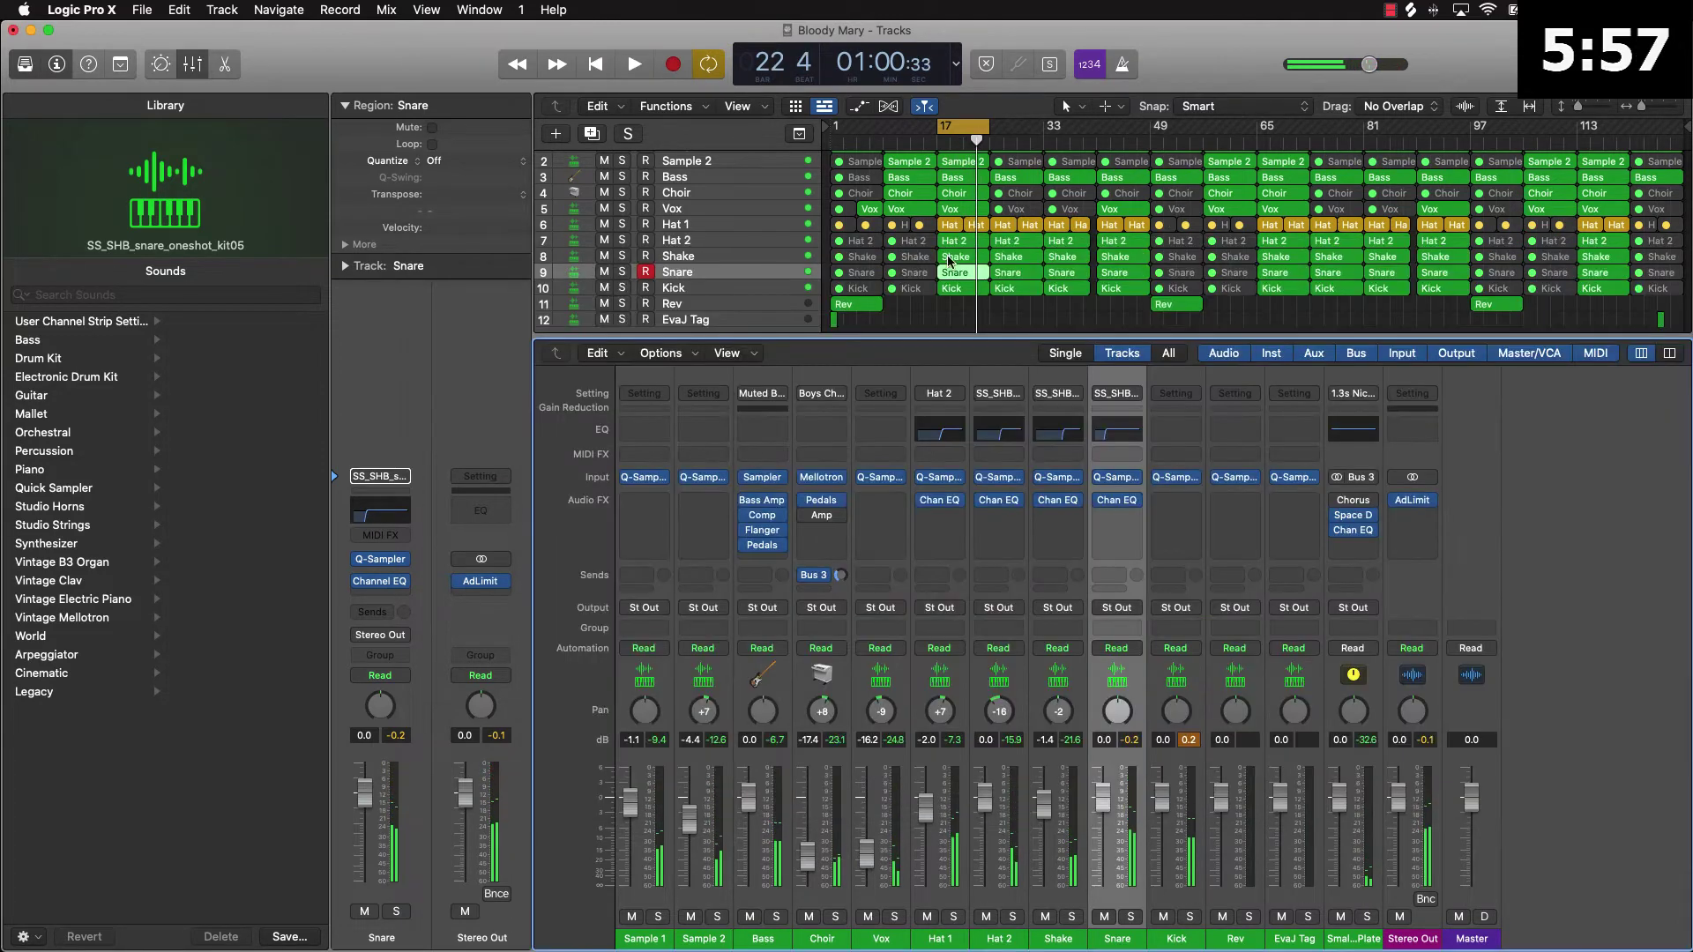
left_click(973, 315)
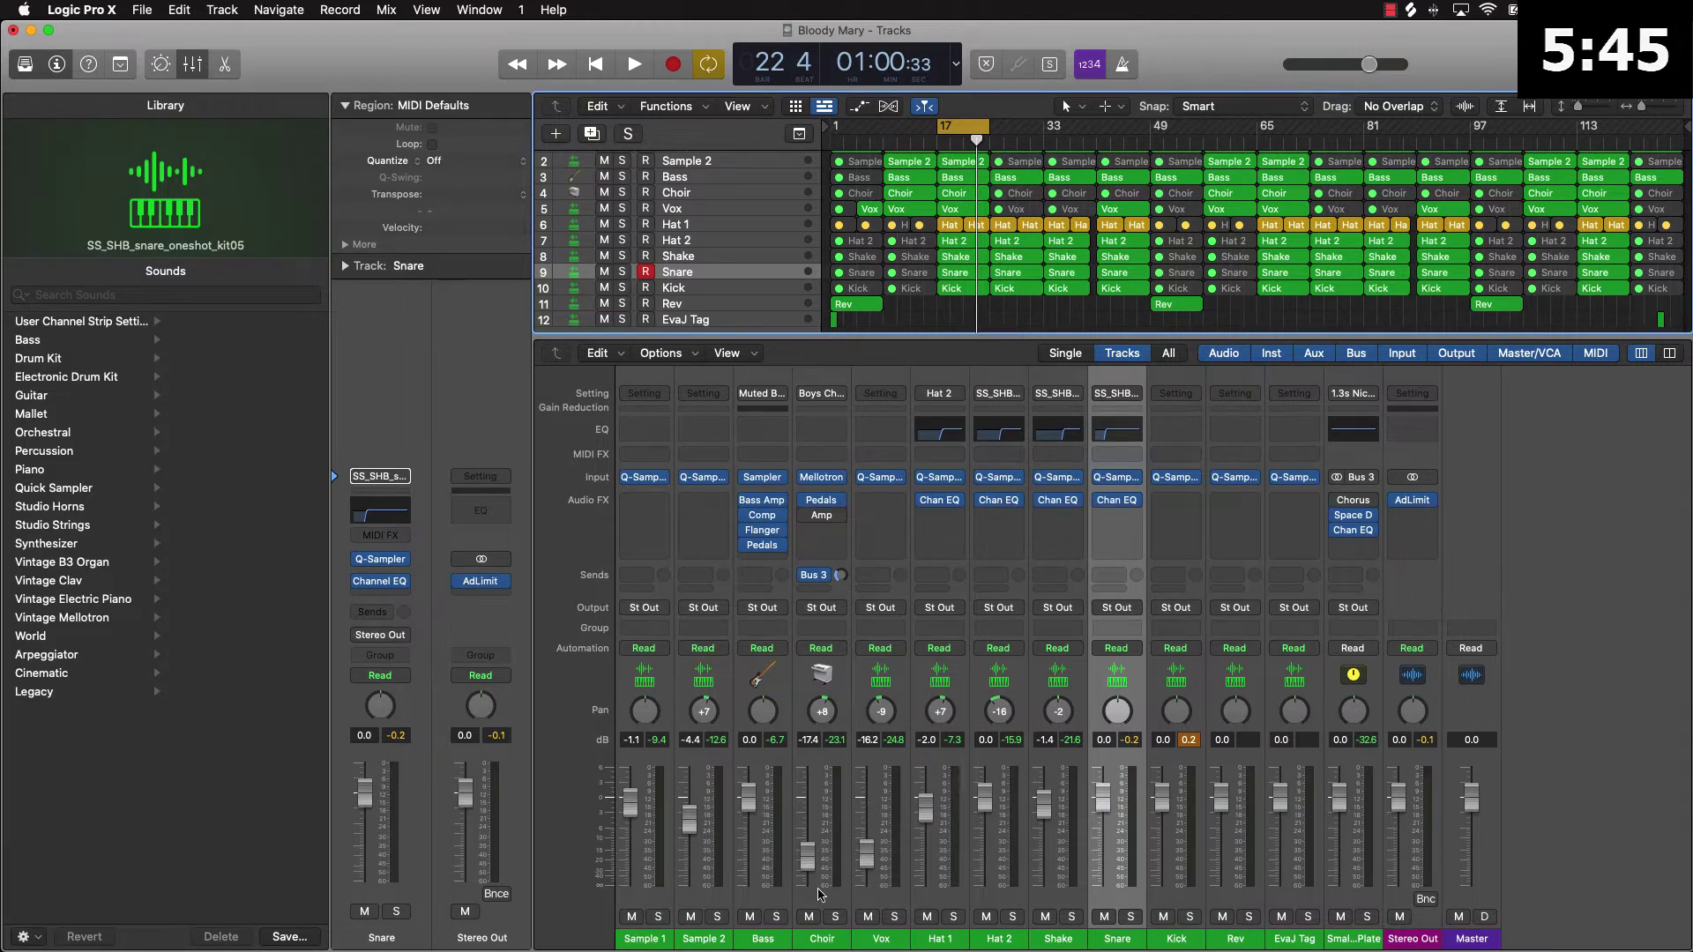
Add a Channel EQ to Choir and enable a low cut with a steeper slope during playback
left_click(881, 898)
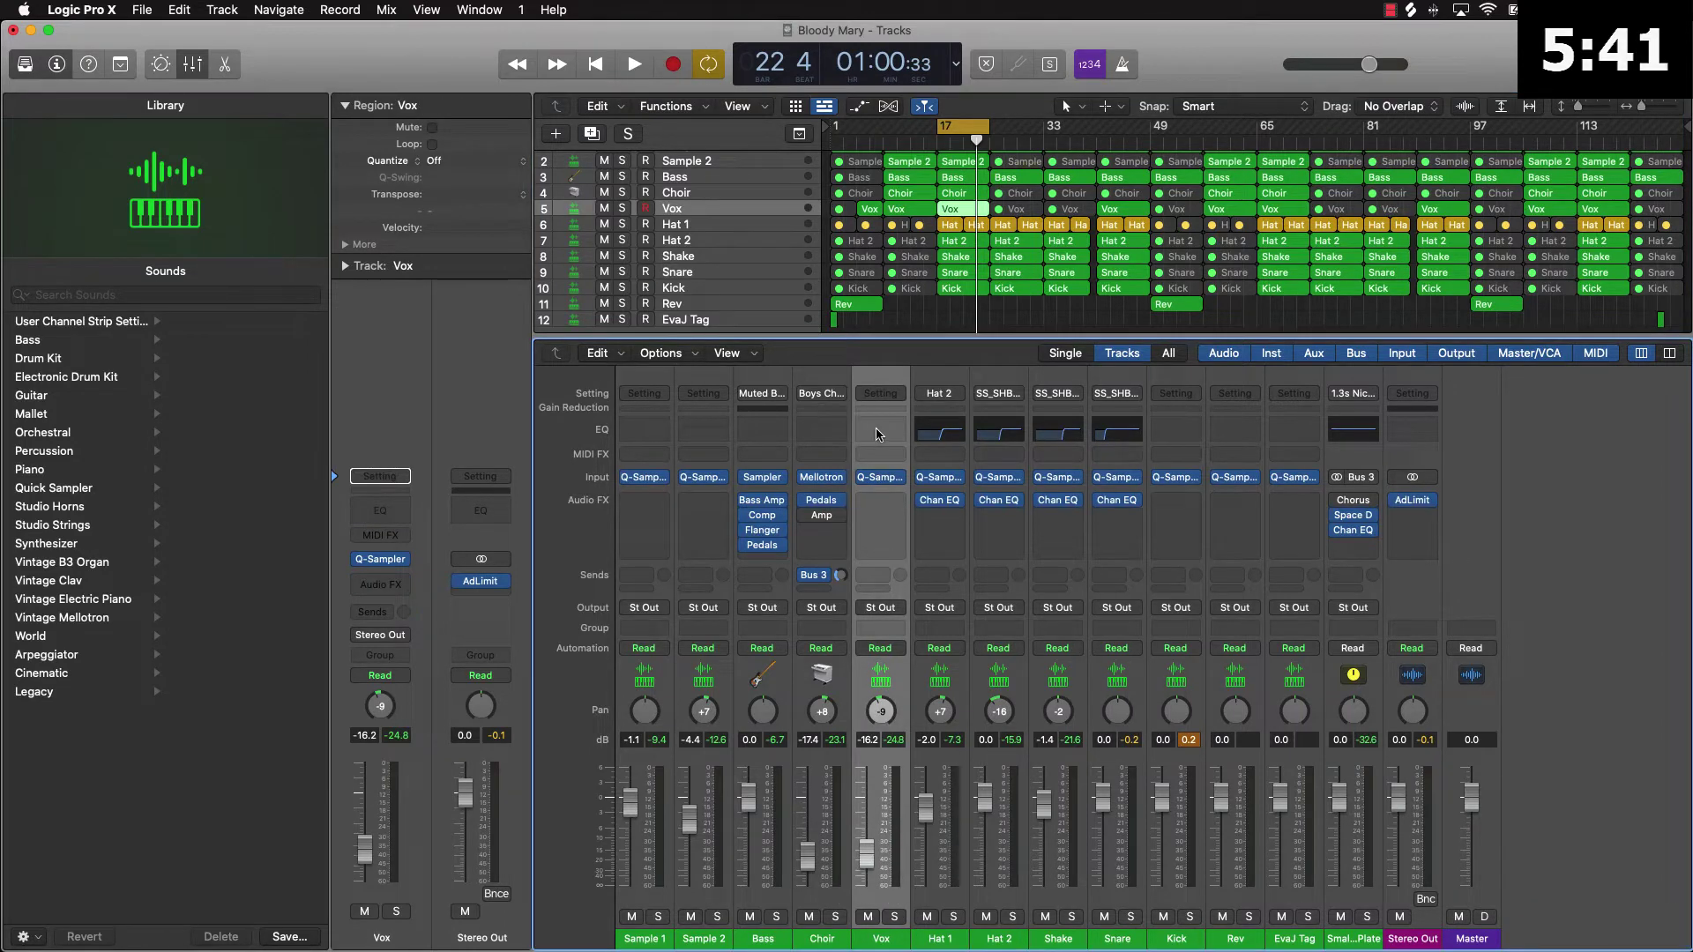
left_click(826, 431)
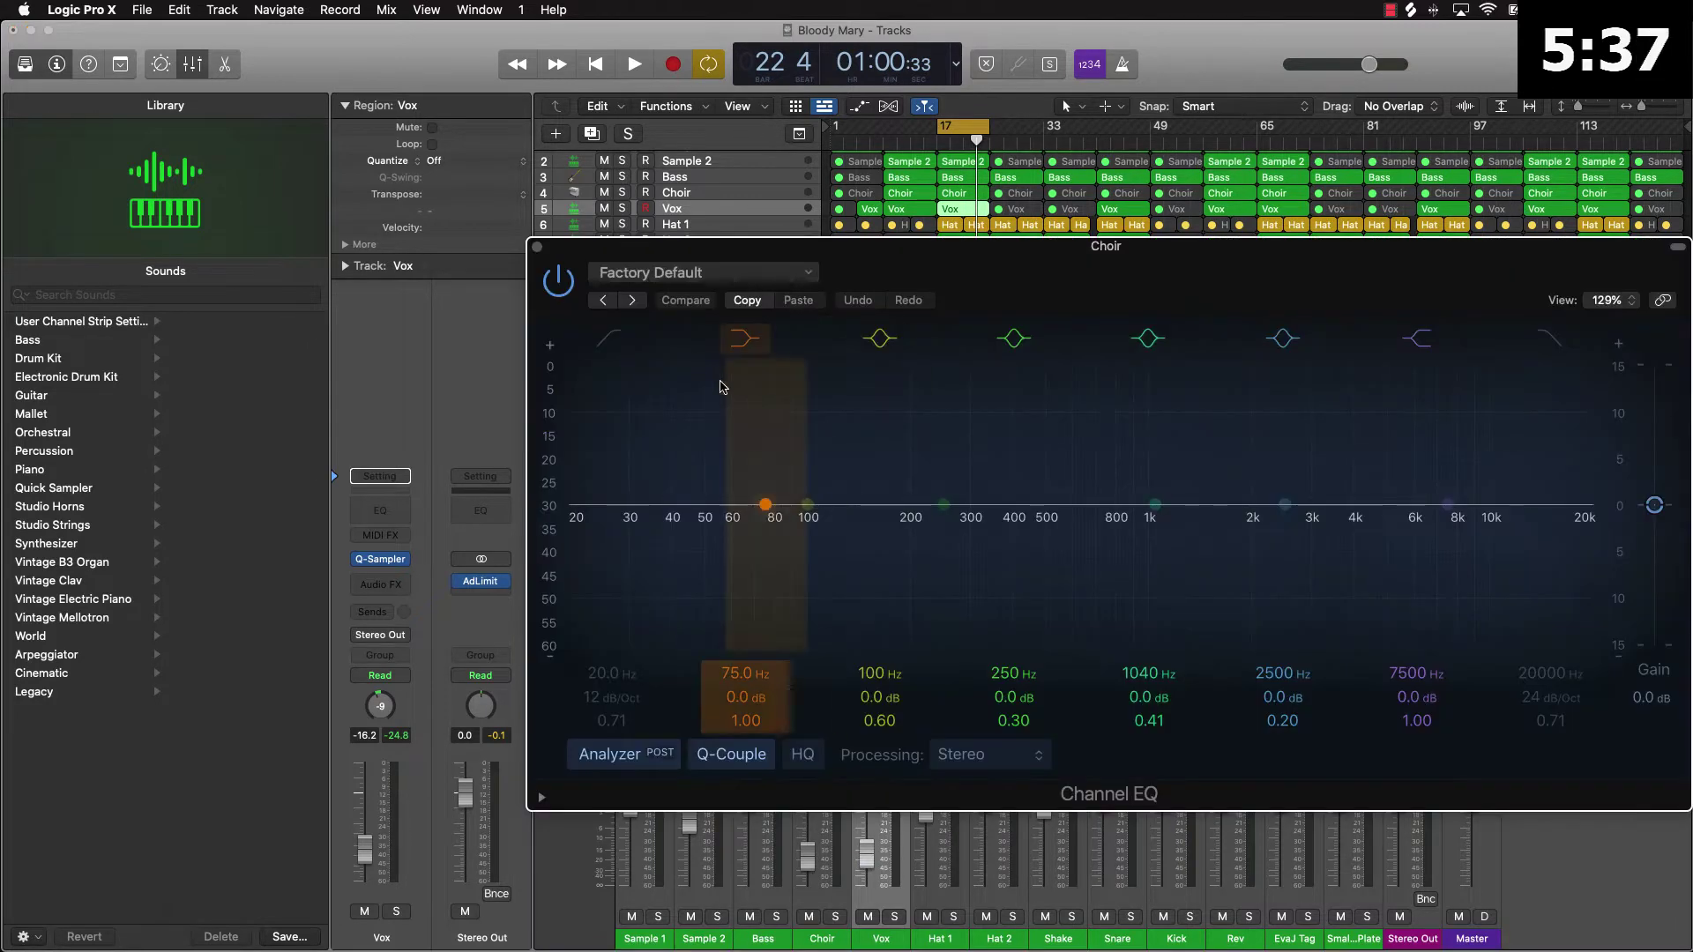
key("space")
left_click(605, 342)
left_click_drag(595, 702, 612, 591)
key("super+w")
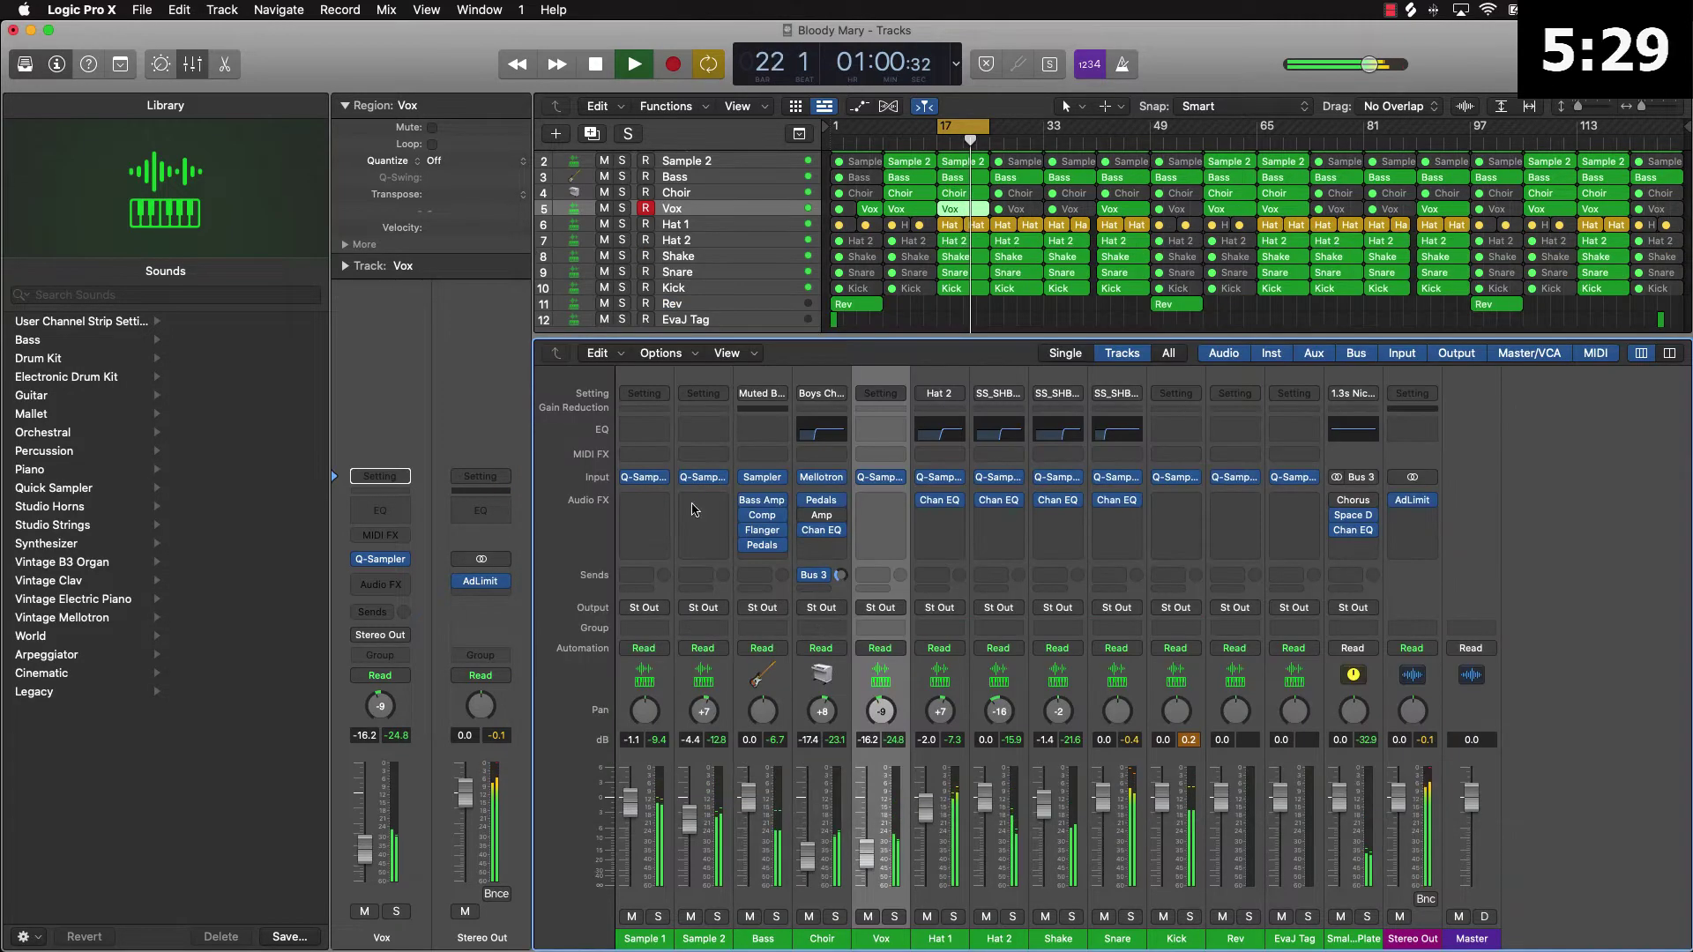
Add a Channel EQ to Vox and enable a low cut at about 442 Hz with a 48 dB/Oct slope
left_click(880, 430)
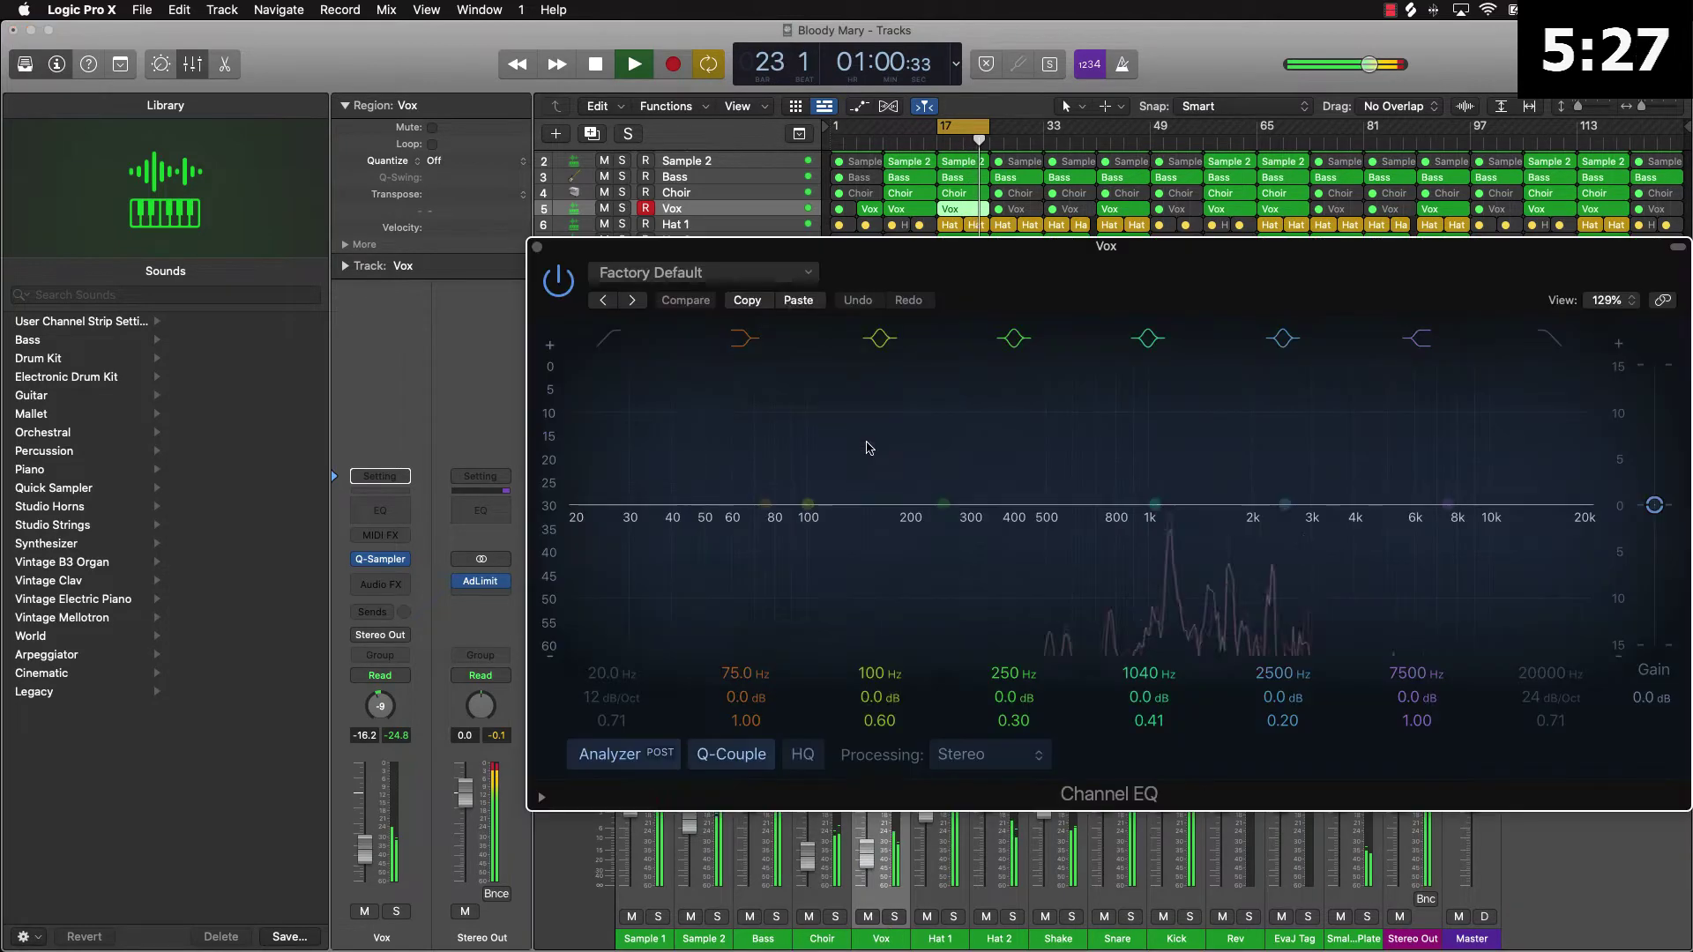
left_click(606, 340)
left_click_drag(615, 696, 612, 577)
left_click_drag(619, 670, 614, 677)
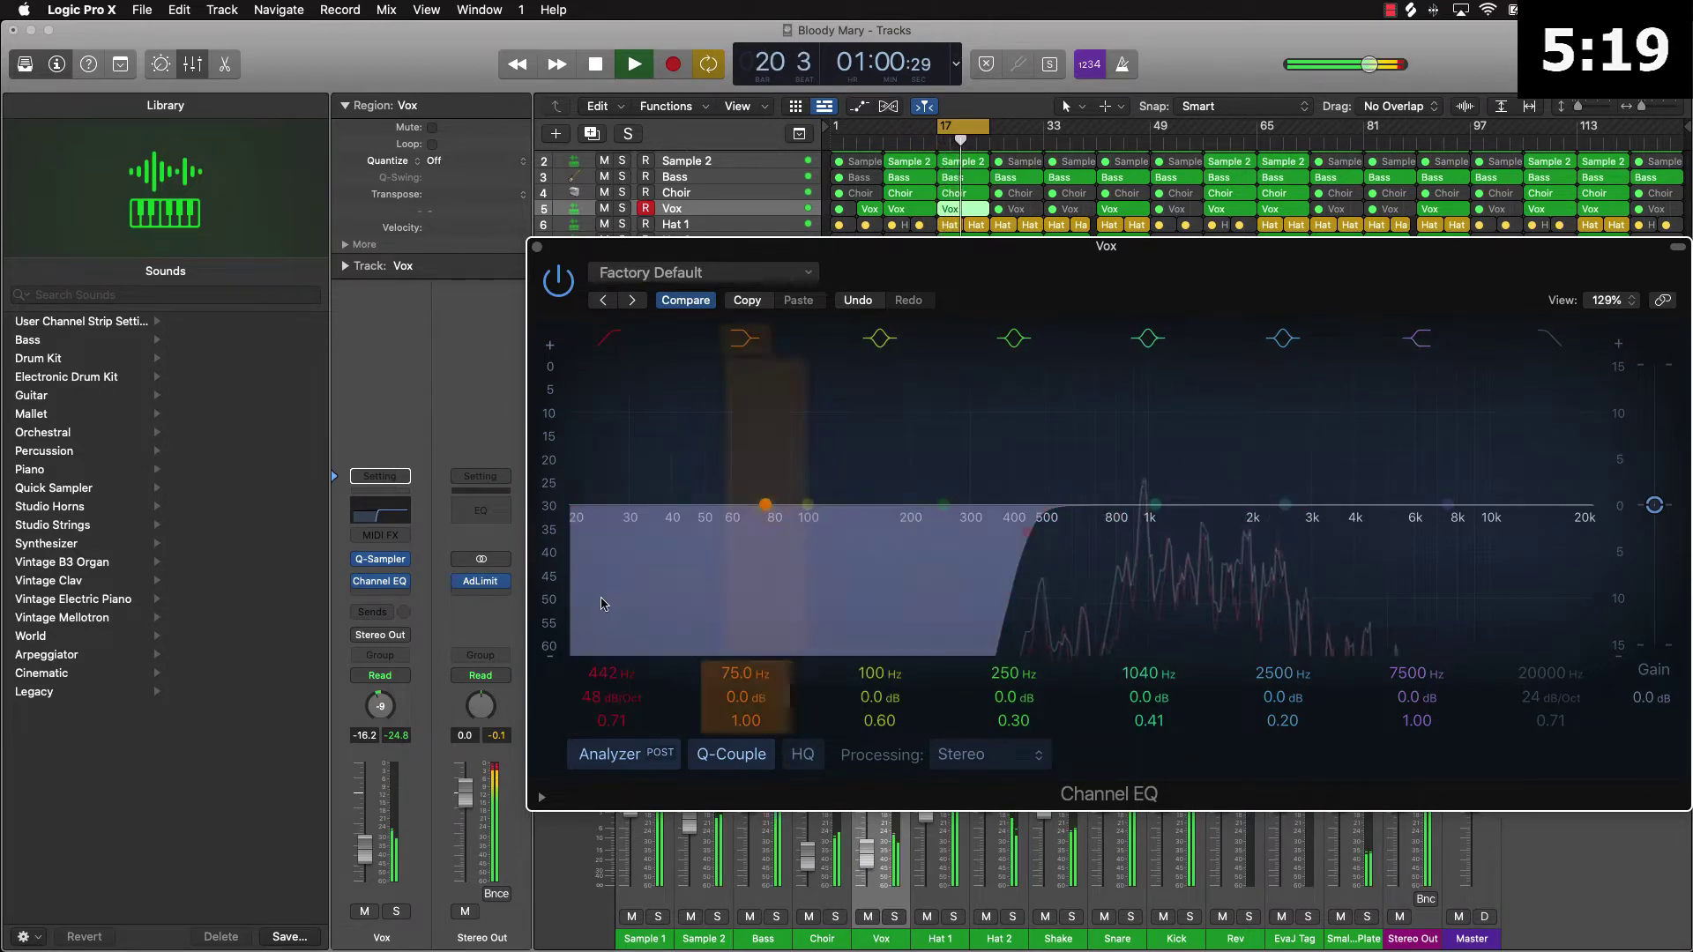
left_click(537, 251)
key("space")
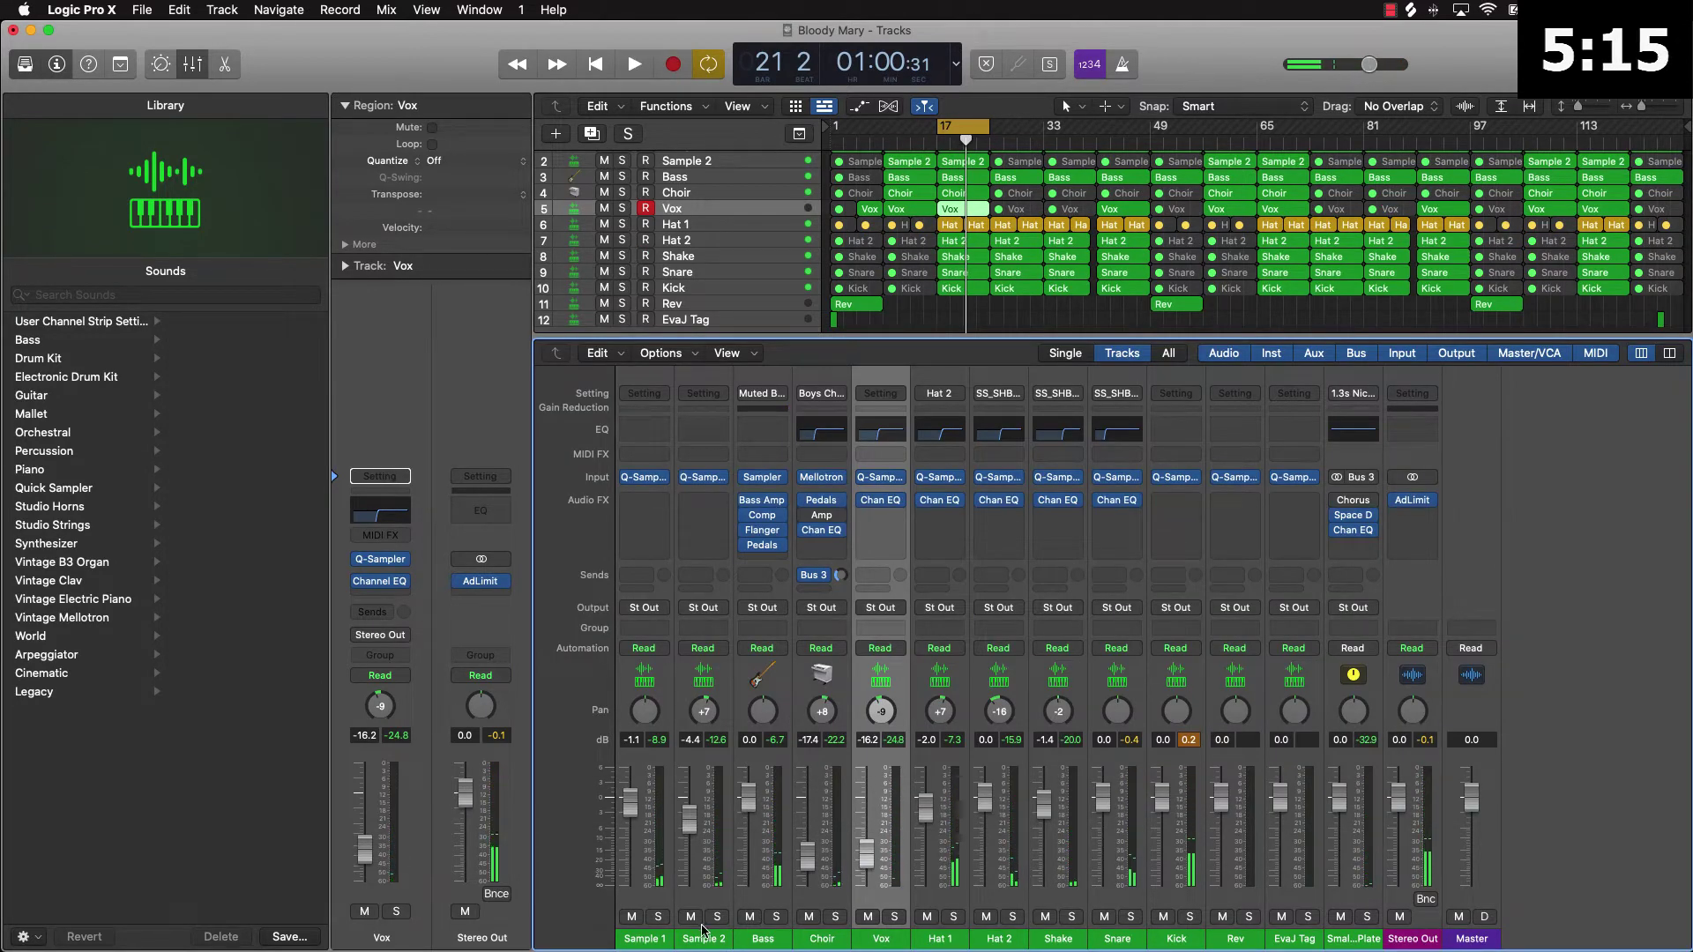
Add a Channel EQ to Sample 2 and enable a low cut at about 1170 Hz with a 48 dB/Oct slope
left_click(707, 889)
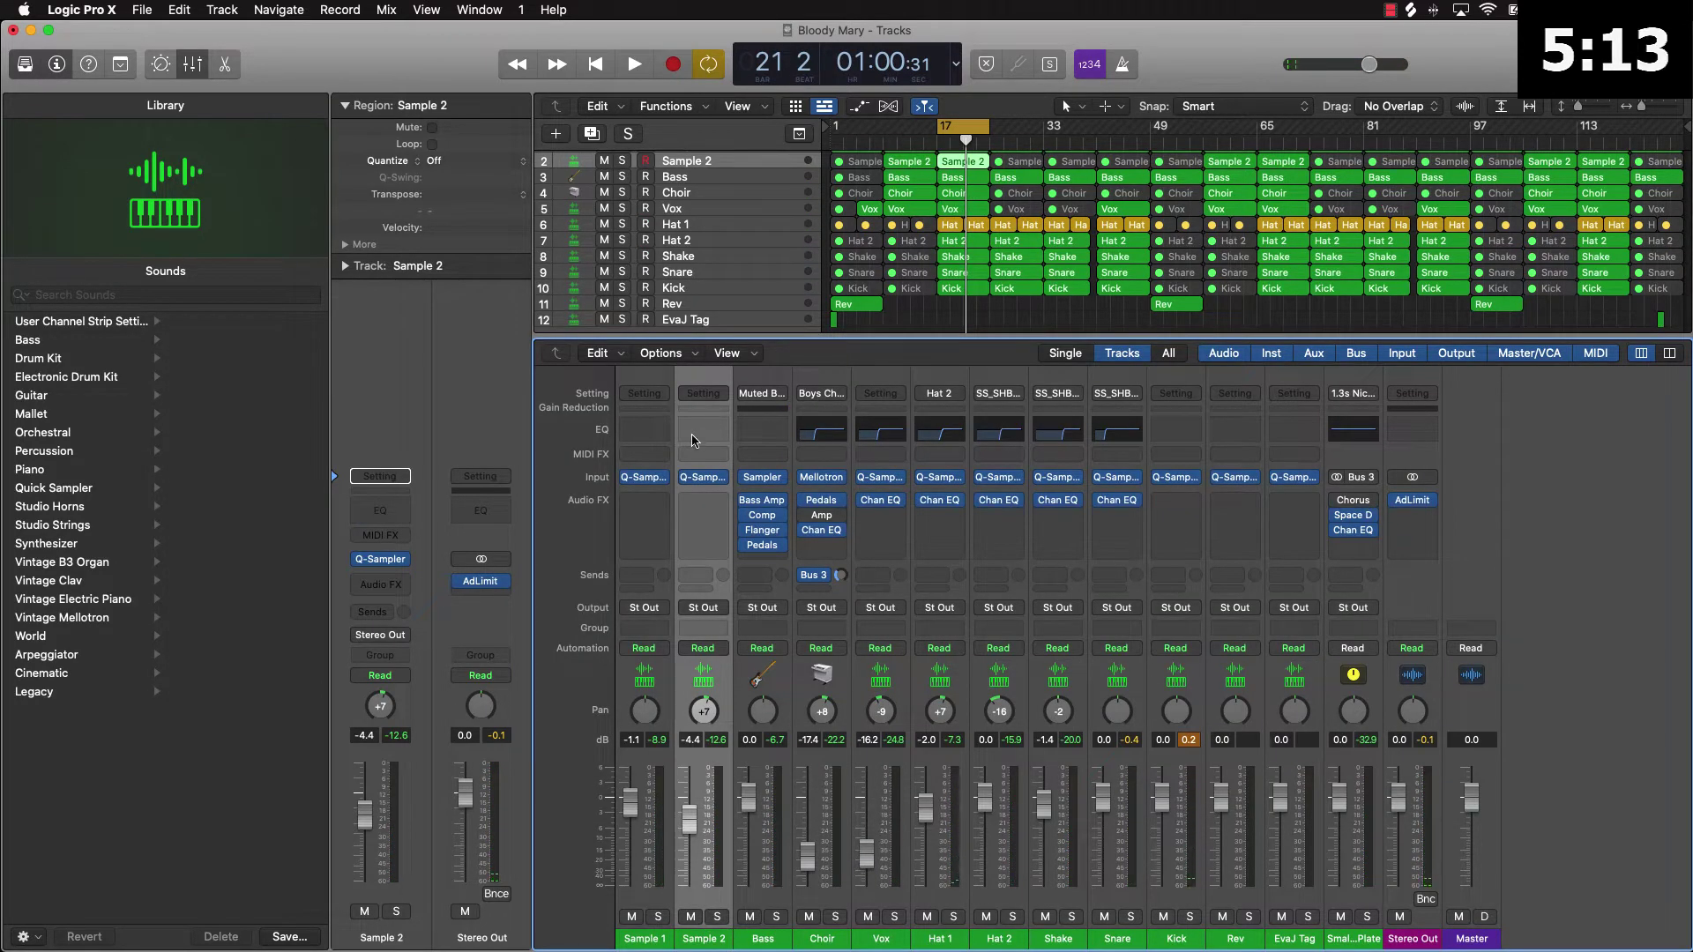
left_click(719, 429)
key("space")
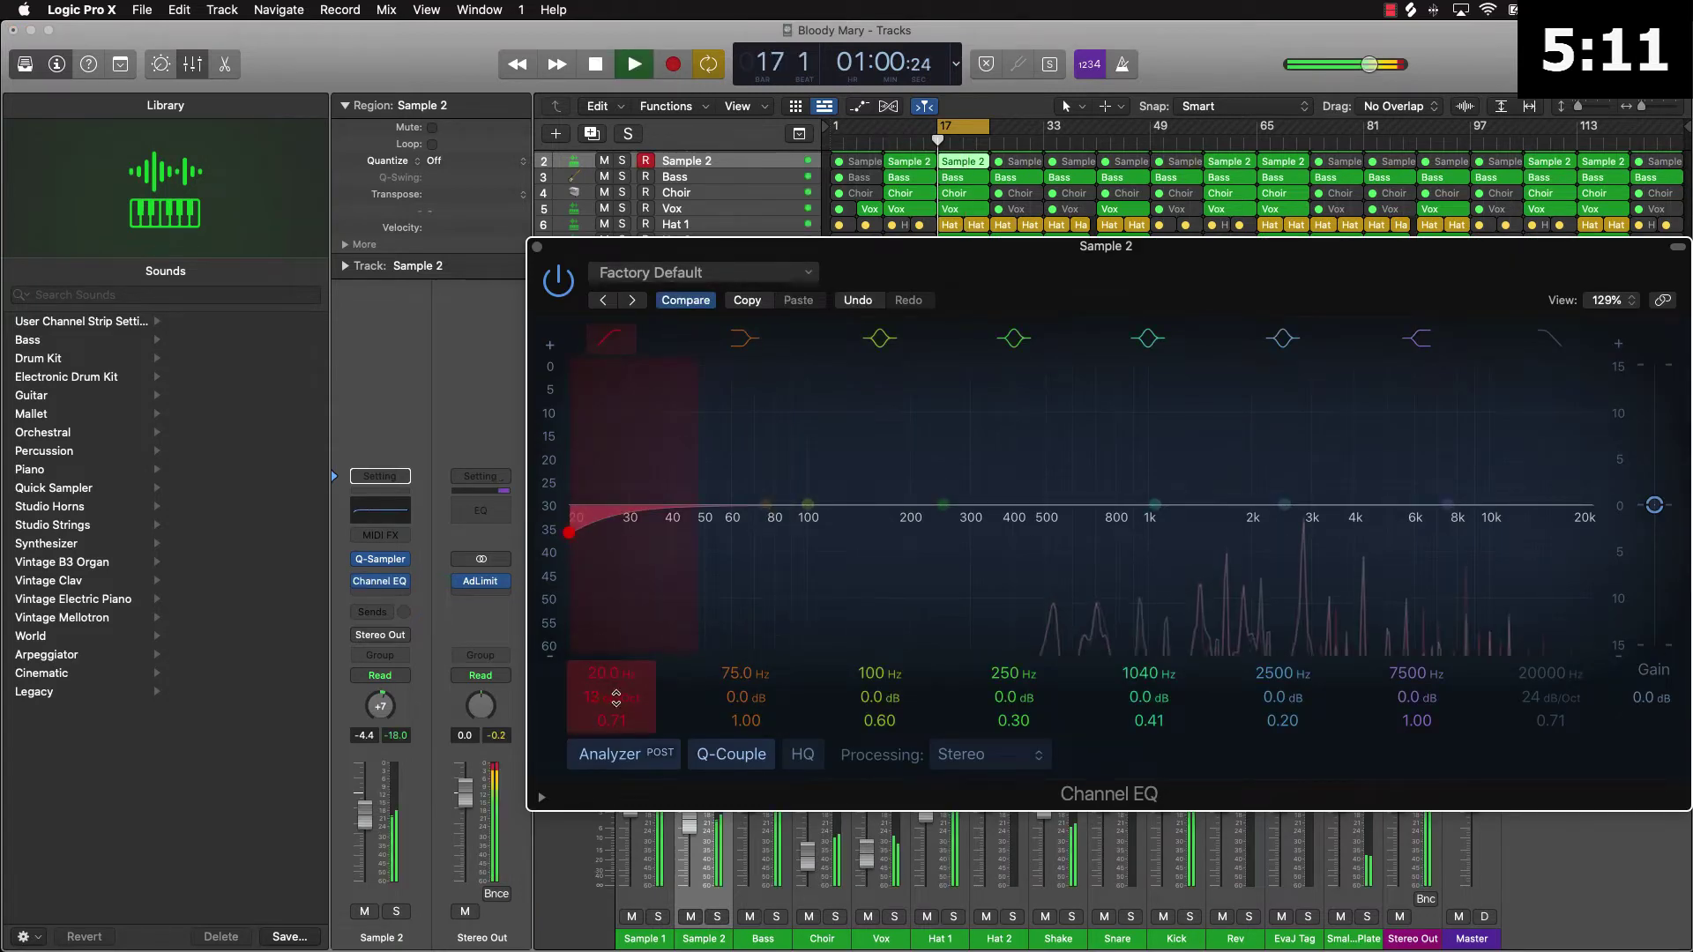
left_click_drag(617, 697, 616, 554)
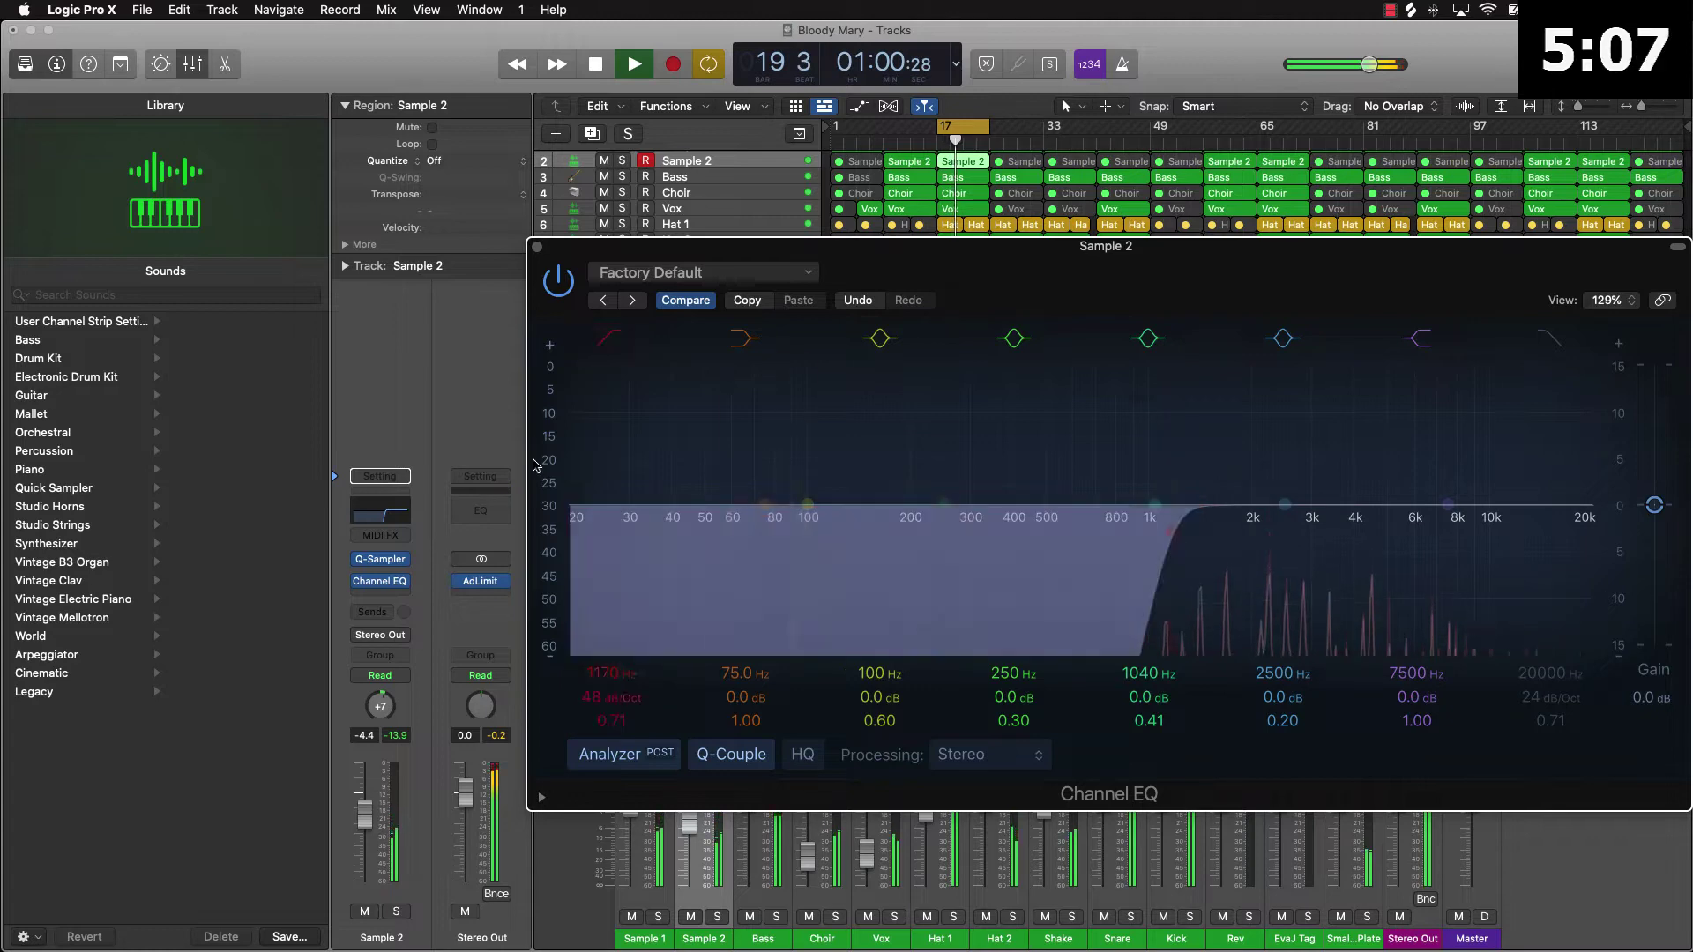
left_click(537, 247)
key("space")
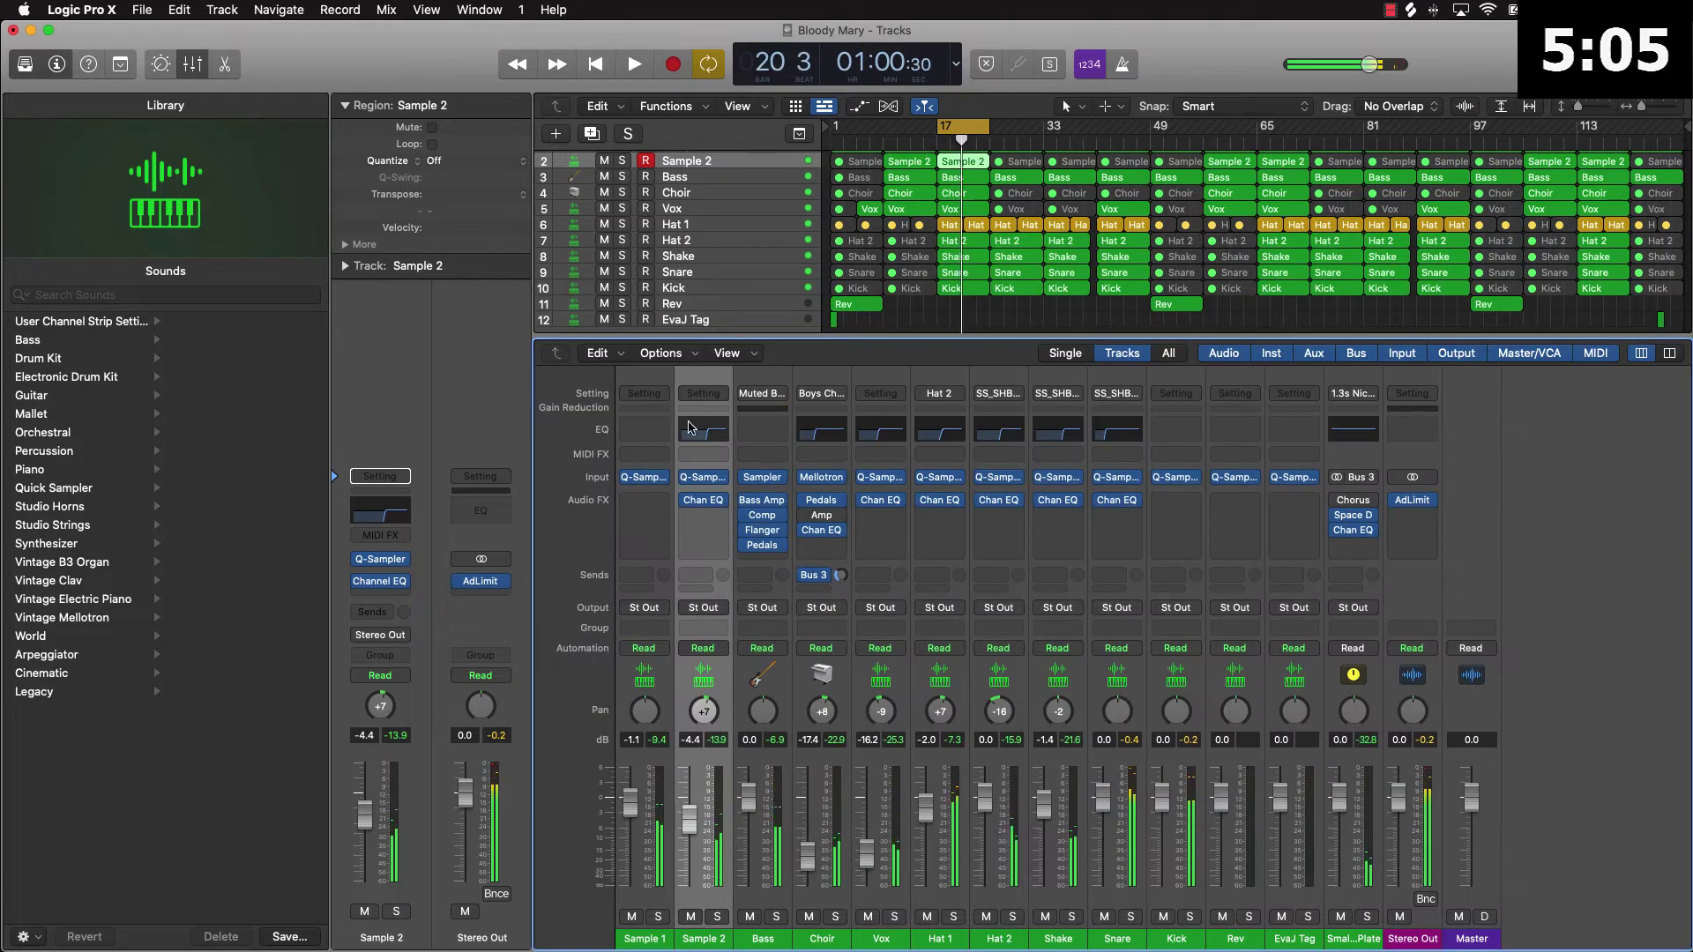
Add a Channel EQ to Sample 1 and enable a low cut at about 180 Hz with a 48 dB/Oct slope
left_click(649, 437)
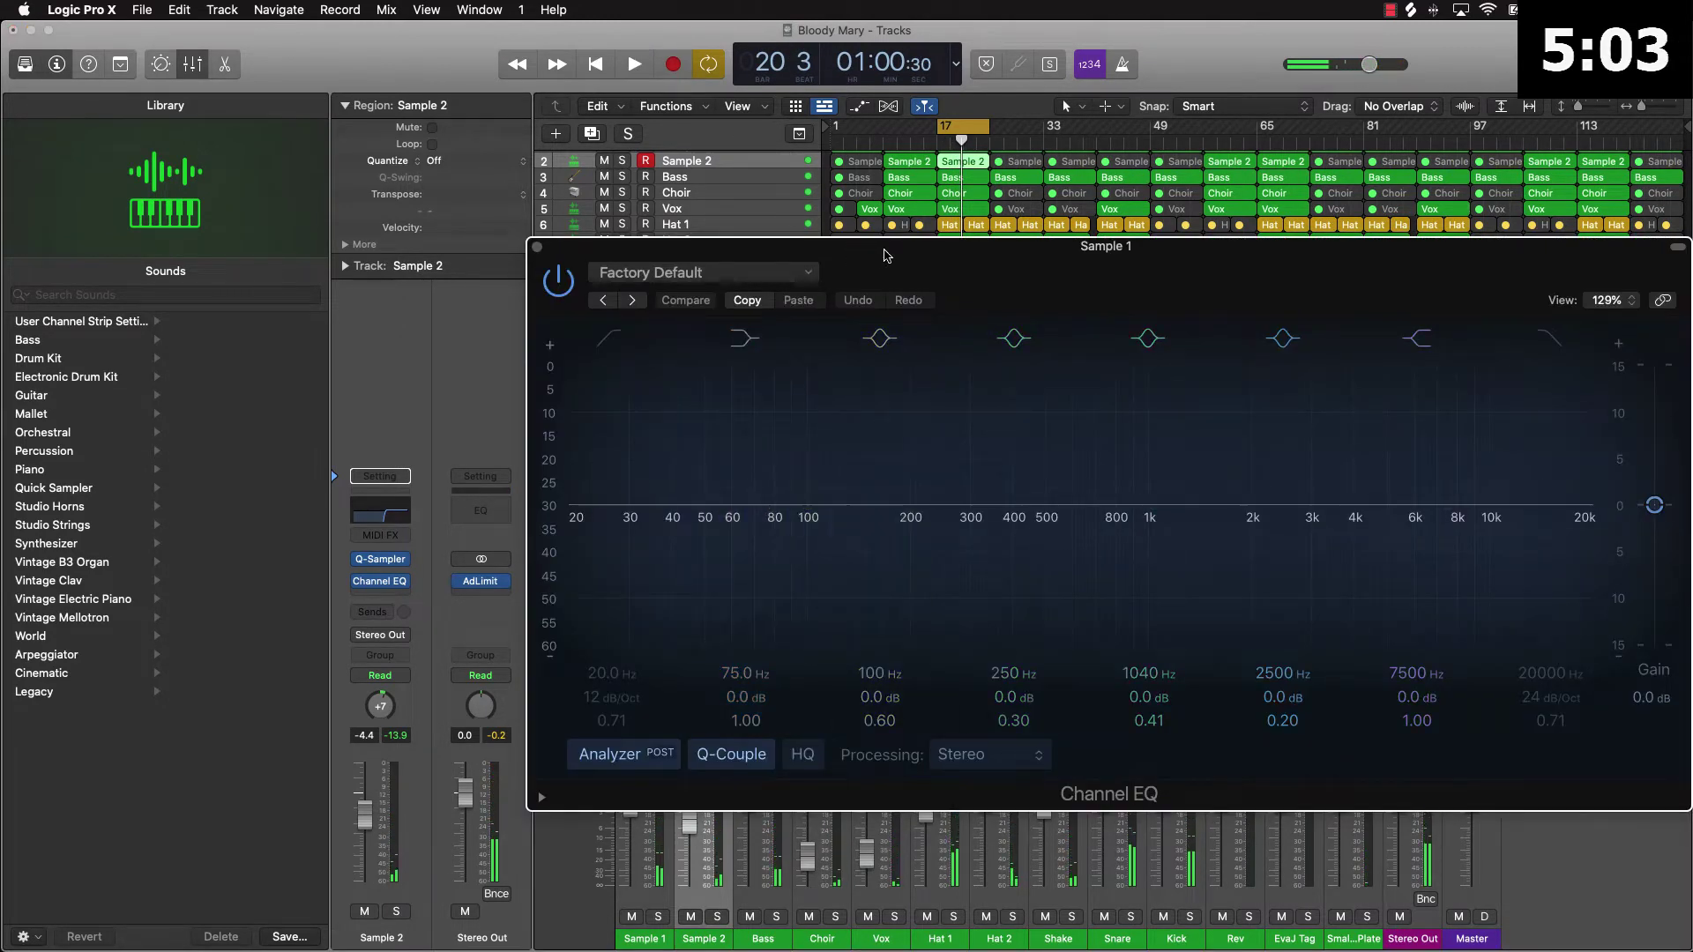
left_click_drag(882, 250, 705, 190)
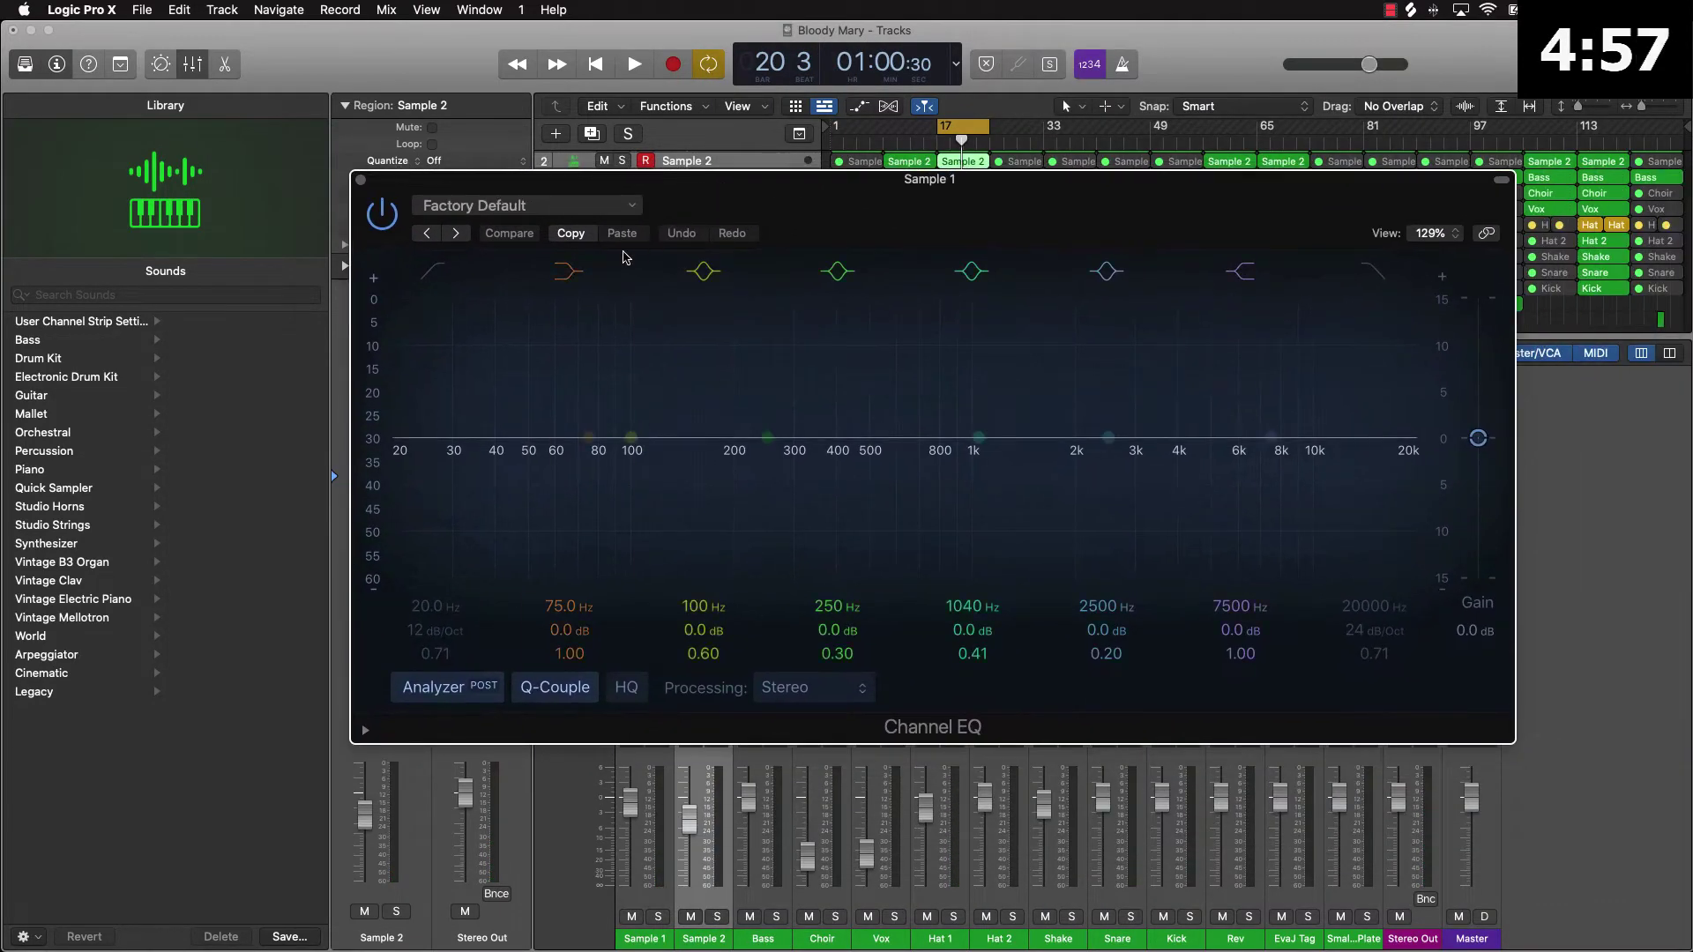
key("space")
left_click(435, 273)
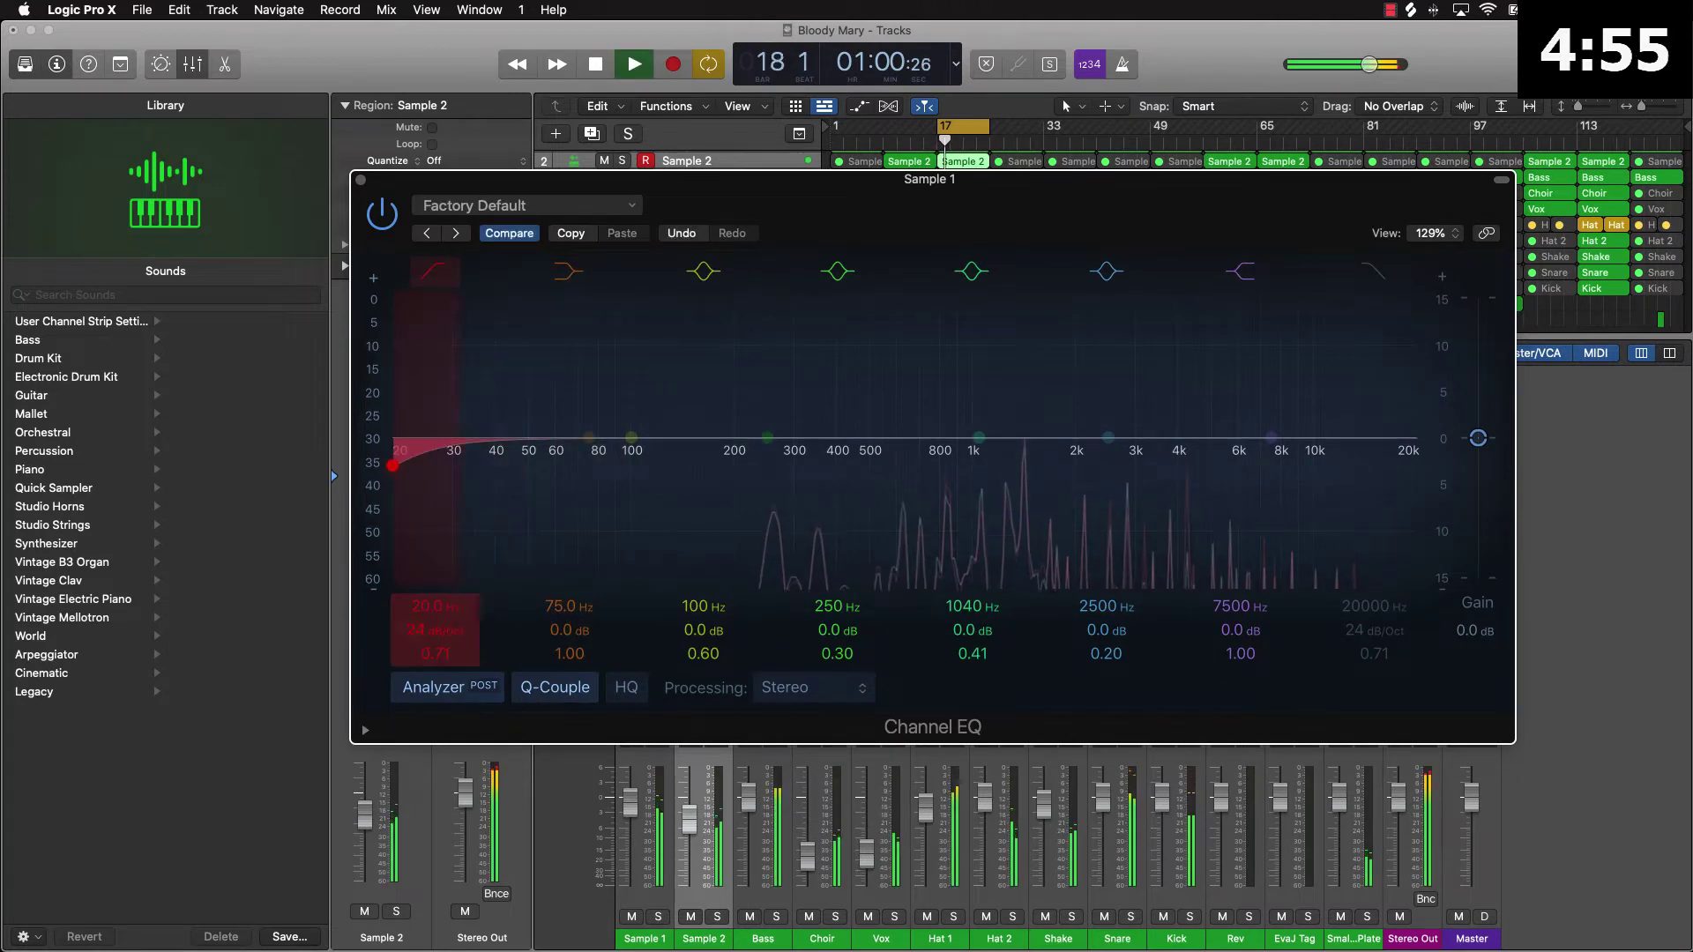
left_click_drag(432, 630, 430, 584)
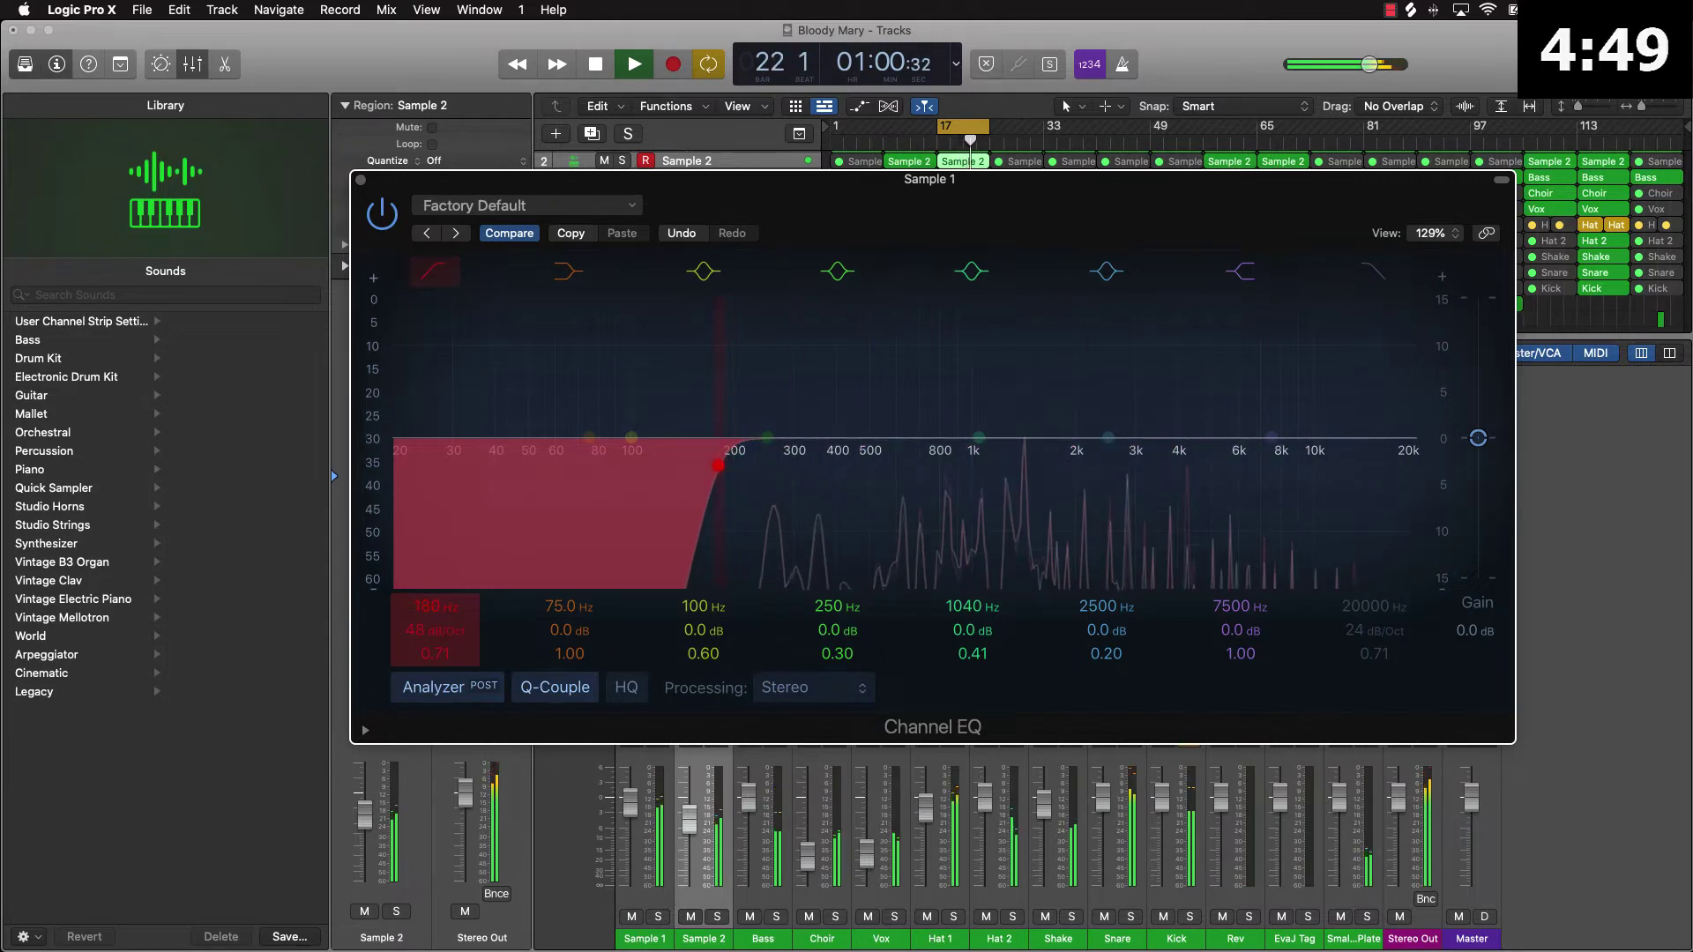
left_click(361, 182)
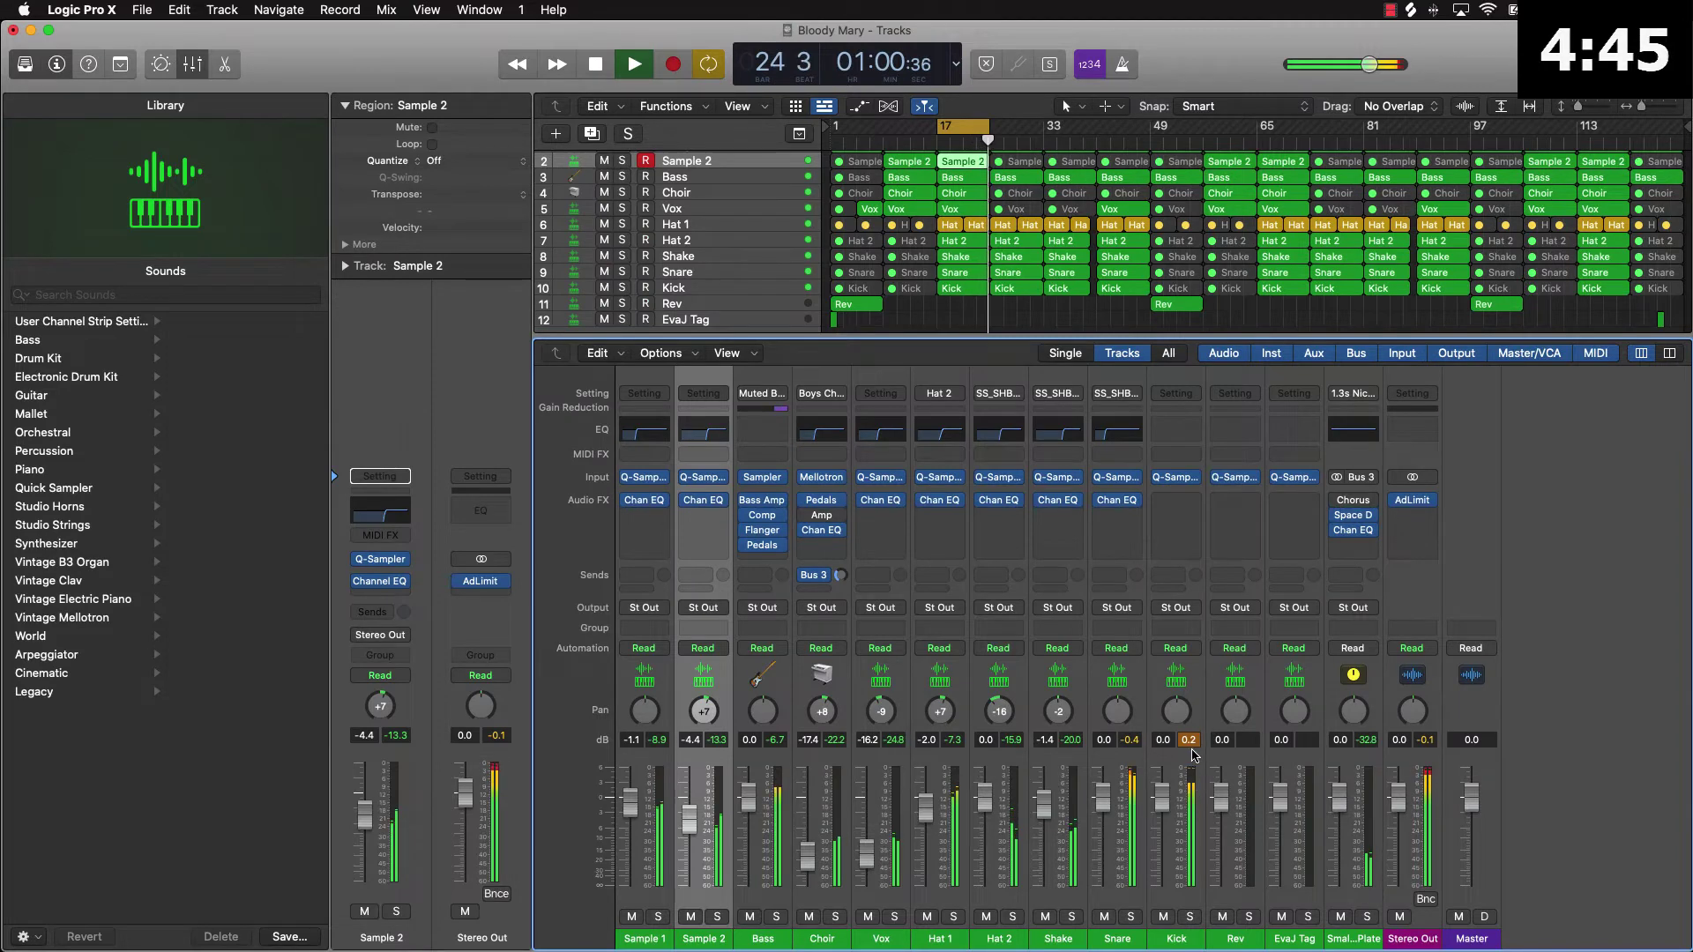
Add a Channel EQ to Kick and enable a low cut at about 31 Hz with a 48 dB/Oct slope
double_click(1176, 429)
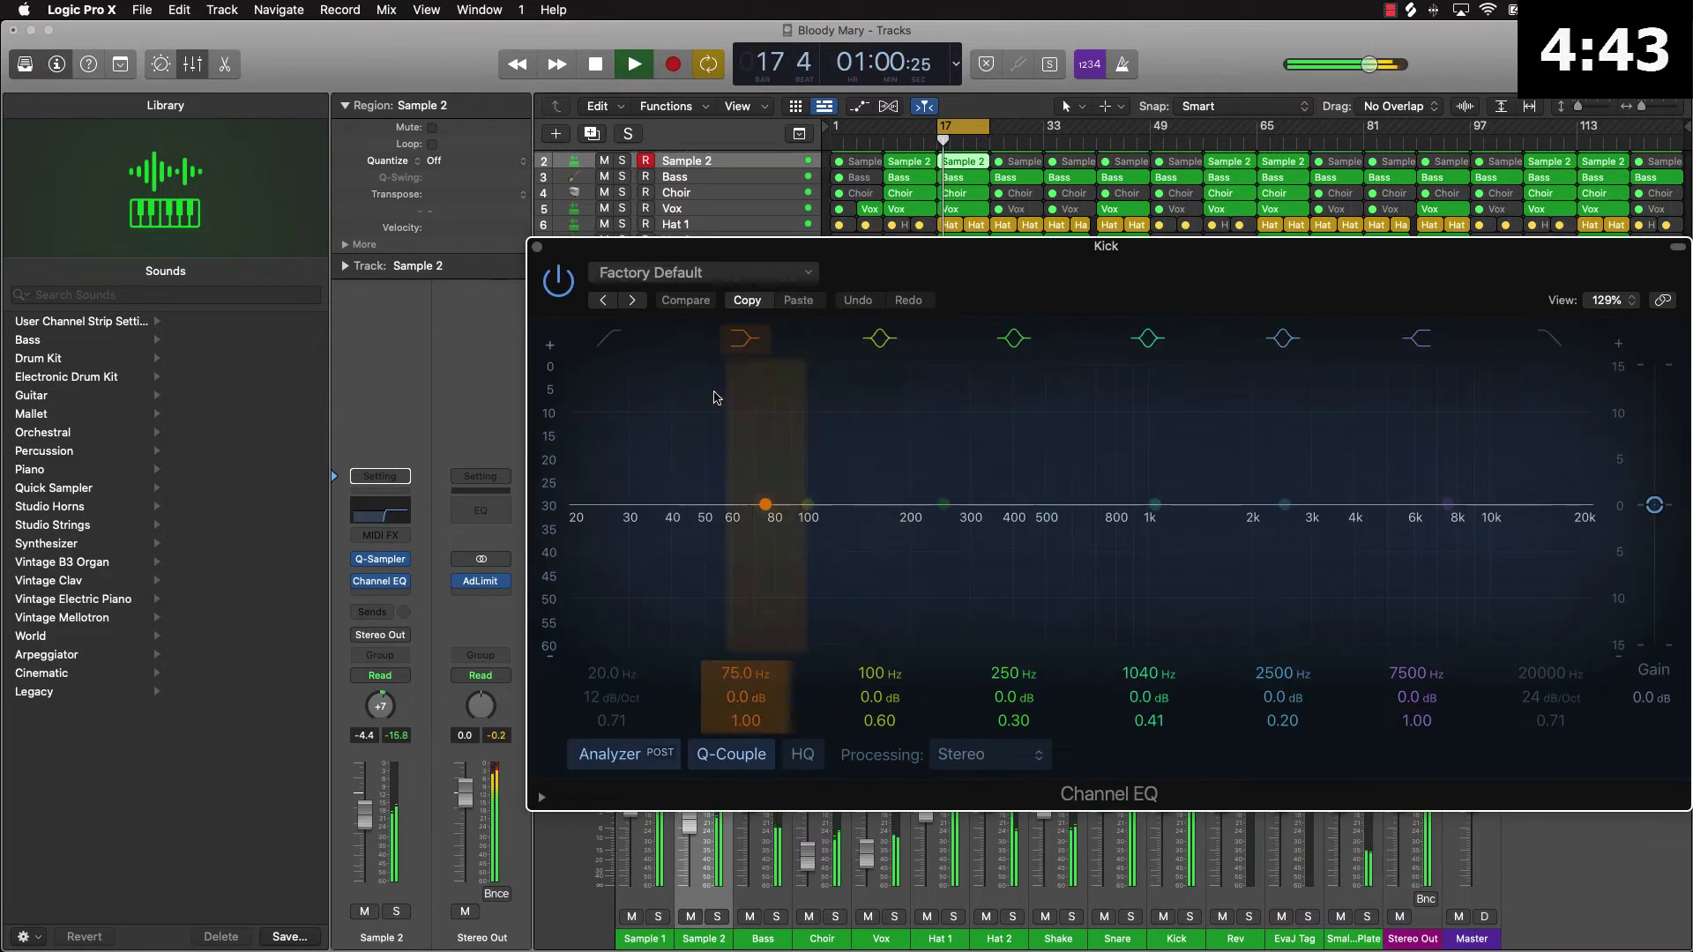
left_click(609, 340)
left_click_drag(612, 699, 608, 655)
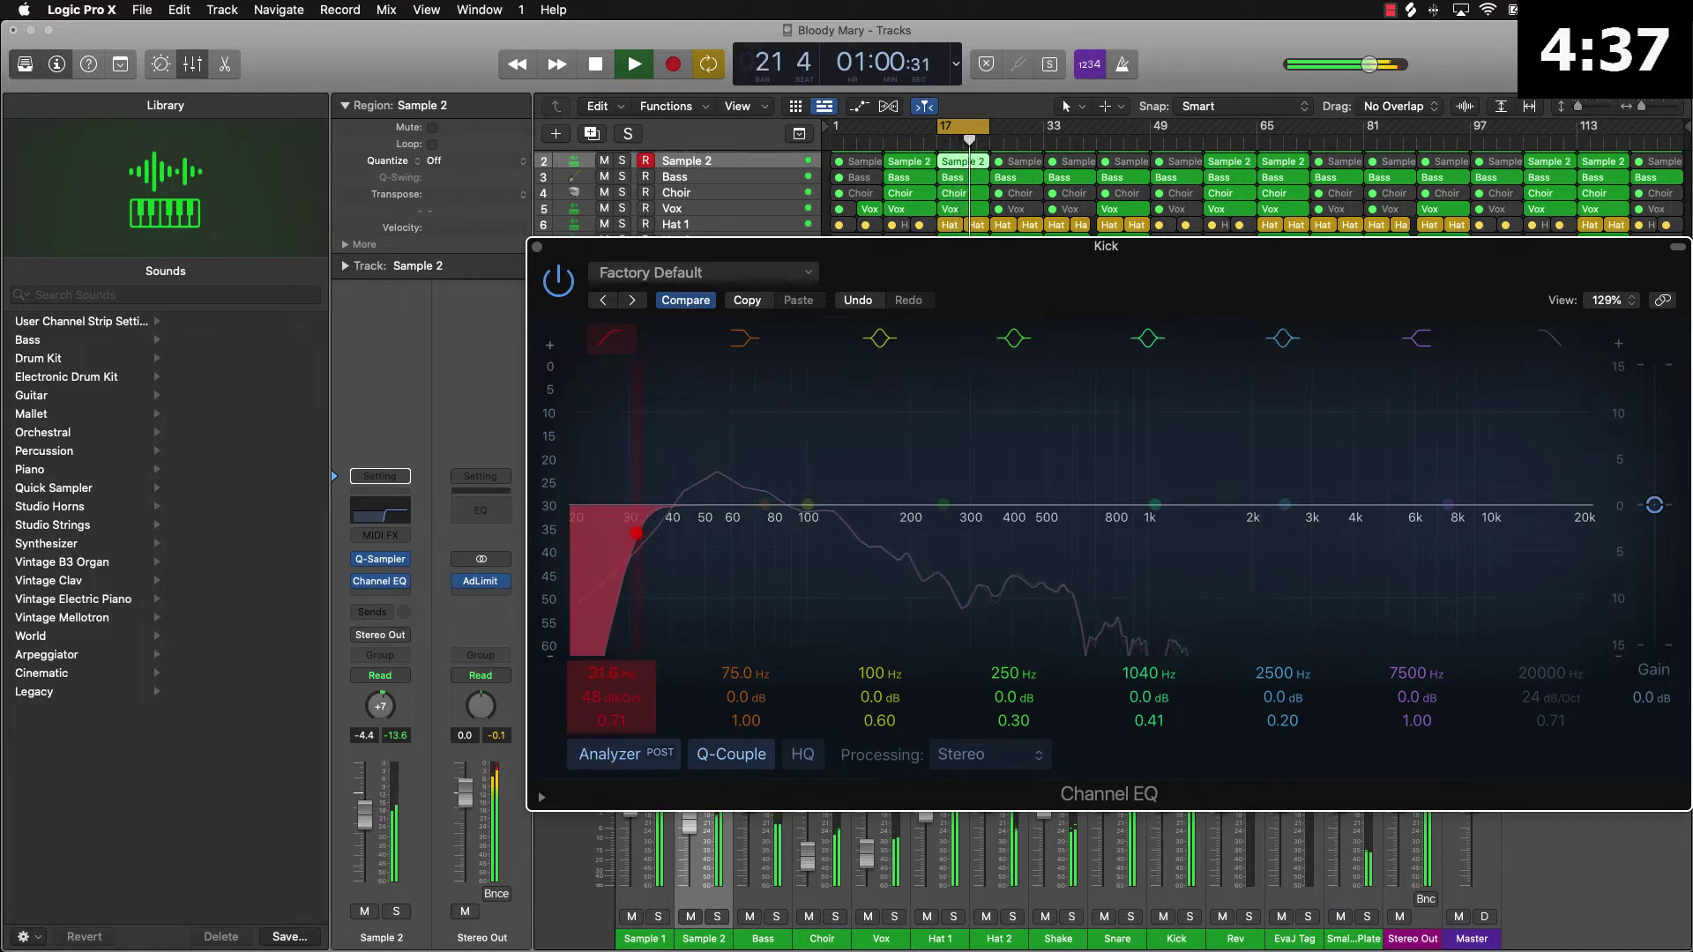
key("space")
left_click(537, 247)
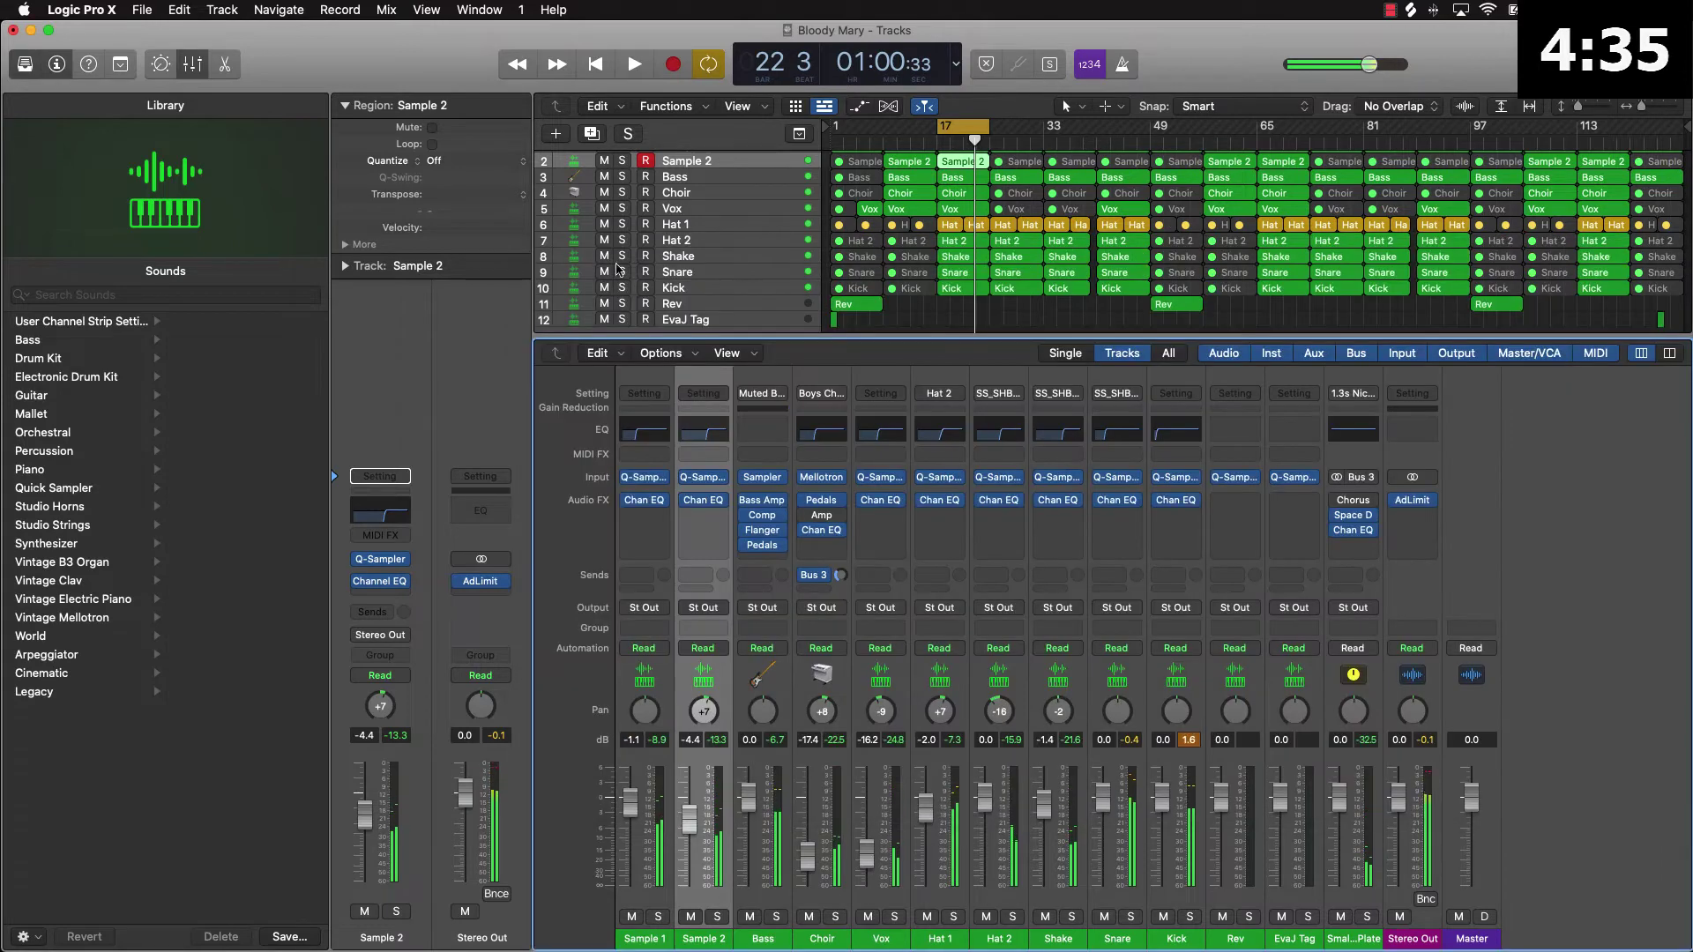
left_click(1405, 326)
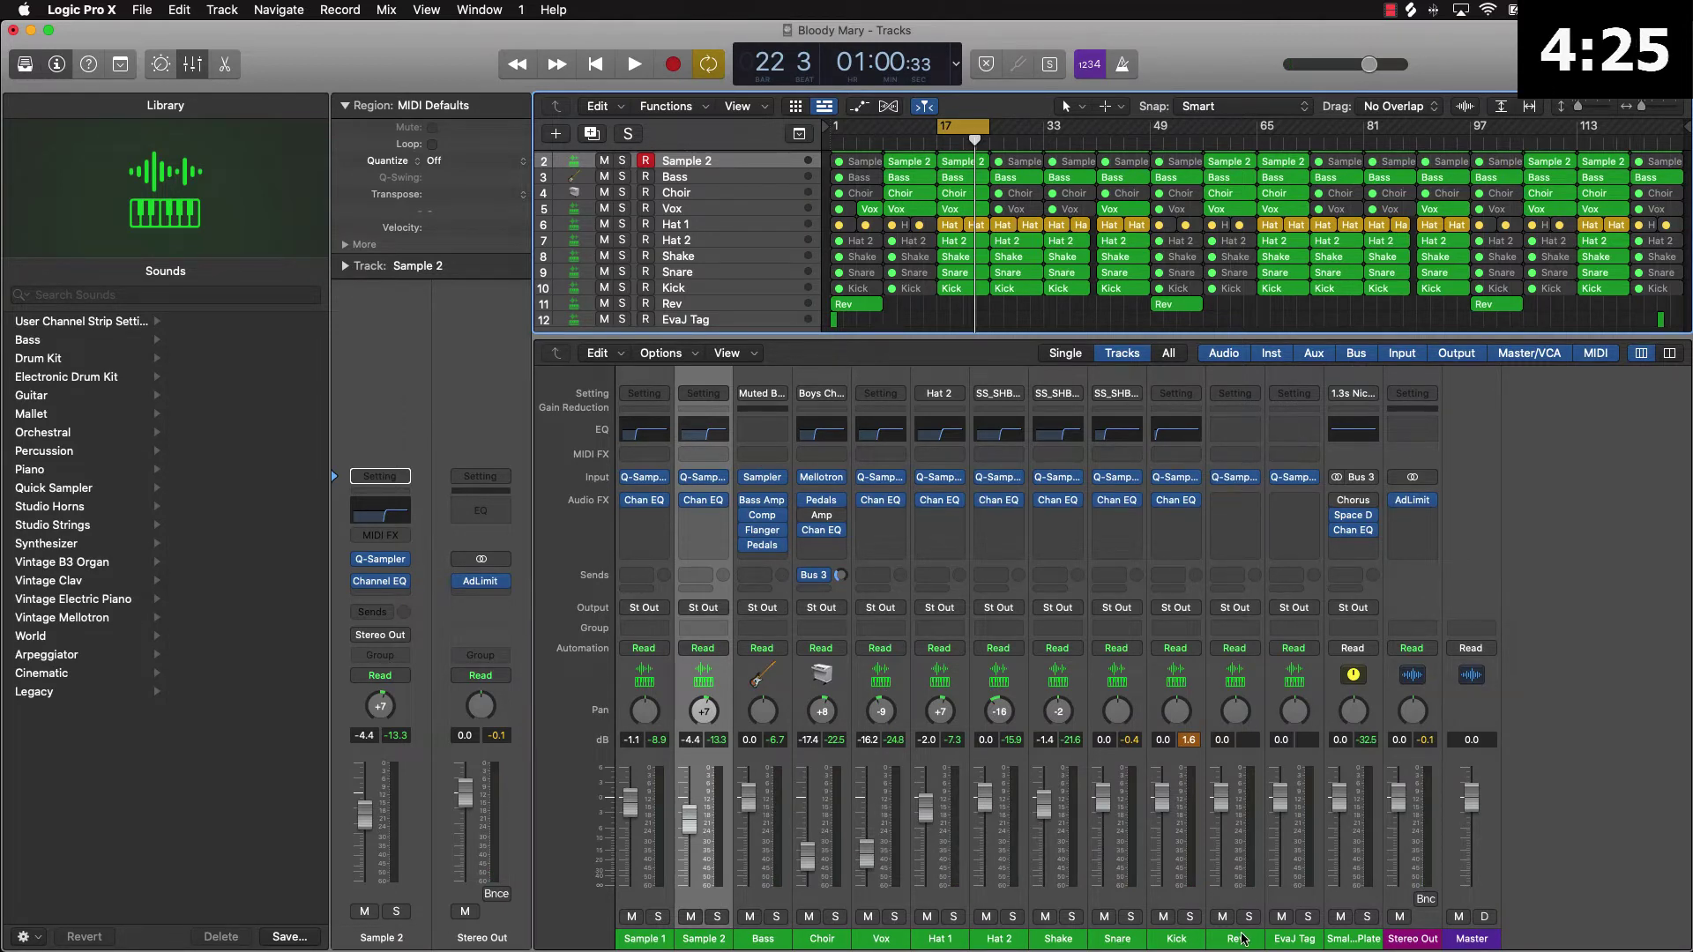
Select the Rev channel and clear the peak readings of all channels
left_click(1275, 940)
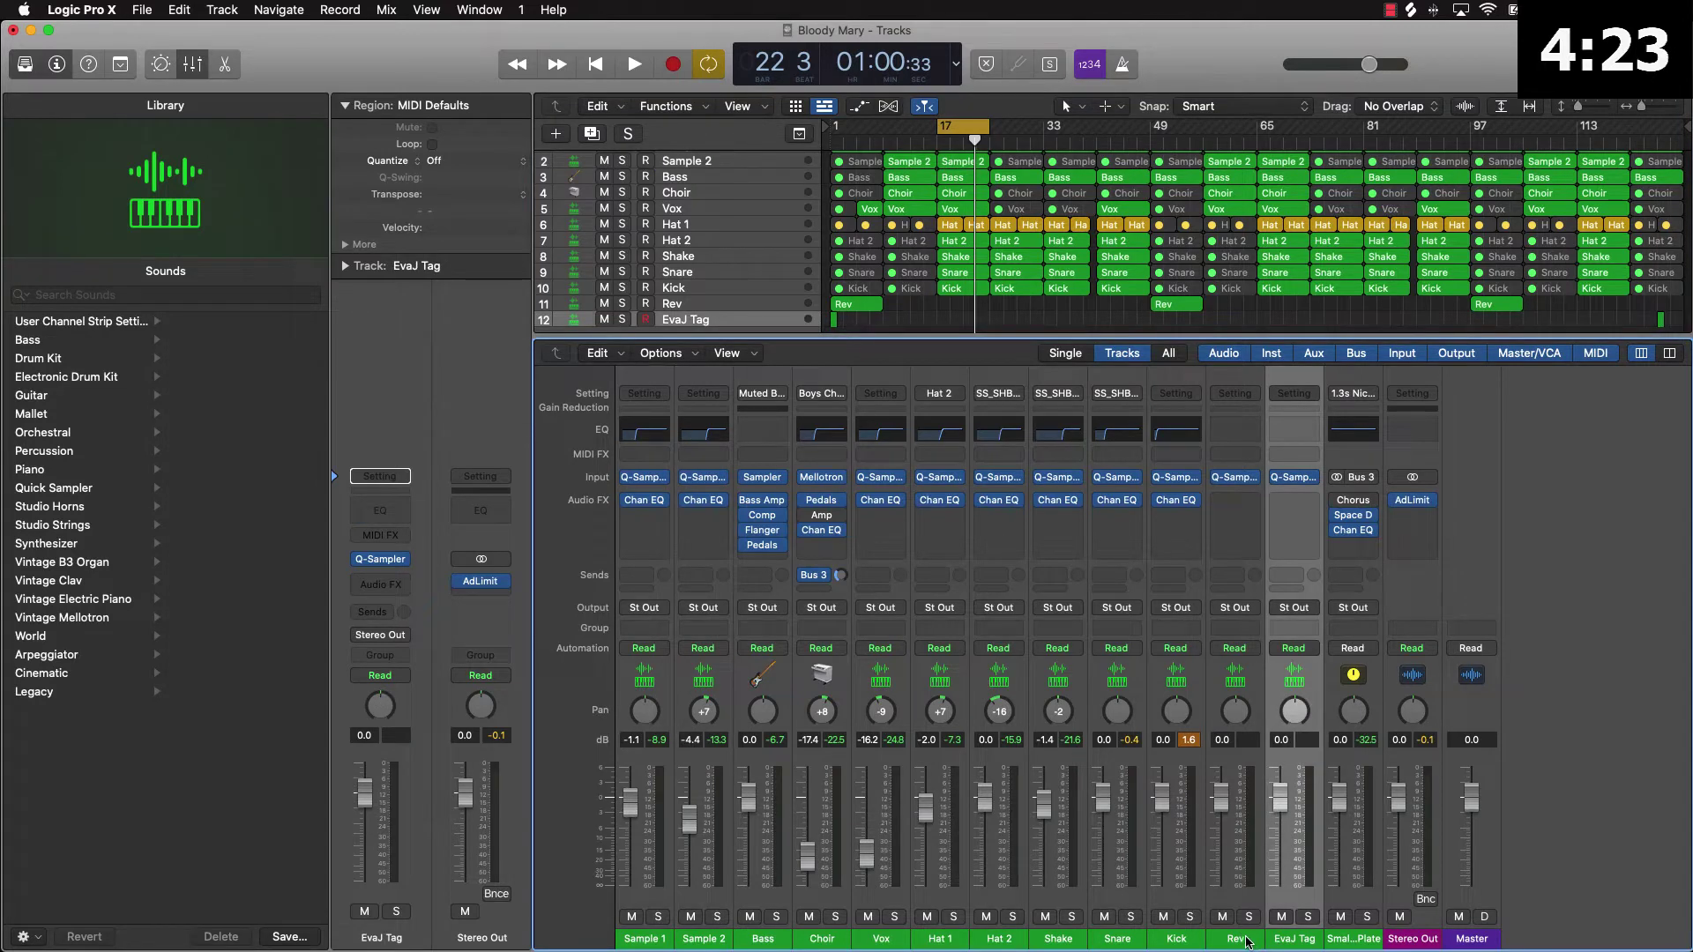
left_click(1246, 940)
left_click(1177, 741)
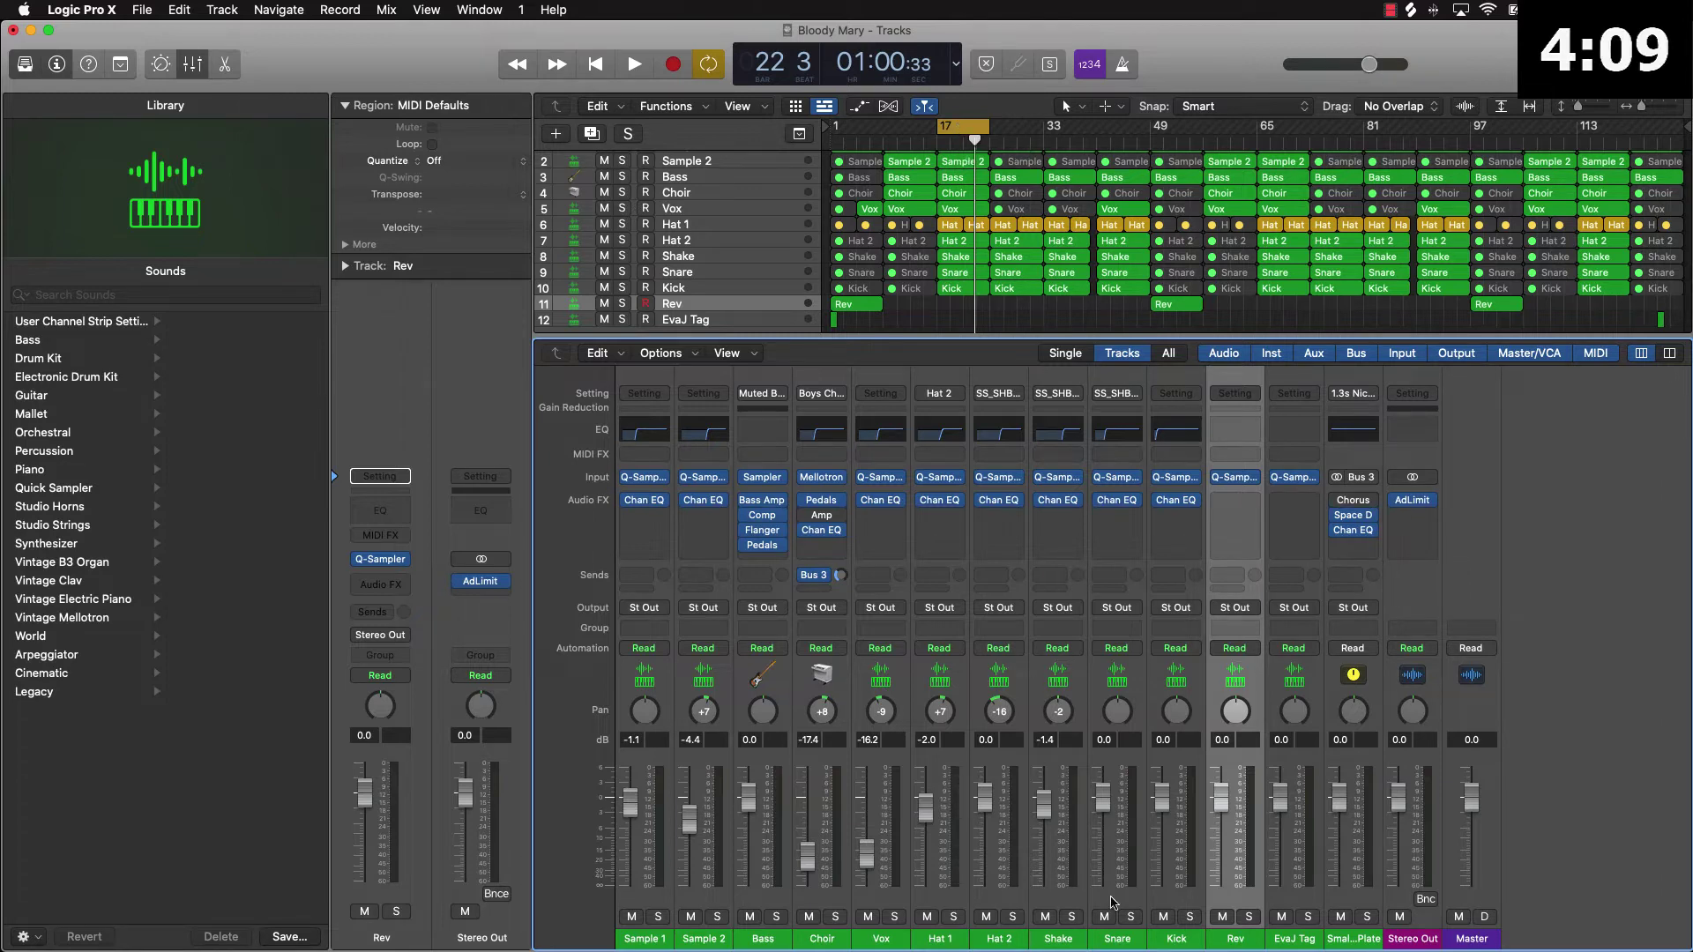
Insert the Waves Smack Attack (s) plug-in after the Channel EQ on the Kick channel
left_click(1183, 899)
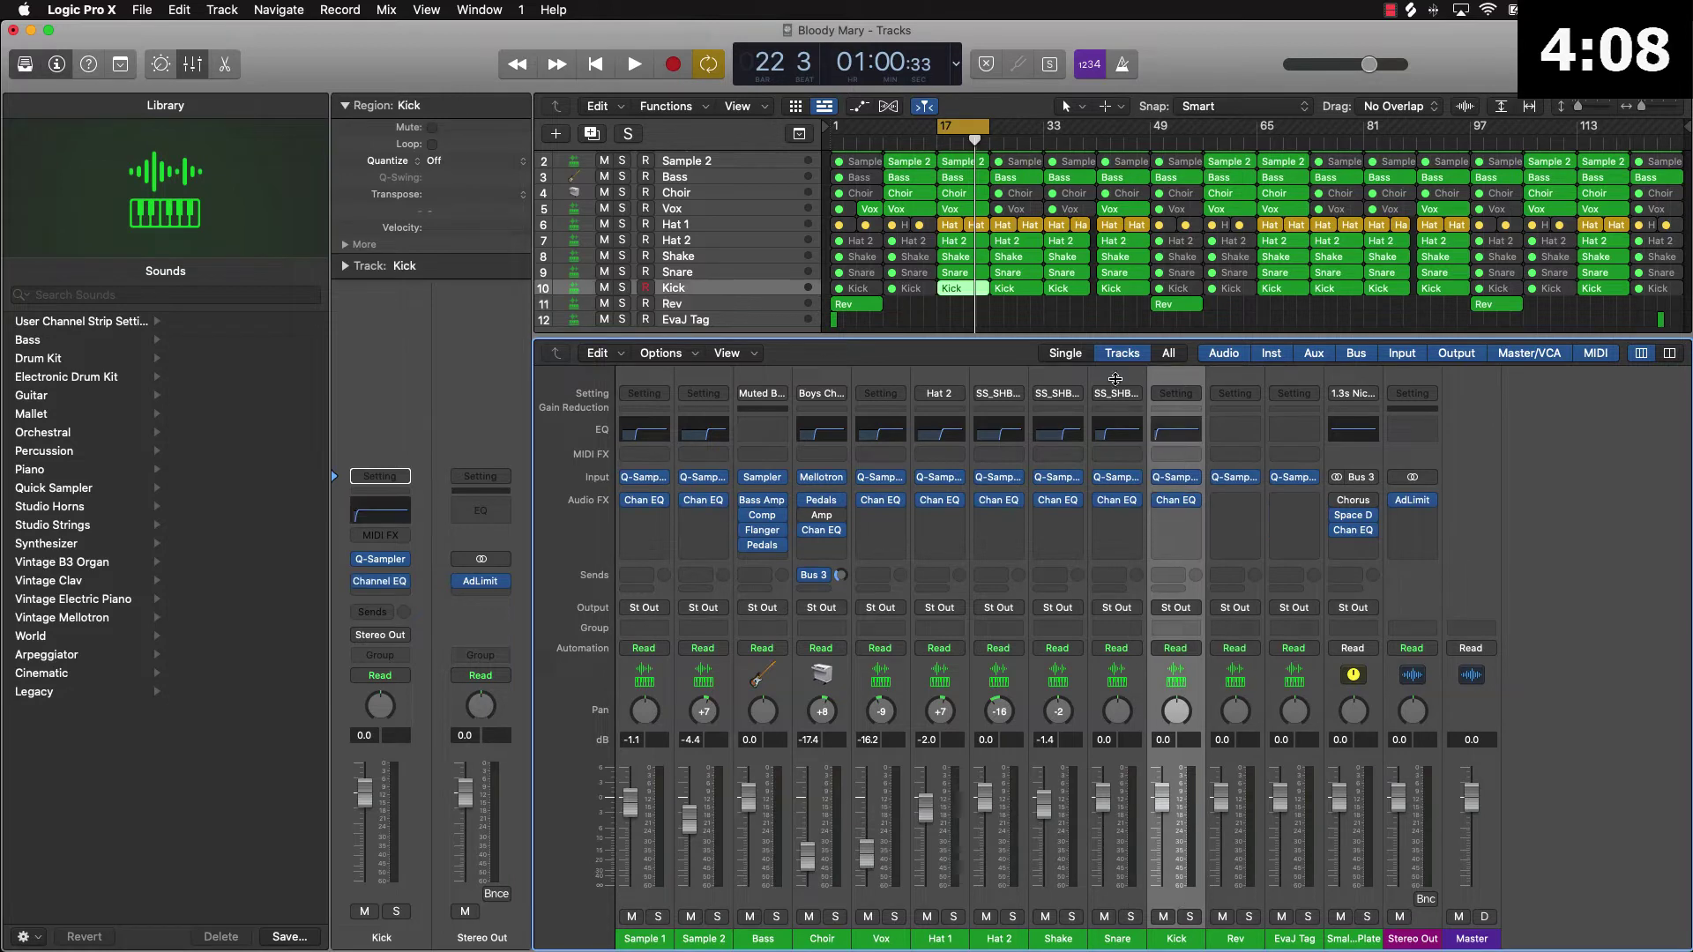
left_click(1184, 516)
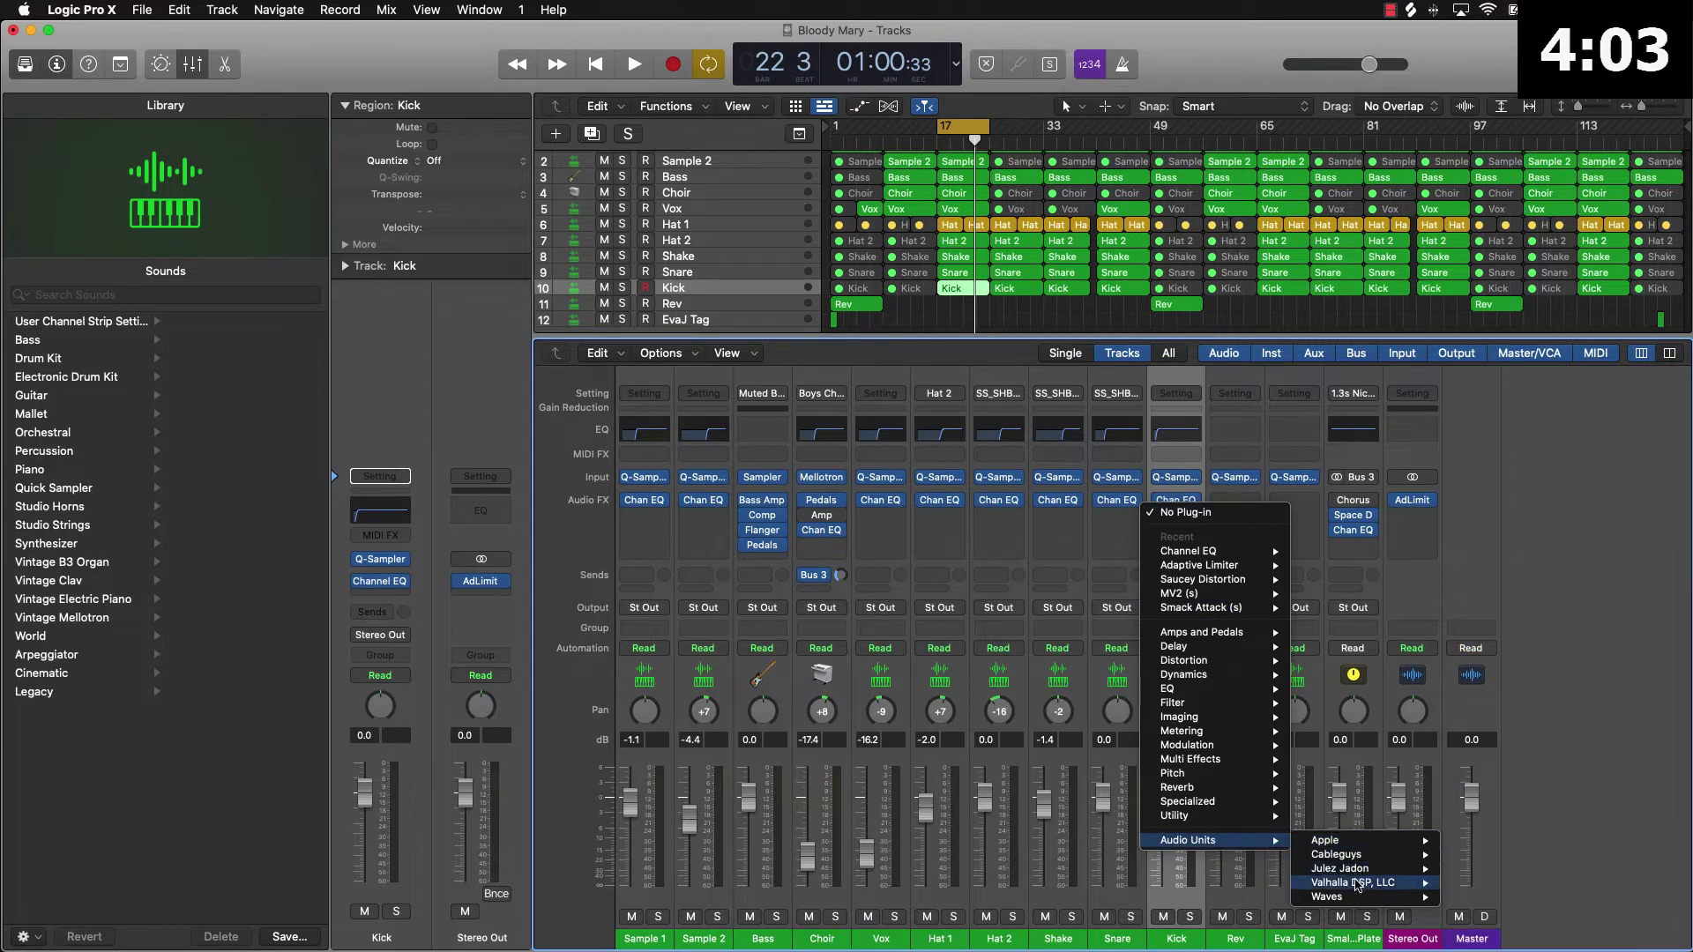
mouse_move(1340, 897)
scroll(1553, 740, "down", 10)
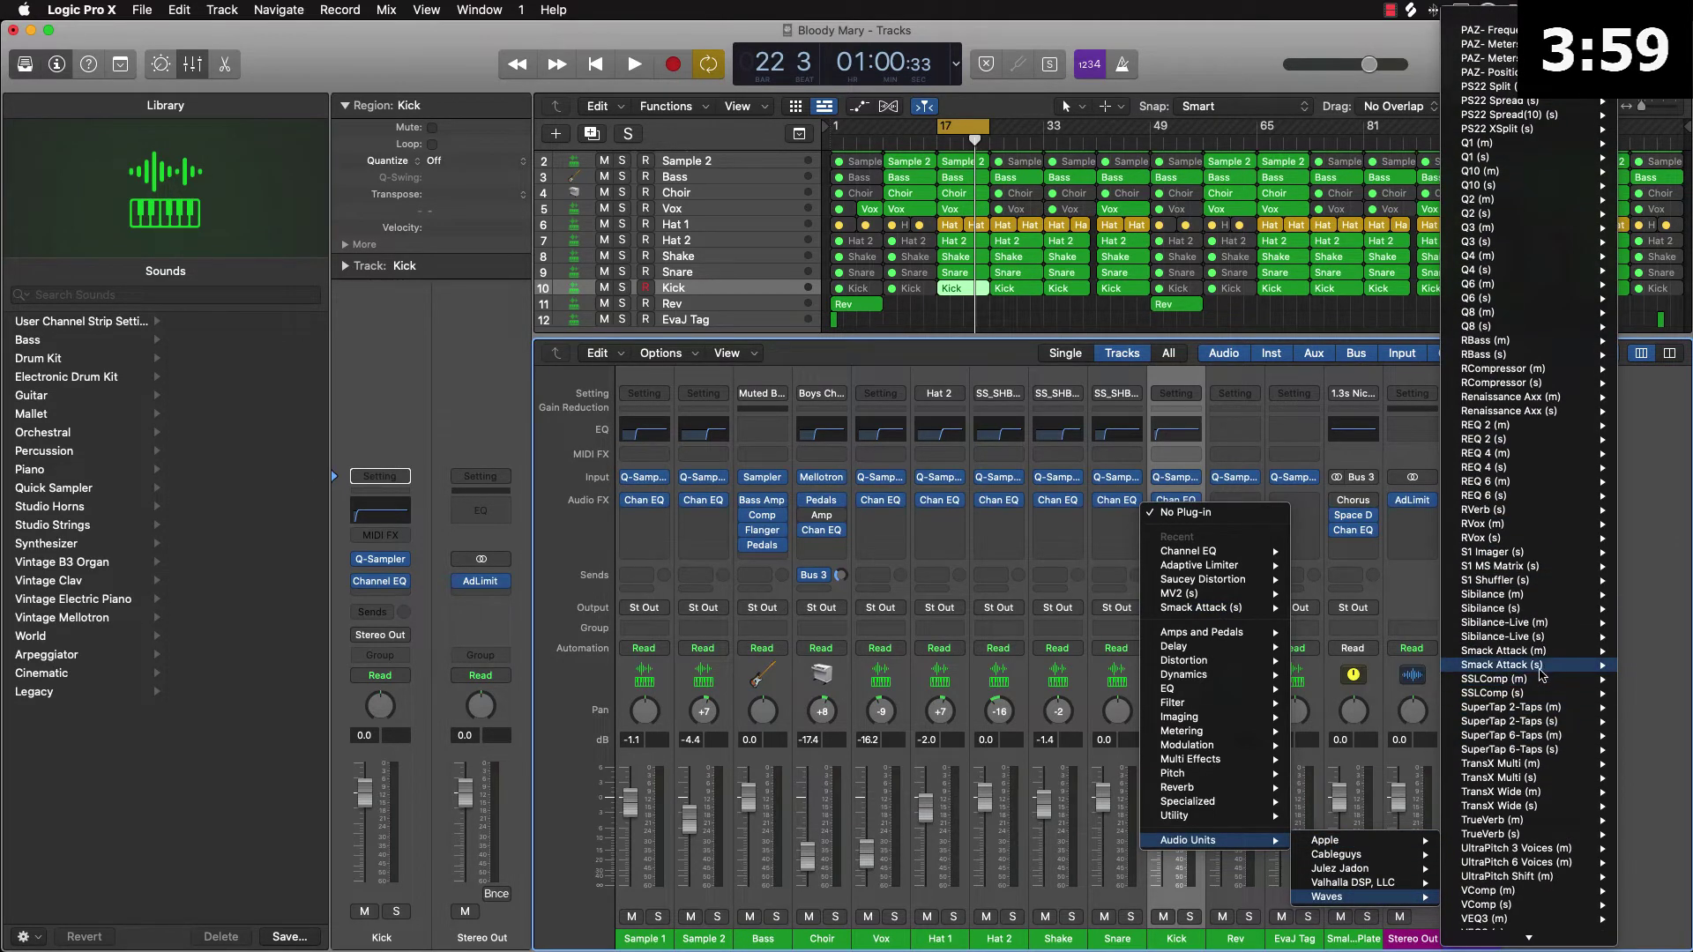
left_click(1649, 666)
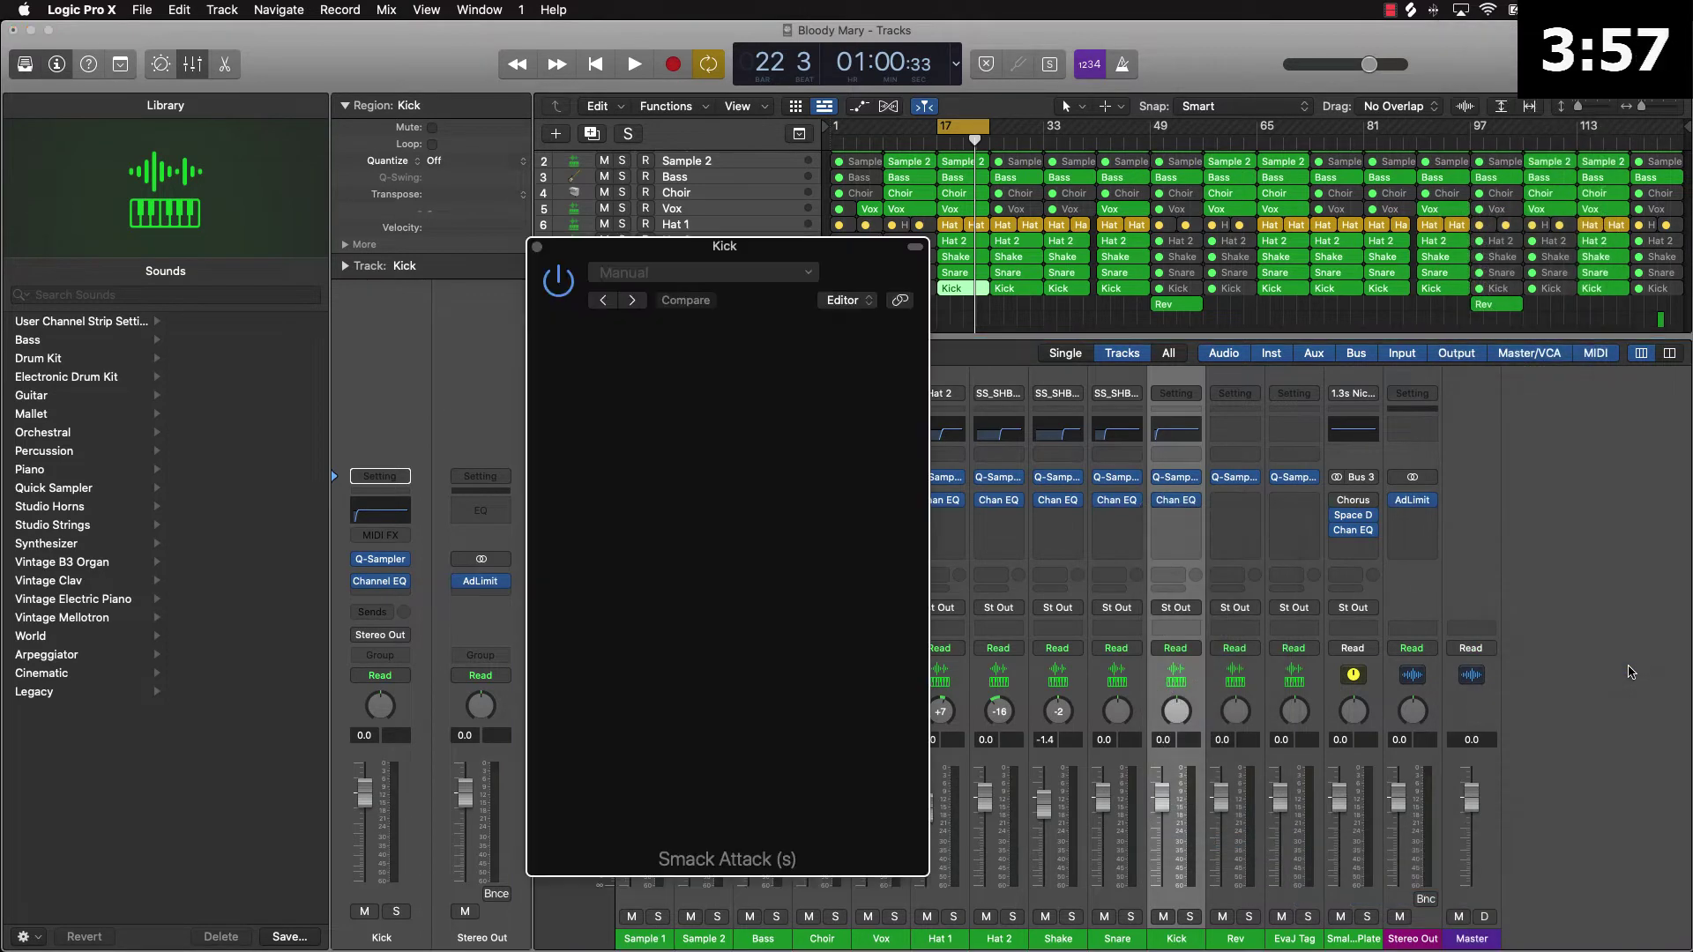
Load the KickTheSun drum preset into Smack Attack on the Kick, audition it, and close the plug-in window
left_click_drag(879, 262, 697, 309)
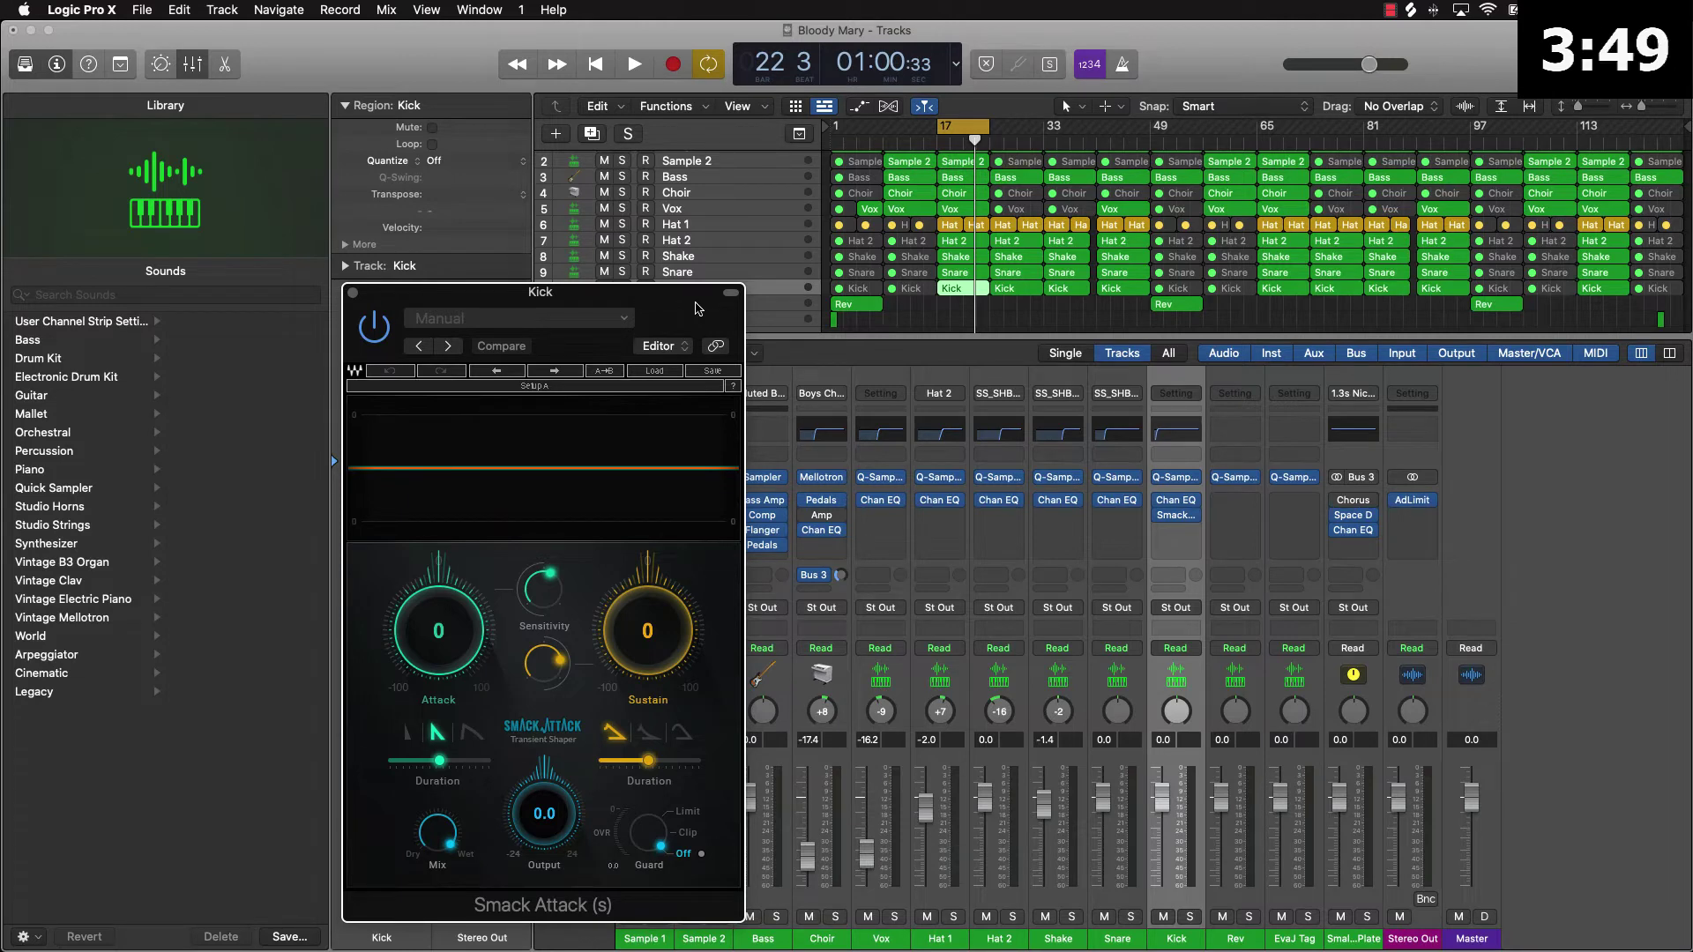
left_click(657, 371)
mouse_move(686, 477)
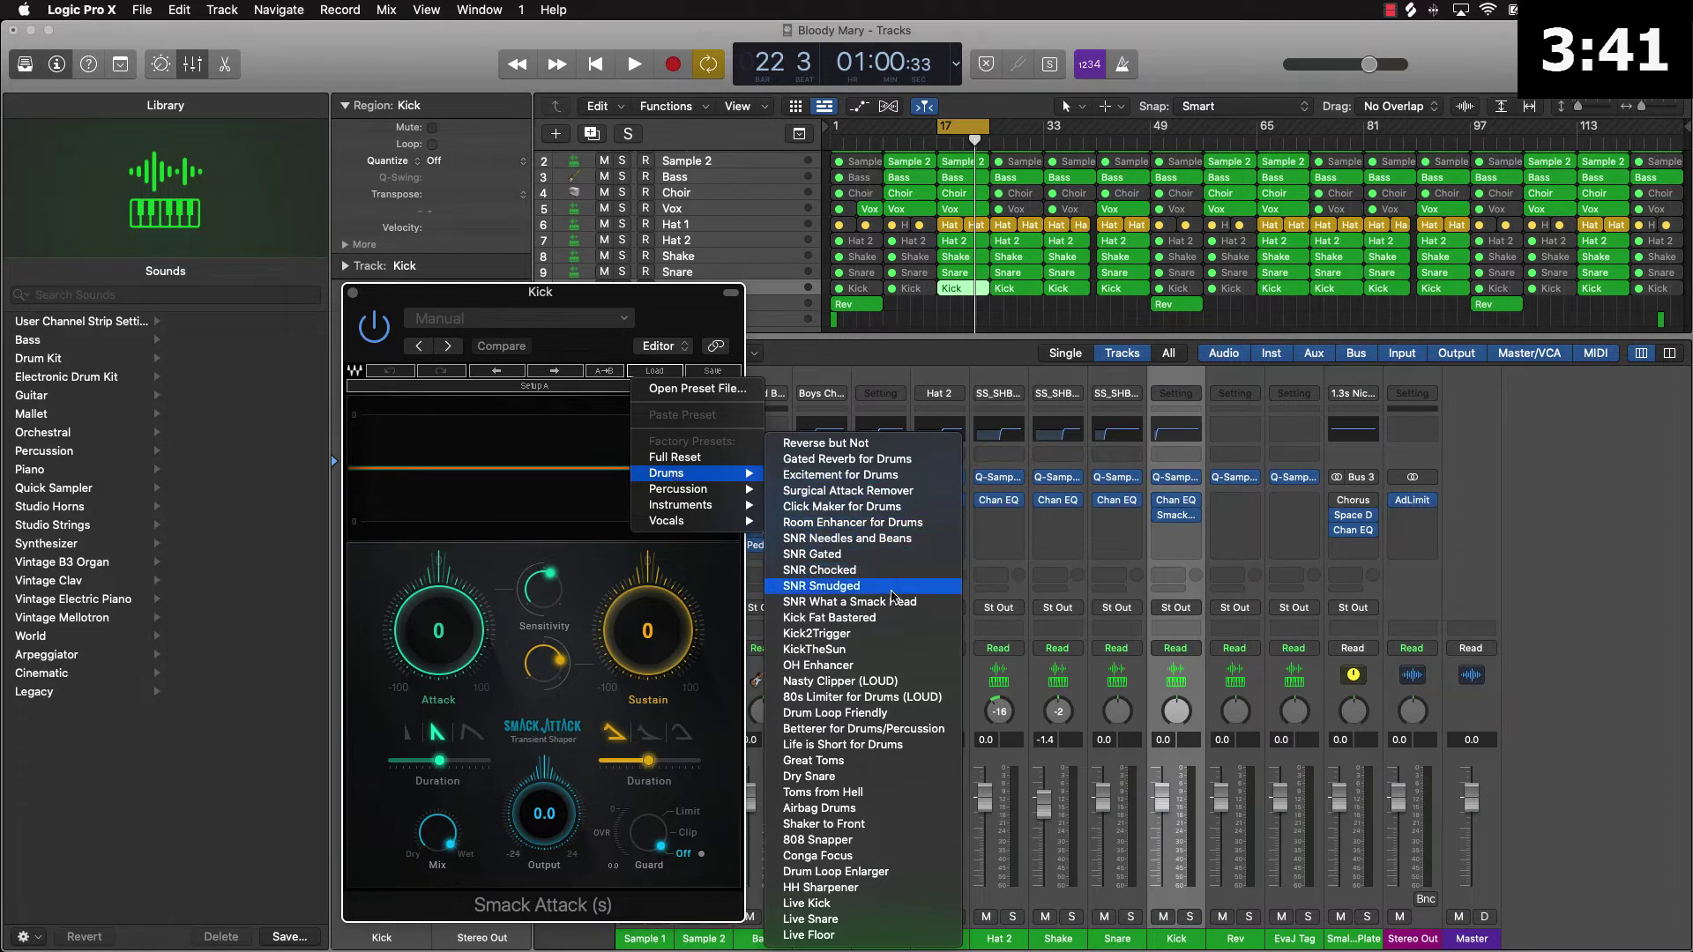
left_click(845, 651)
key("space")
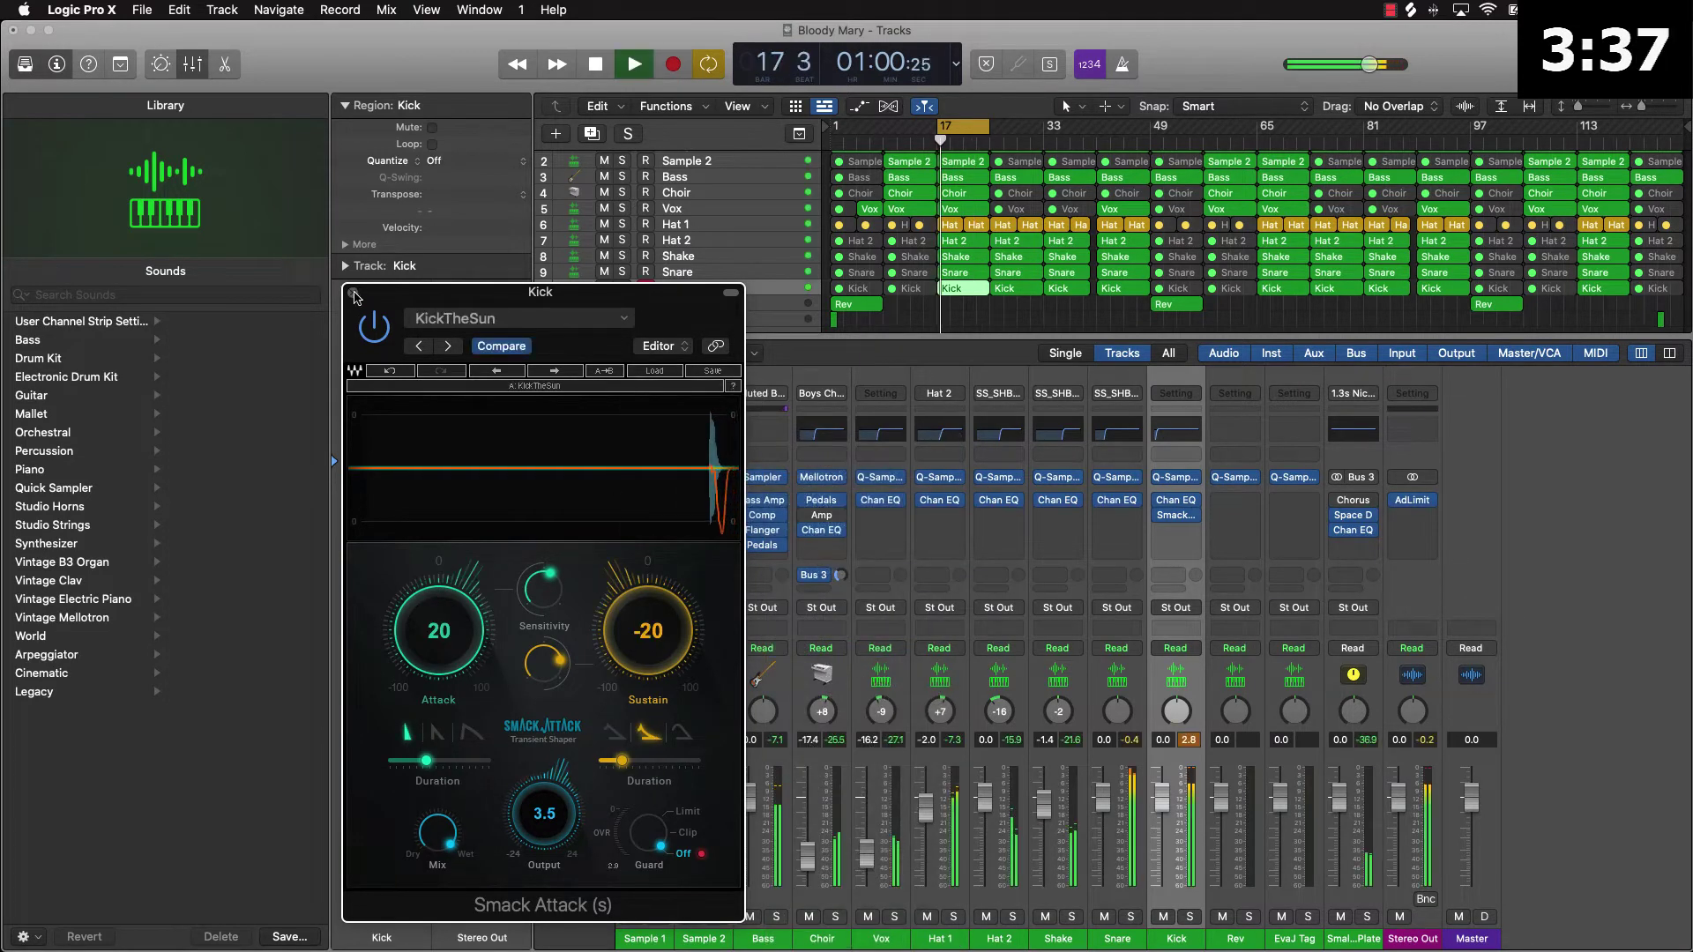
left_click(352, 292)
Compare the Kick with and without Smack Attack by bypassing and re-enabling the plug-in between playbacks
mouse_move(1161, 519)
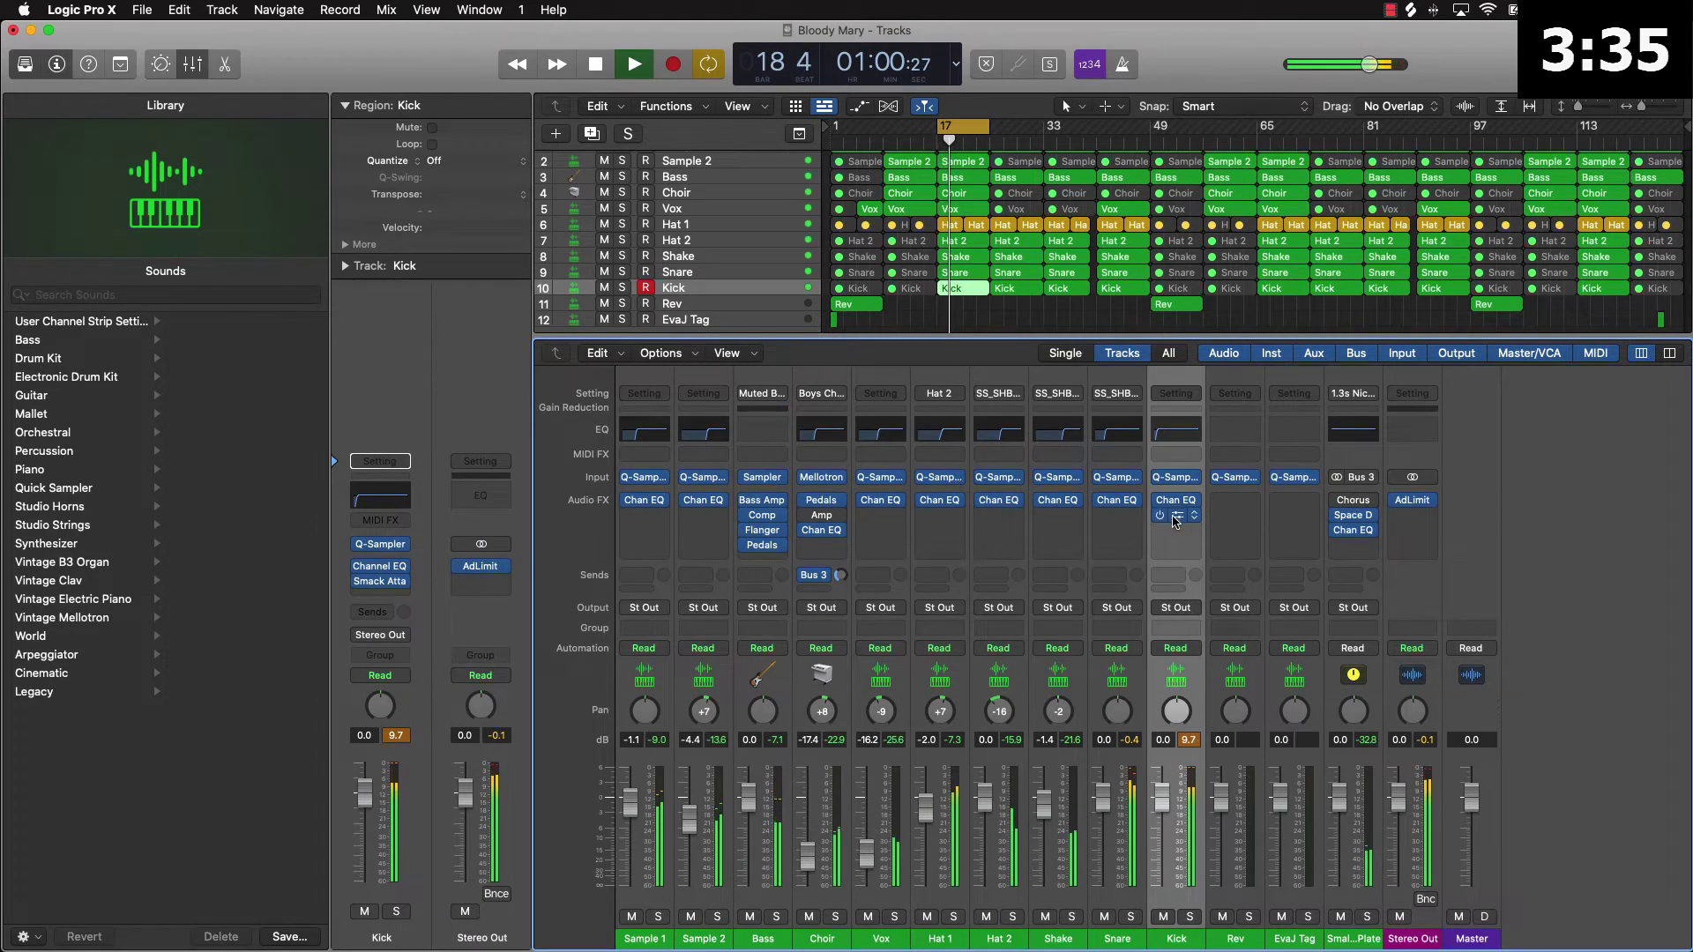
key("space")
left_click(1161, 517)
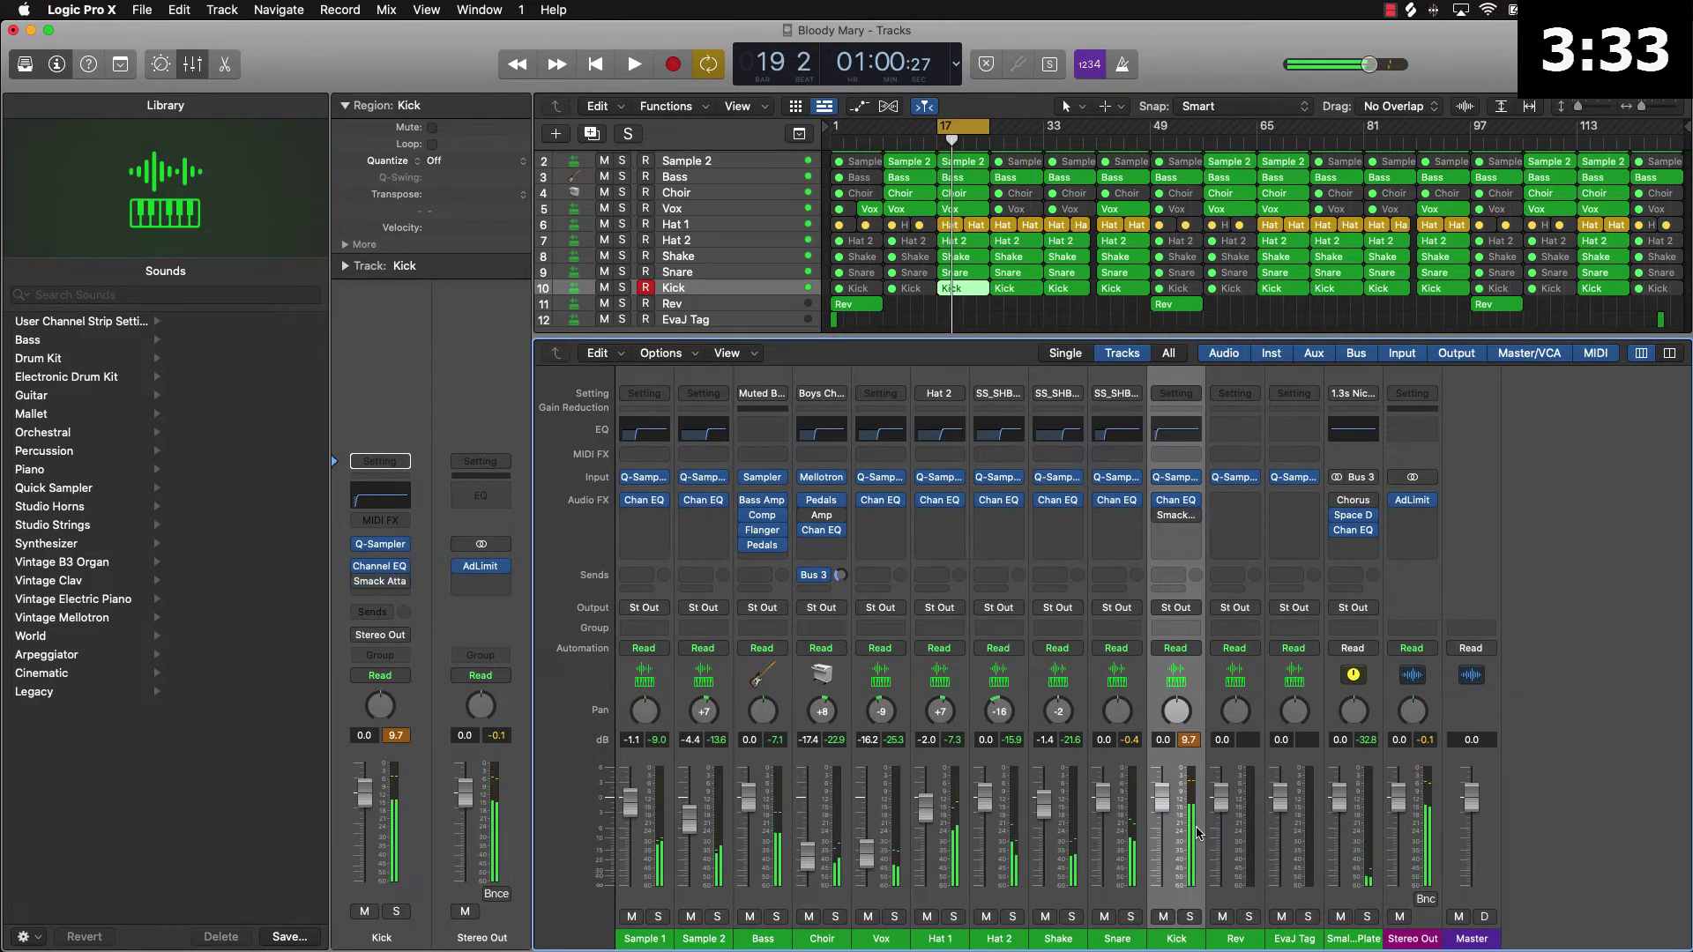
key("space")
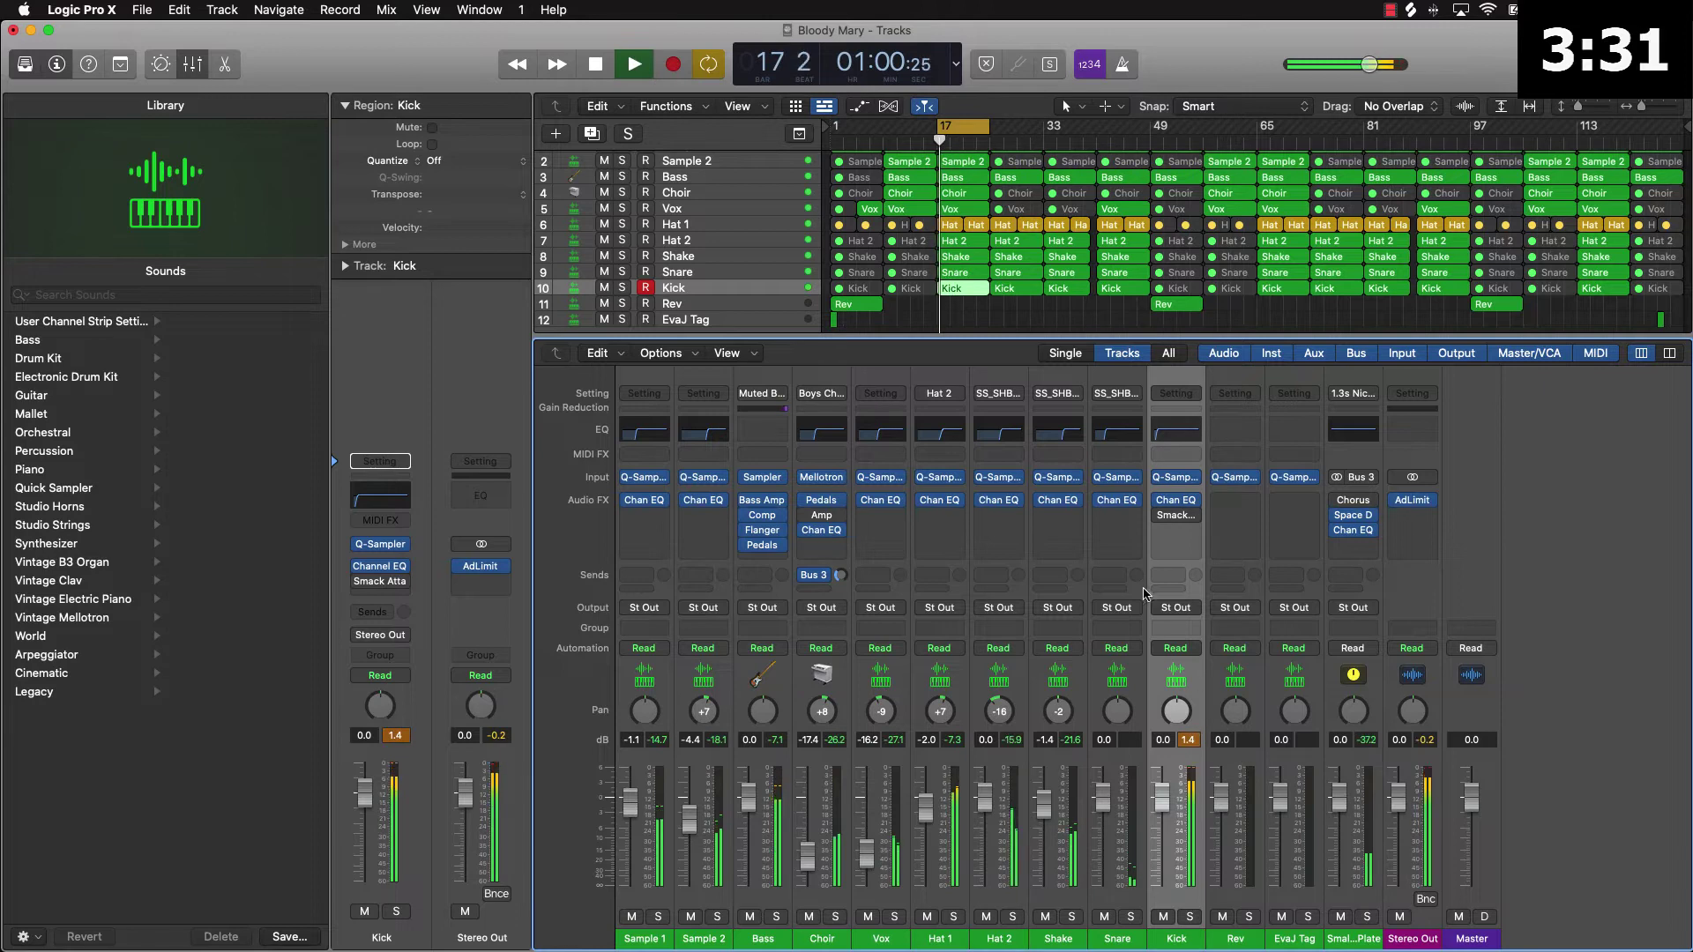
mouse_move(1161, 521)
key("space")
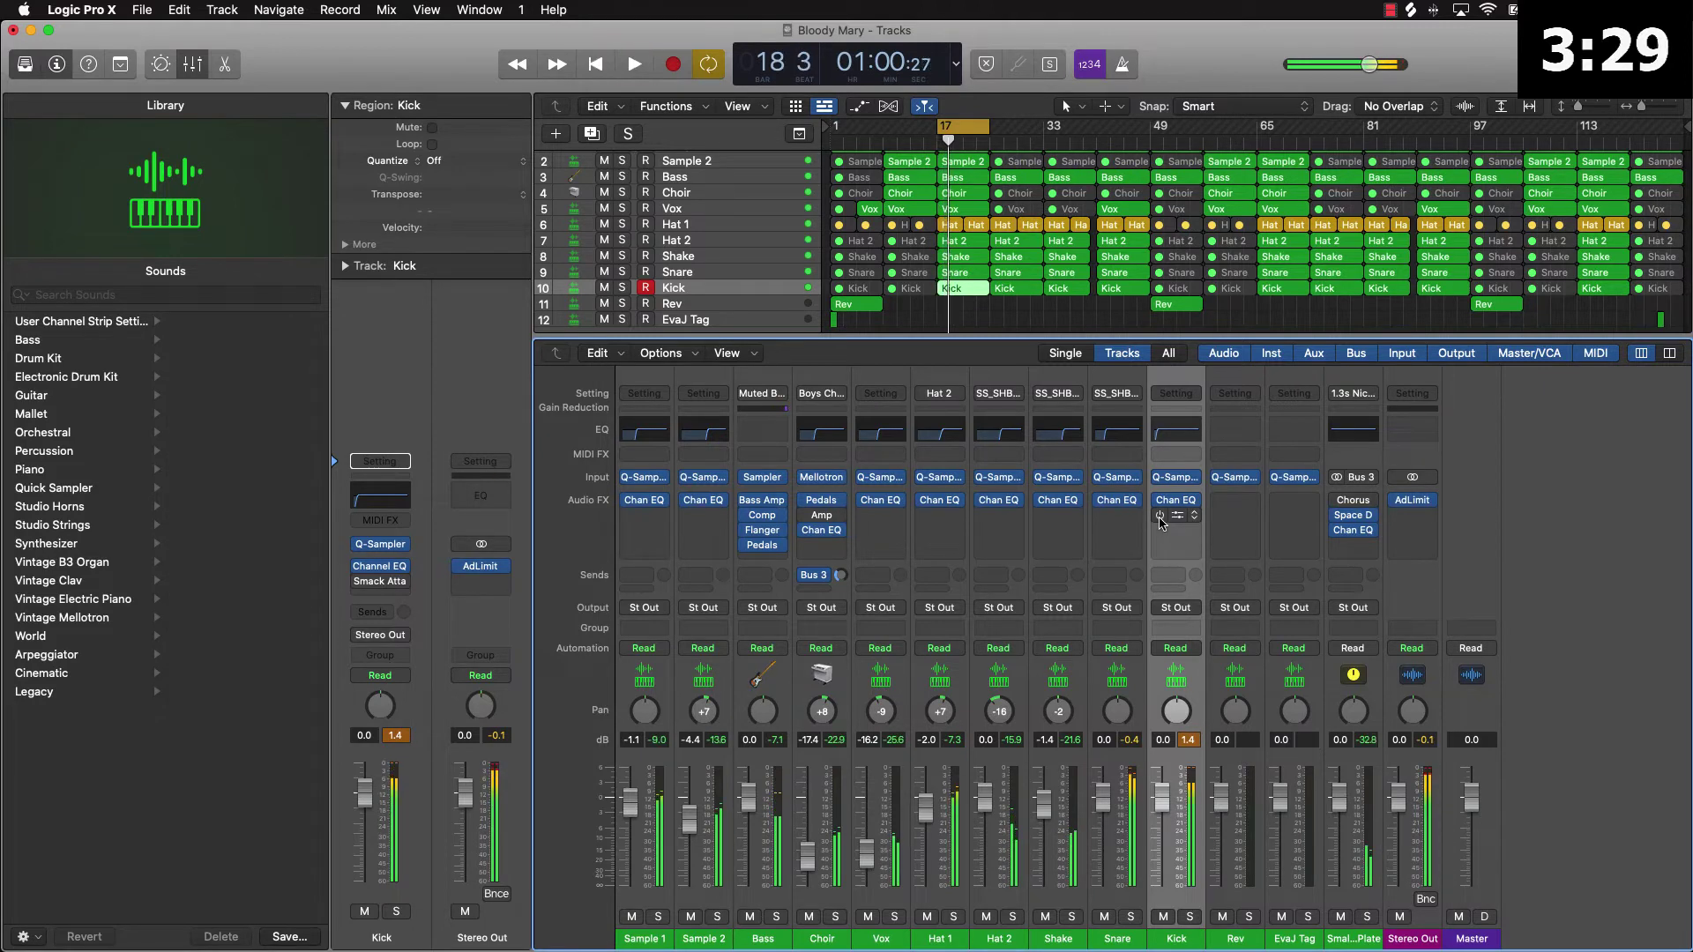
left_click(1161, 518)
Clear the peak readings of all channels and lower the Kick fader to -1.5 dB during playback
left_click(1191, 740)
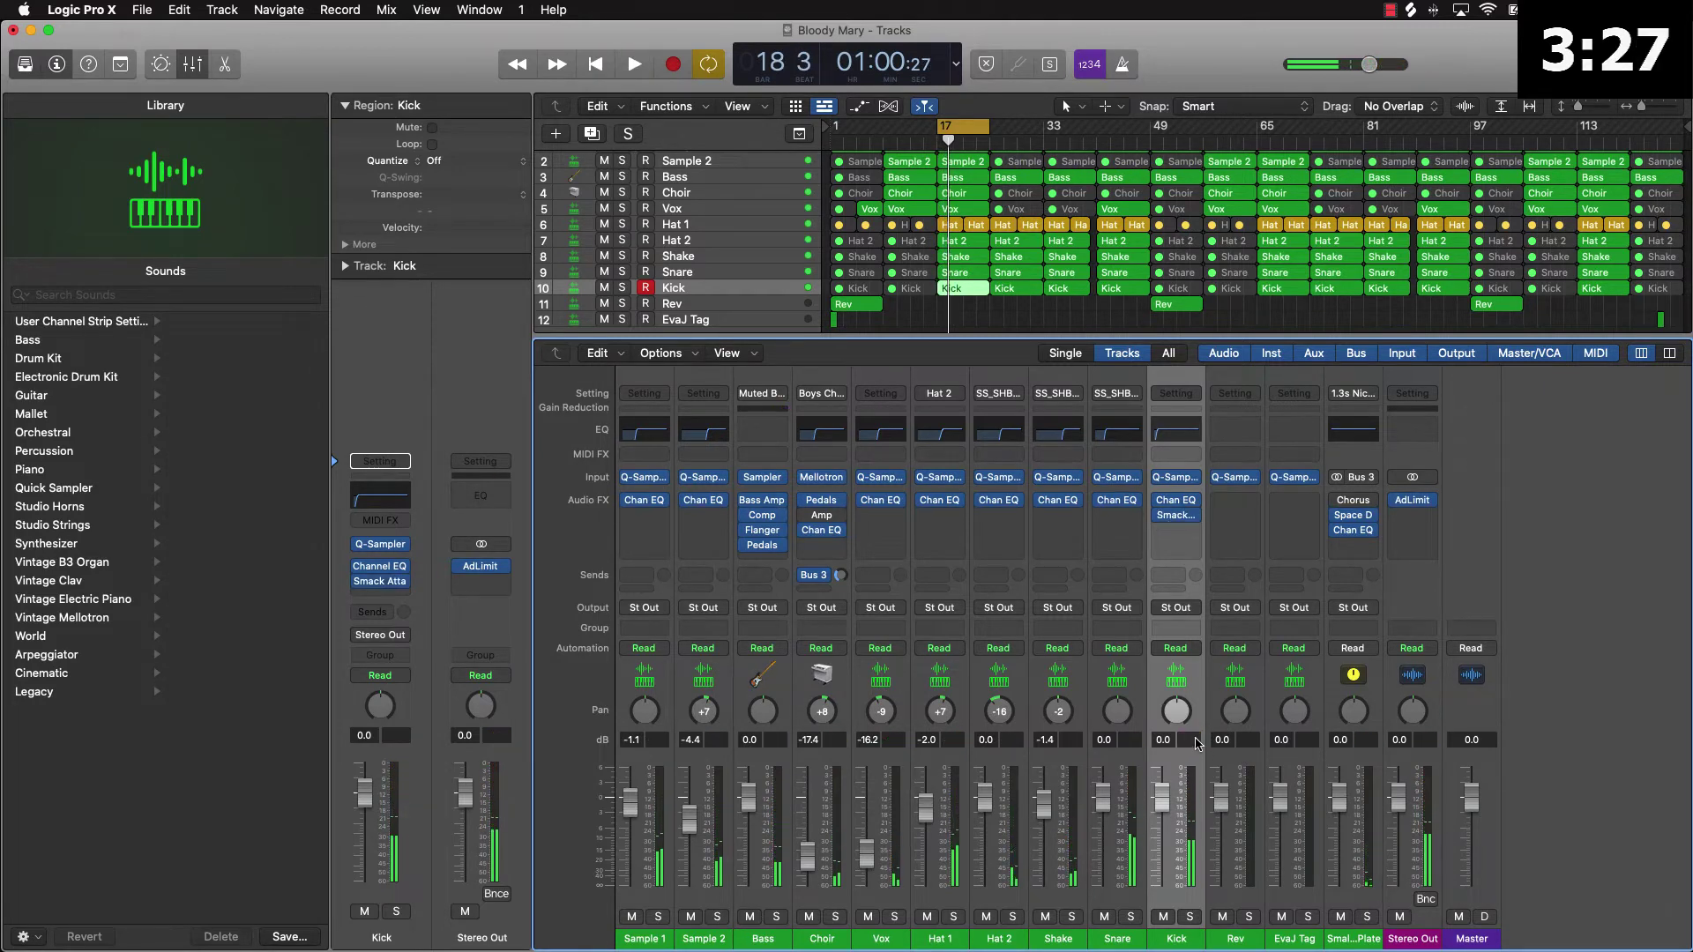
key("space")
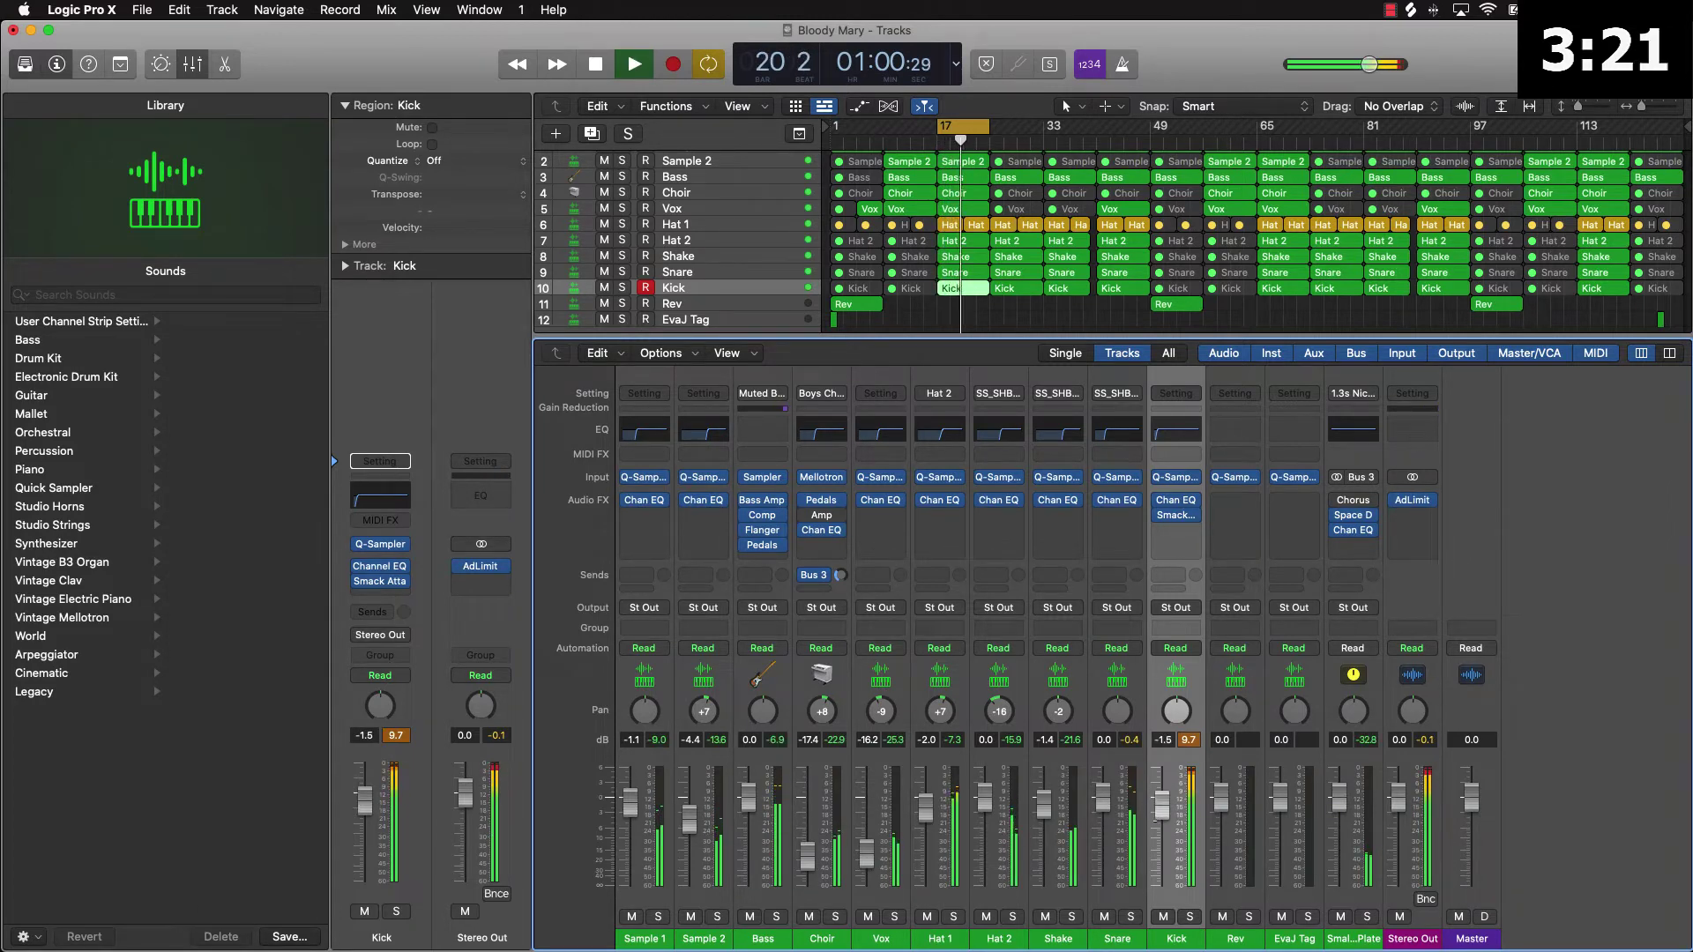
key("space")
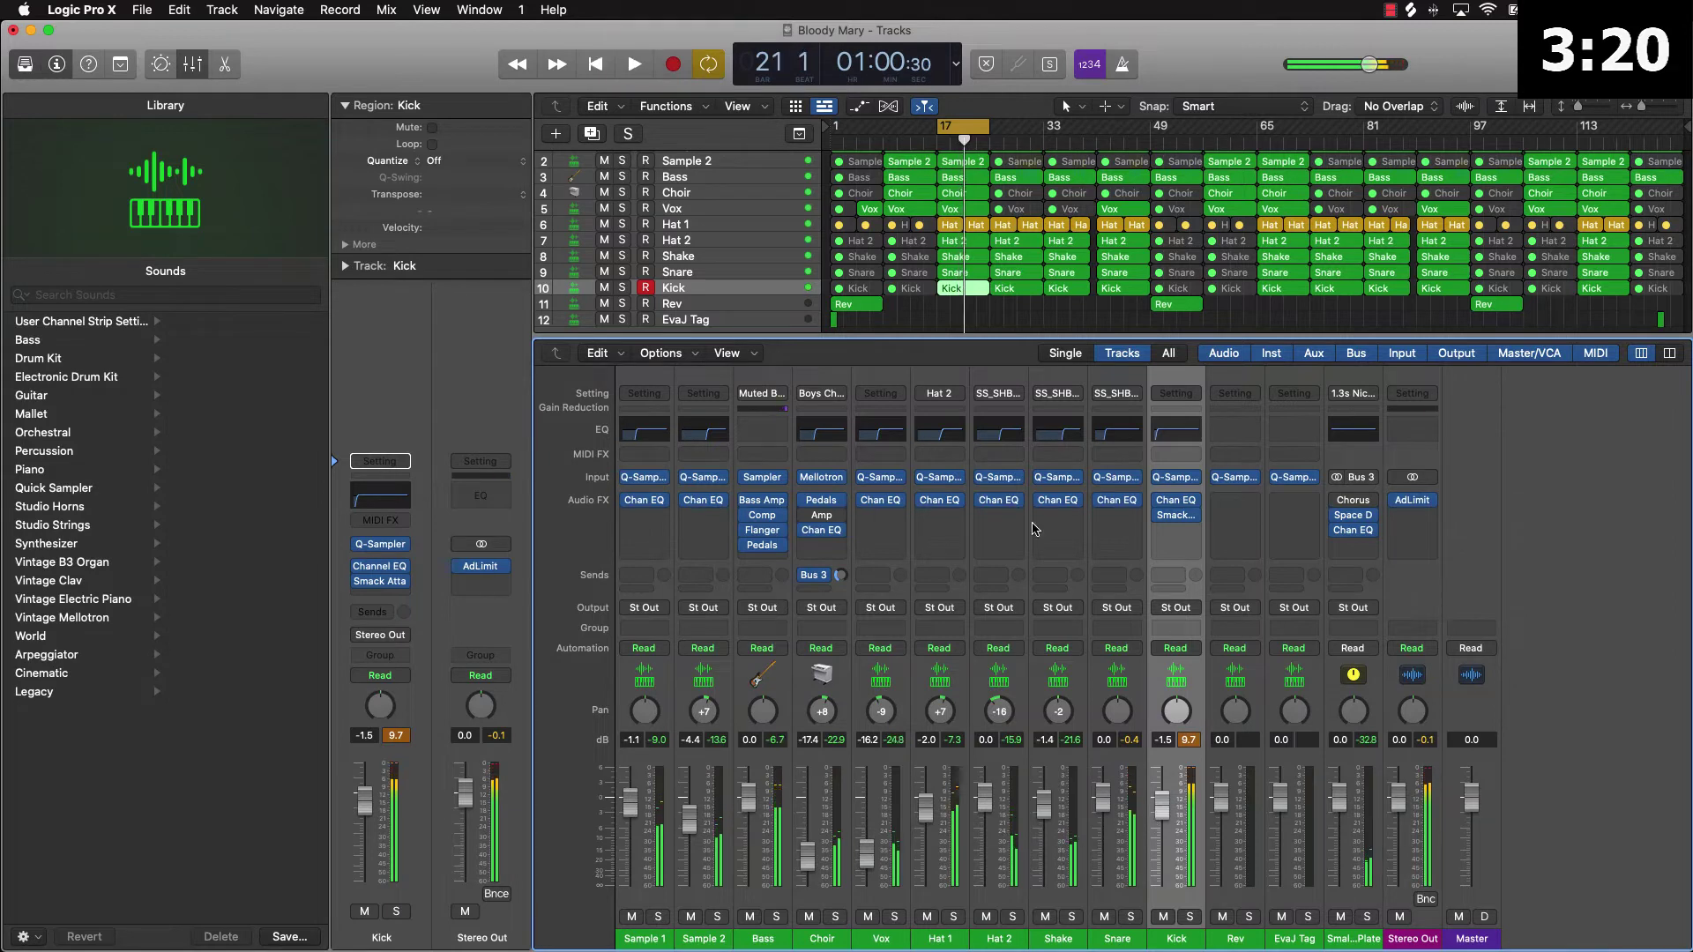
Insert the Waves Smack Attack (s) plug-in in stereo after the Channel EQ on the Snare channel
left_click(1113, 521)
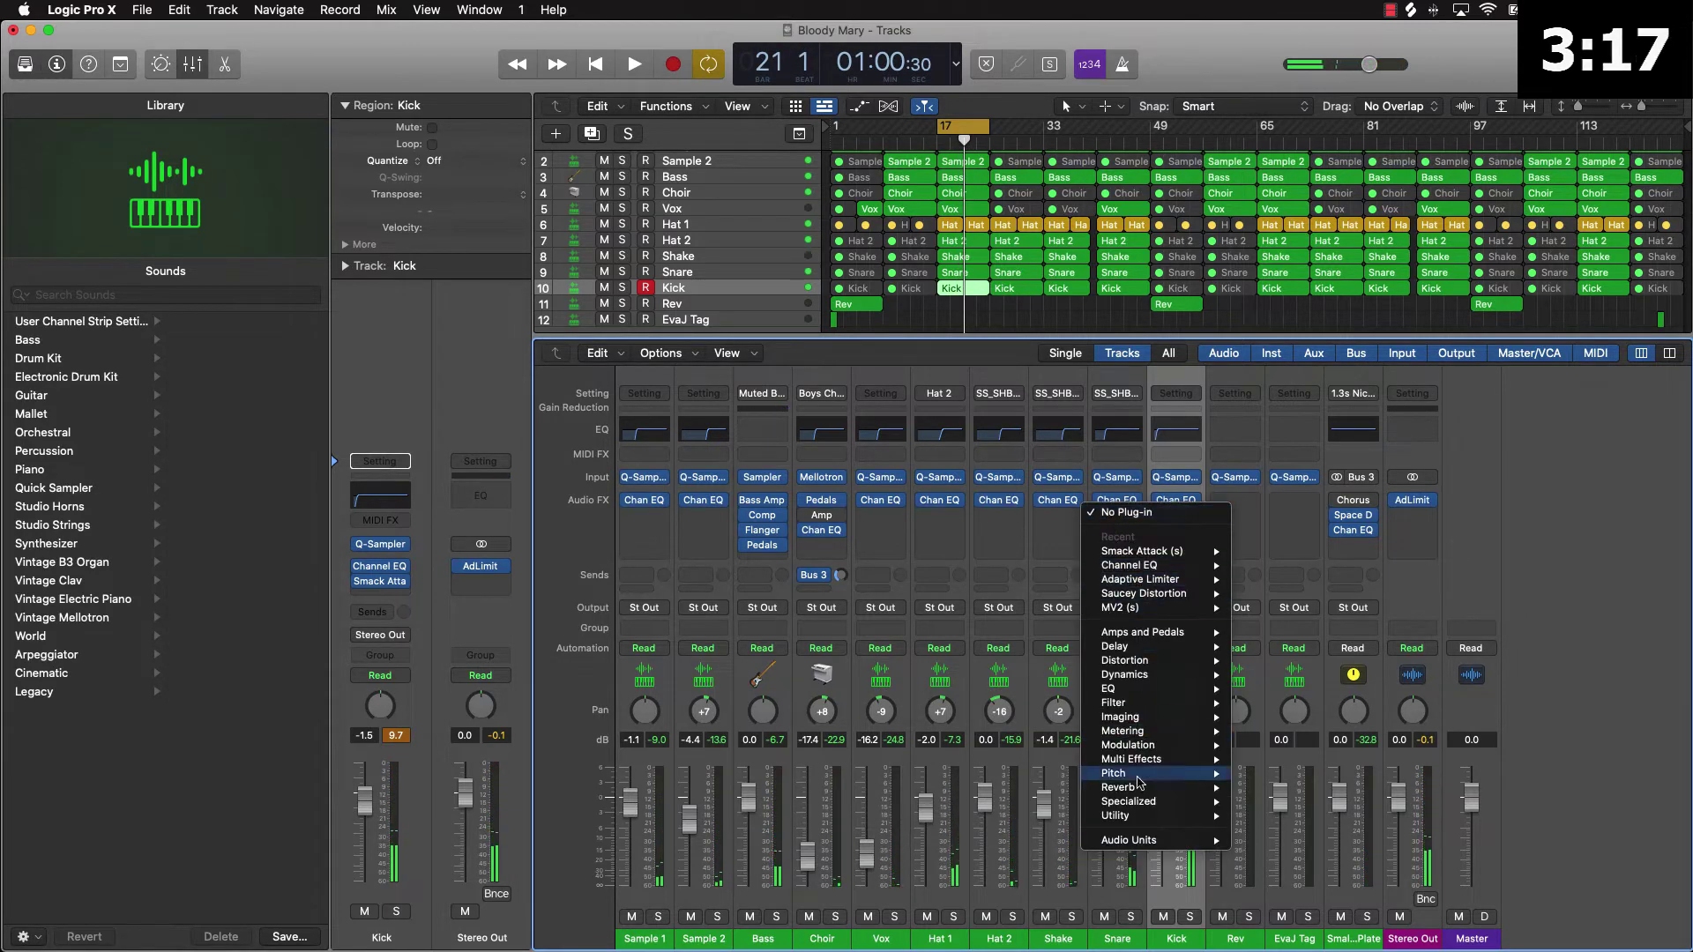
mouse_move(1147, 840)
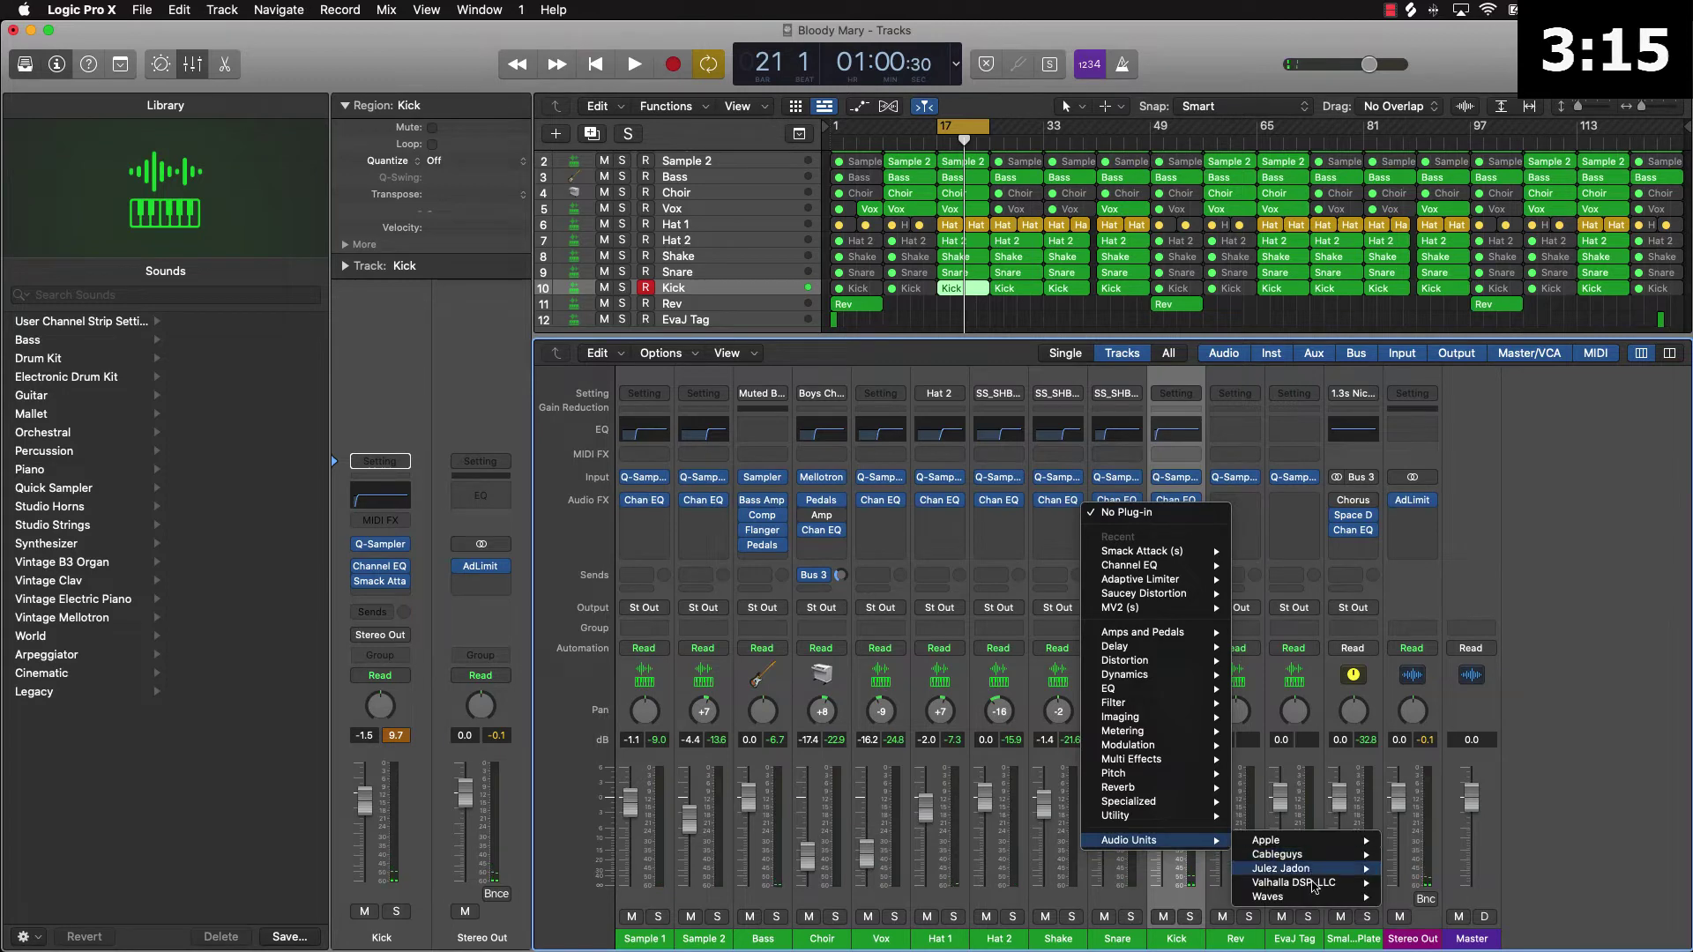
mouse_move(1316, 898)
scroll(1474, 836, "down", 10)
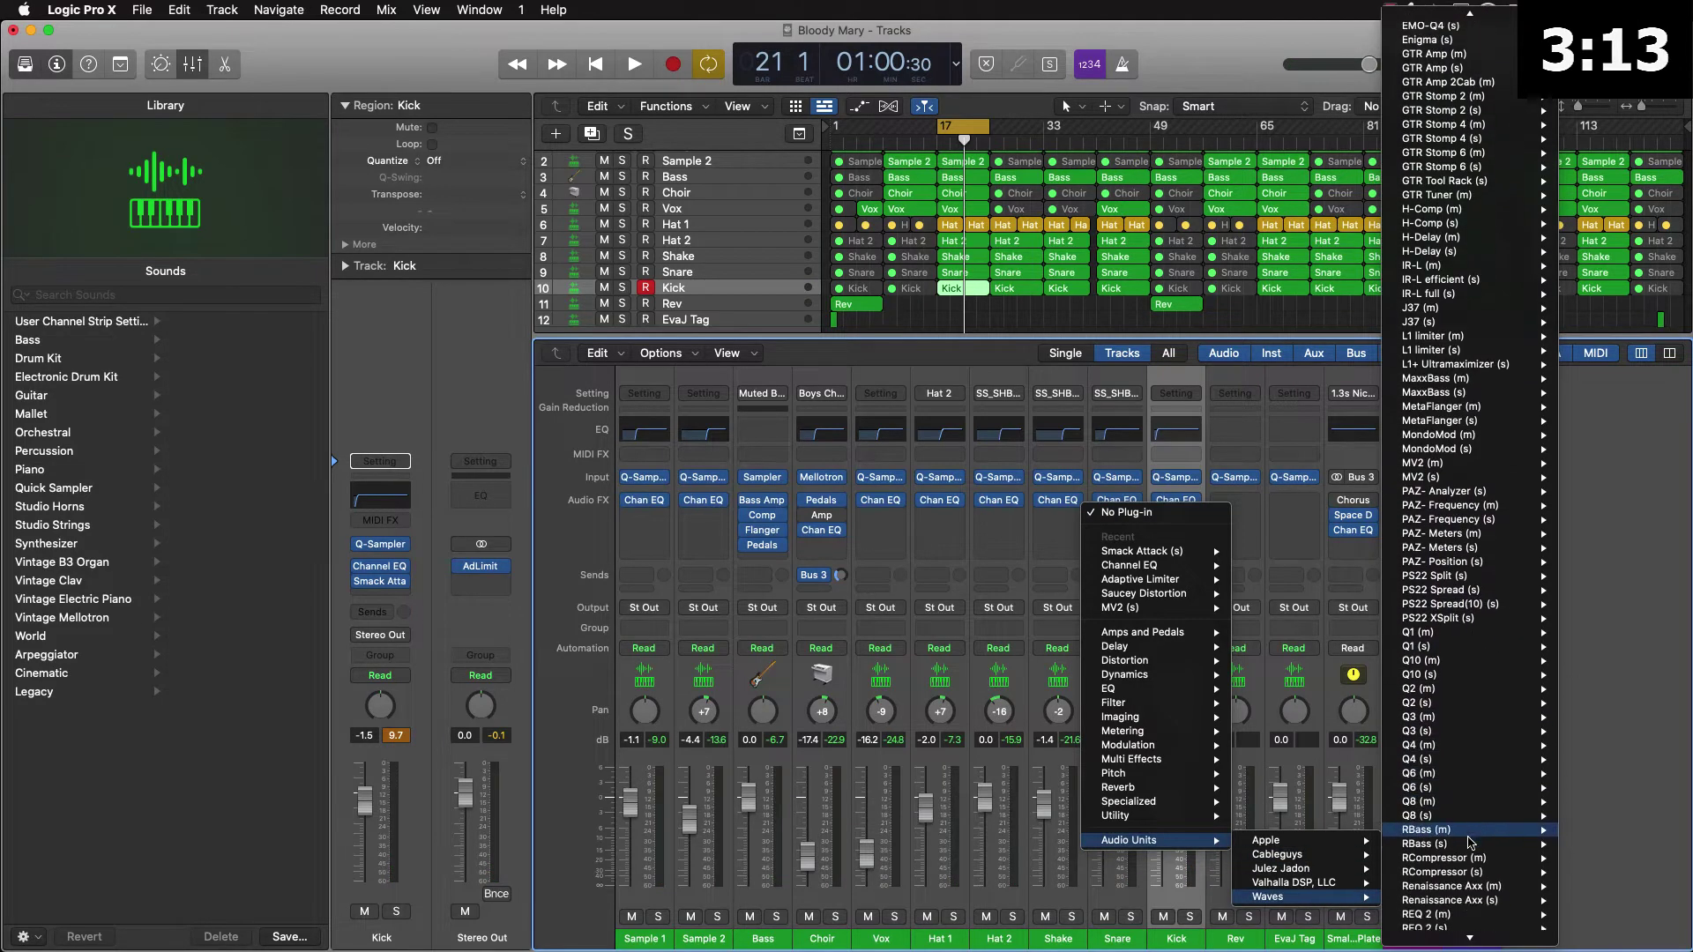
mouse_move(1451, 687)
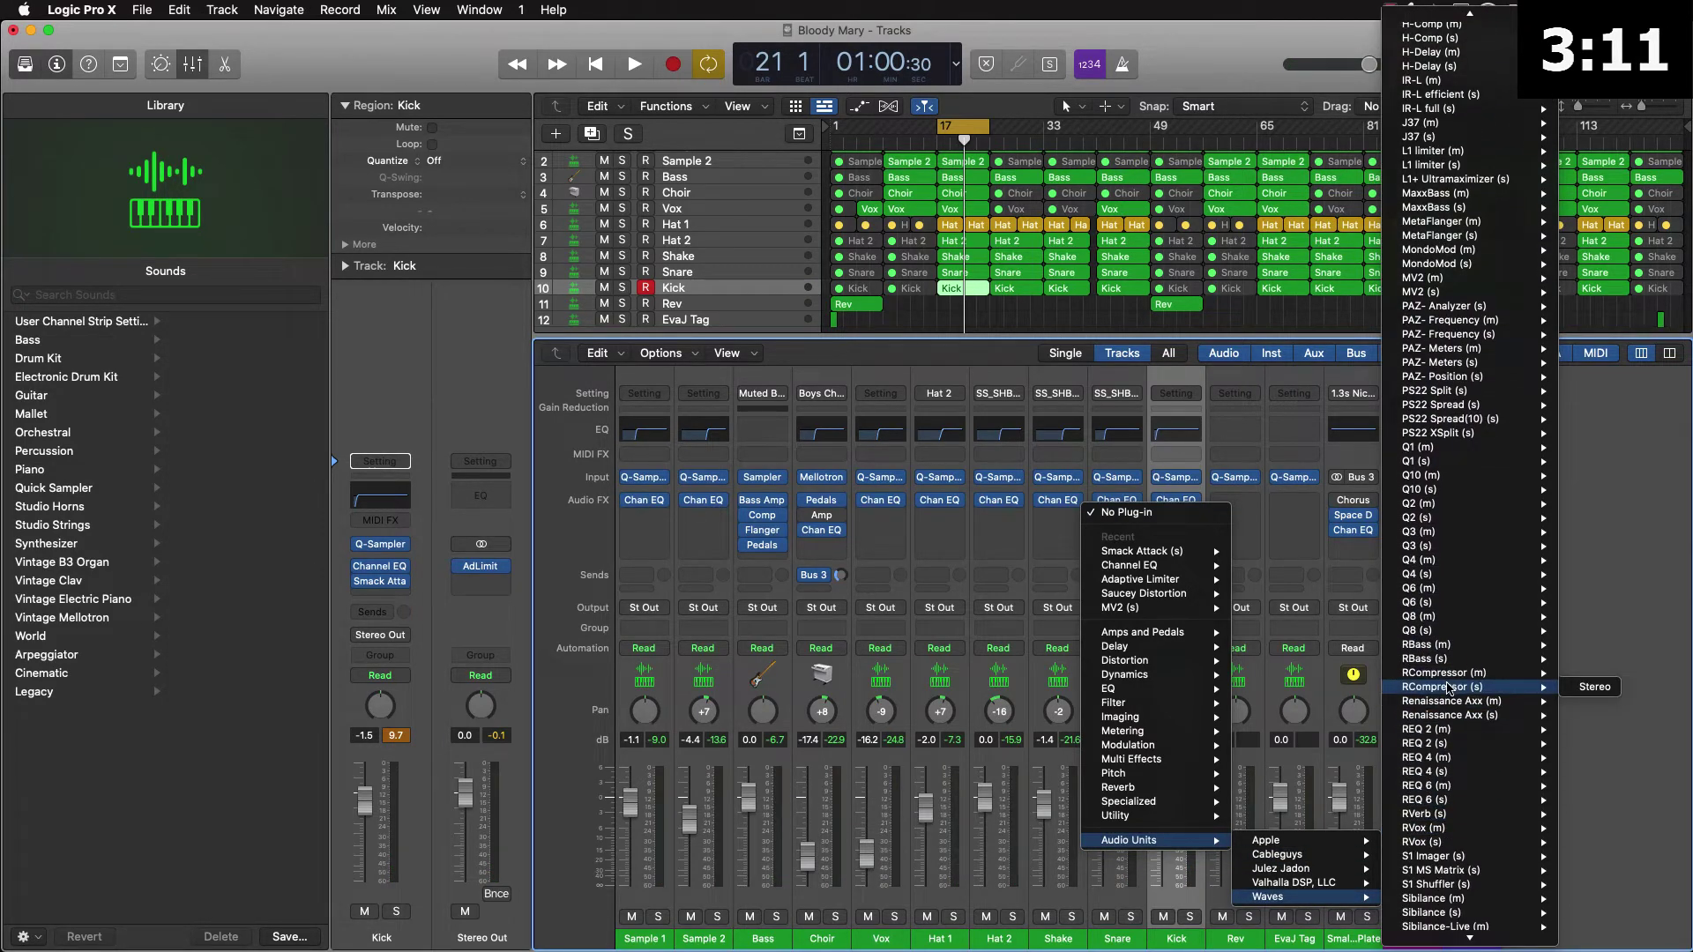
scroll(1450, 687, "down", 6)
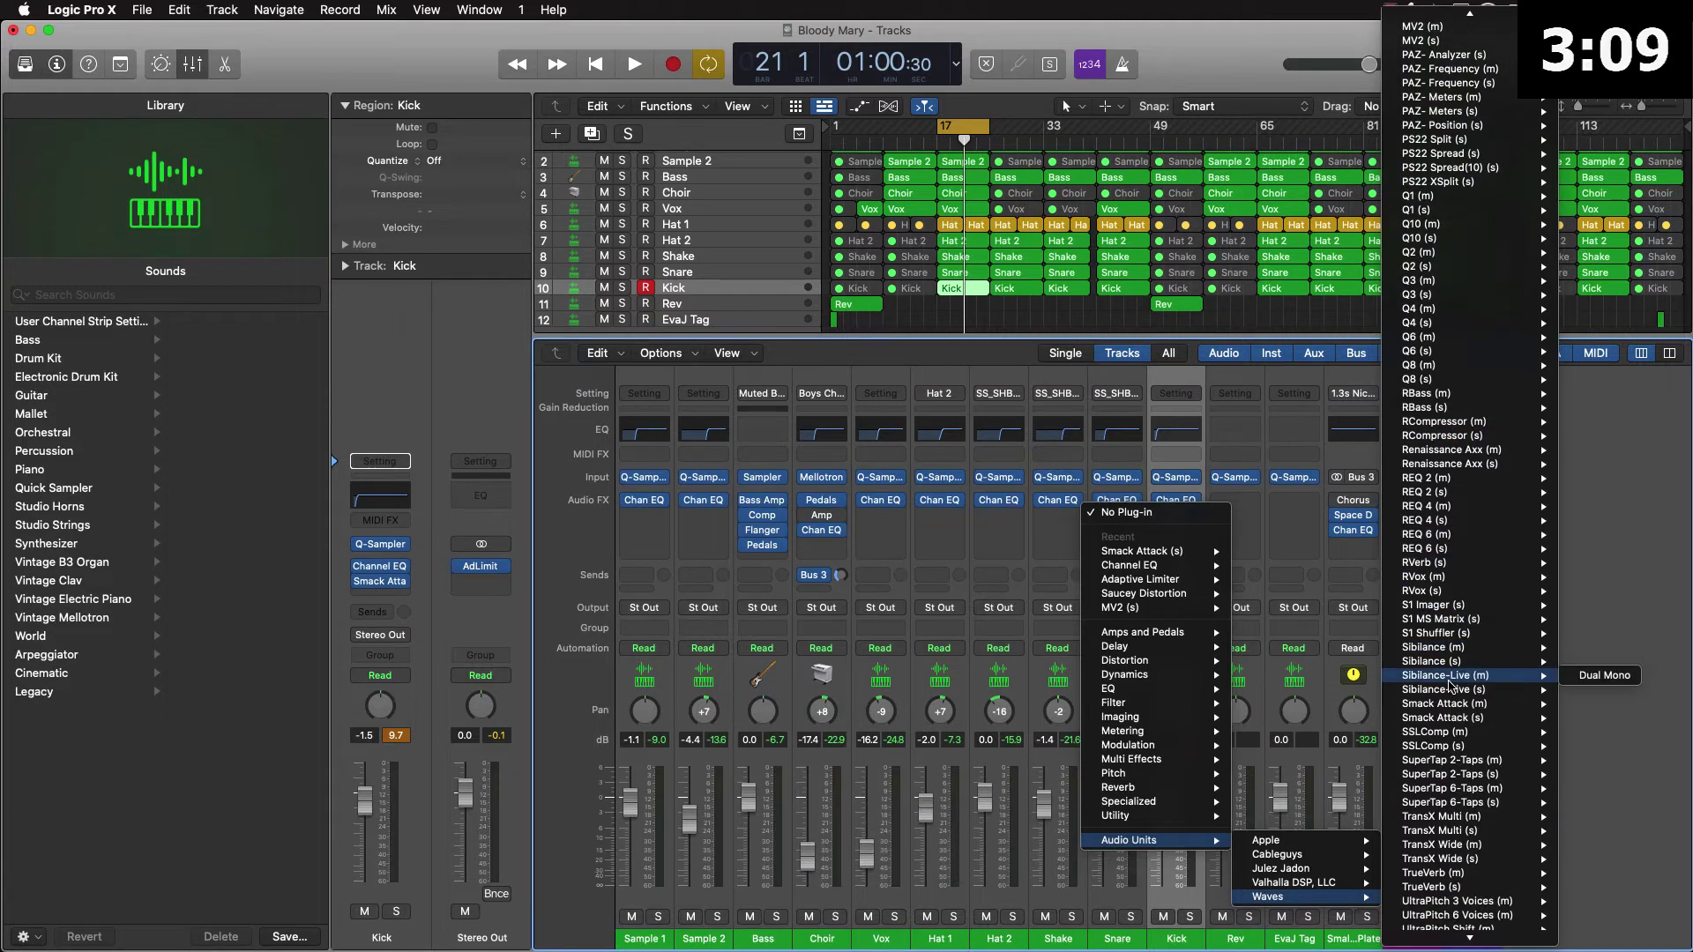
mouse_move(1464, 721)
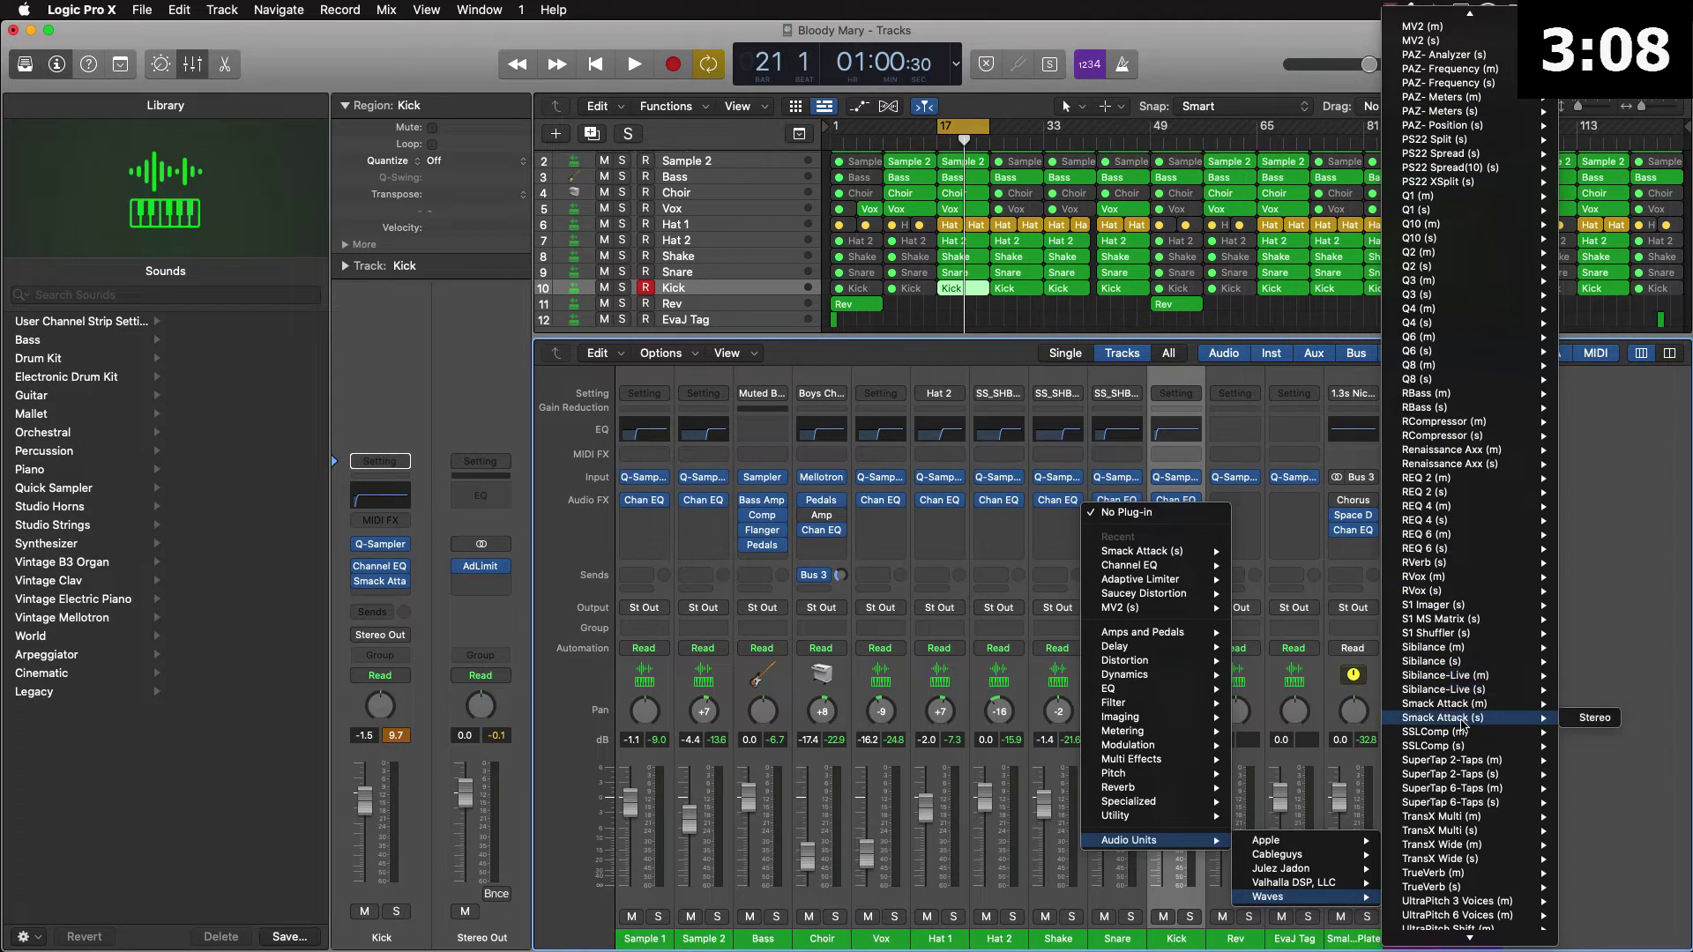
left_click(1606, 721)
Load the SNR Gated drum preset into Smack Attack on the Snare
left_click(840, 326)
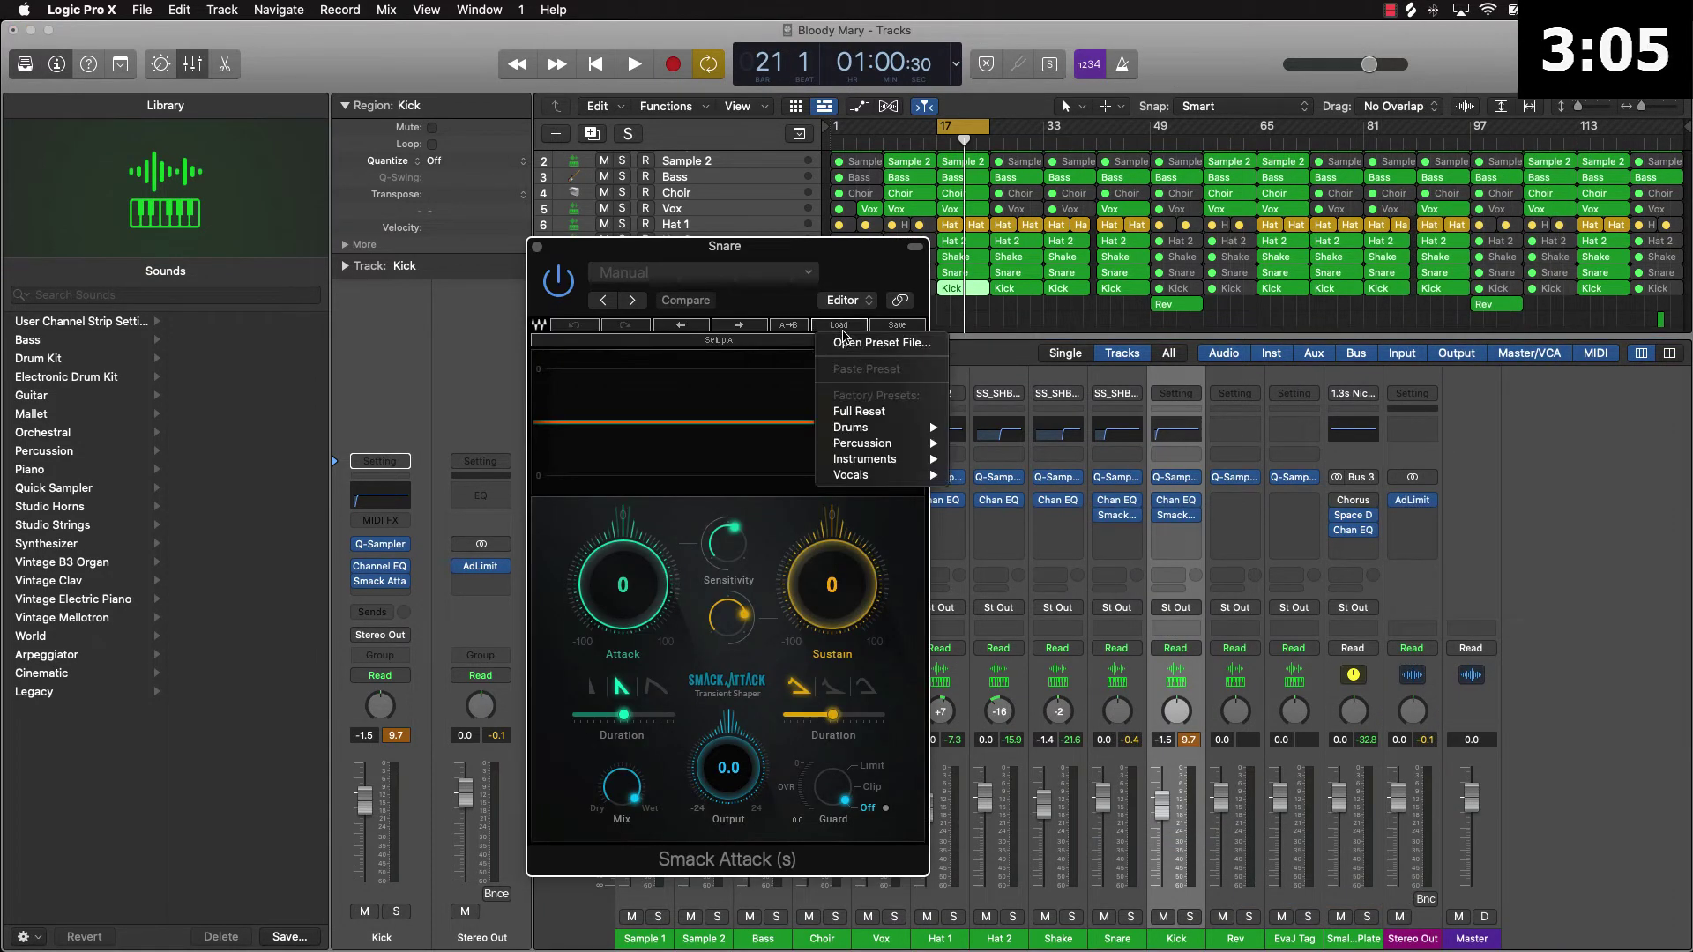
mouse_move(882, 427)
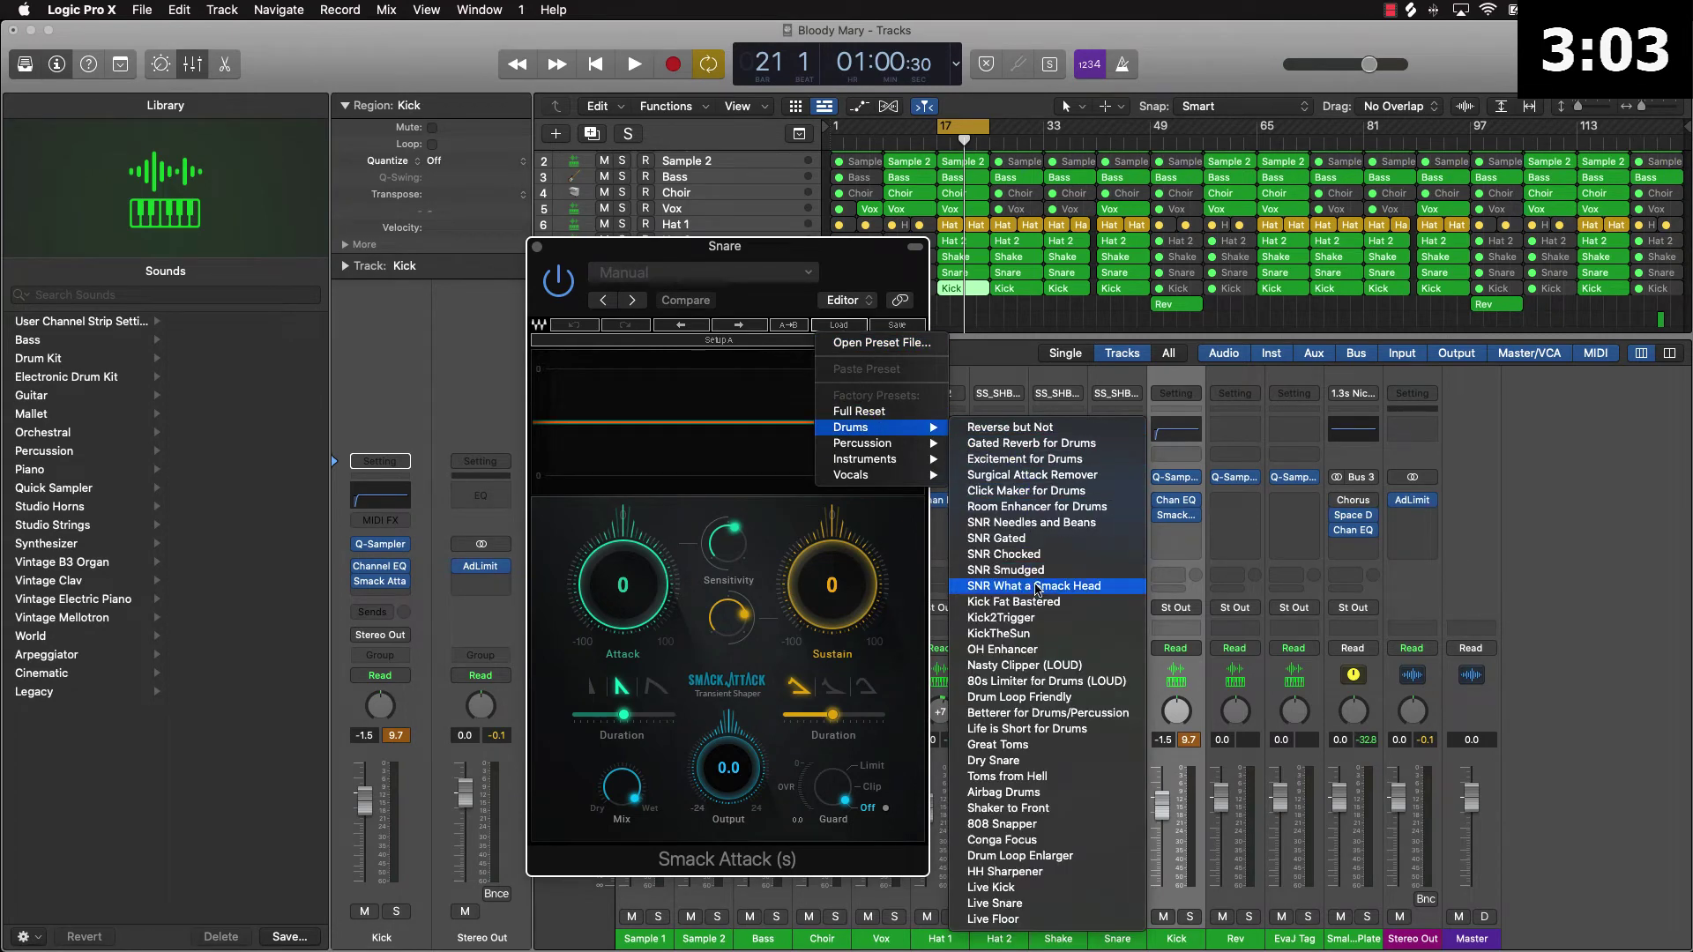
left_click(1026, 541)
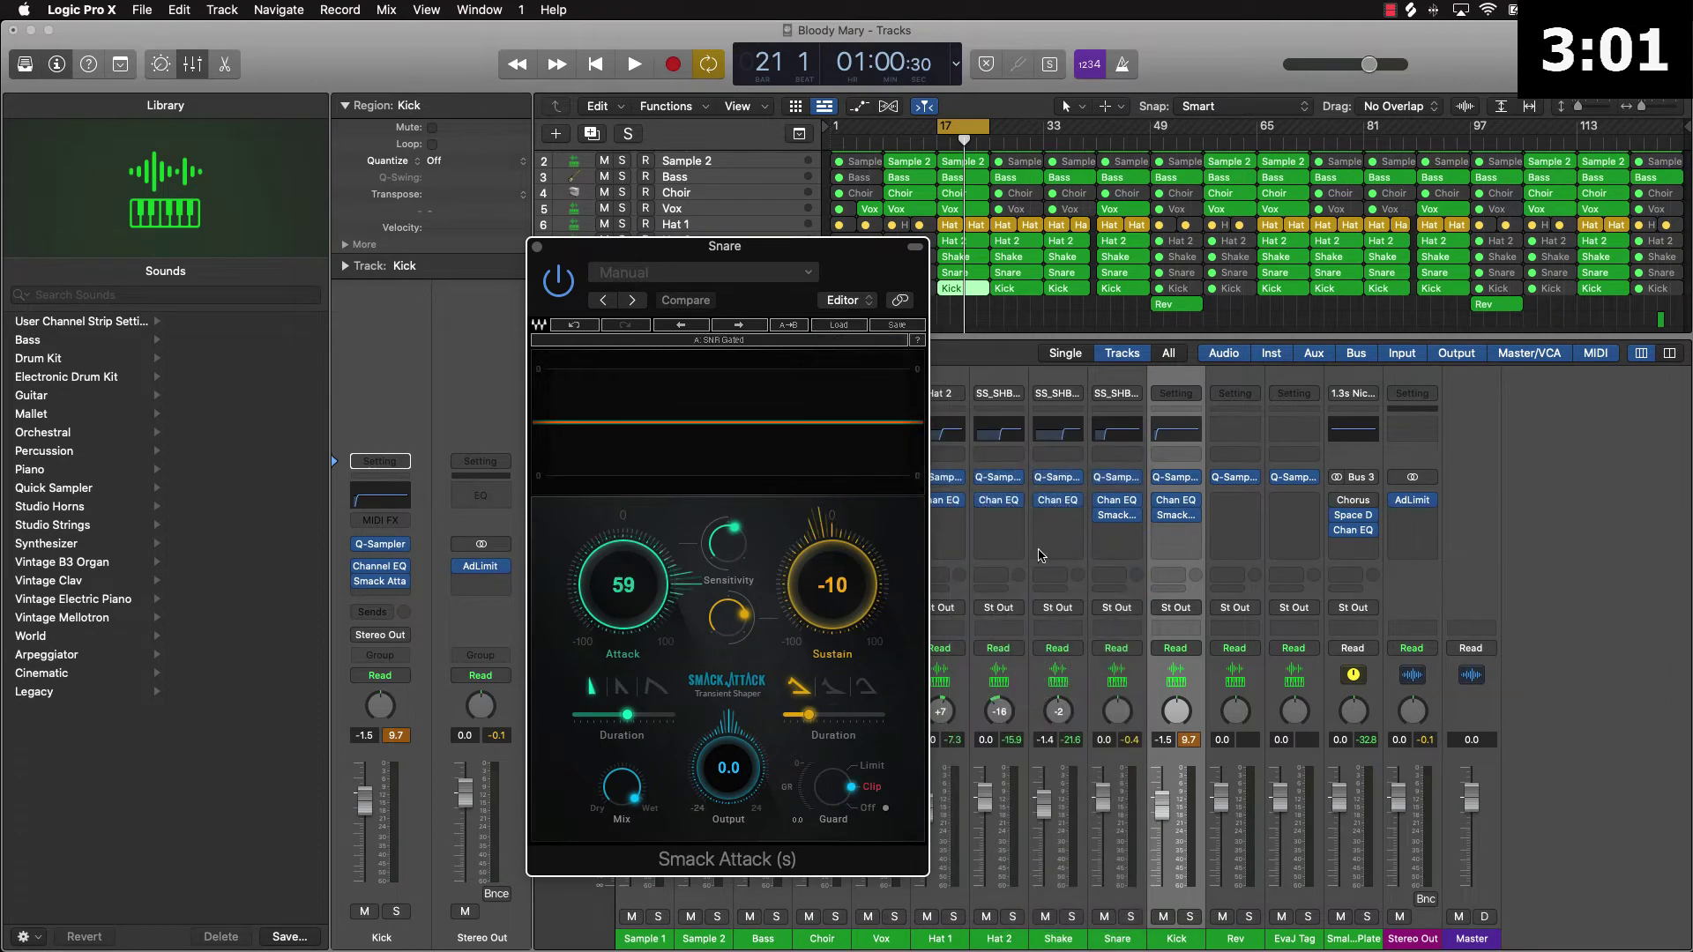
Lower the Snare fader to -1.6 dB while playing the loop
key("space")
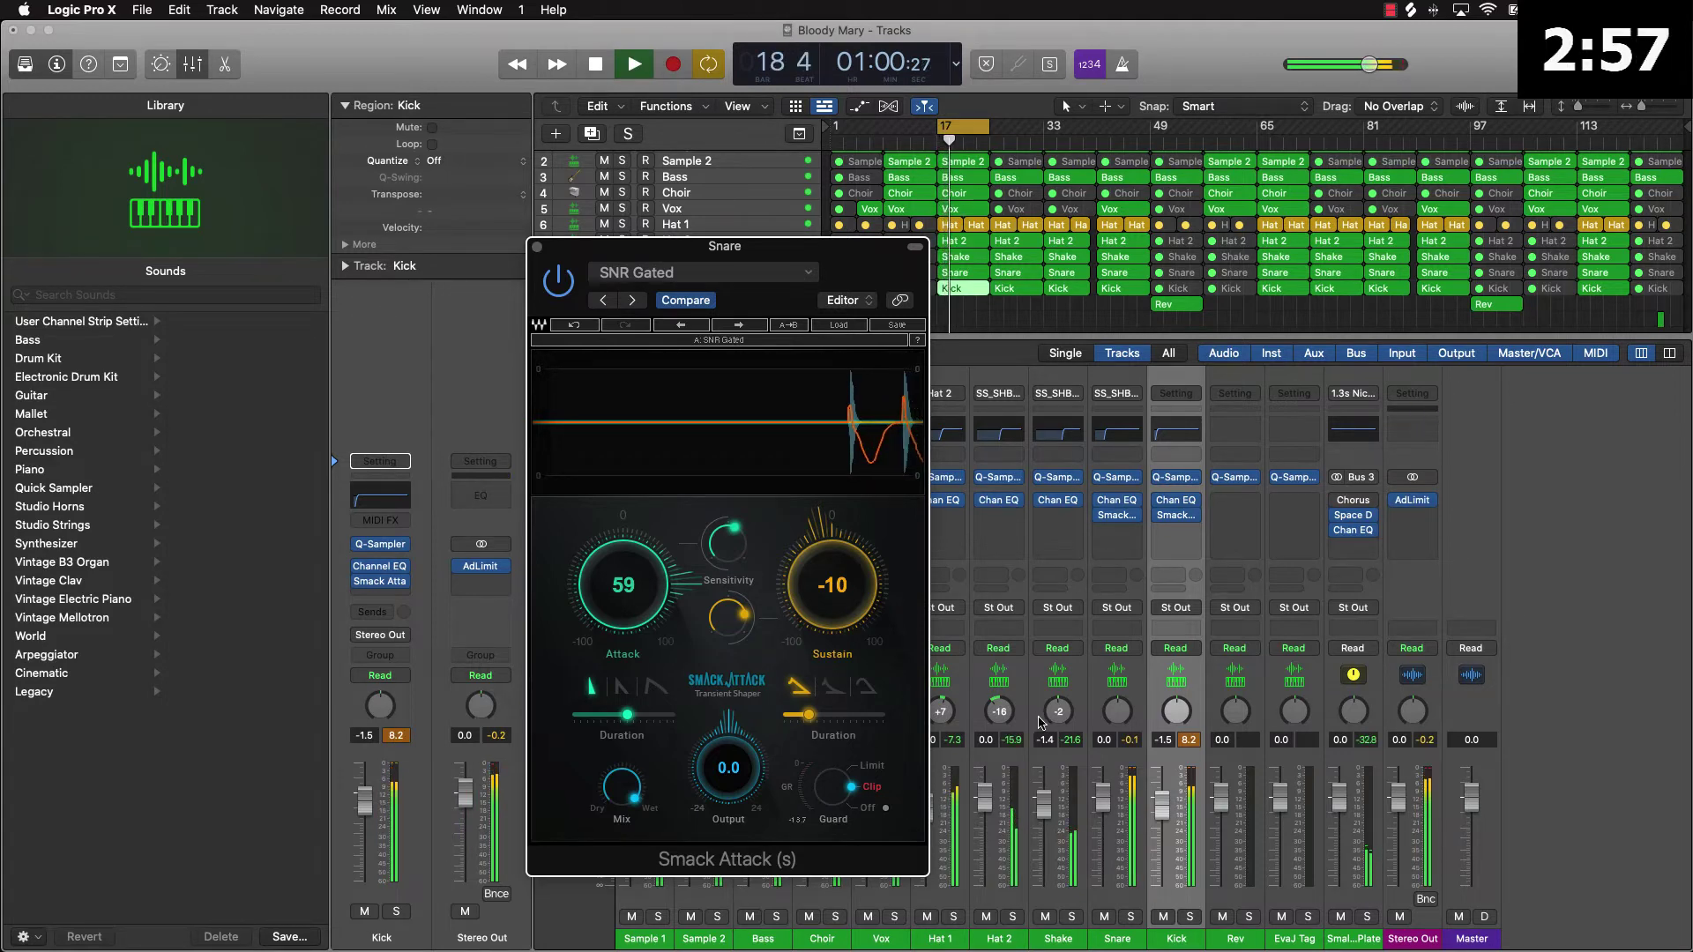
left_click(1099, 805)
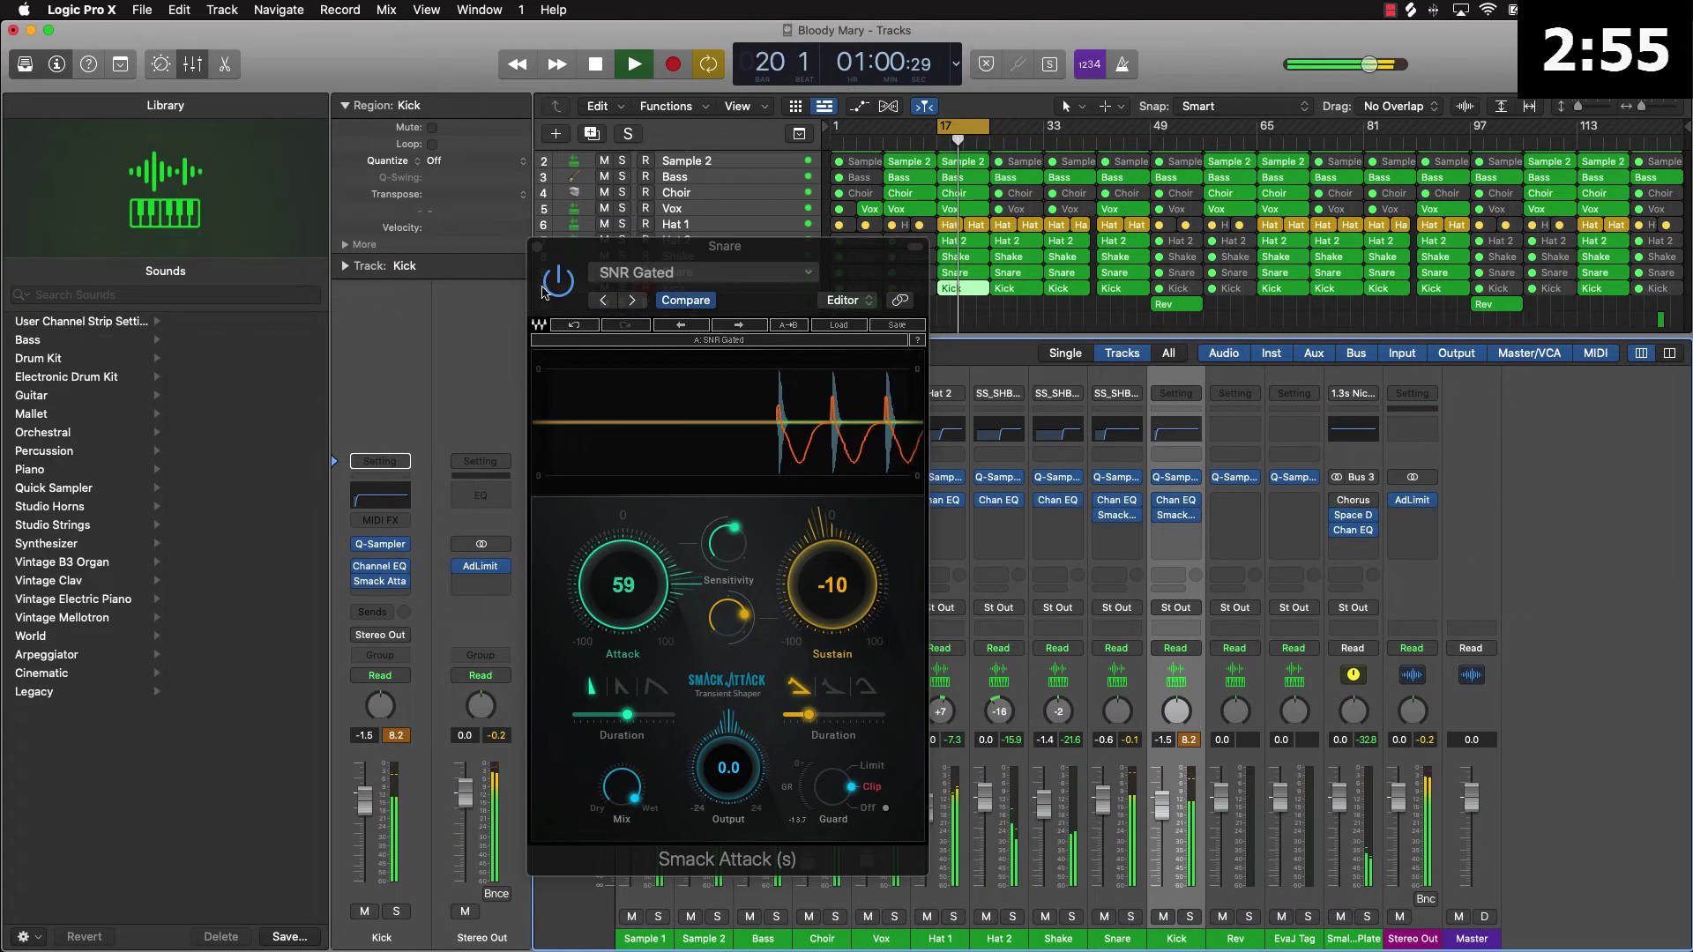
key("space")
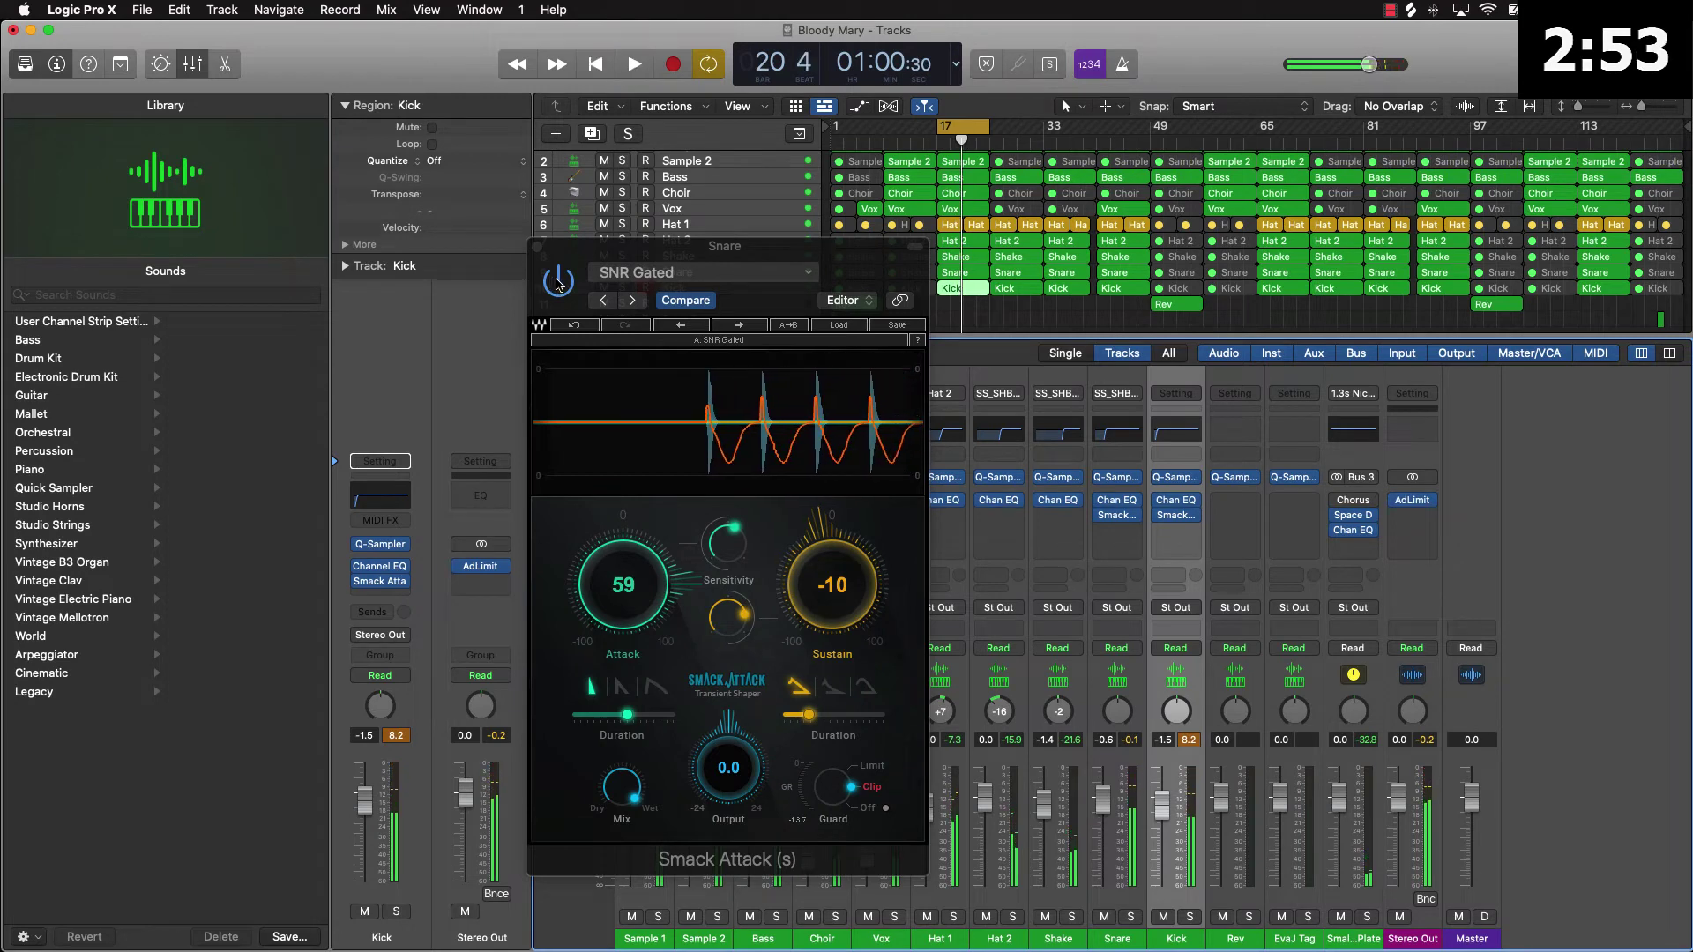
Compare the Snare with Smack Attack bypassed and re-enabled during playback, and close the plug-in window
left_click(557, 282)
key("space")
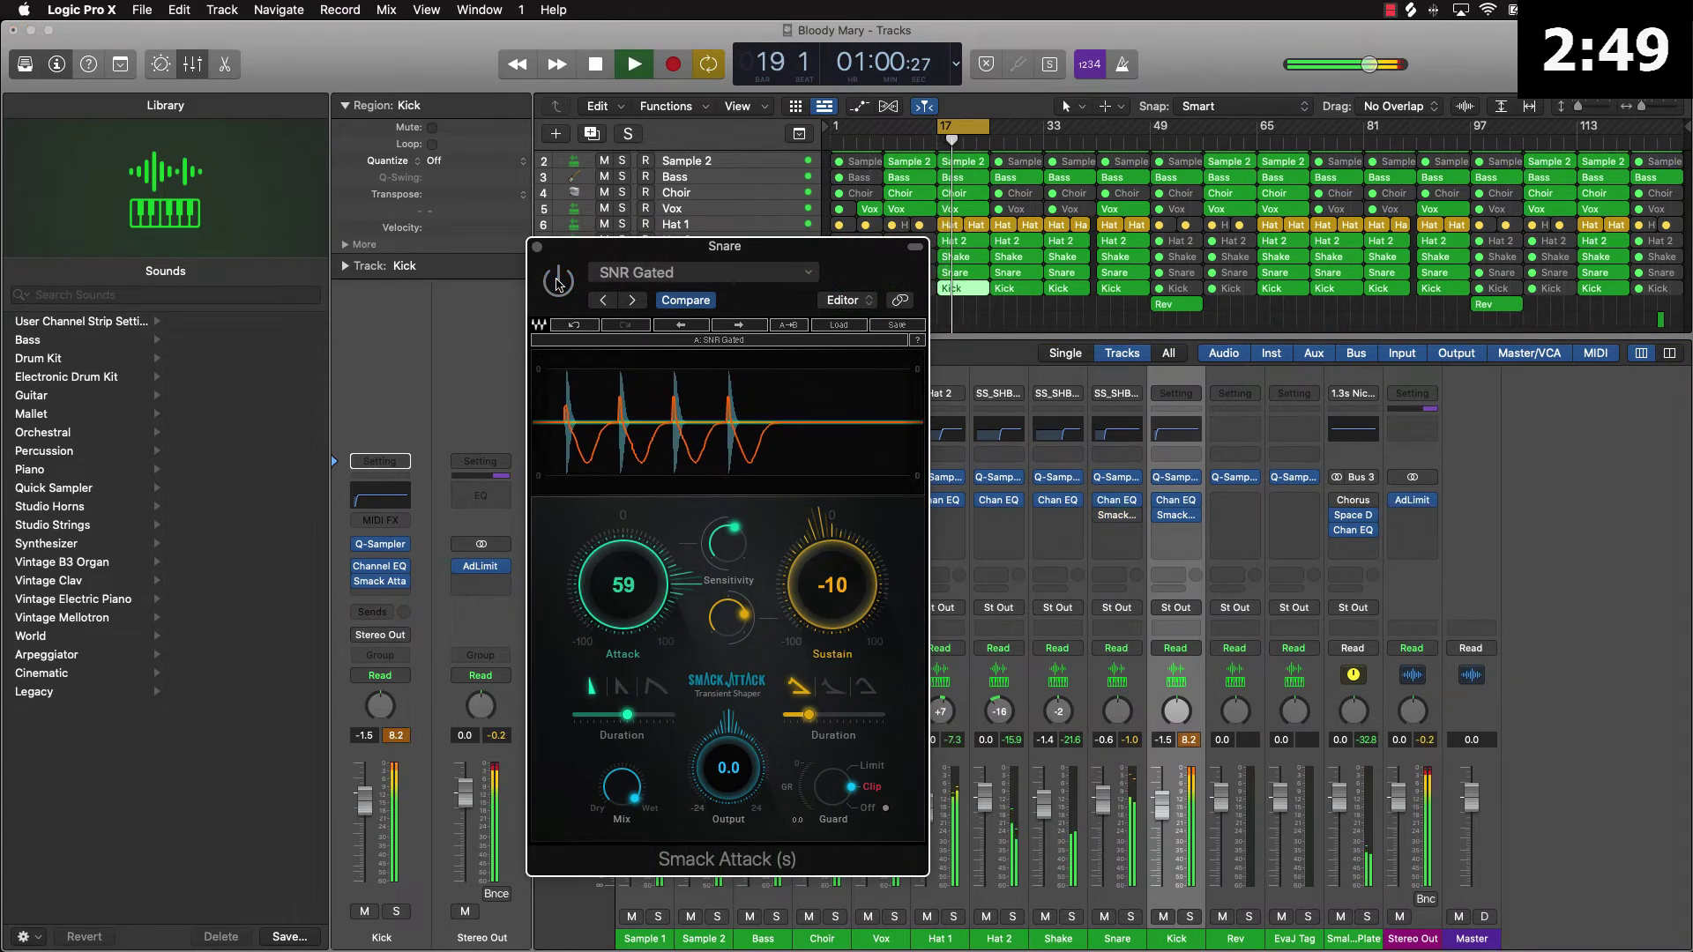
key("space")
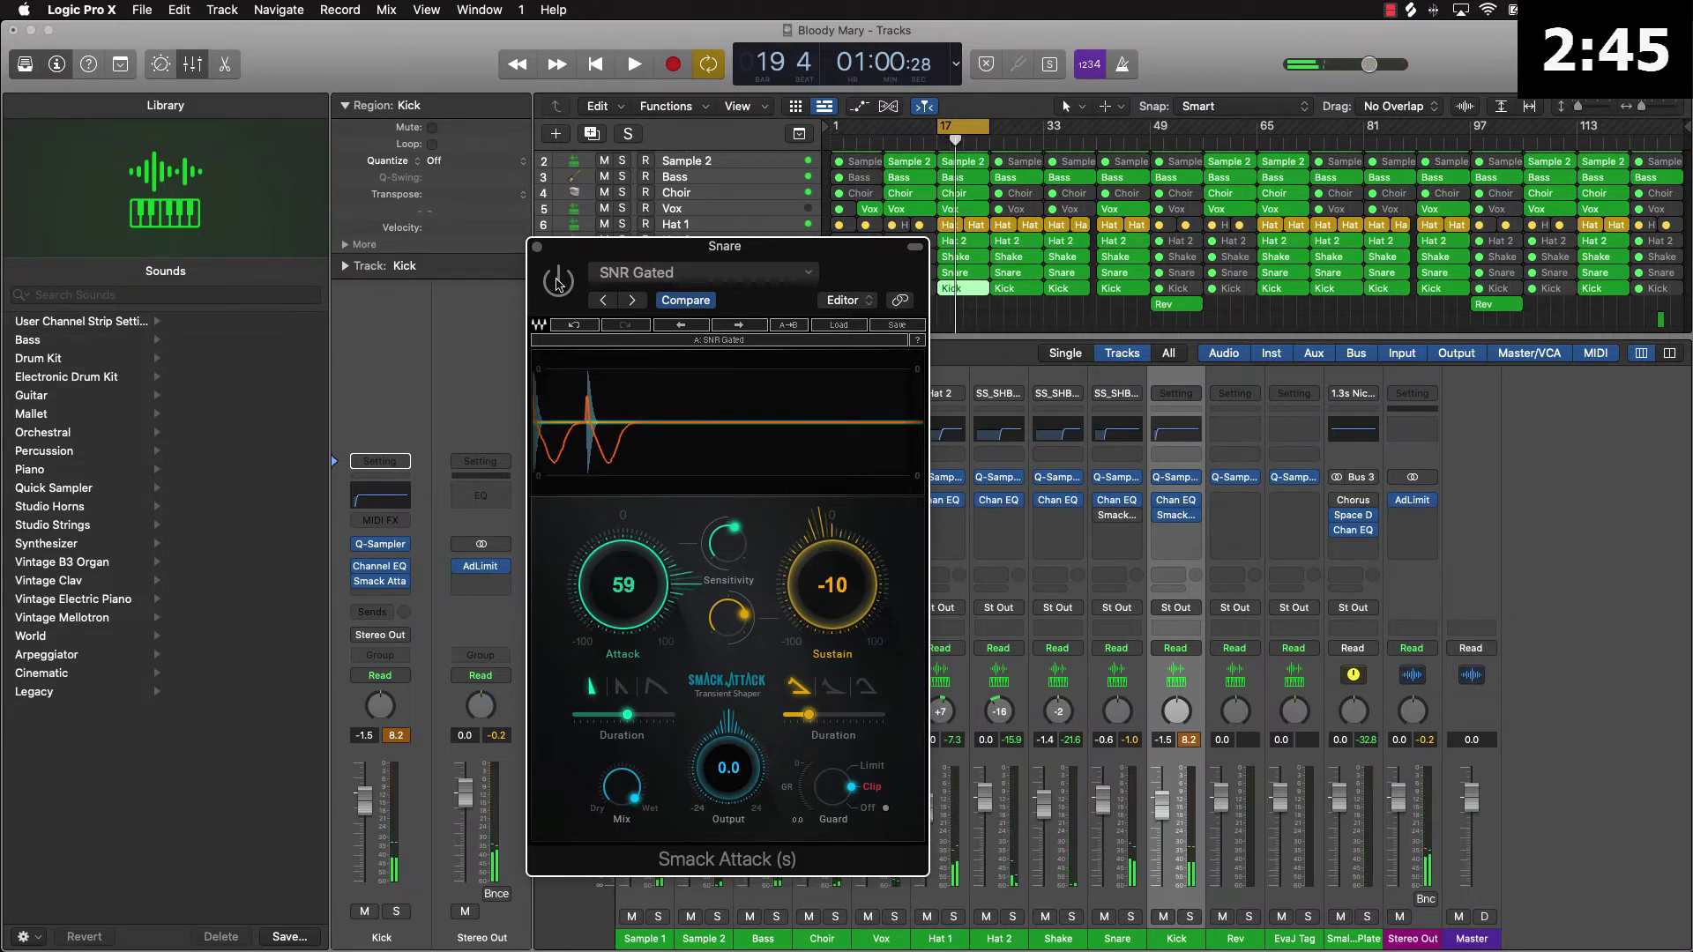
key("space")
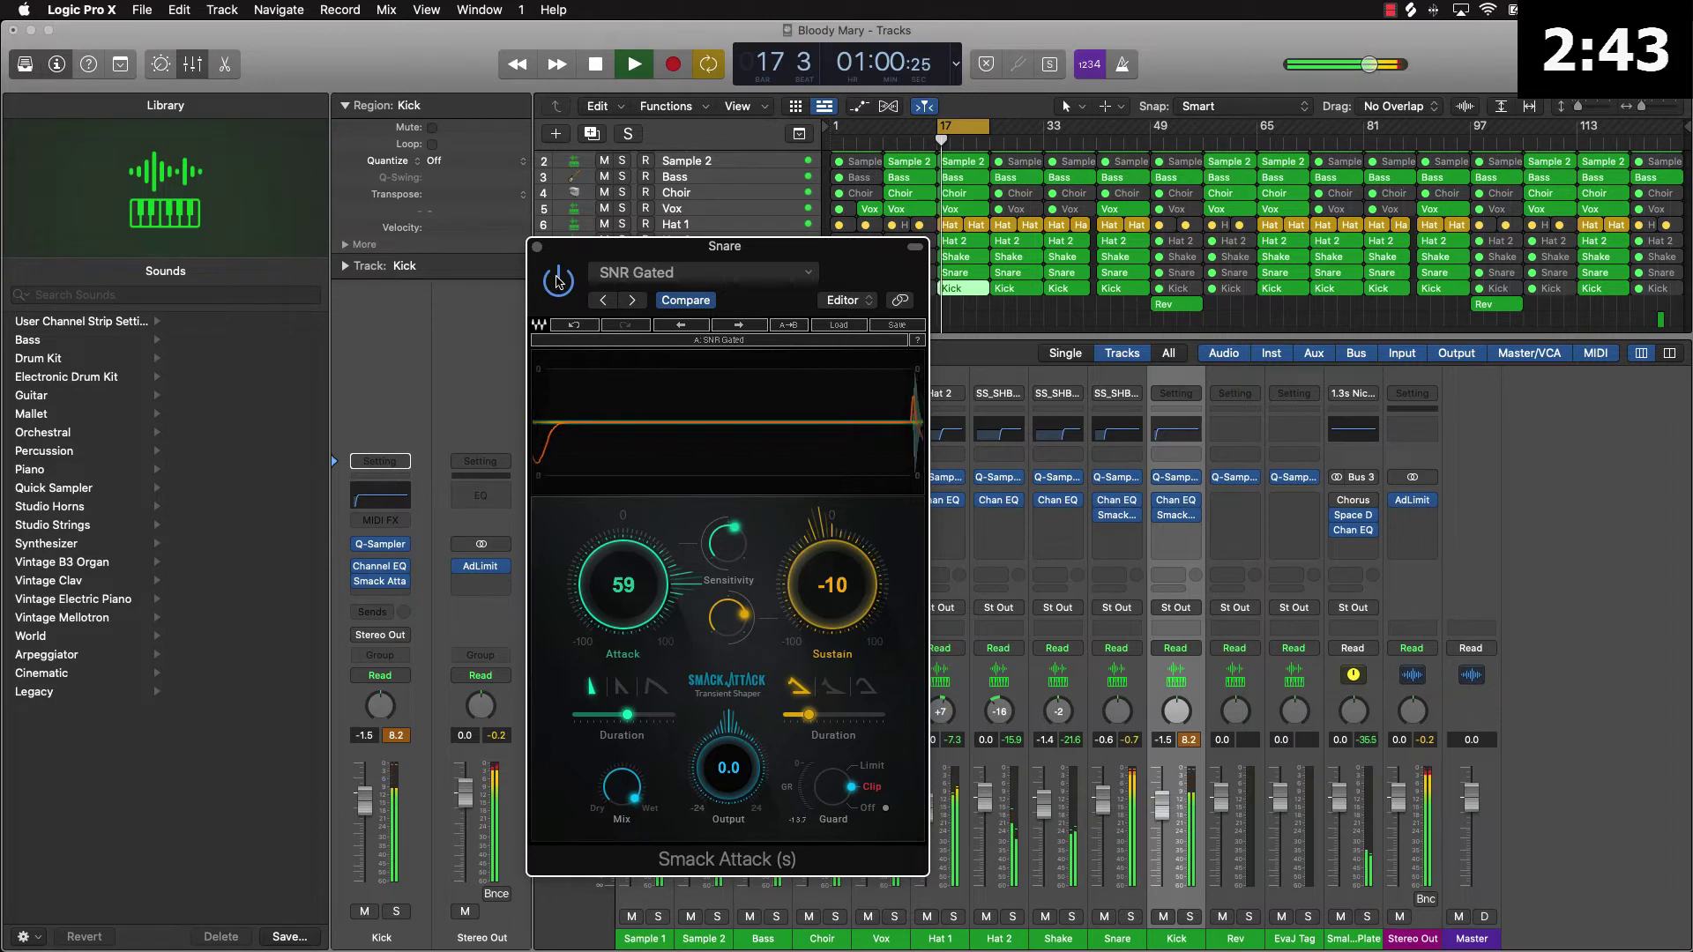
left_click(538, 247)
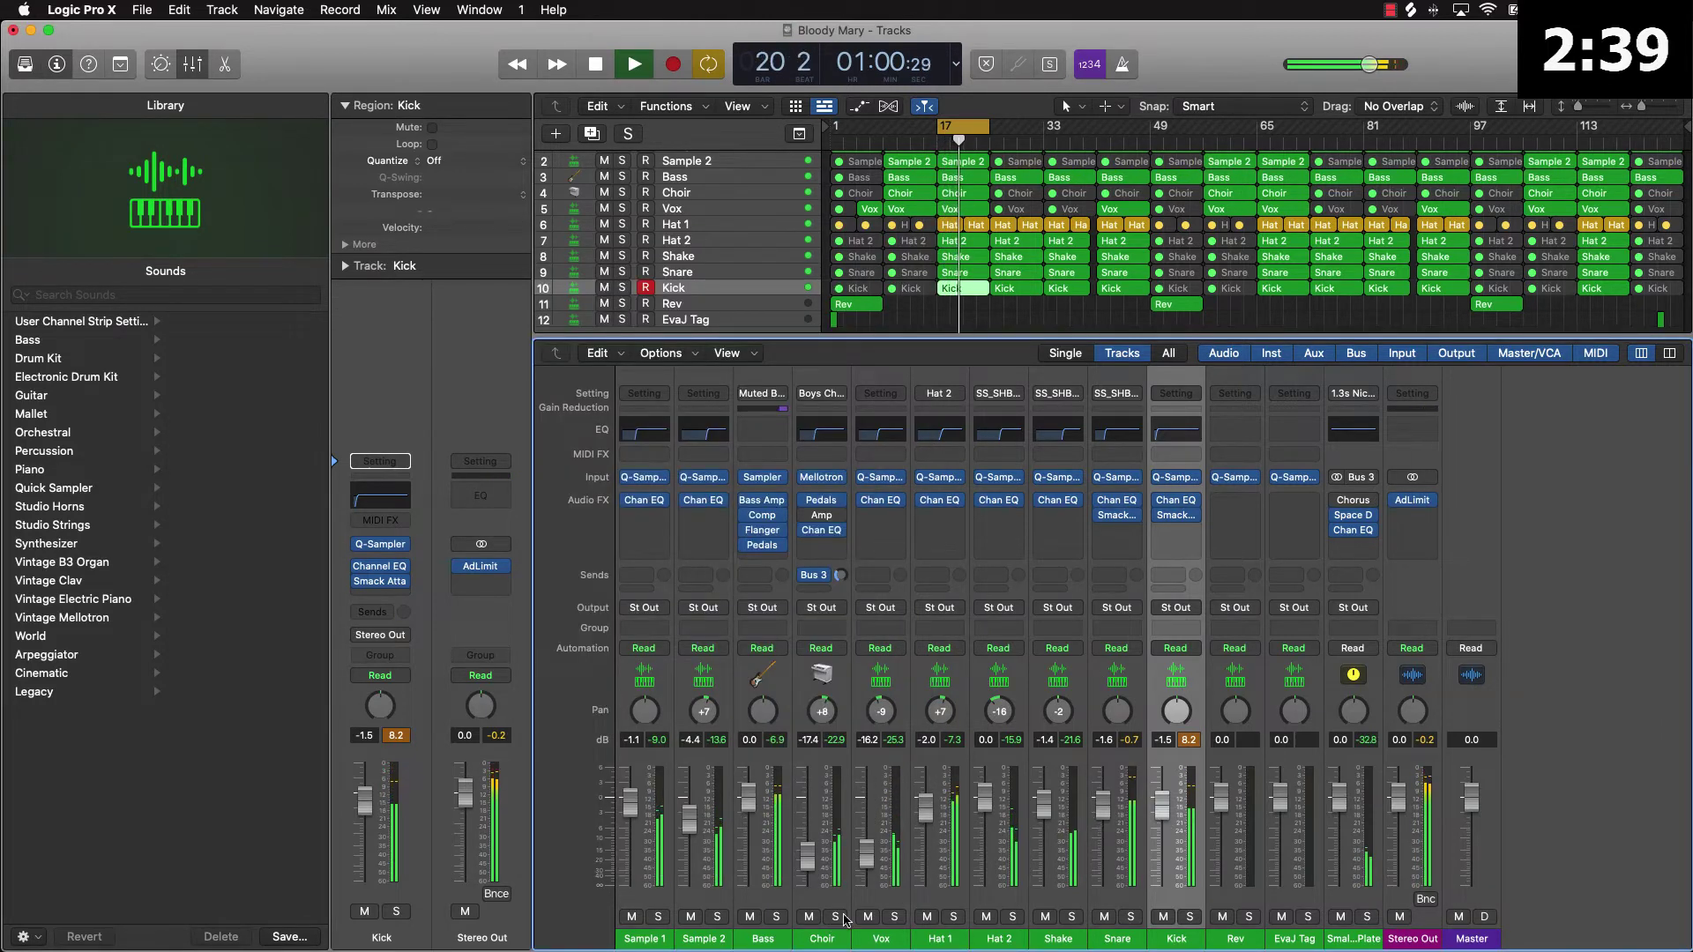
Raise the Vox fader to -13.0 dB, stop playback, and select the Vox channel
key("space")
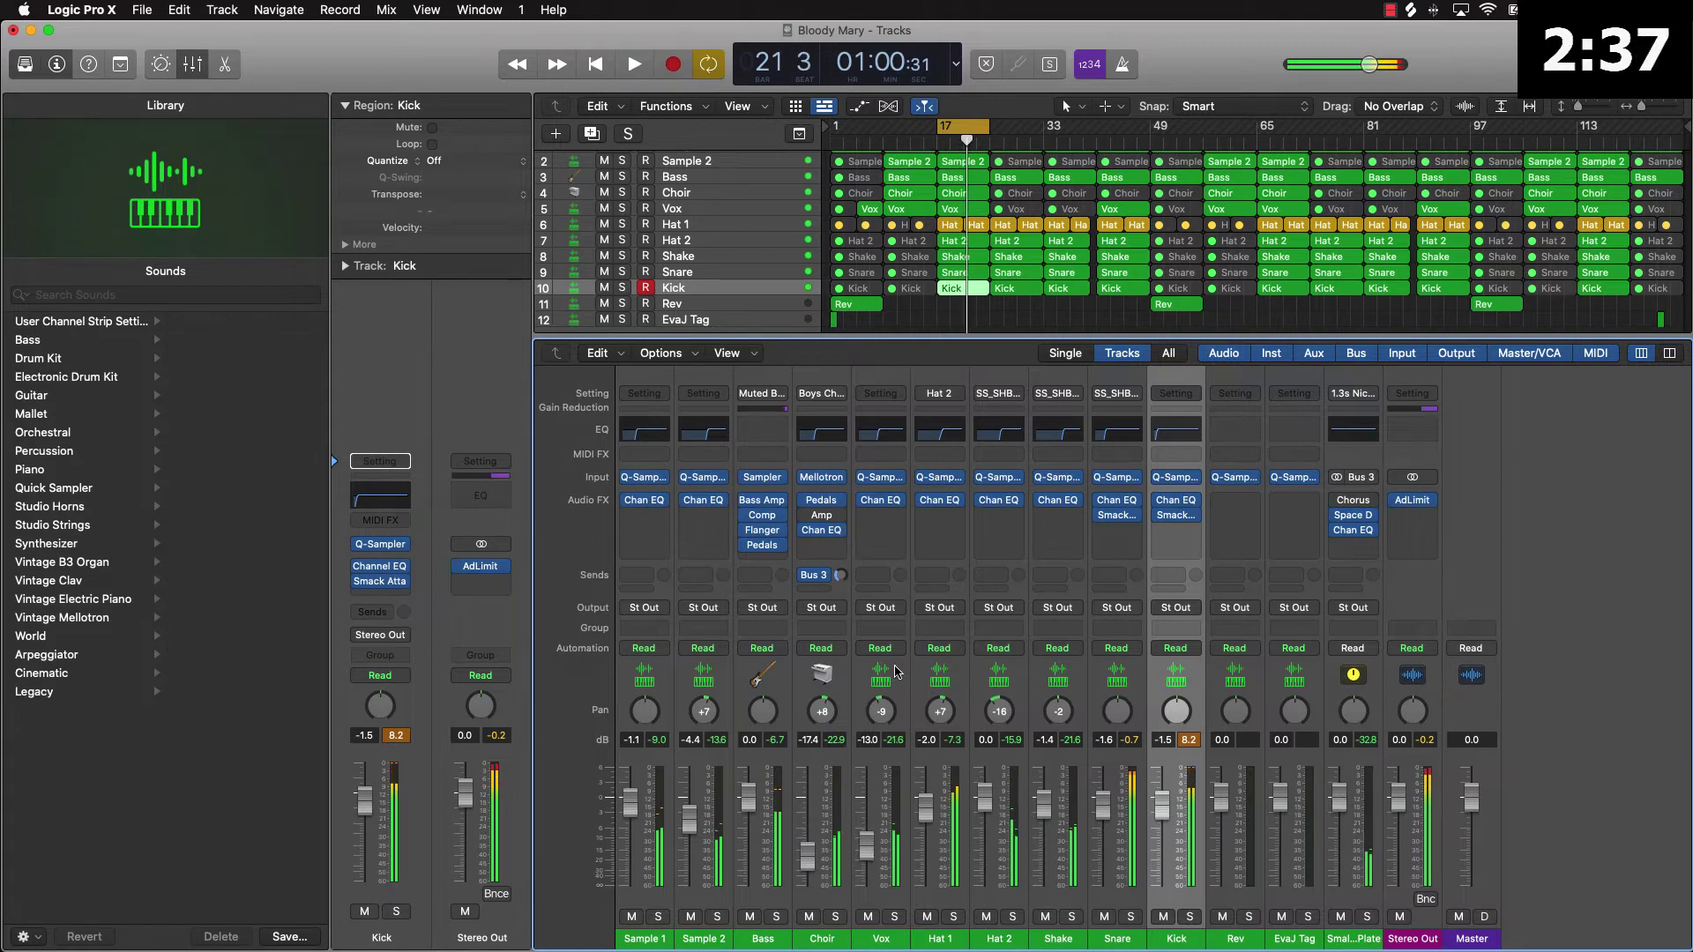
left_click(887, 897)
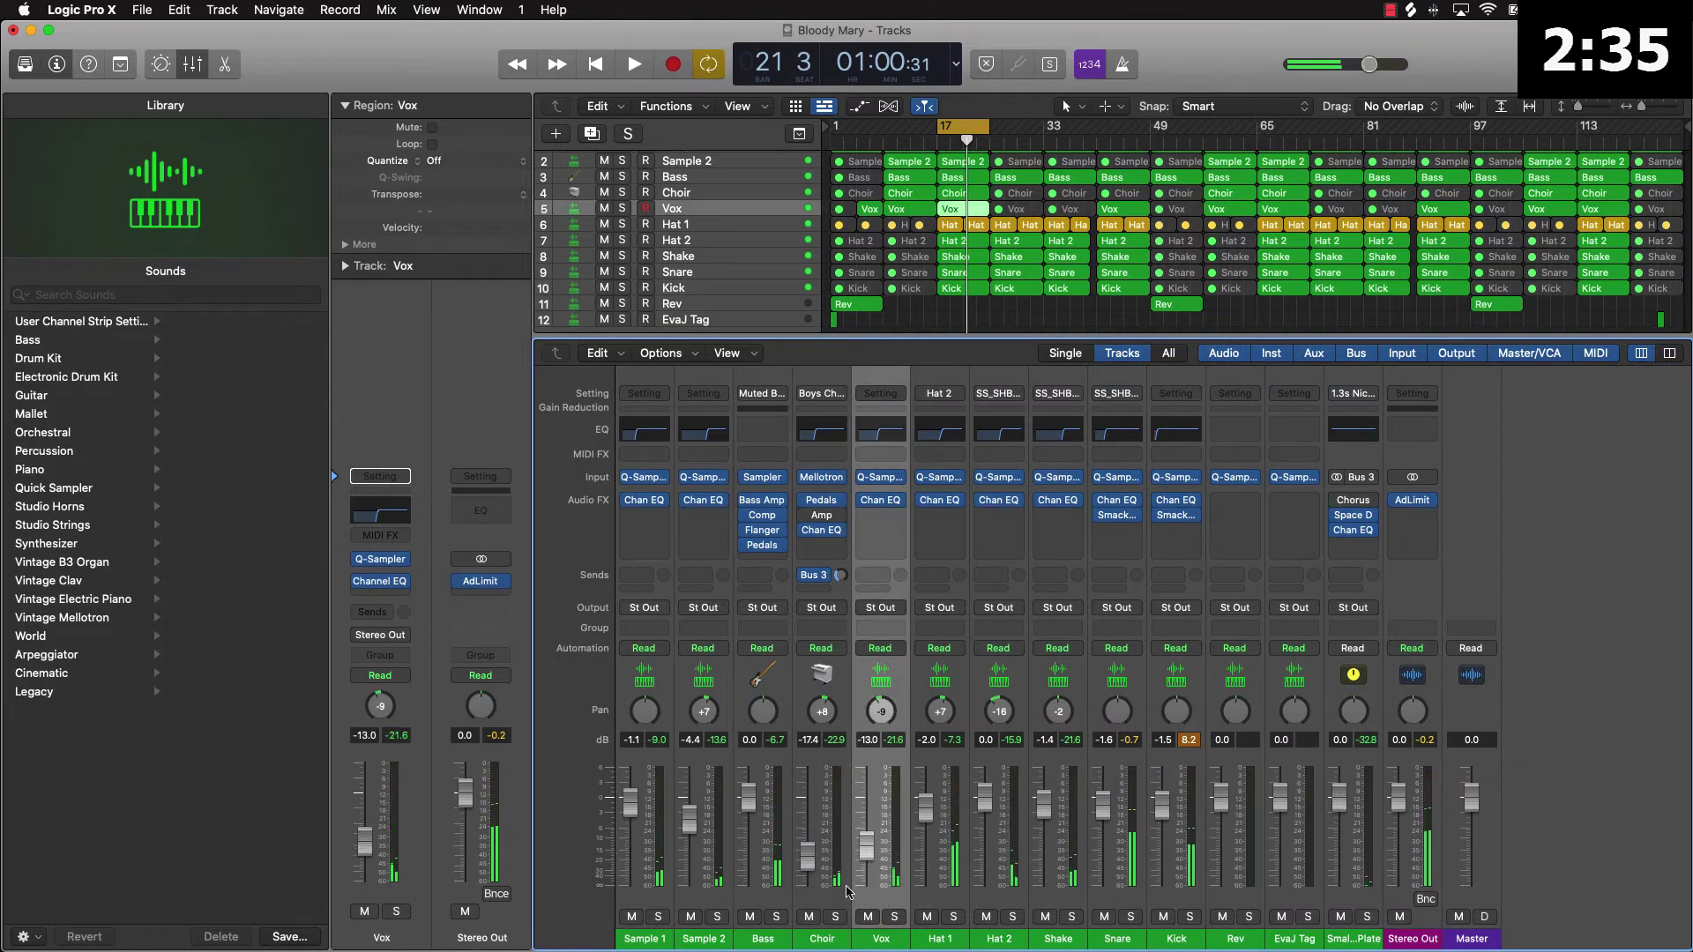
Add a send from the Vox channel to Bus 1
left_click(873, 575)
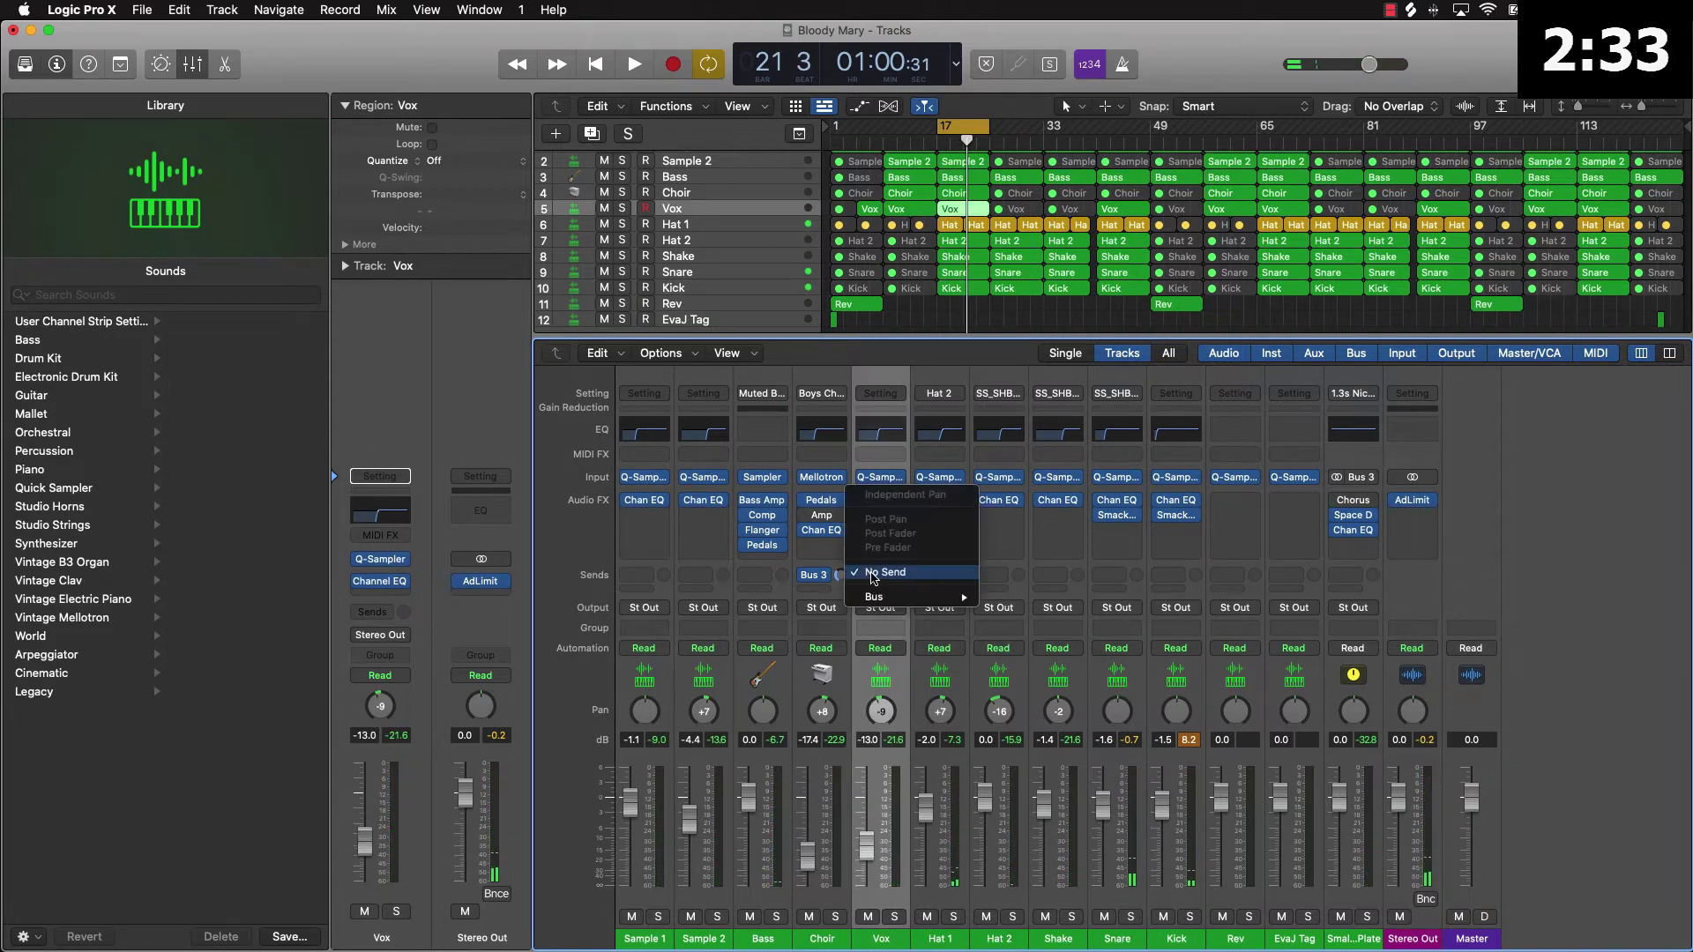
mouse_move(903, 605)
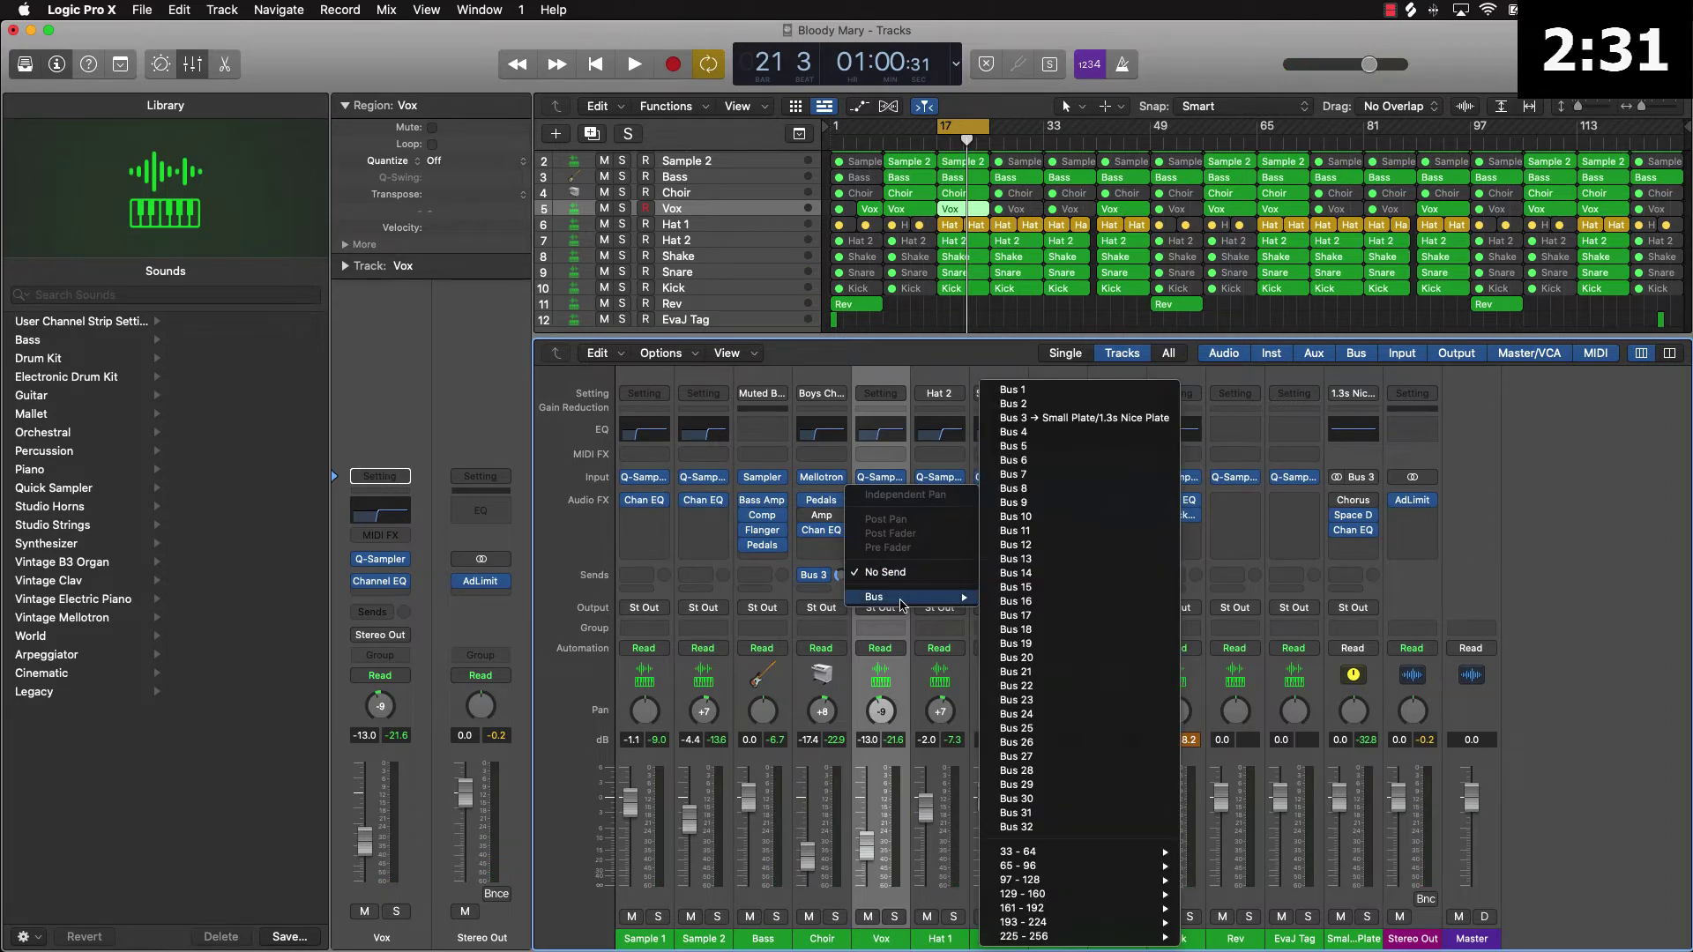
left_click(1031, 394)
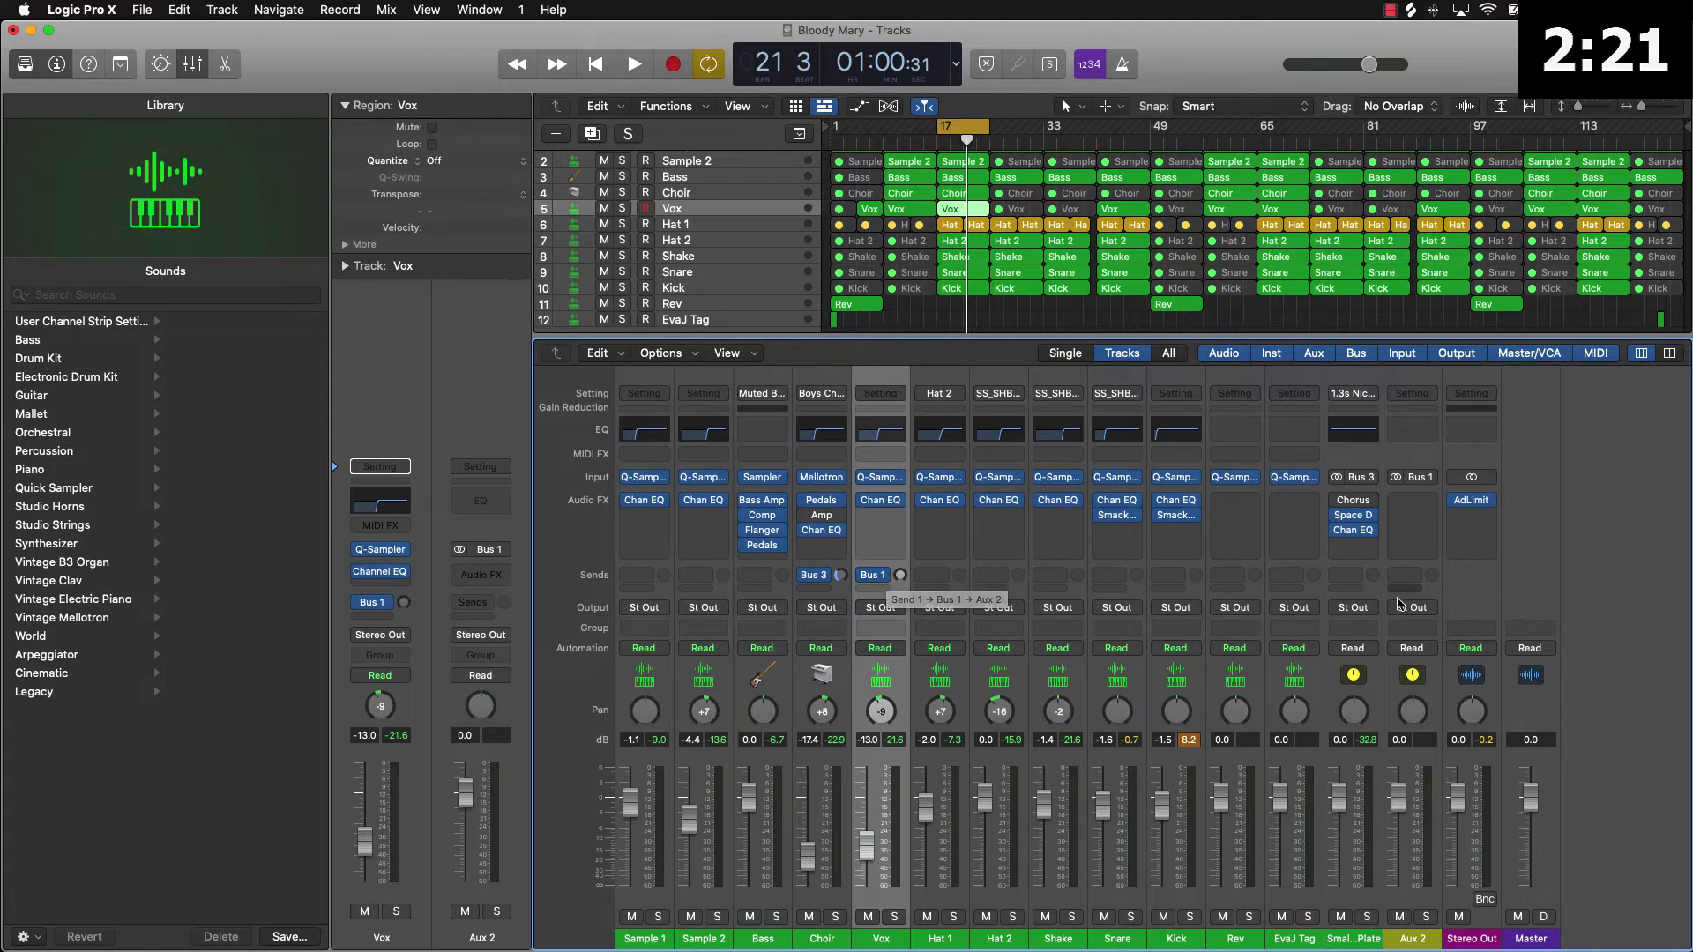
left_click(893, 574)
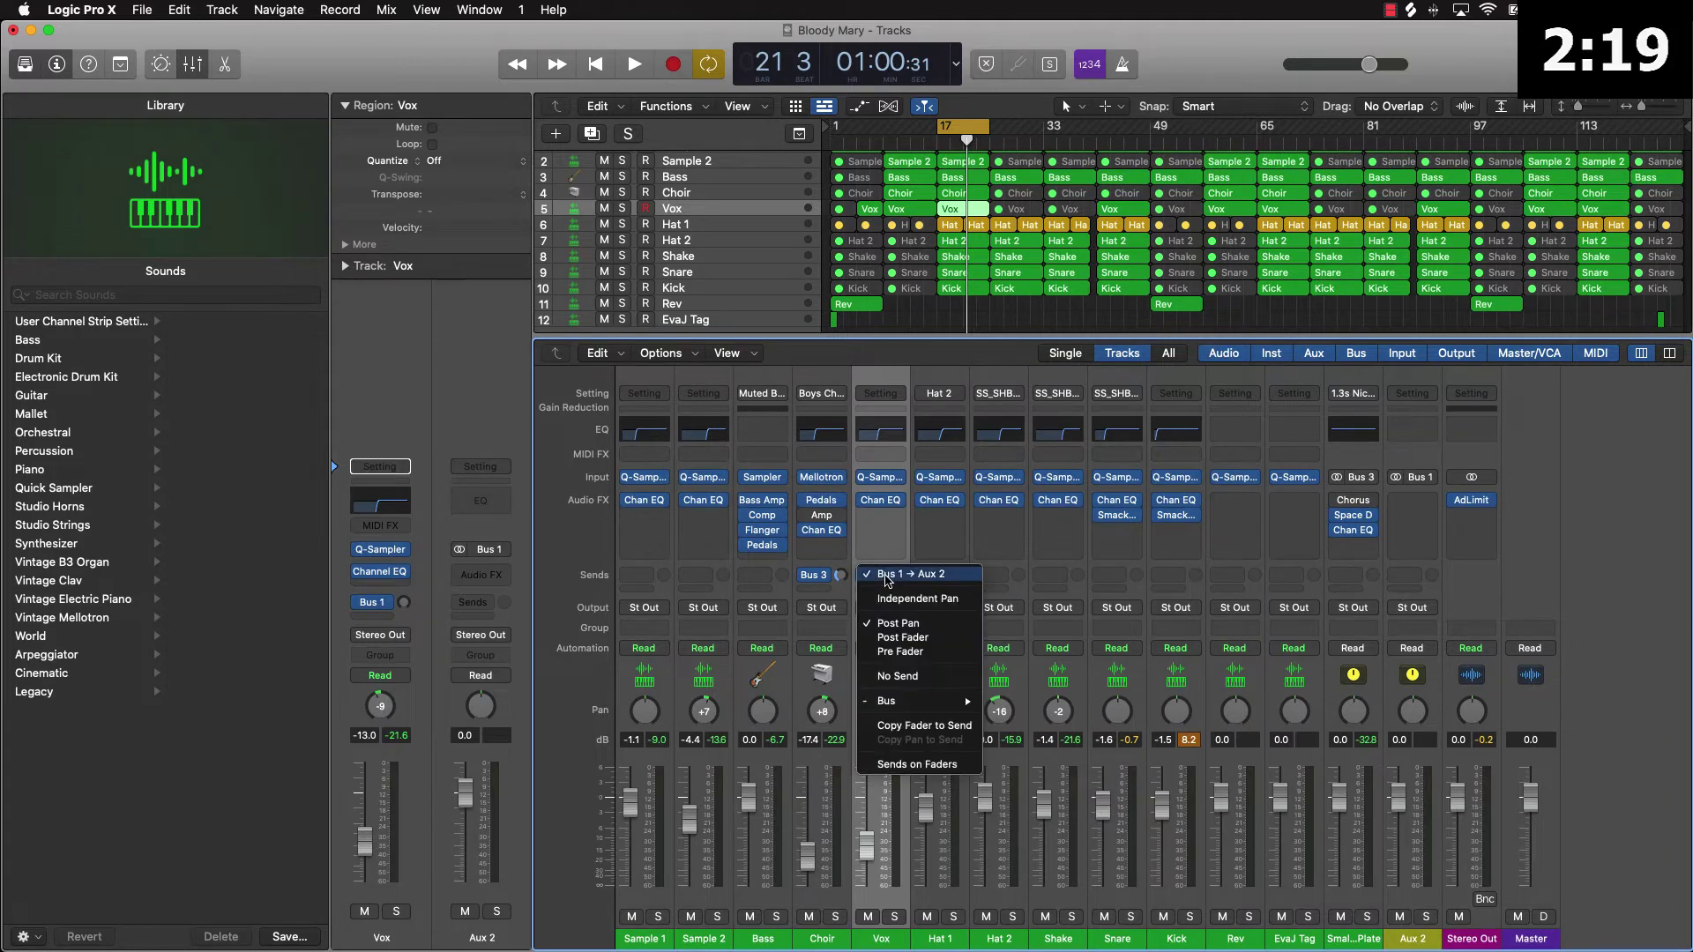
mouse_move(935, 701)
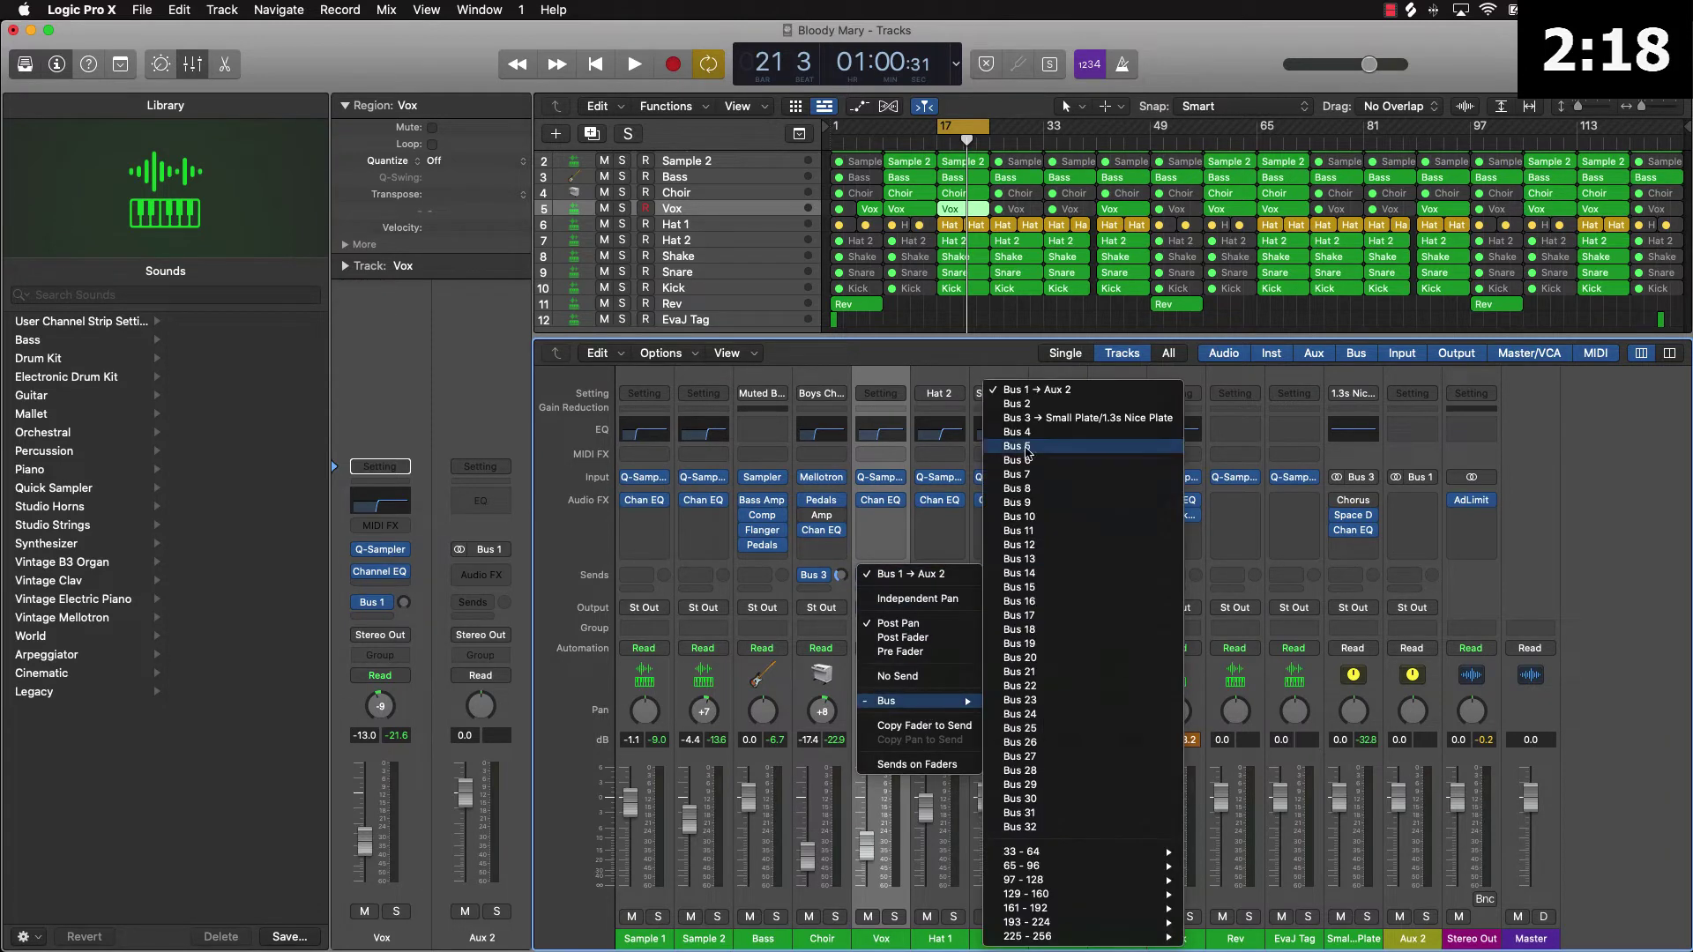
left_click(1025, 390)
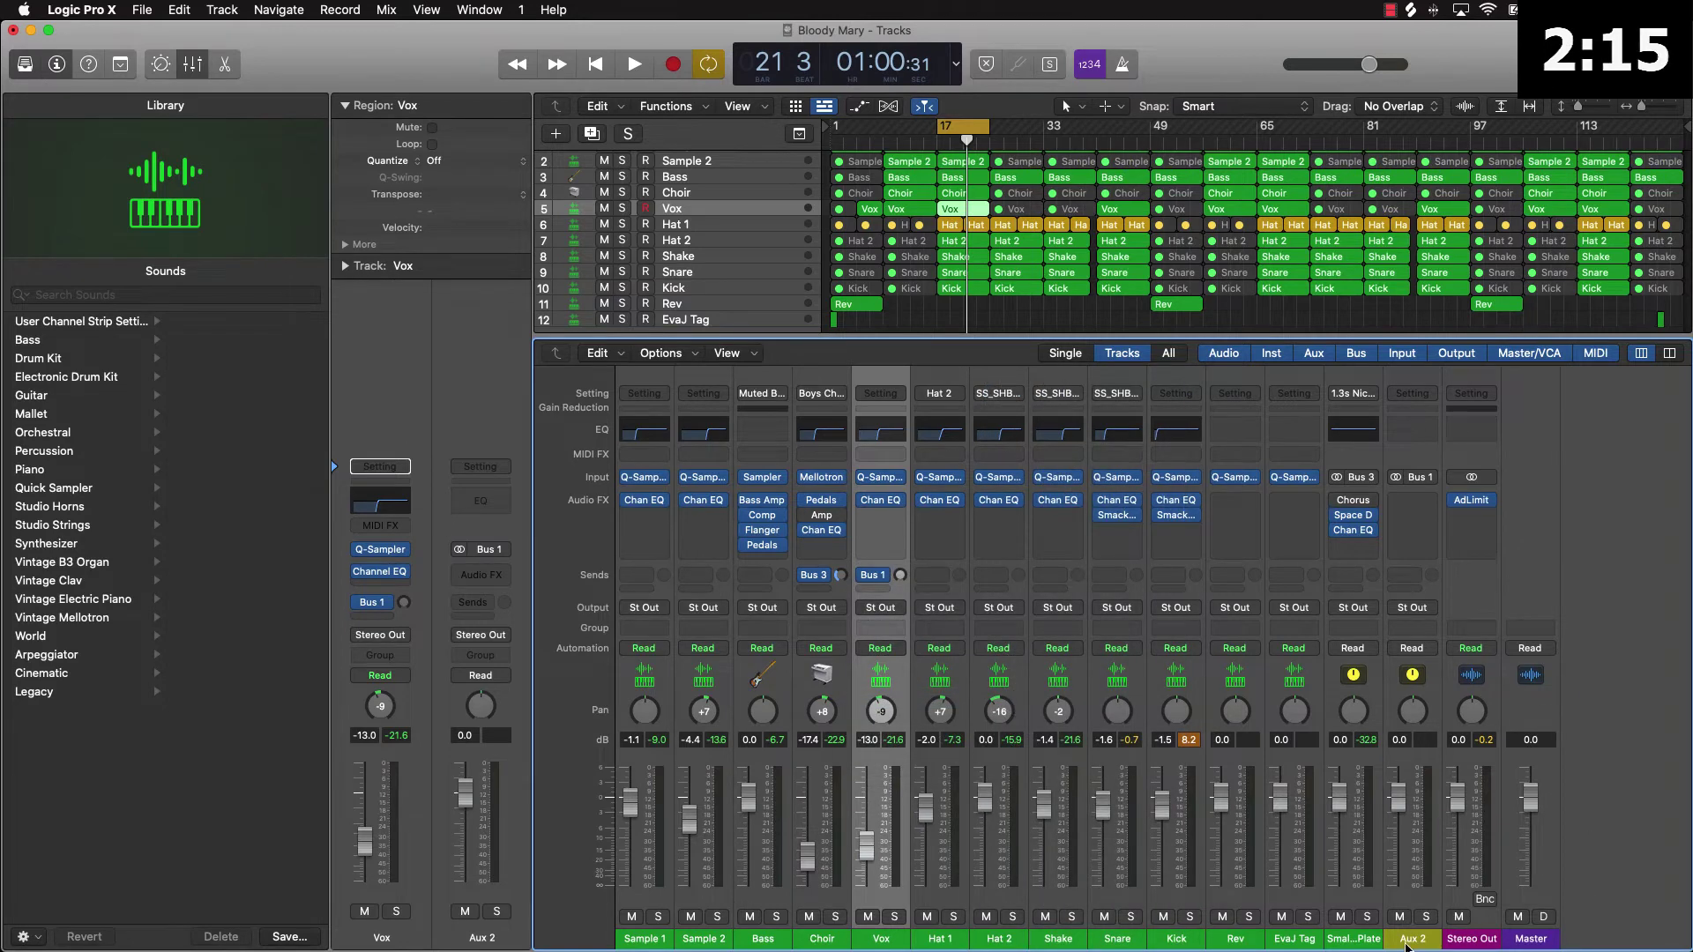
Rename the Aux 2 channel as Reverb and insert ValhallaRoom in stereo on it
double_click(1411, 940)
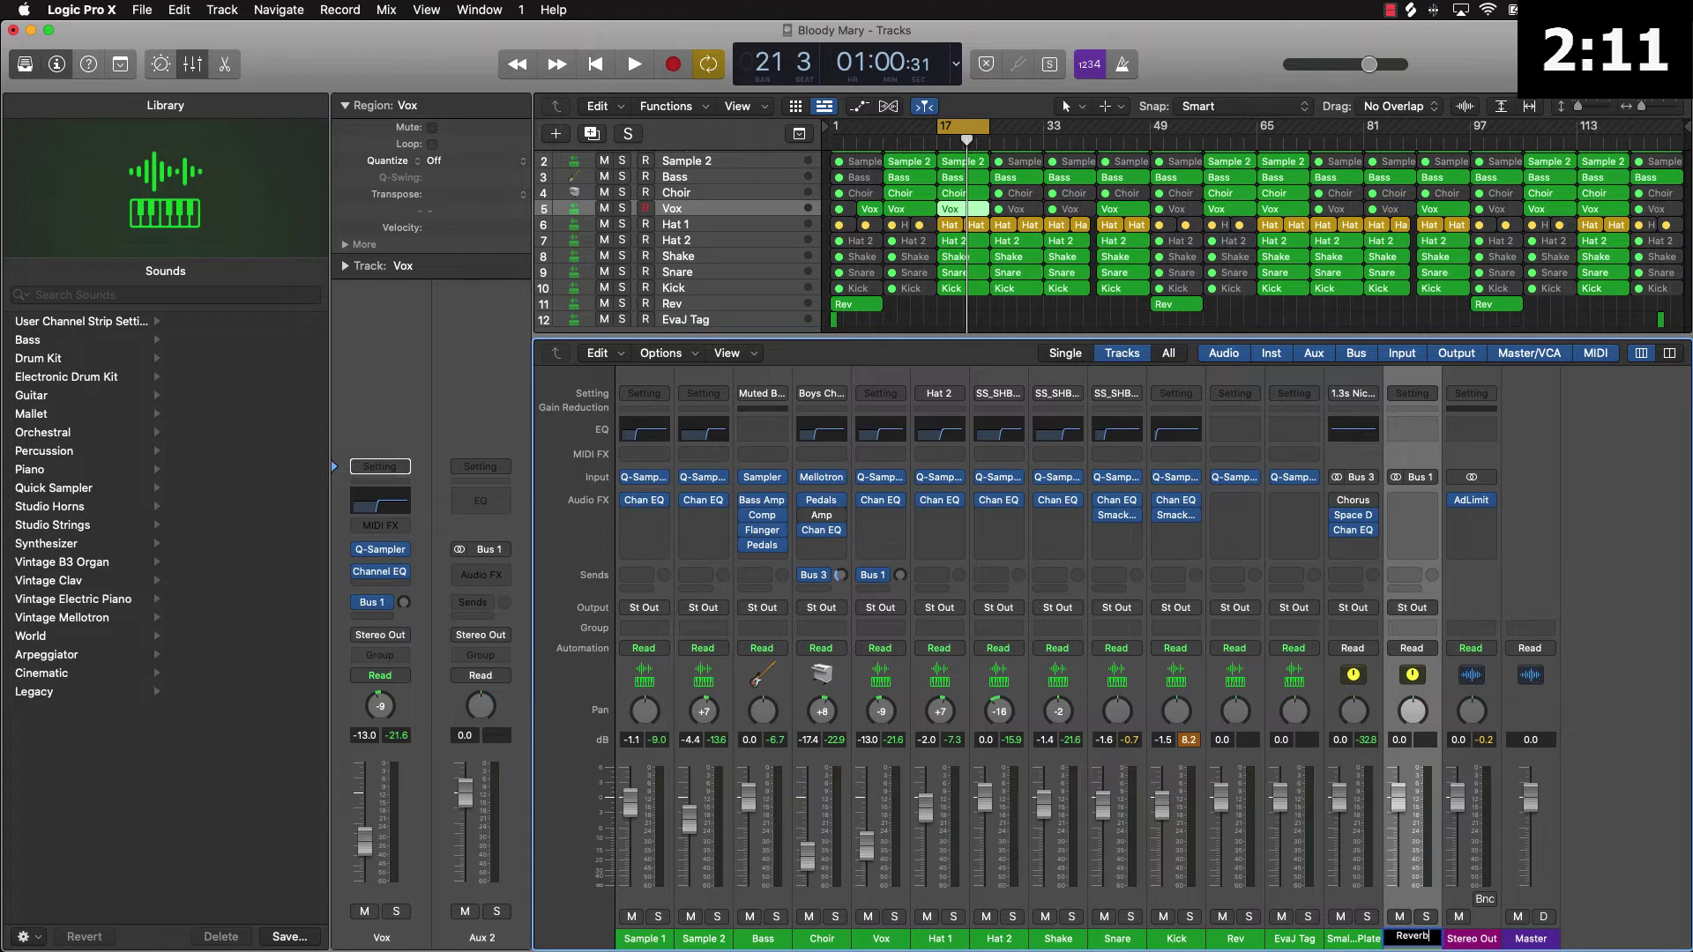
left_click(1469, 523)
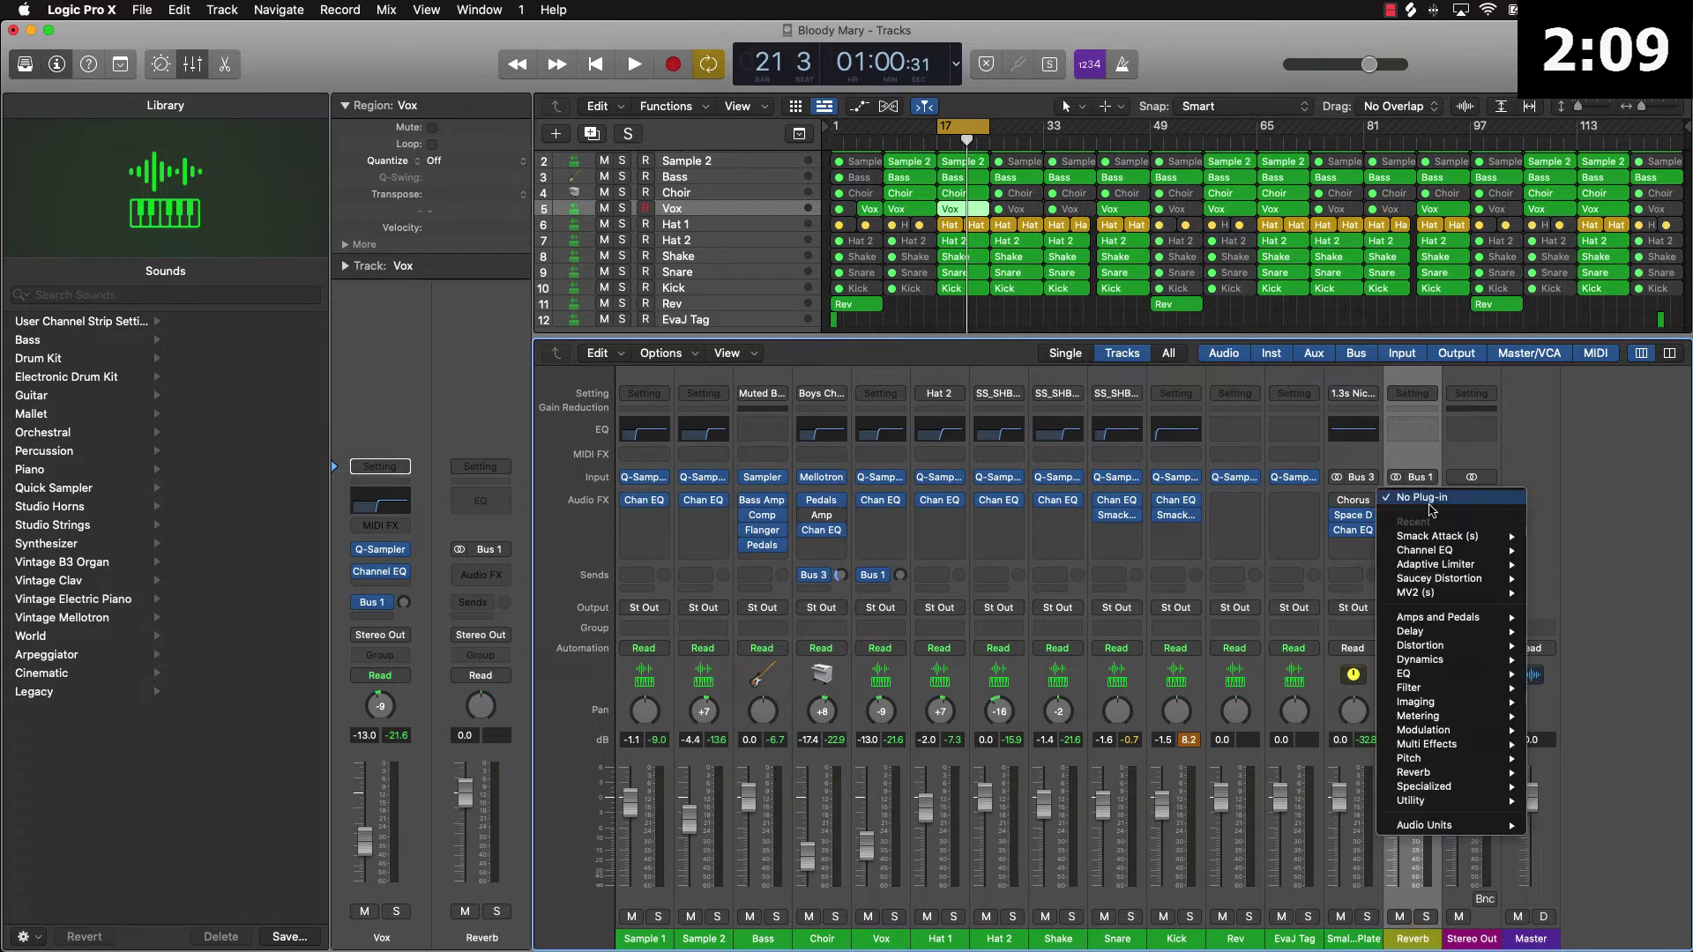
mouse_move(1443, 834)
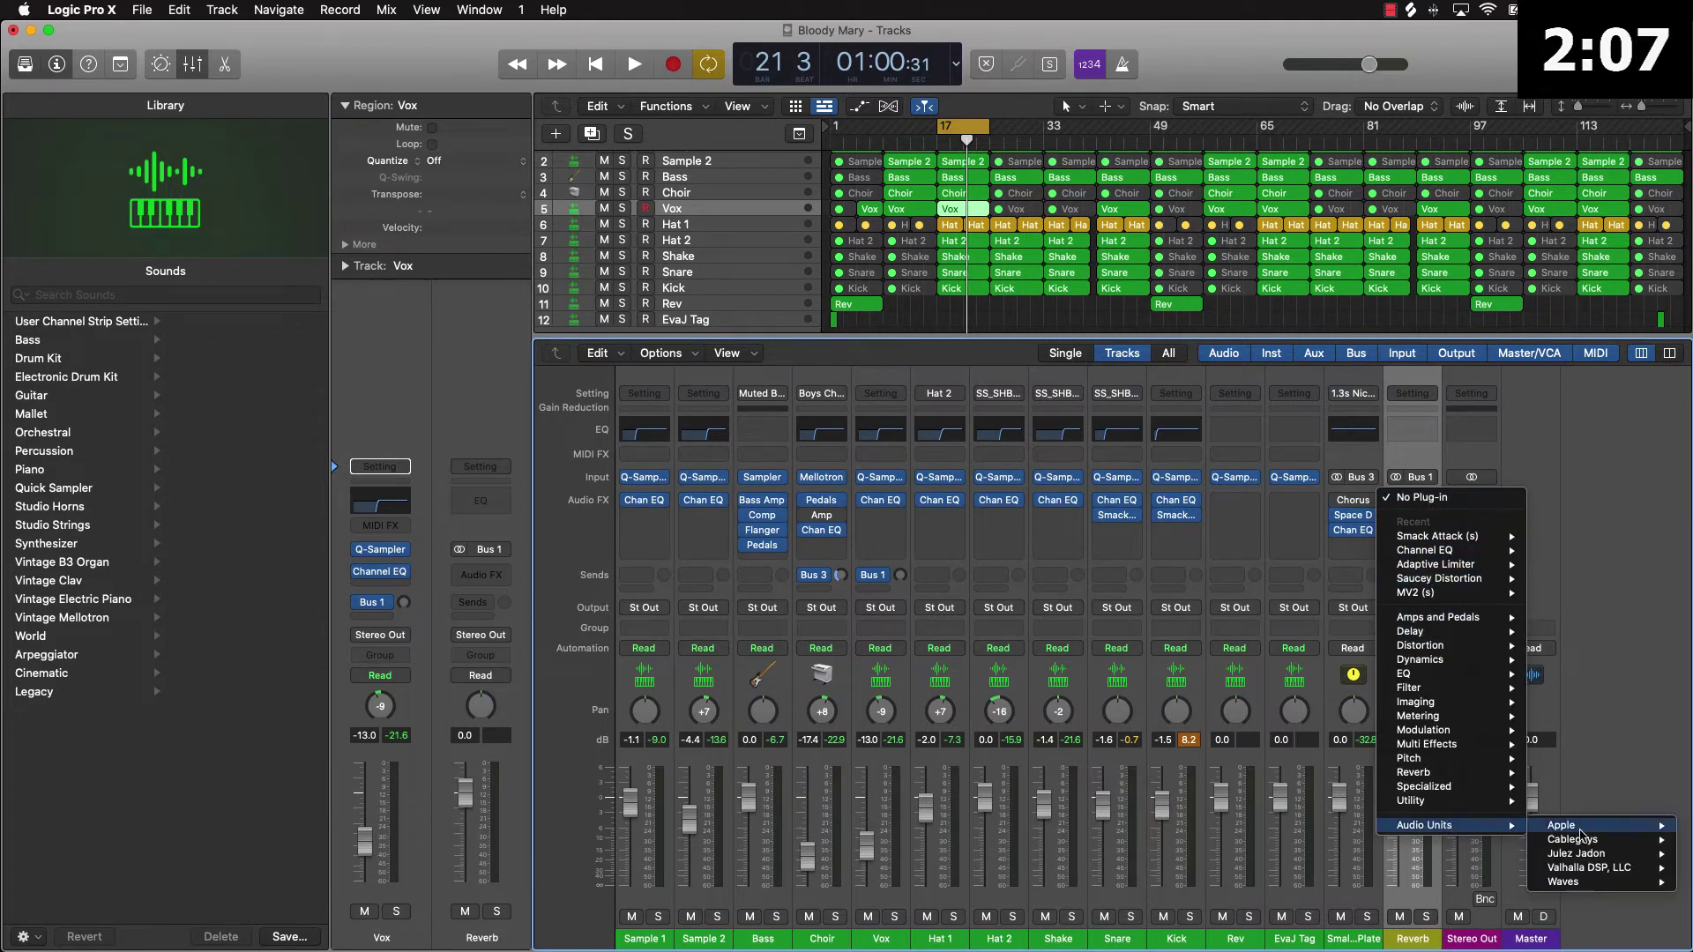
mouse_move(1588, 868)
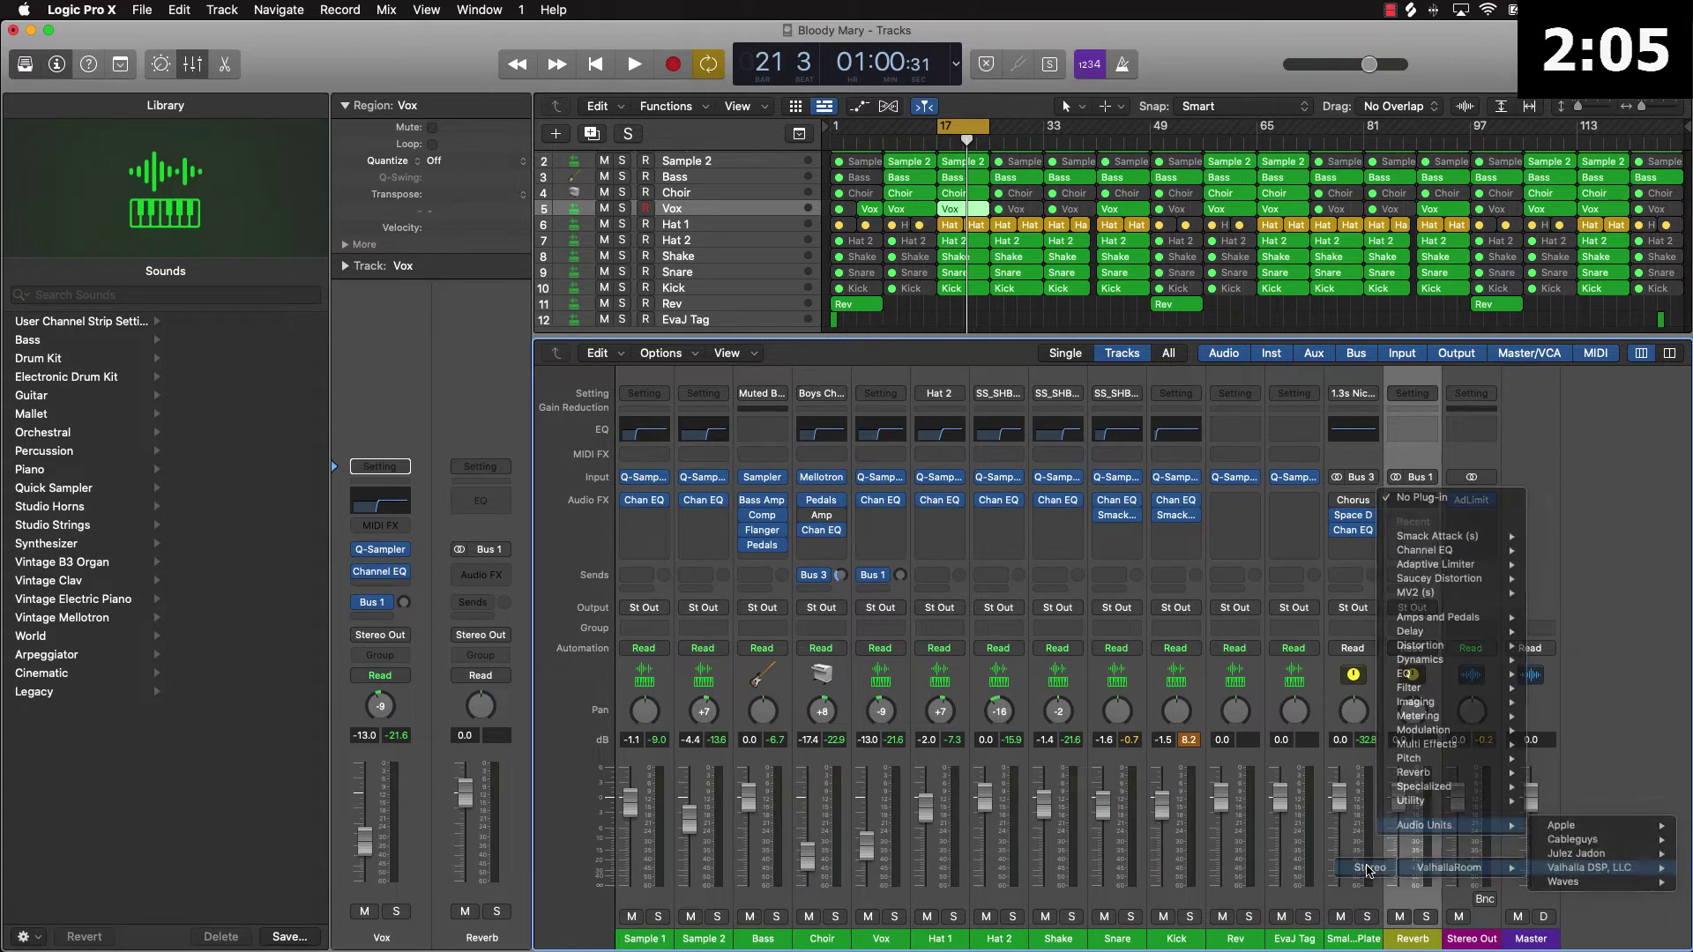
left_click(1372, 868)
Set ValhallaRoom's High Cut to 9510 Hz, Depth to 53.5% and Decay to 9.27 s, and close its window
left_click_drag(762, 510, 813, 508)
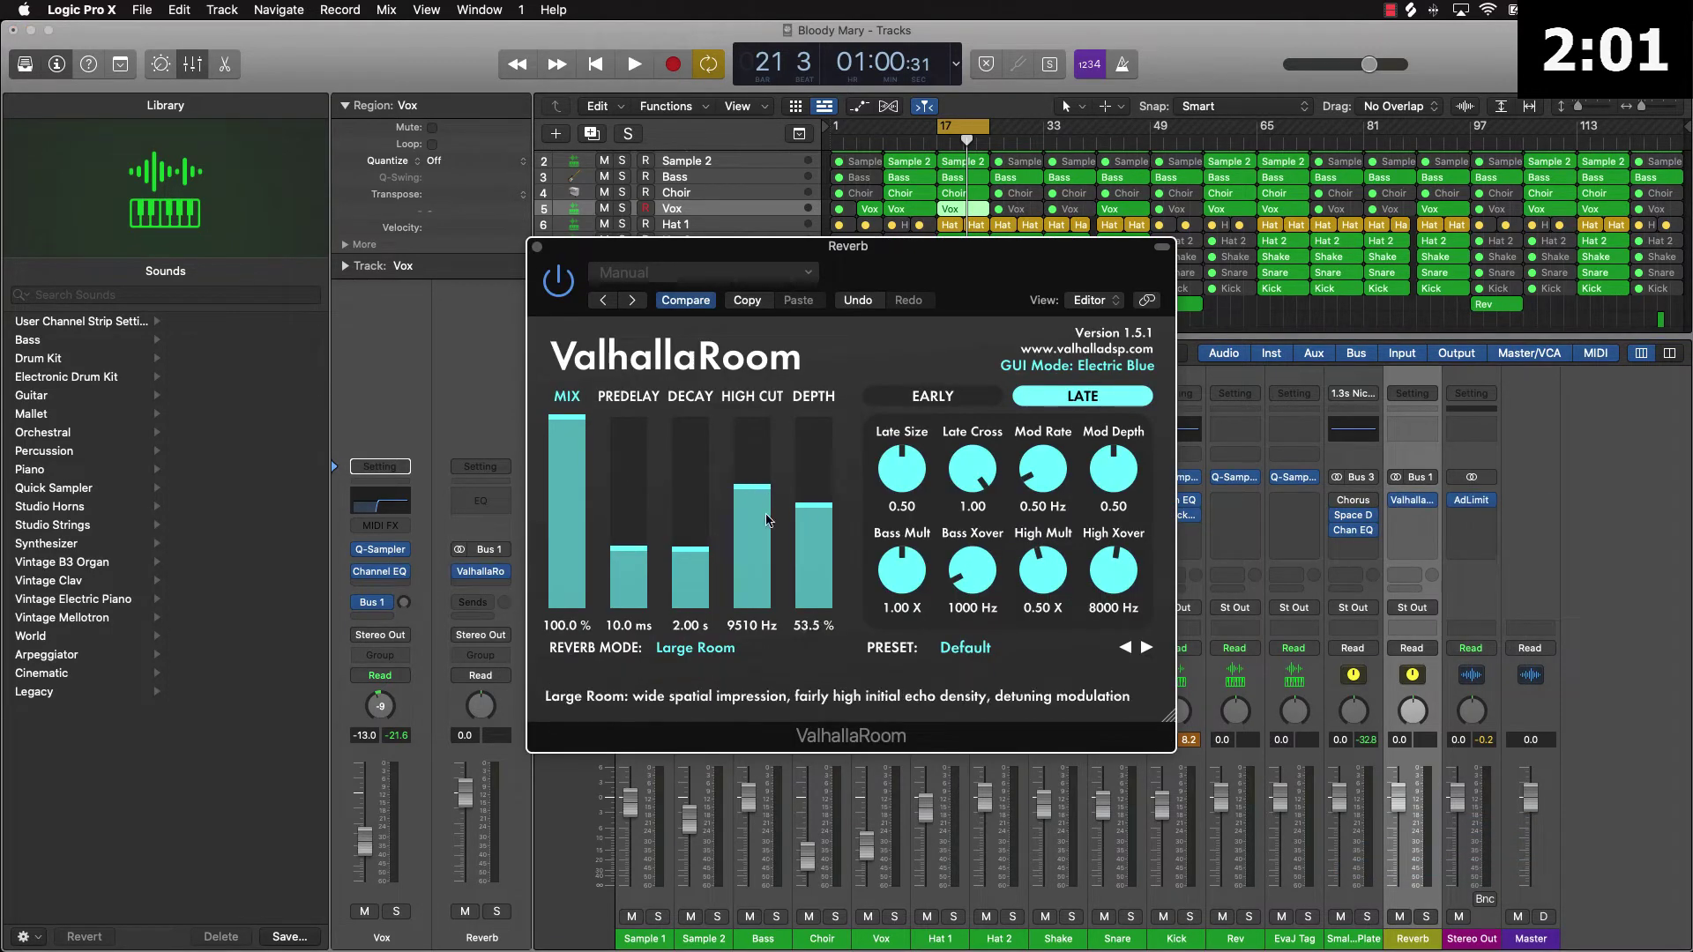
left_click_drag(690, 558, 639, 507)
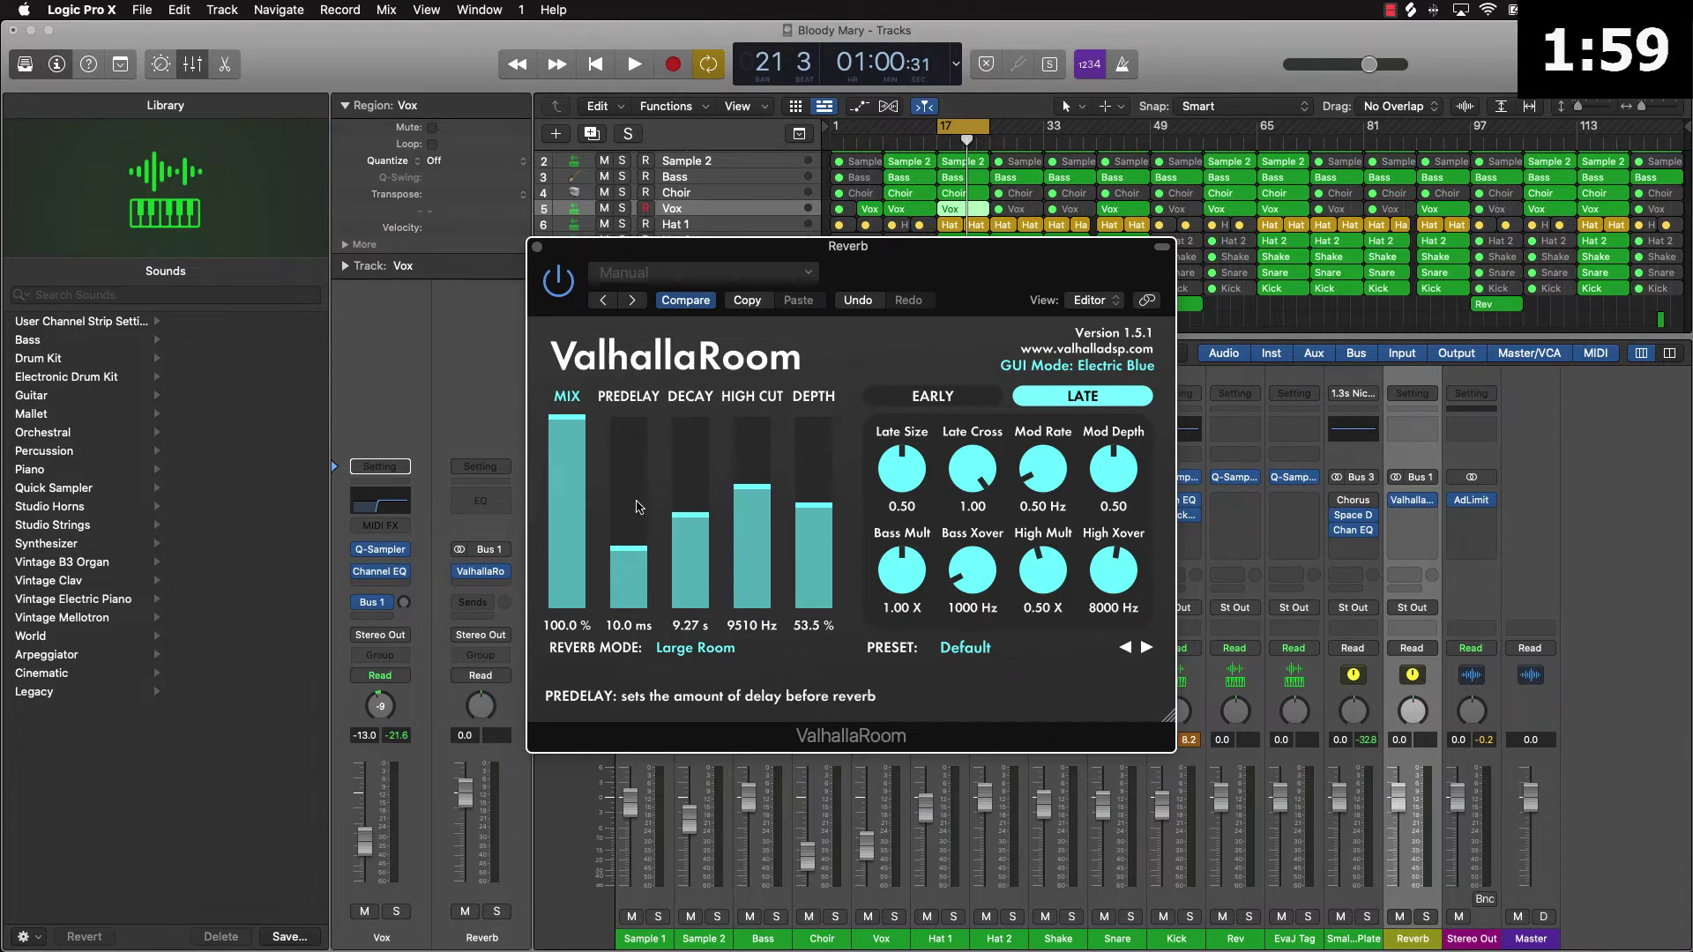
left_click(536, 247)
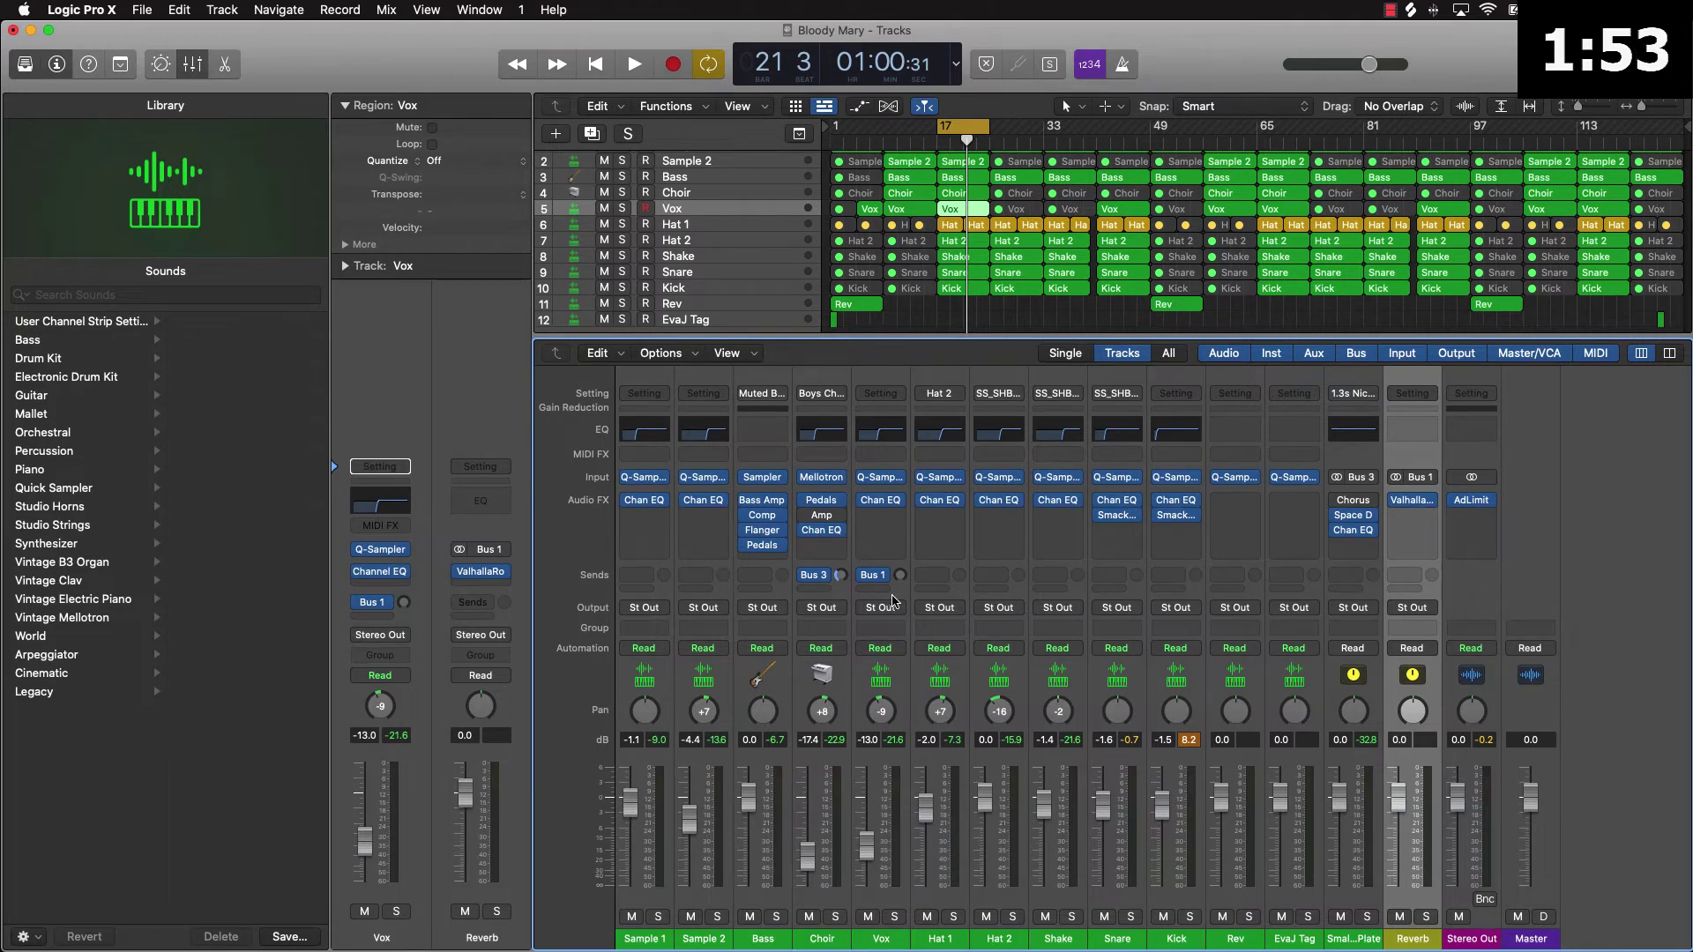
Raise the Vox channel's Bus 1 send level and audition the reverb in the loop
left_click(939, 318)
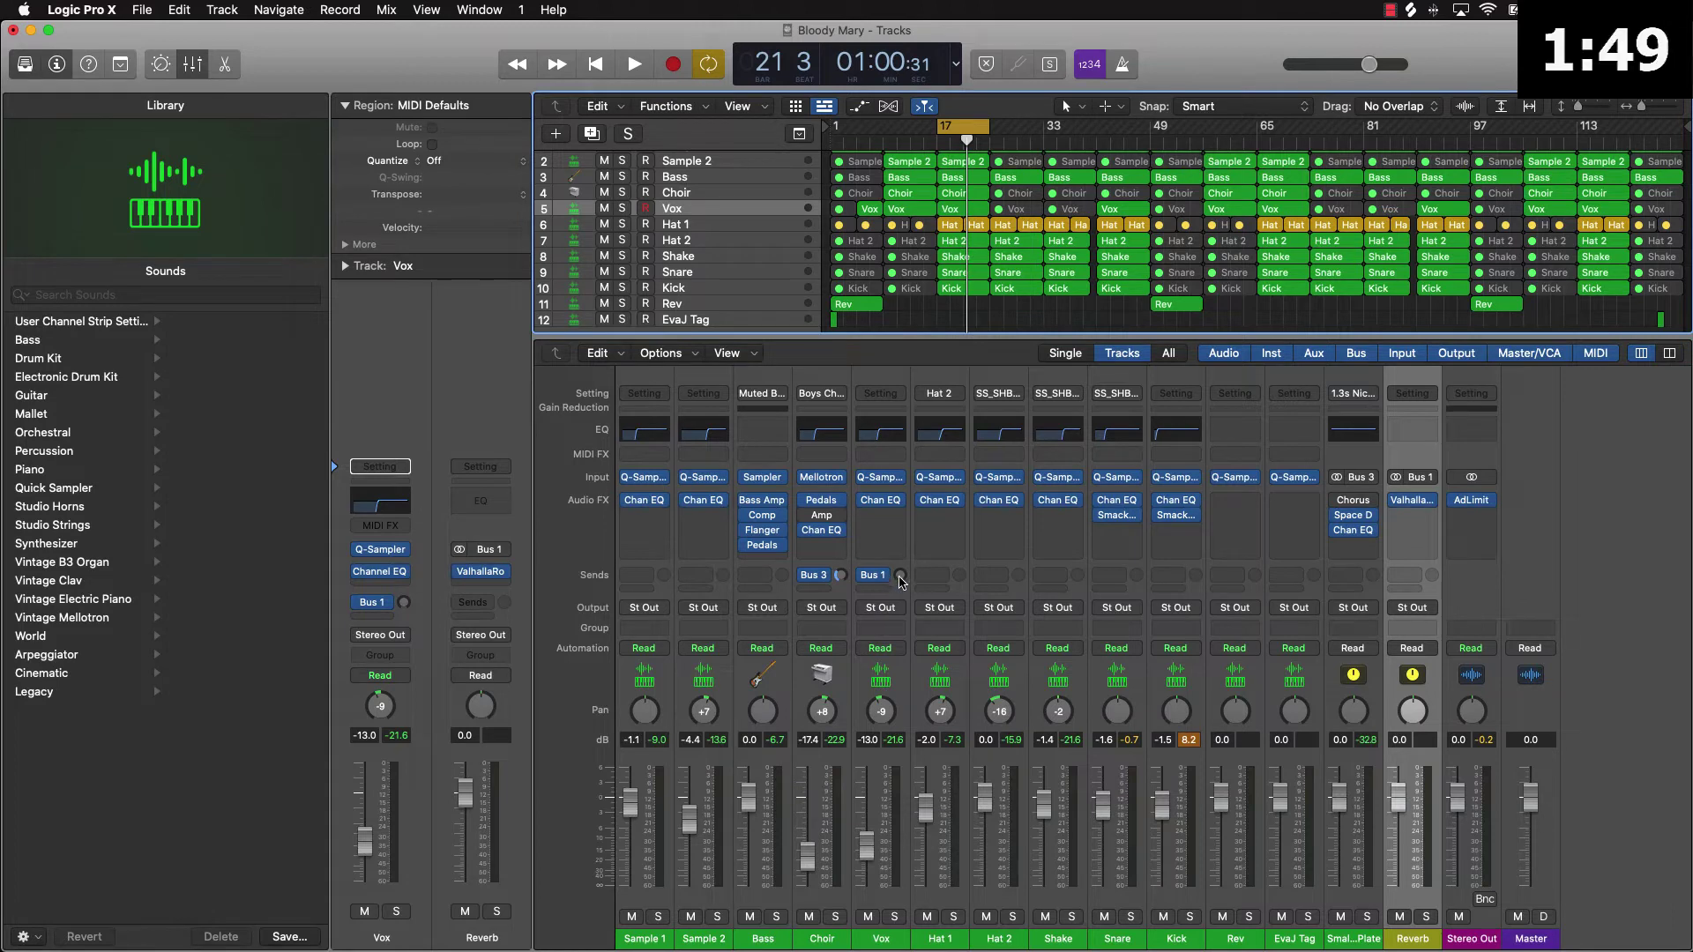
left_click_drag(901, 579, 895, 464)
key("space")
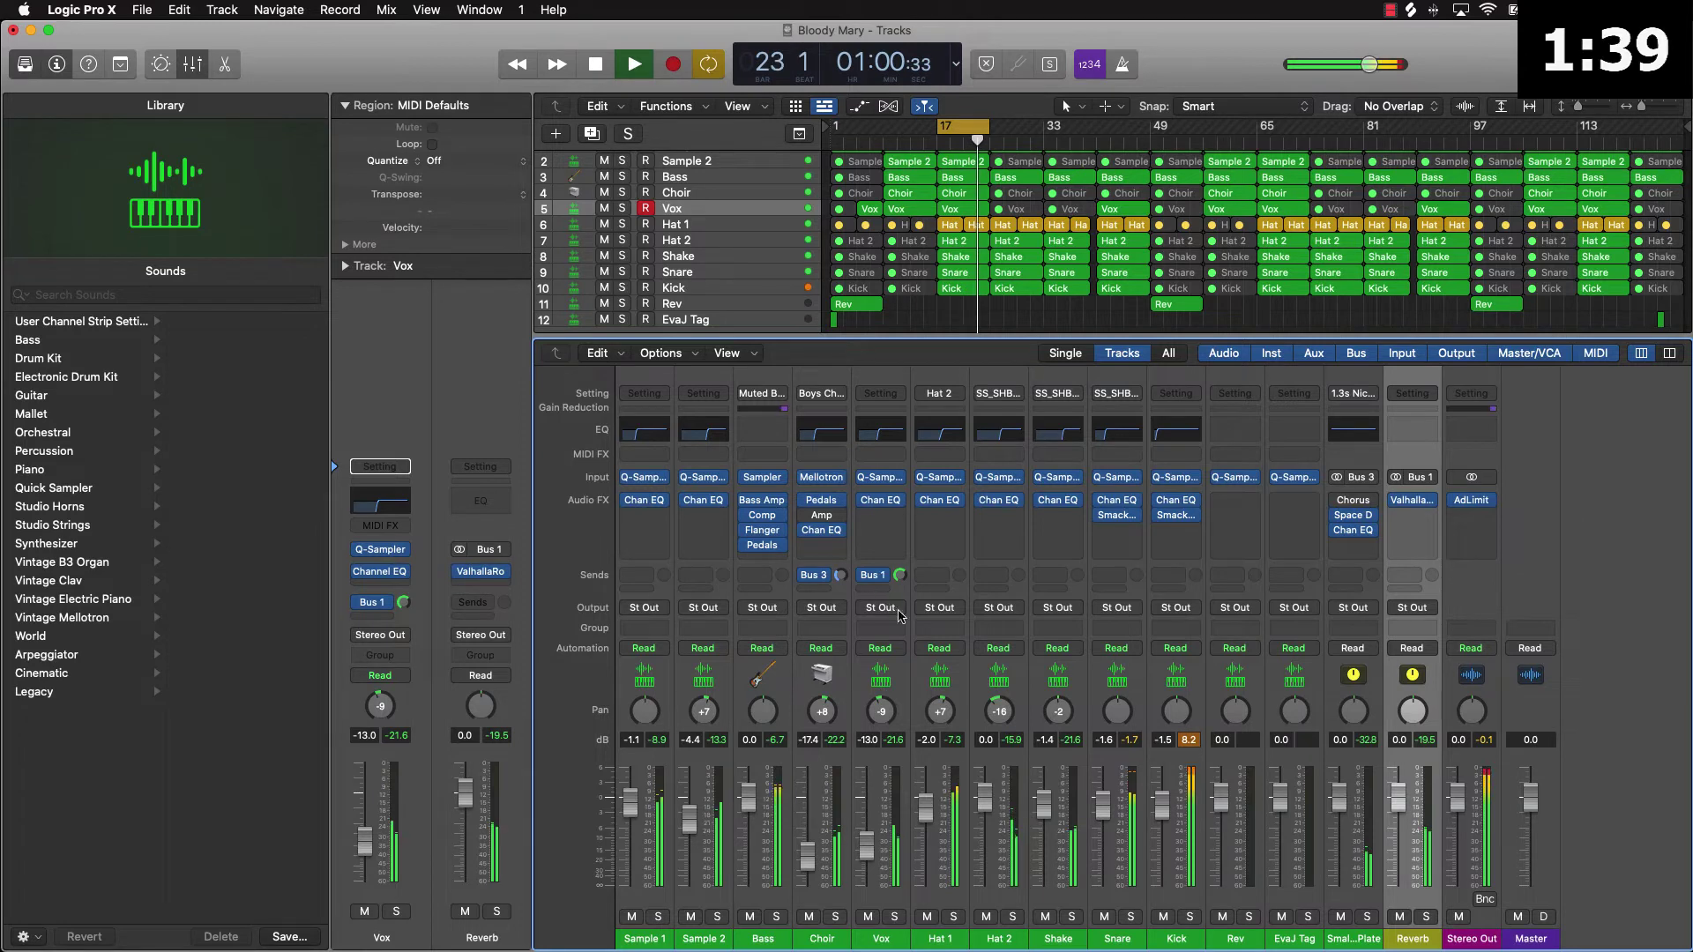
key("space")
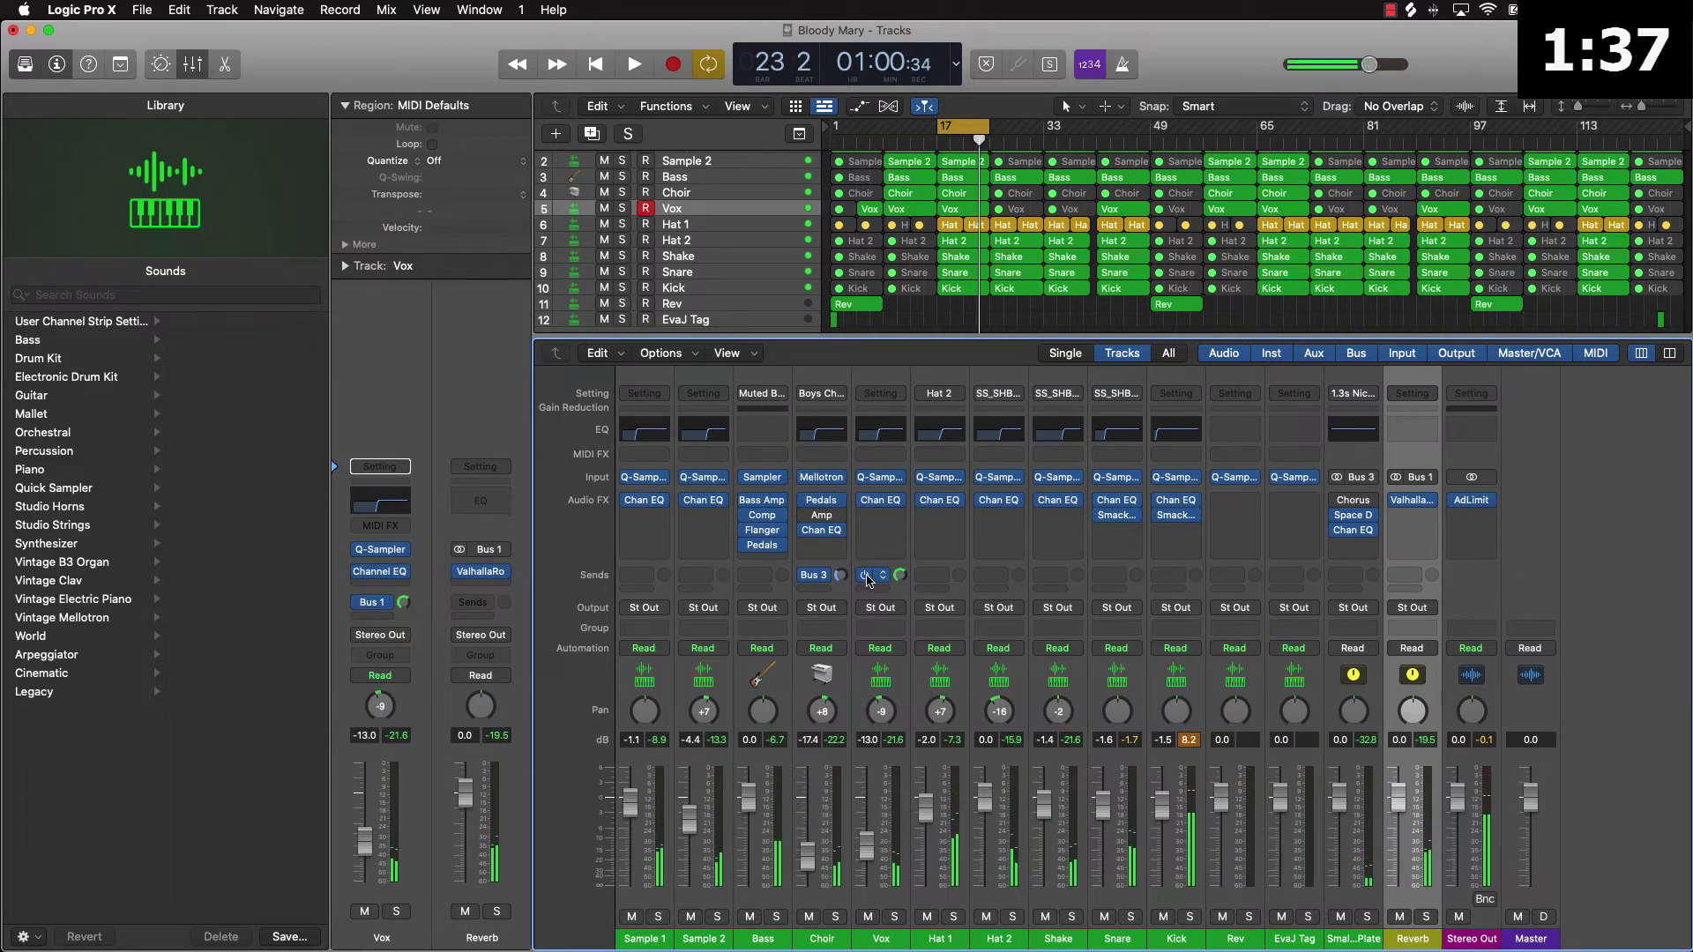
Compare the Vox with its Bus 1 send bypassed and re-enabled during playback
key("space")
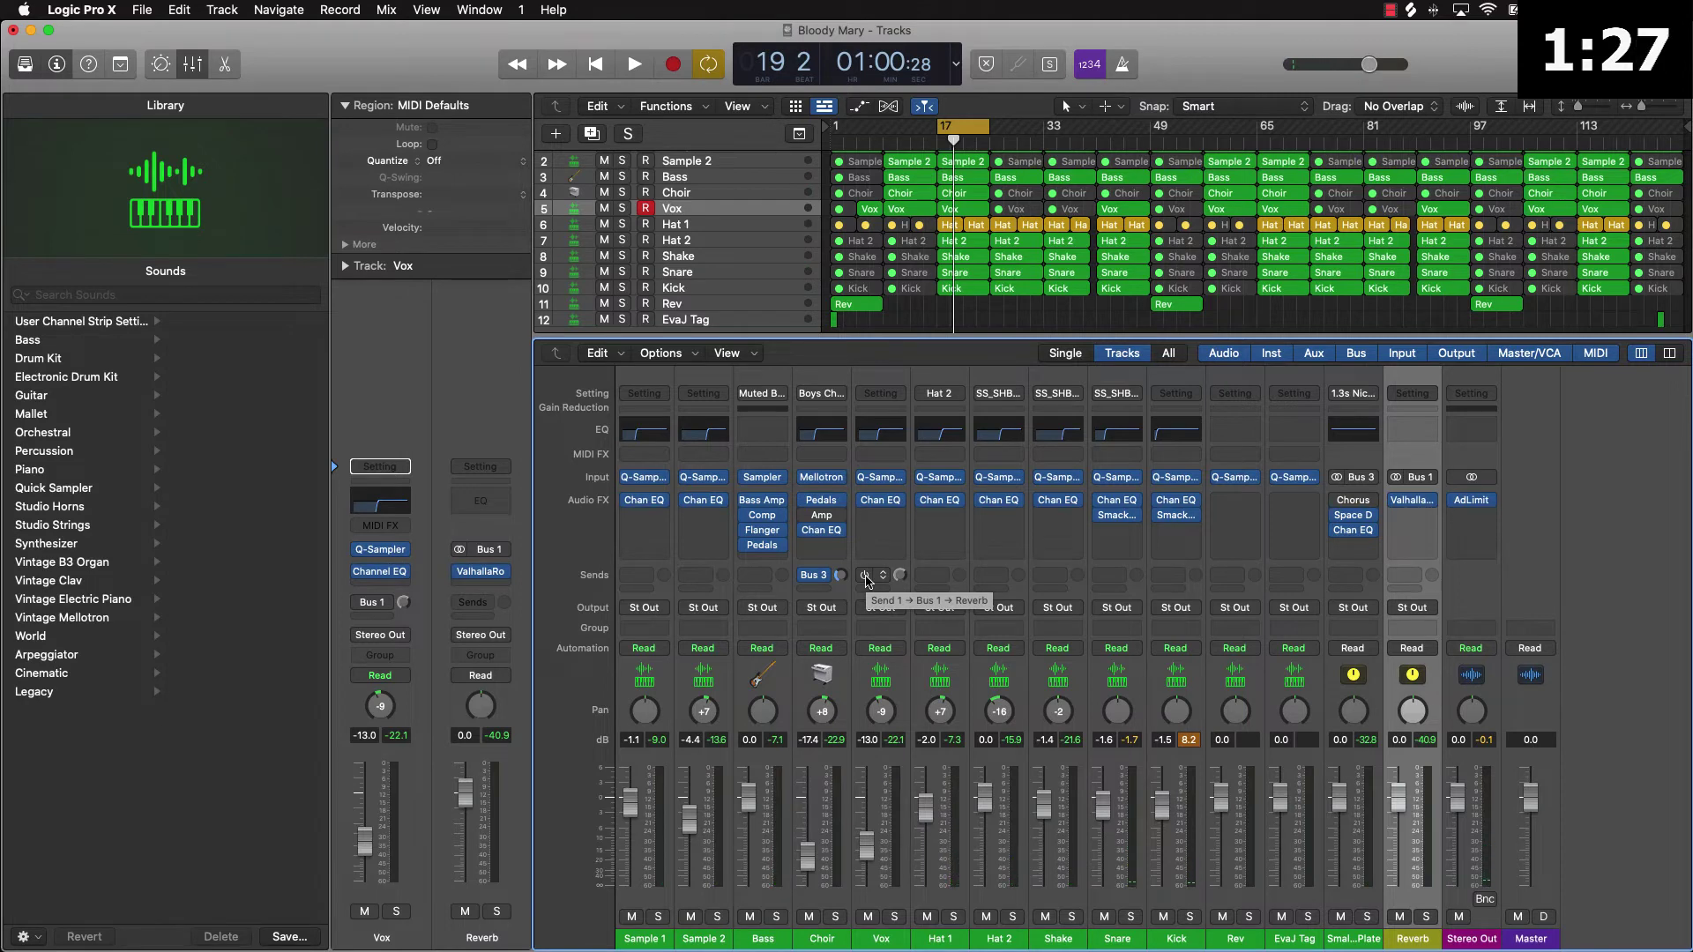
key("space")
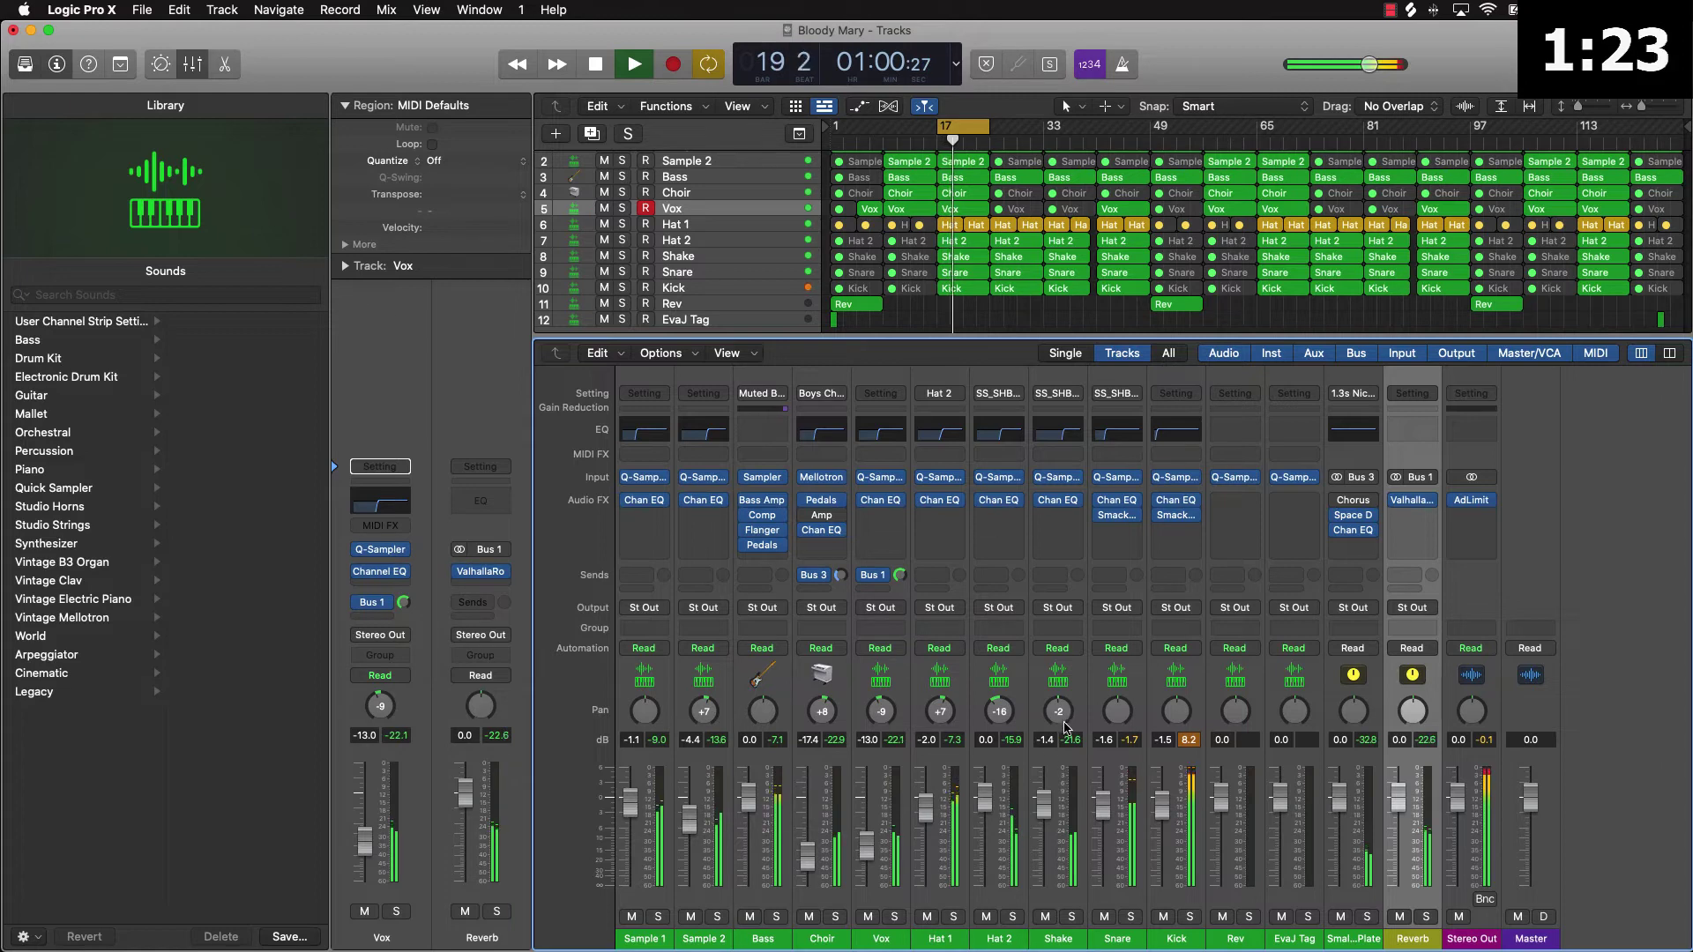
key("space")
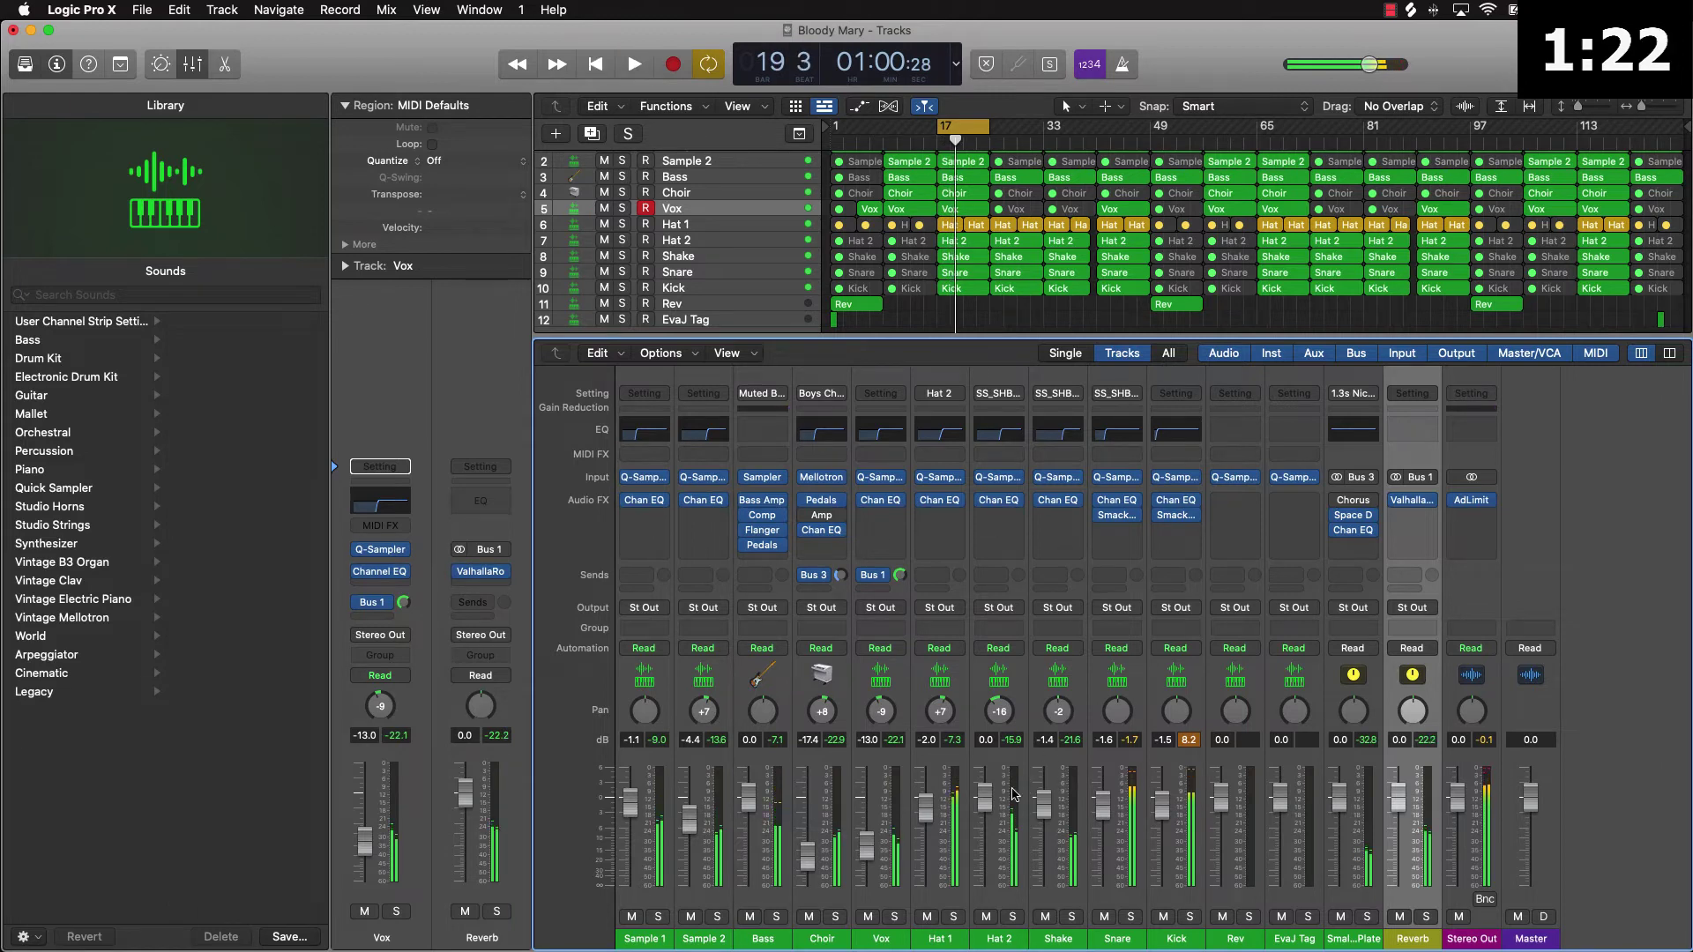
Insert the Waves RBass (s) plug-in in stereo in the Bass channel's next free effect slot
left_click(773, 897)
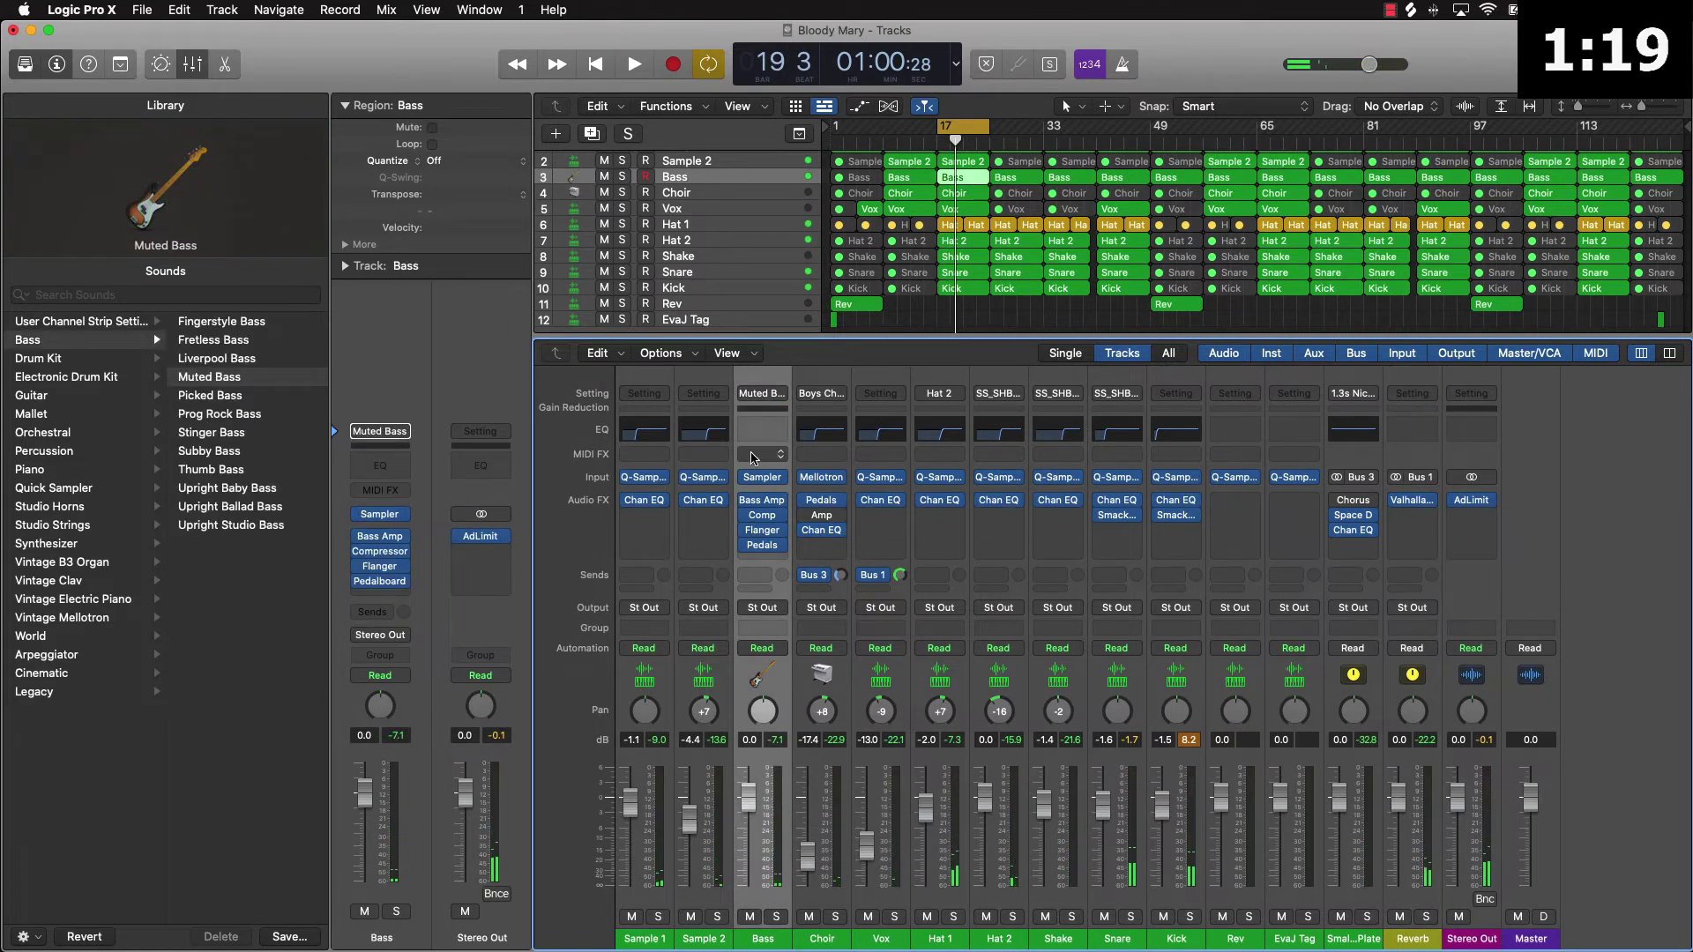
left_click(770, 563)
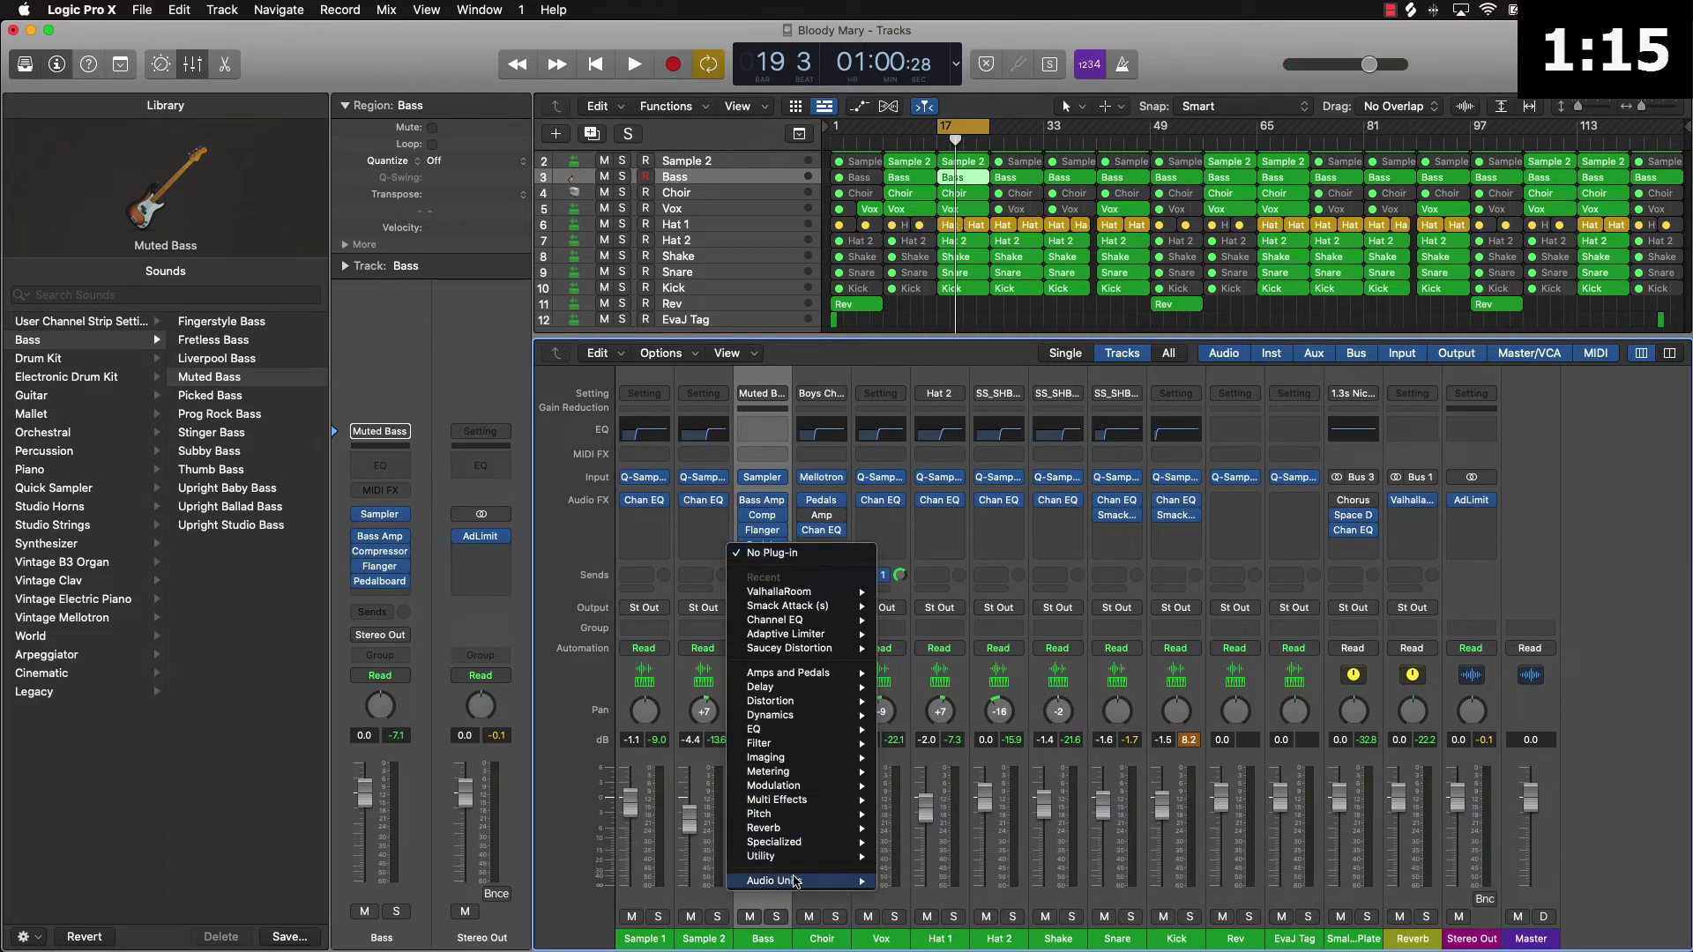
mouse_move(795, 881)
mouse_move(972, 937)
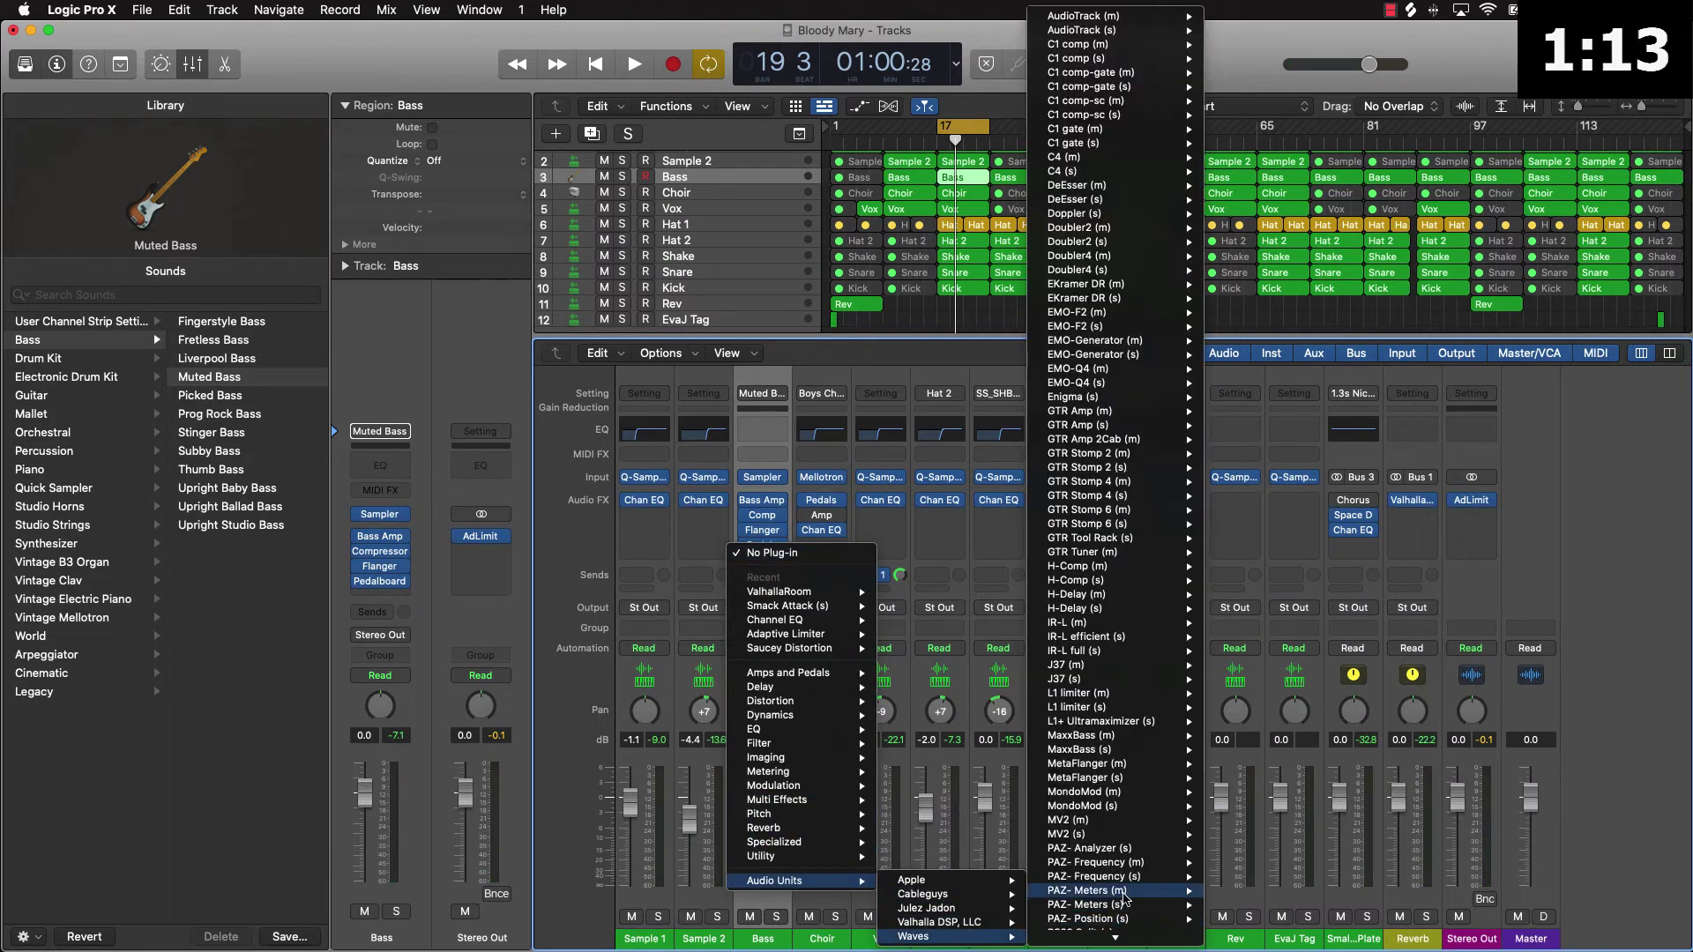
scroll(1124, 898, "down", 10)
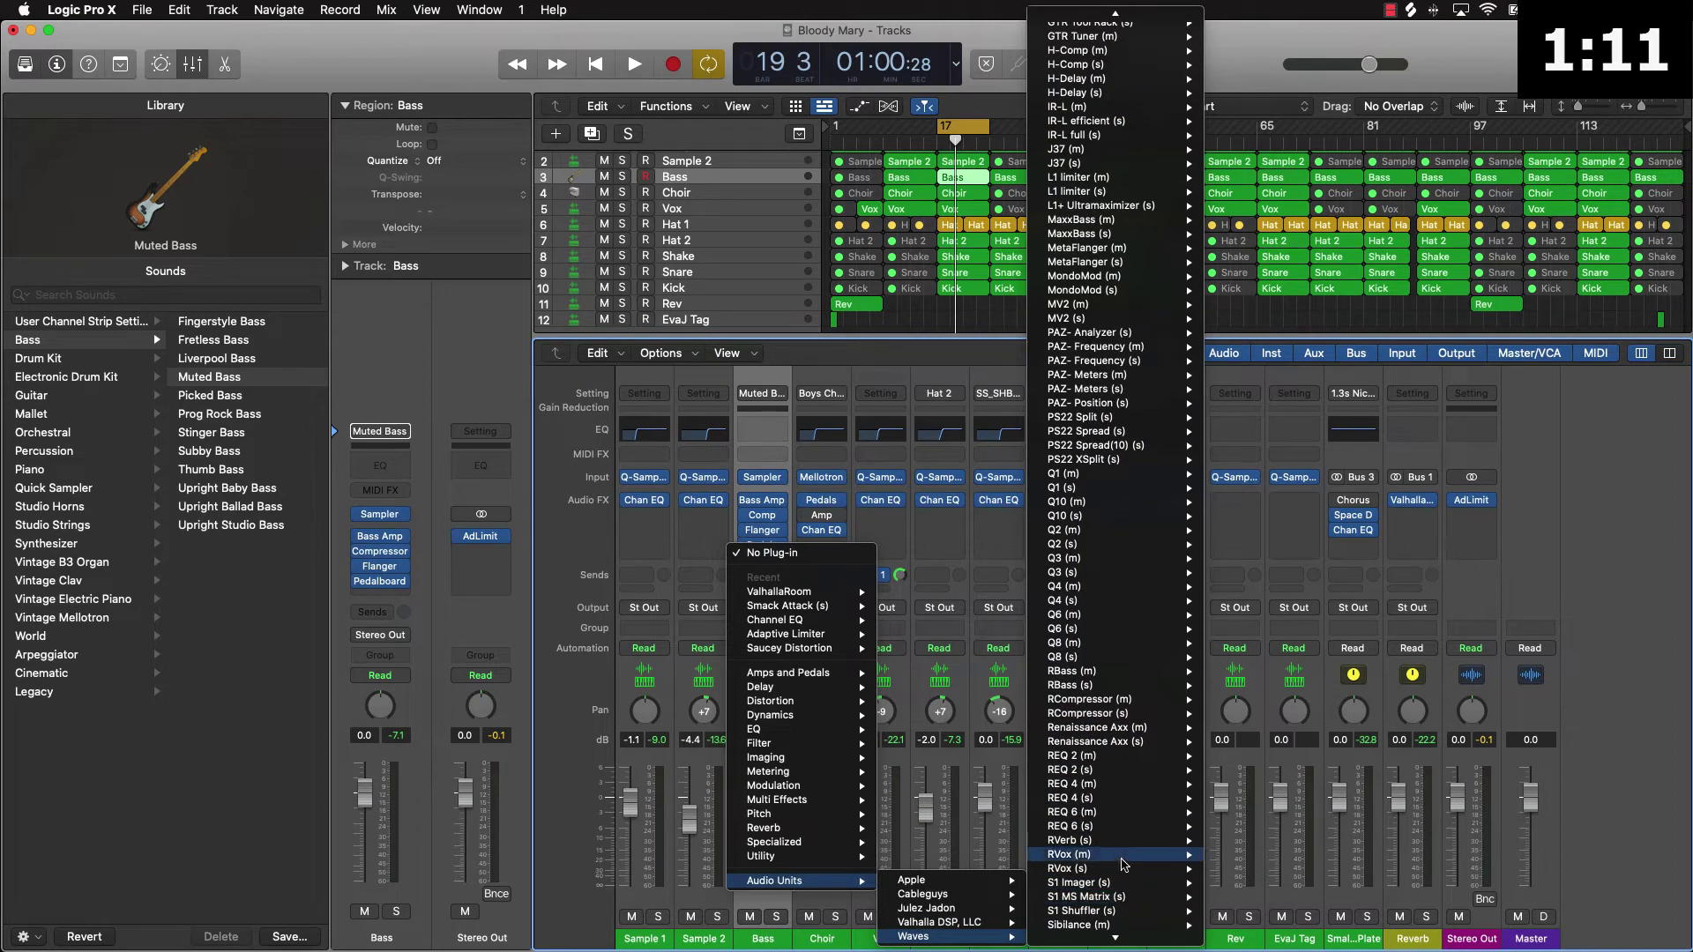
mouse_move(1093, 692)
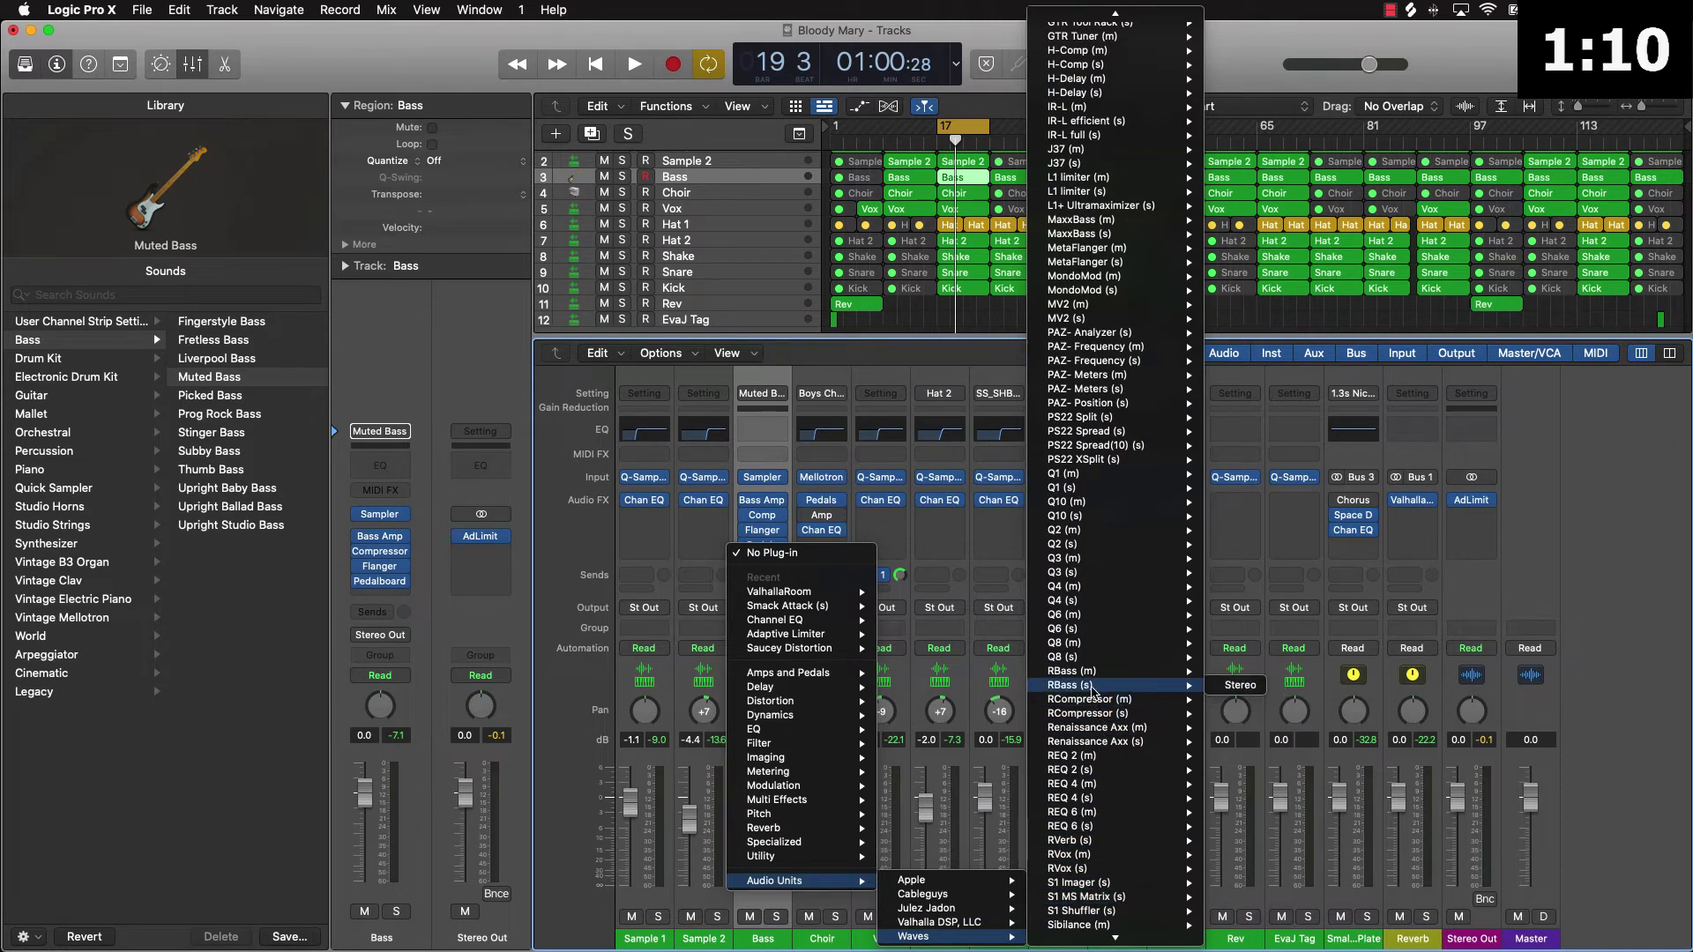
left_click(1239, 686)
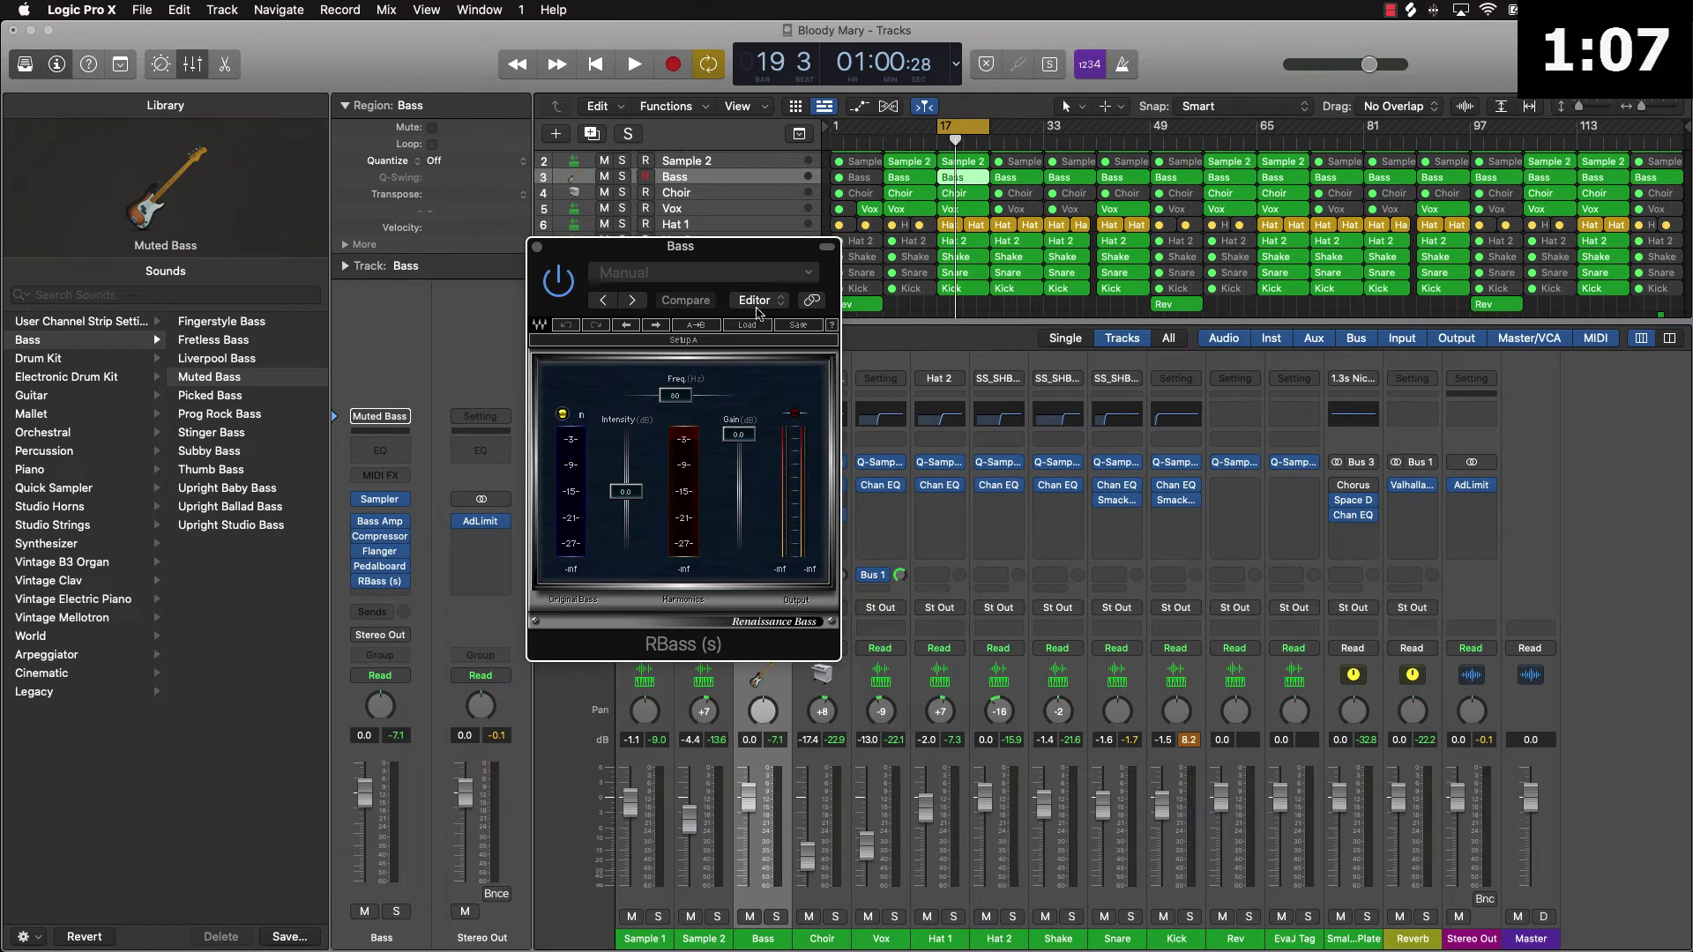
Try RBass at a frequency of 63 Hz and an intensity of -1.1 dB with slightly reduced gain while playing the loop
key("space")
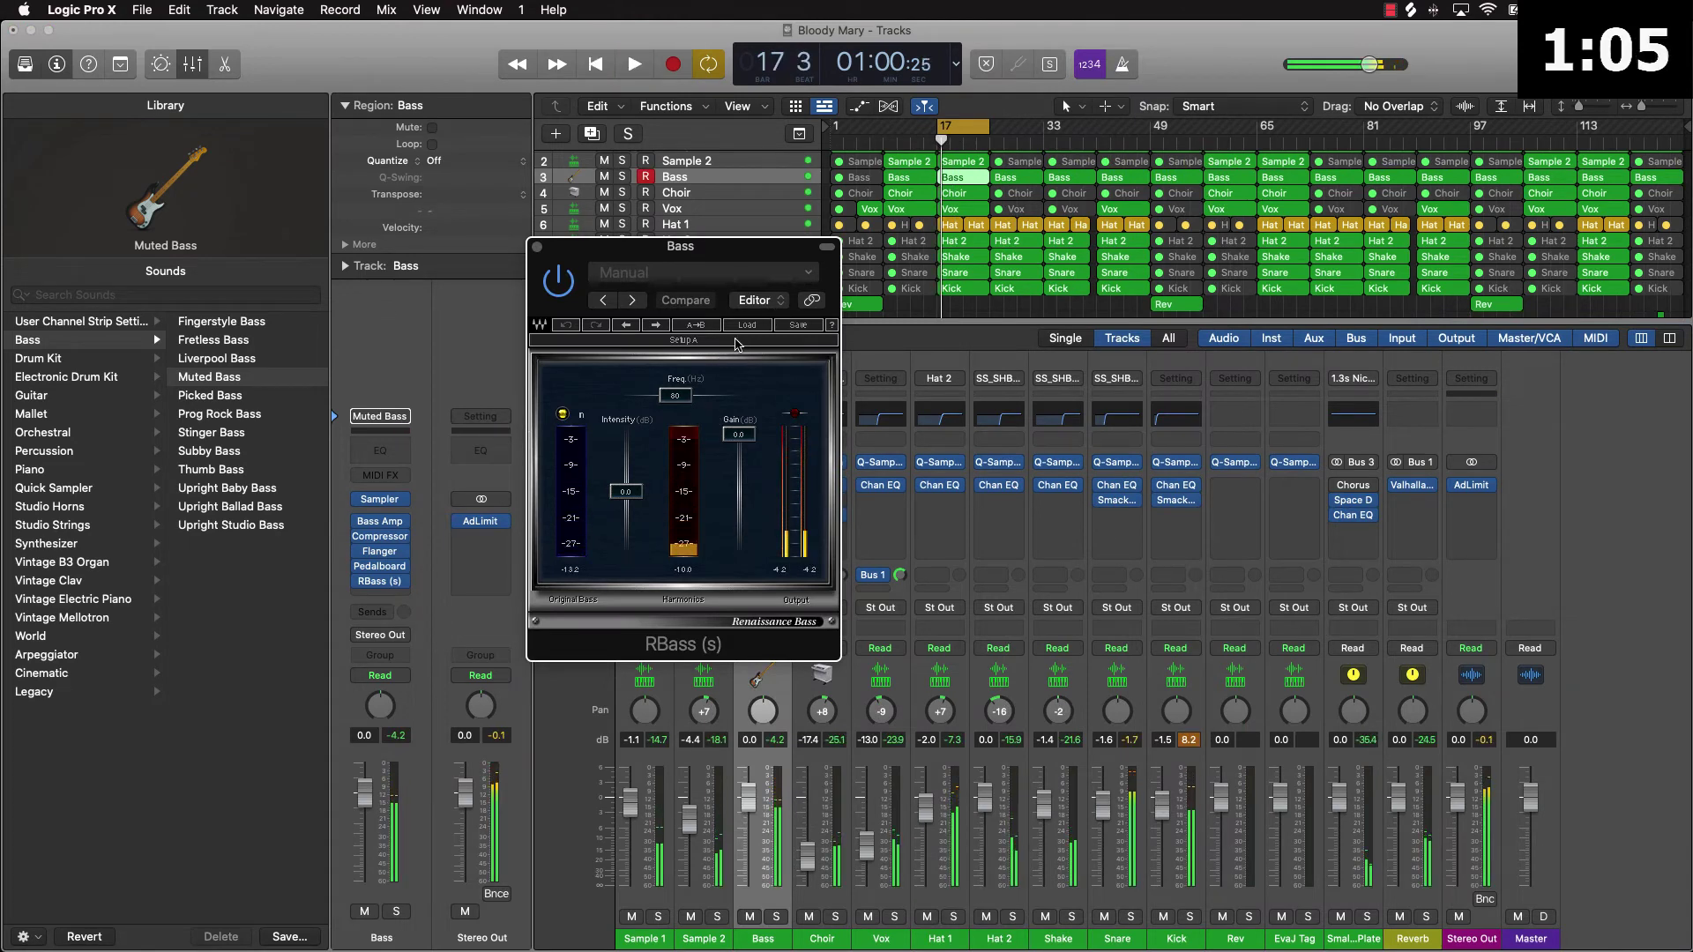
left_click_drag(674, 395, 664, 395)
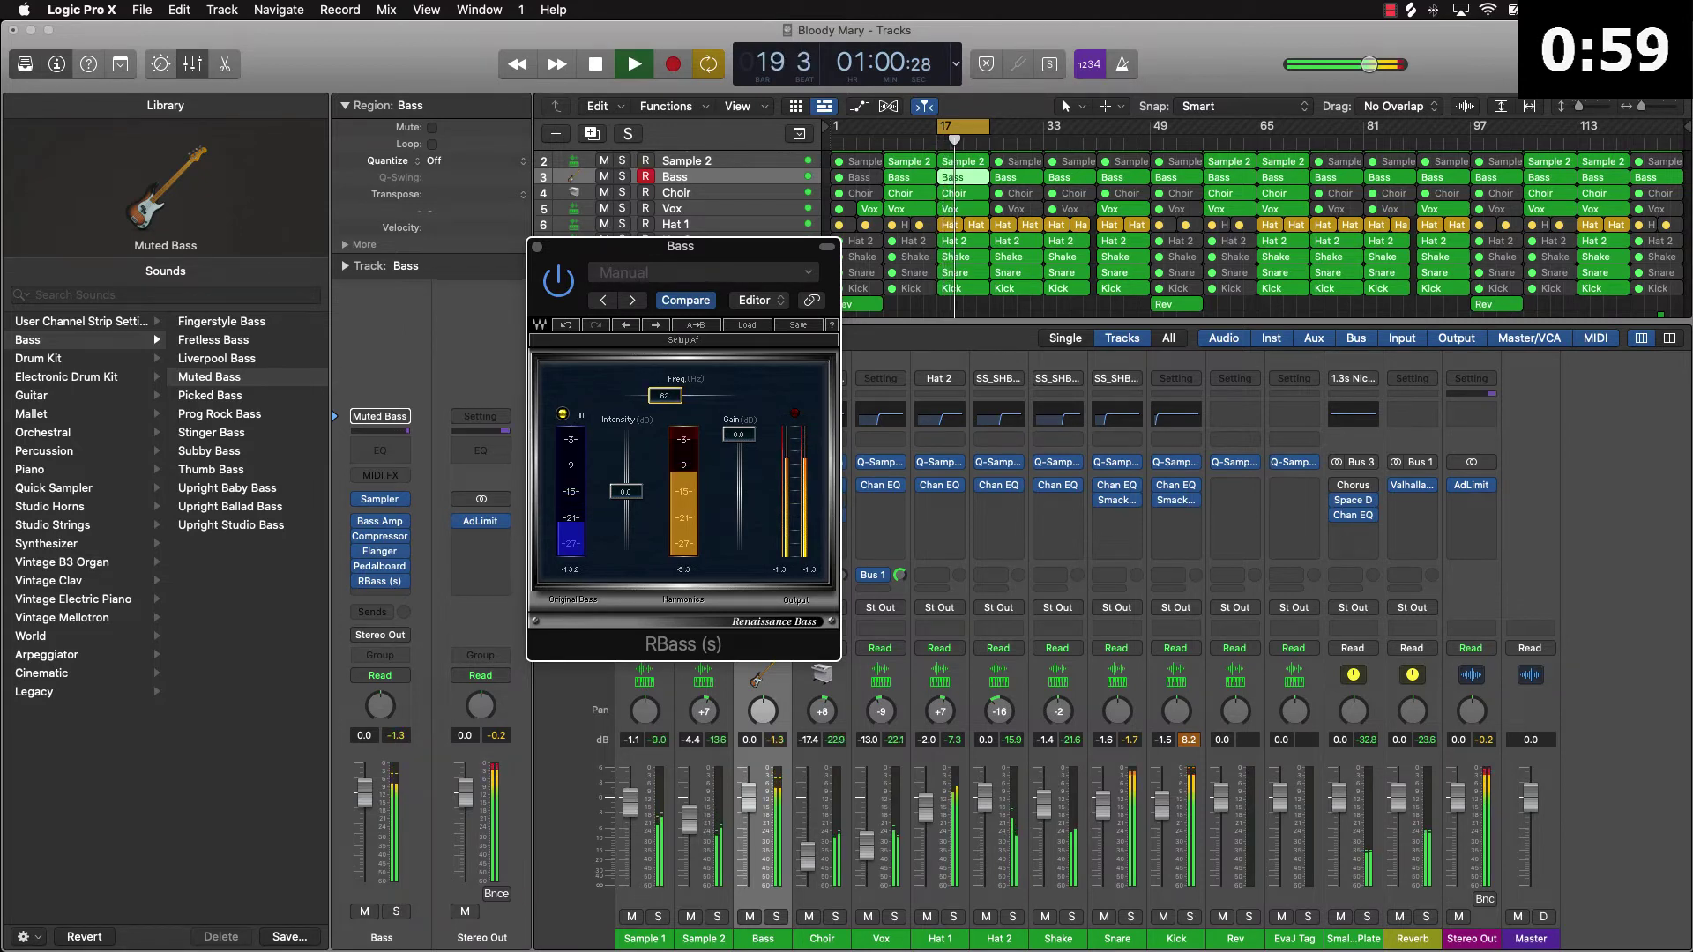
left_click(642, 503)
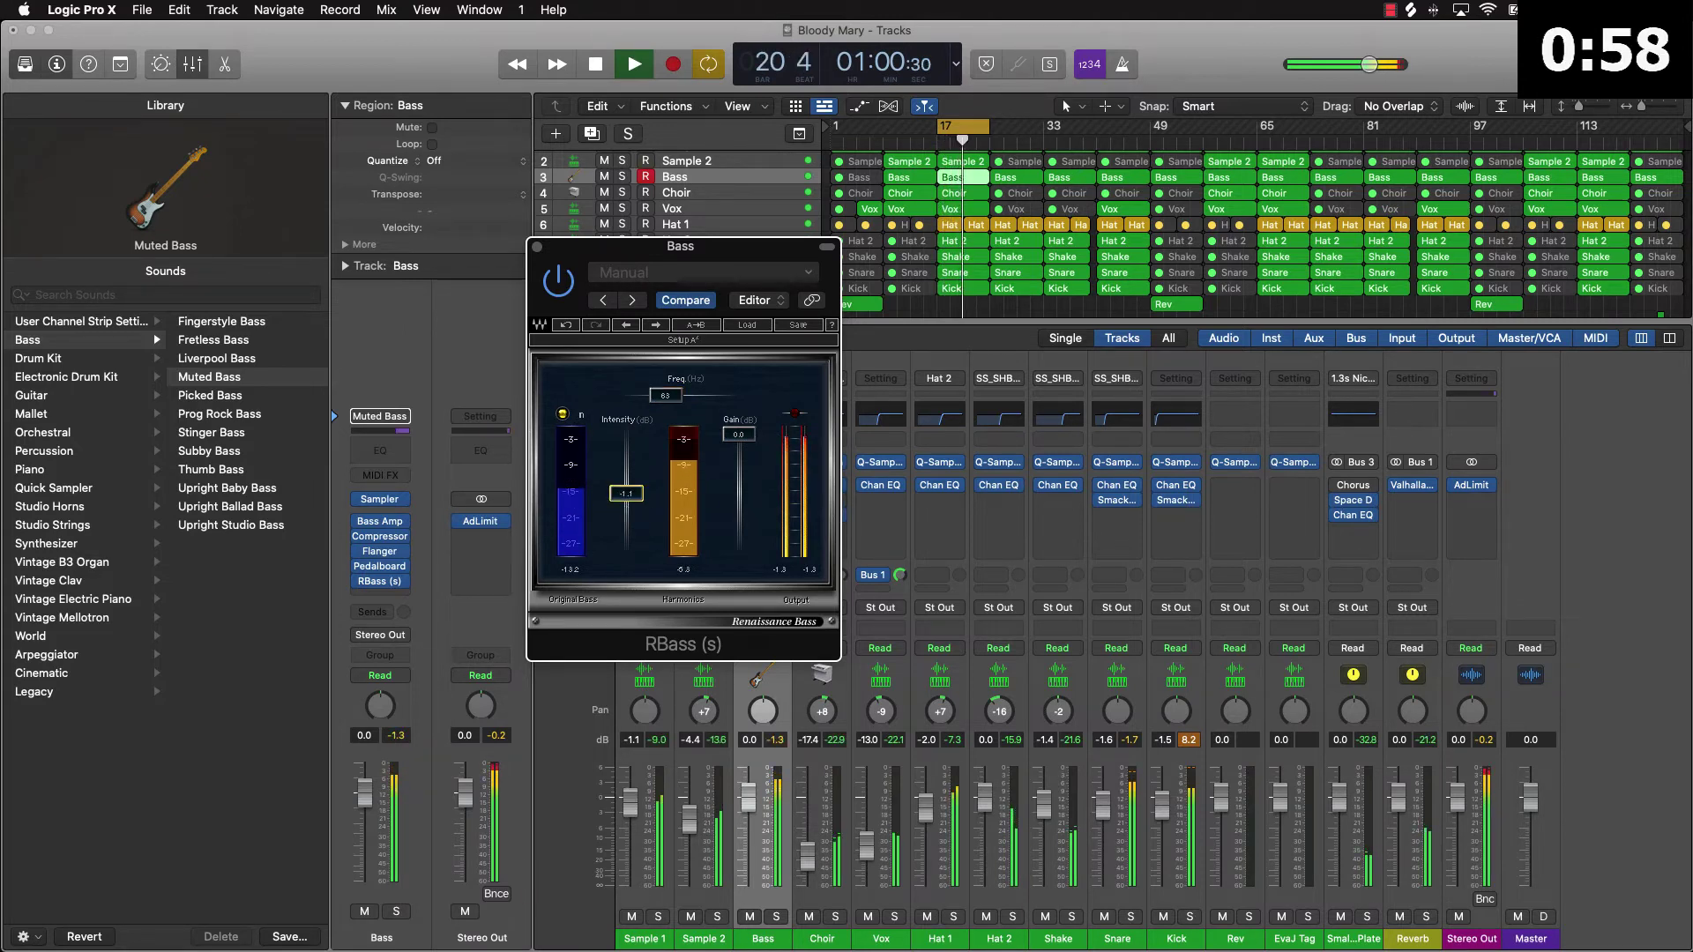
left_click_drag(739, 434, 739, 436)
key("space")
Load the Dave Aron factory preset Synth_Bass_RBass into RBass
left_click(748, 328)
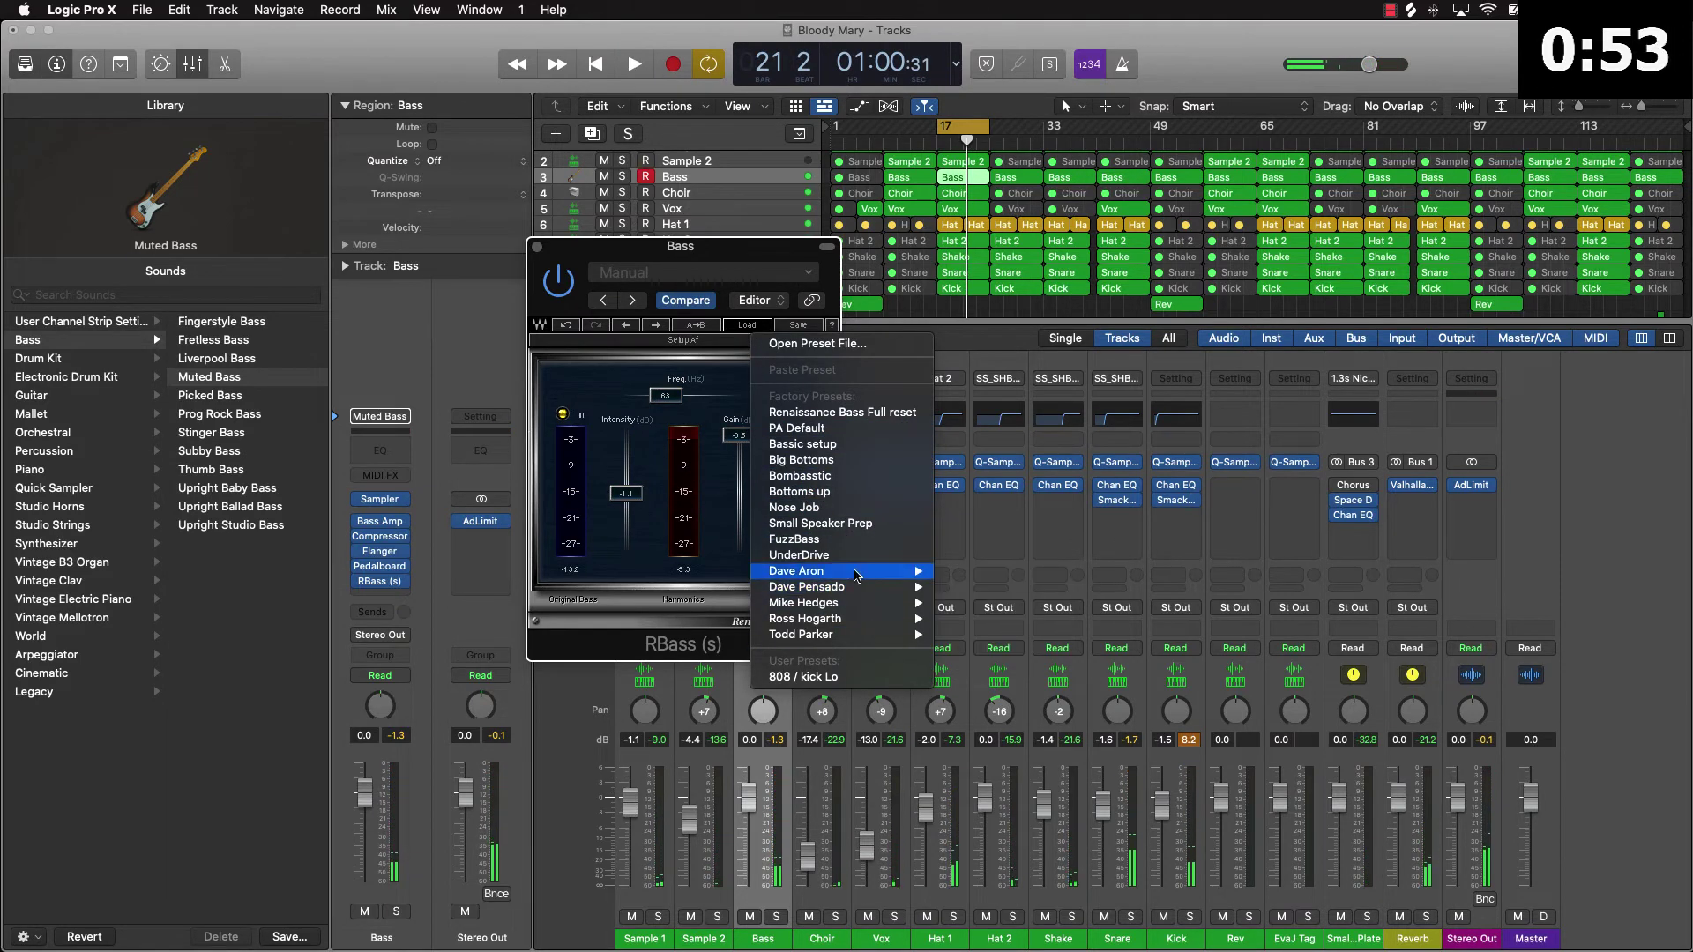
mouse_move(855, 575)
left_click(970, 573)
Lower the Bass fader to -2.6 dB while playing the loop, and close the RBass window
key("space")
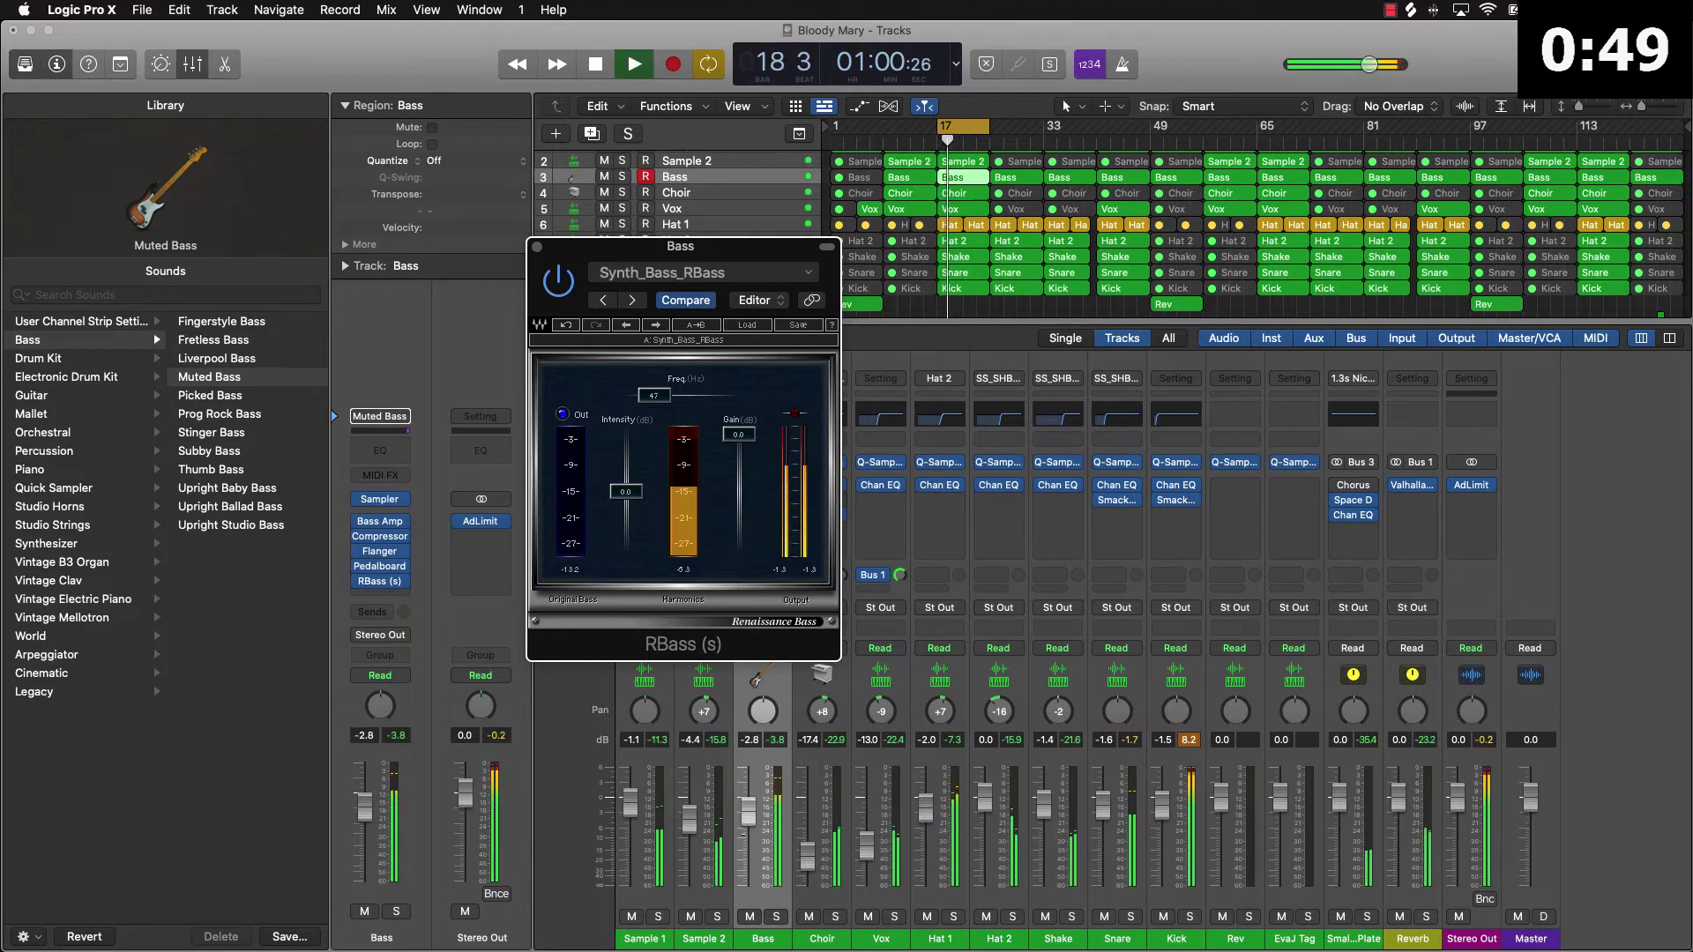
left_click(746, 816)
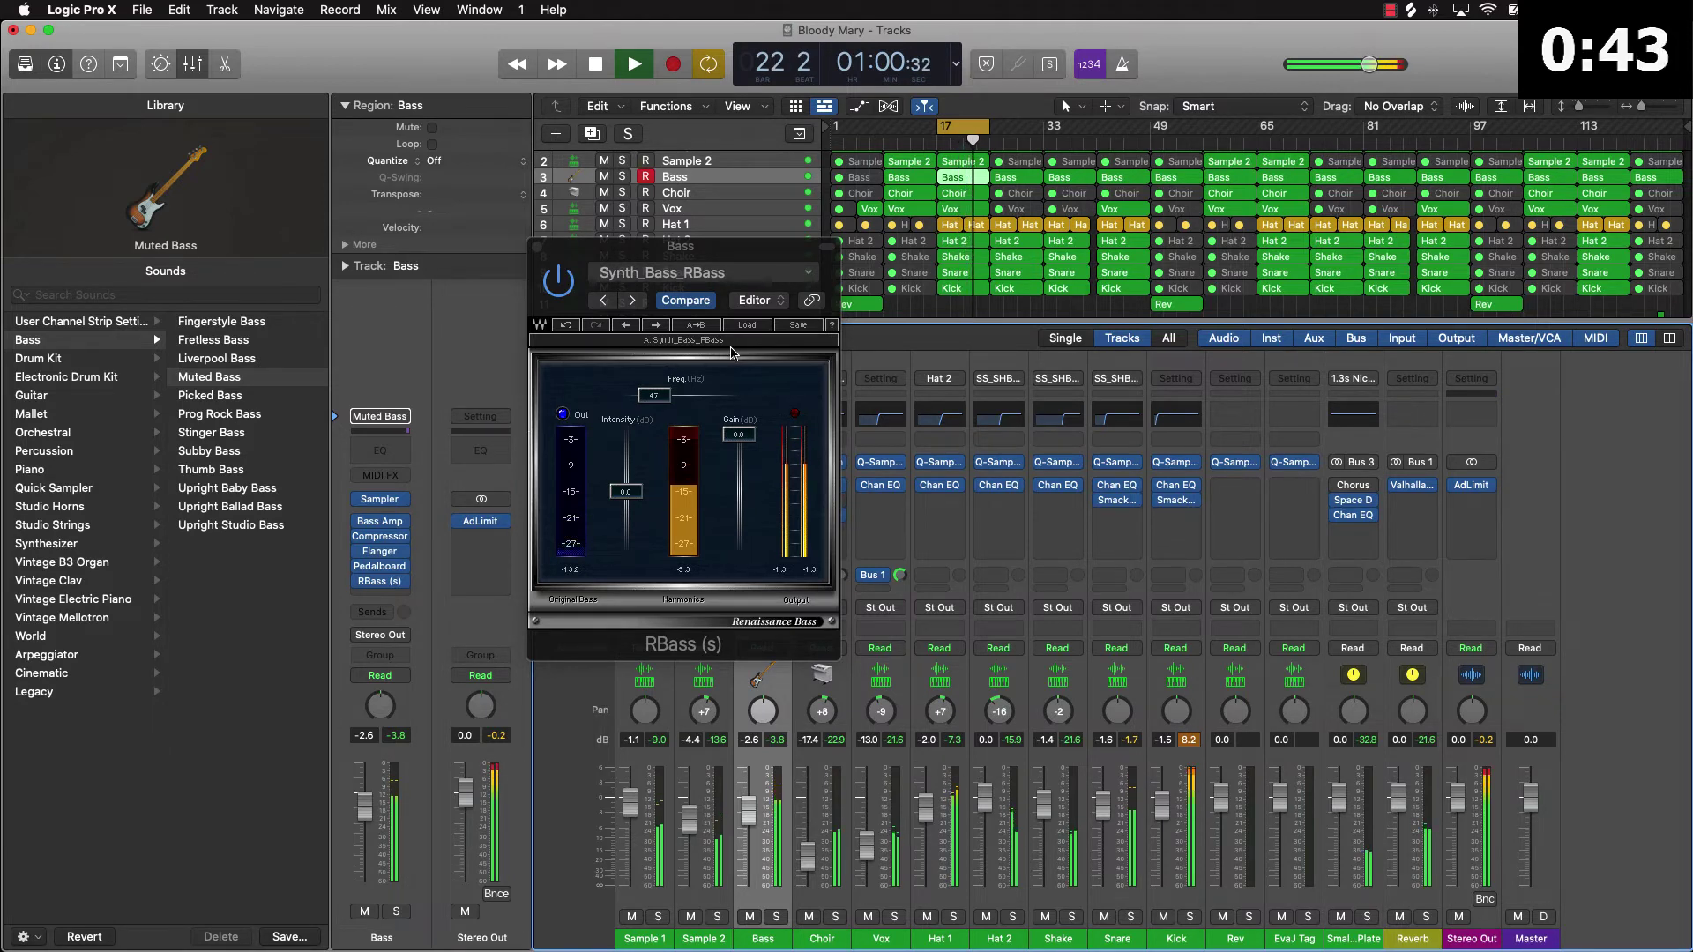
left_click(539, 249)
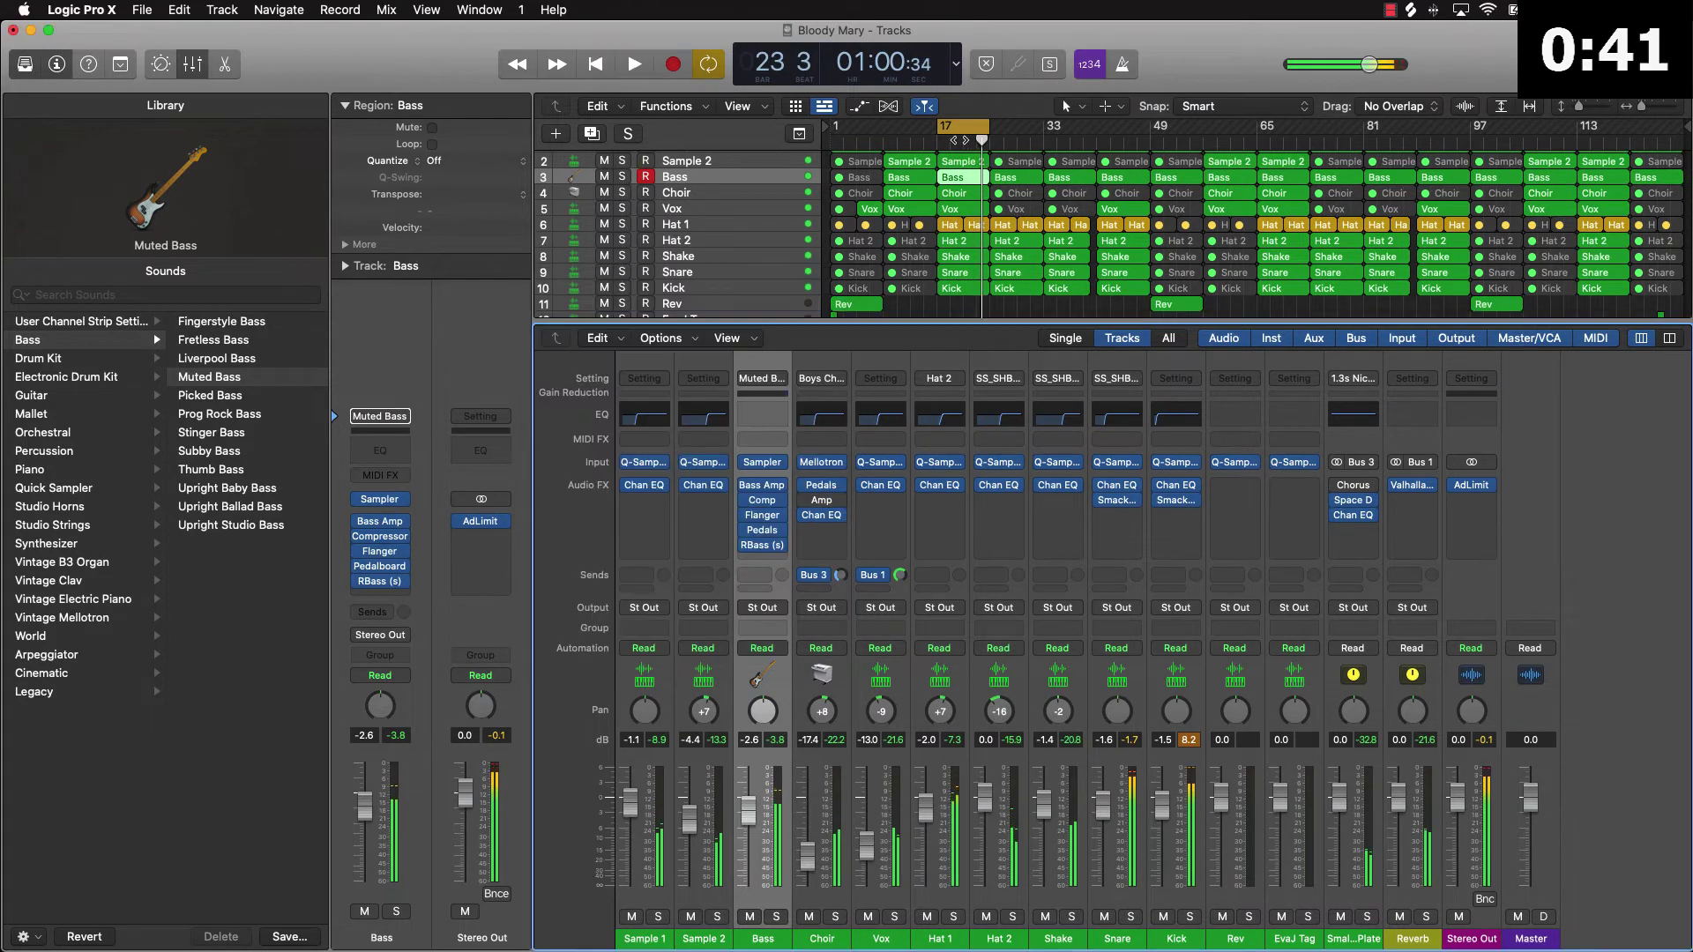
Turn off cycle mode with playback stopped, and deselect the Bass region in the arrangement
key("space")
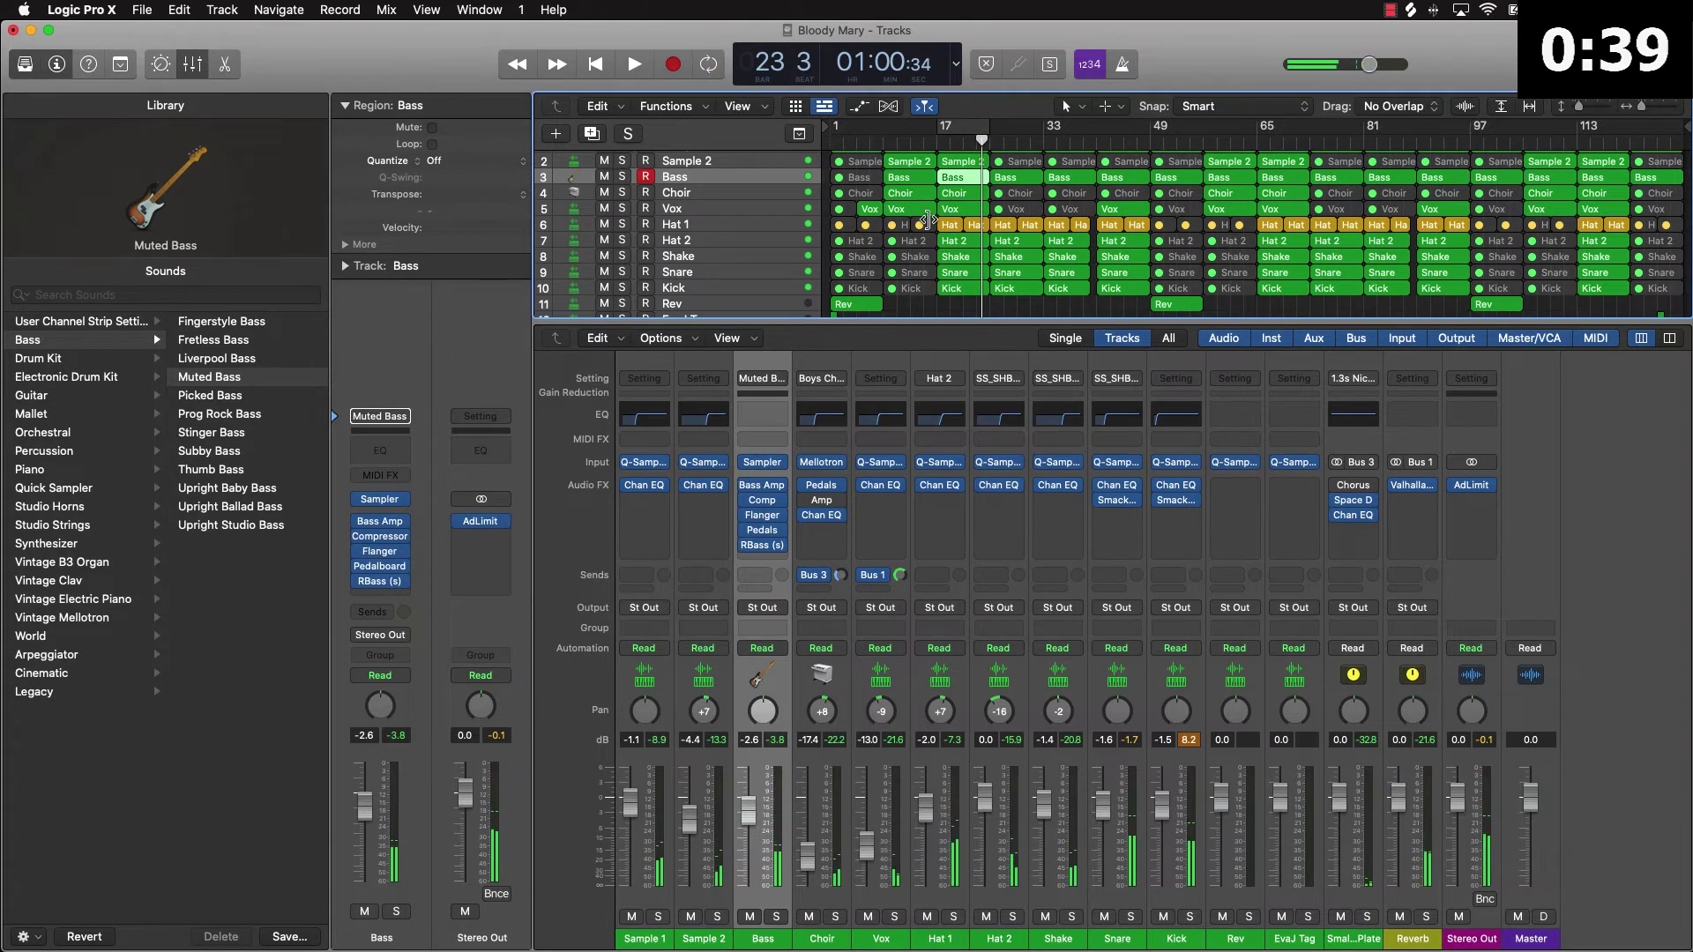
scroll(934, 212, "down", 2)
left_click(922, 300)
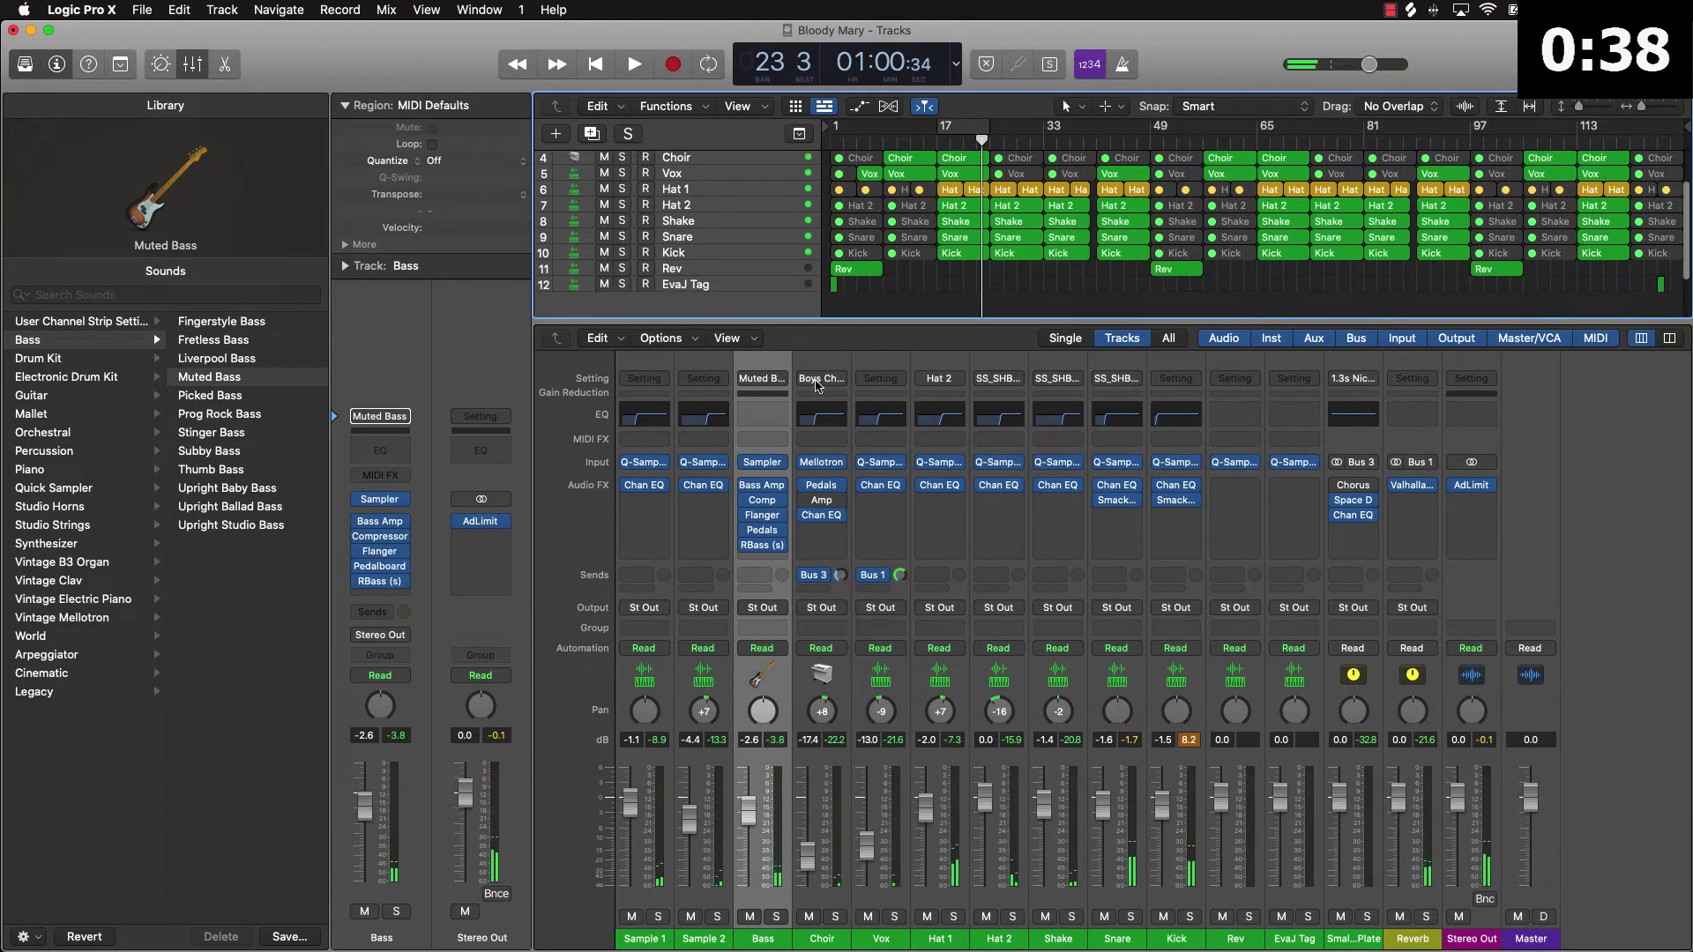
Check the Bass channel's Bass Amp plug-in, and insert Julez Jadon's Saucey Distortion in stereo after RBass
left_click(764, 486)
left_click(537, 248)
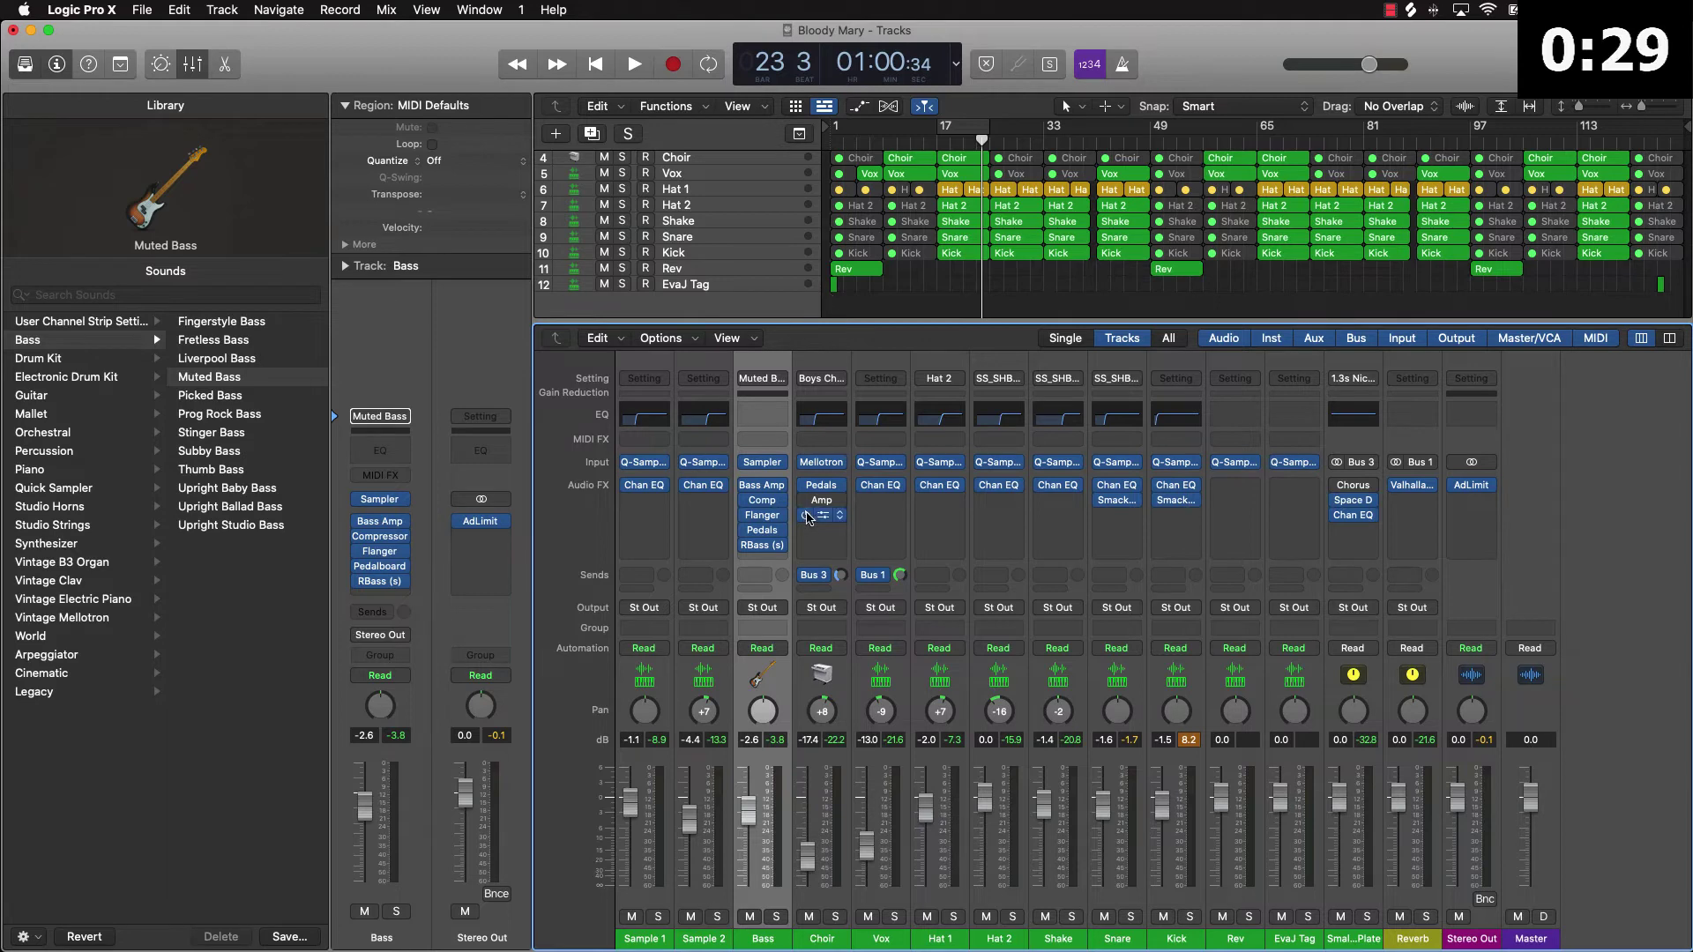
left_click(760, 560)
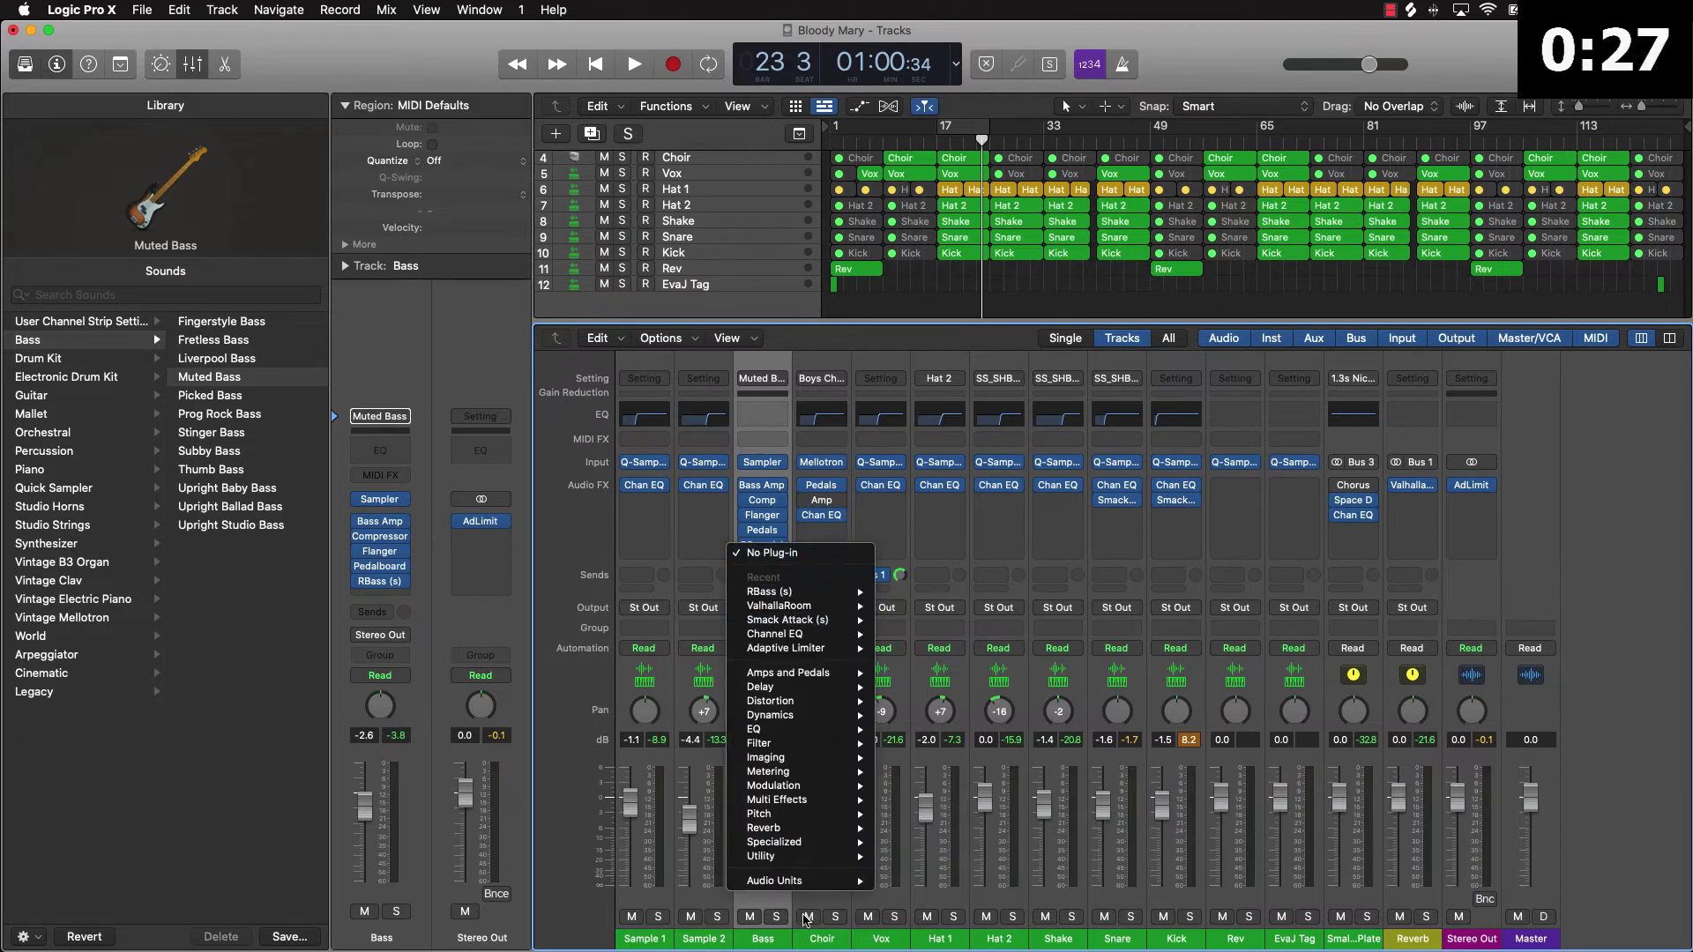
mouse_move(794, 881)
mouse_move(961, 909)
mouse_move(1070, 913)
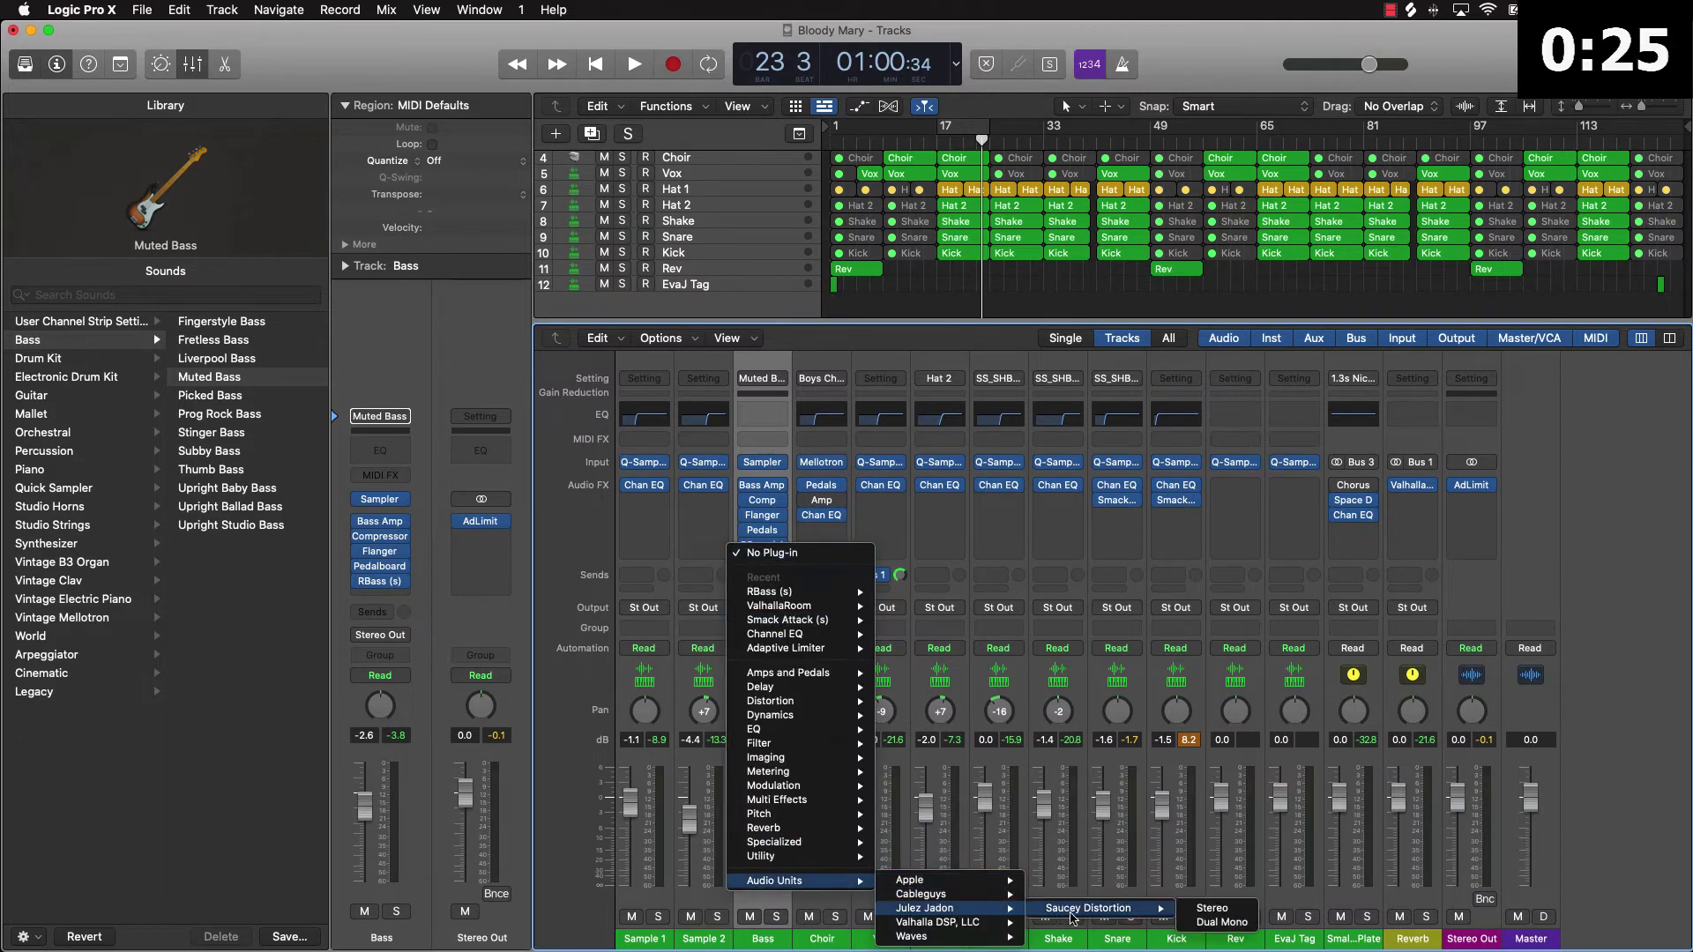
left_click(1213, 908)
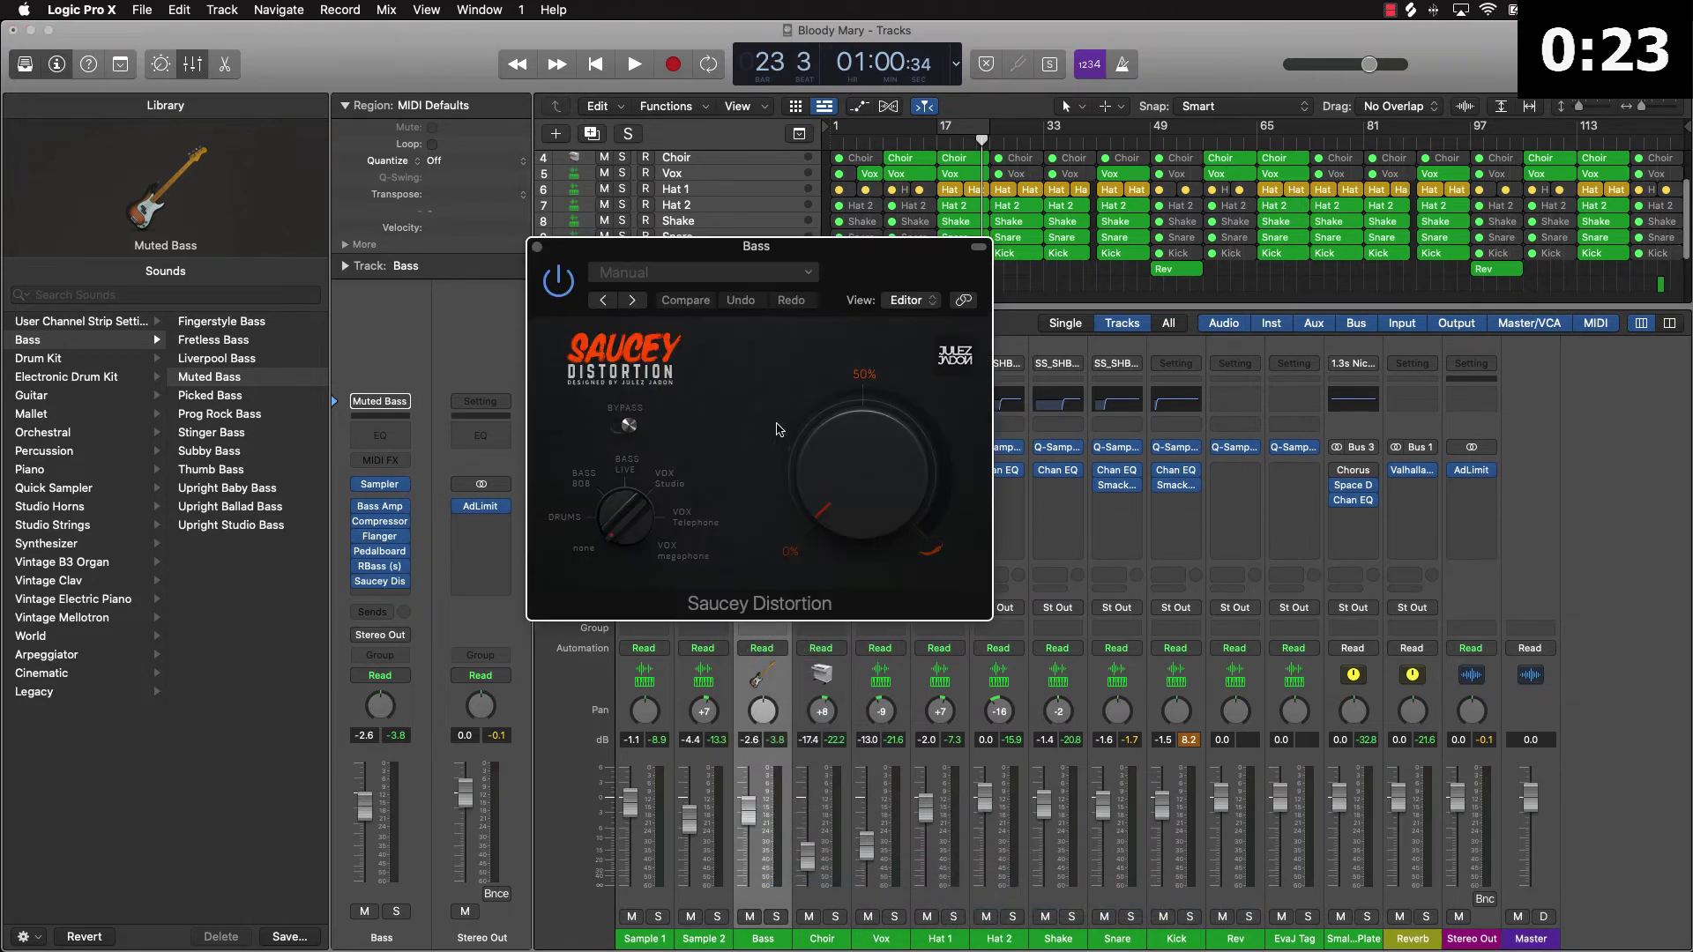
Set the Bass channel's Saucey Distortion amount to 1% after a brief playback check, and return the playhead to the song start
left_click_drag(872, 493, 854, 505)
key("space")
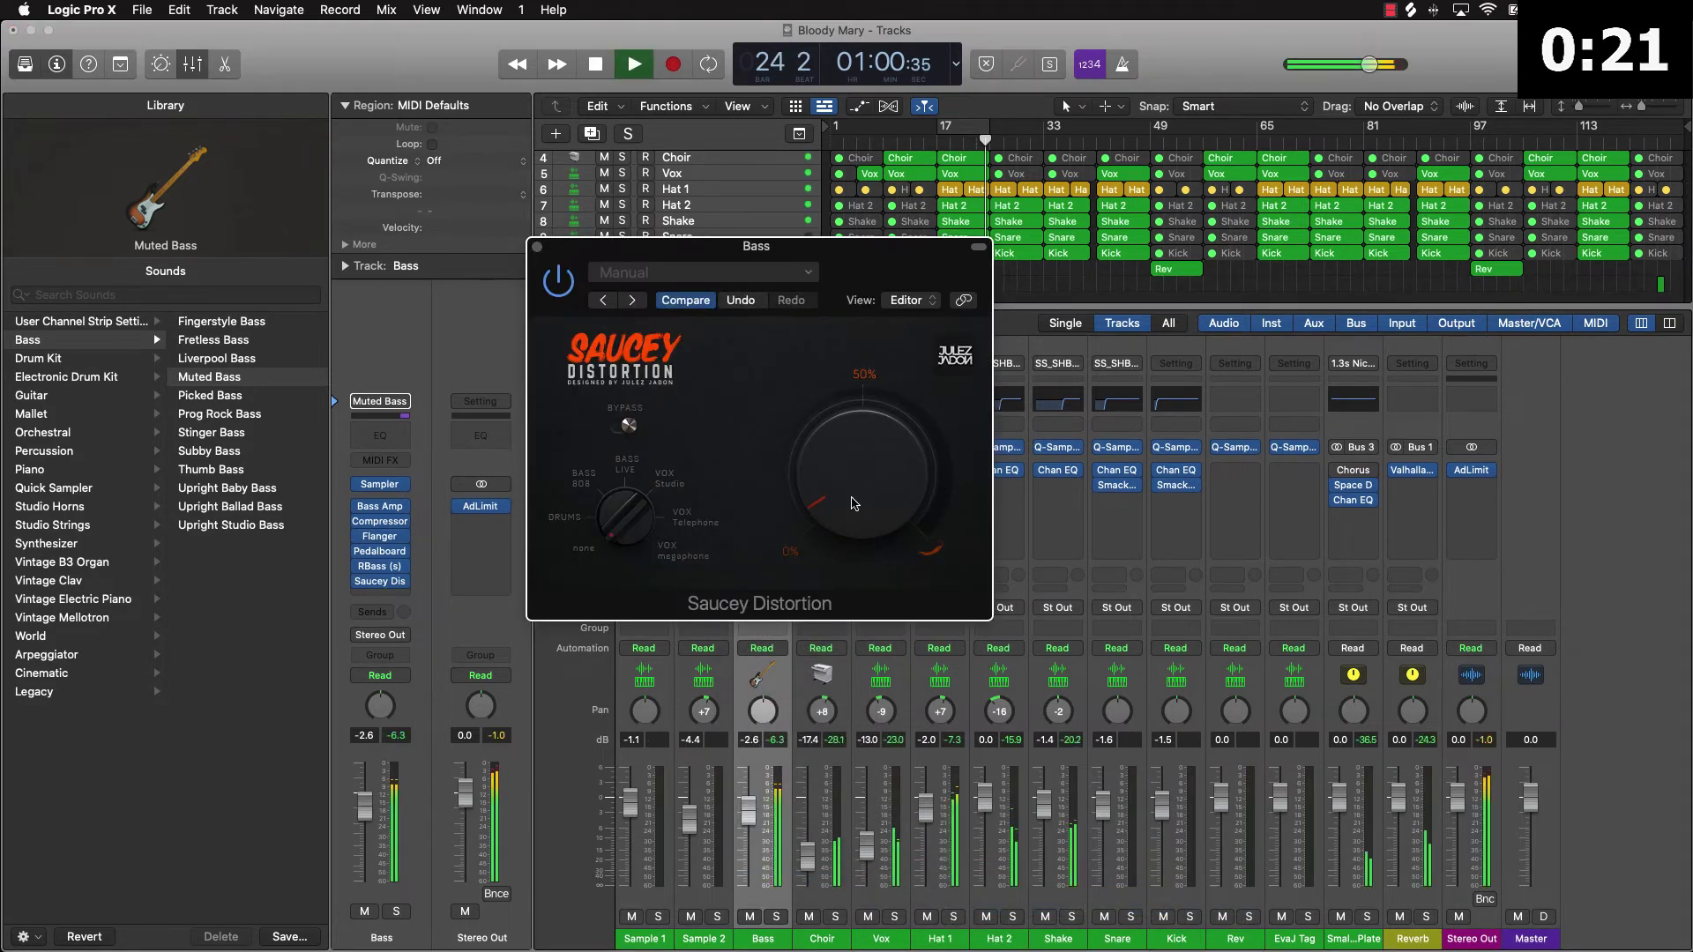
key("space")
key("Return")
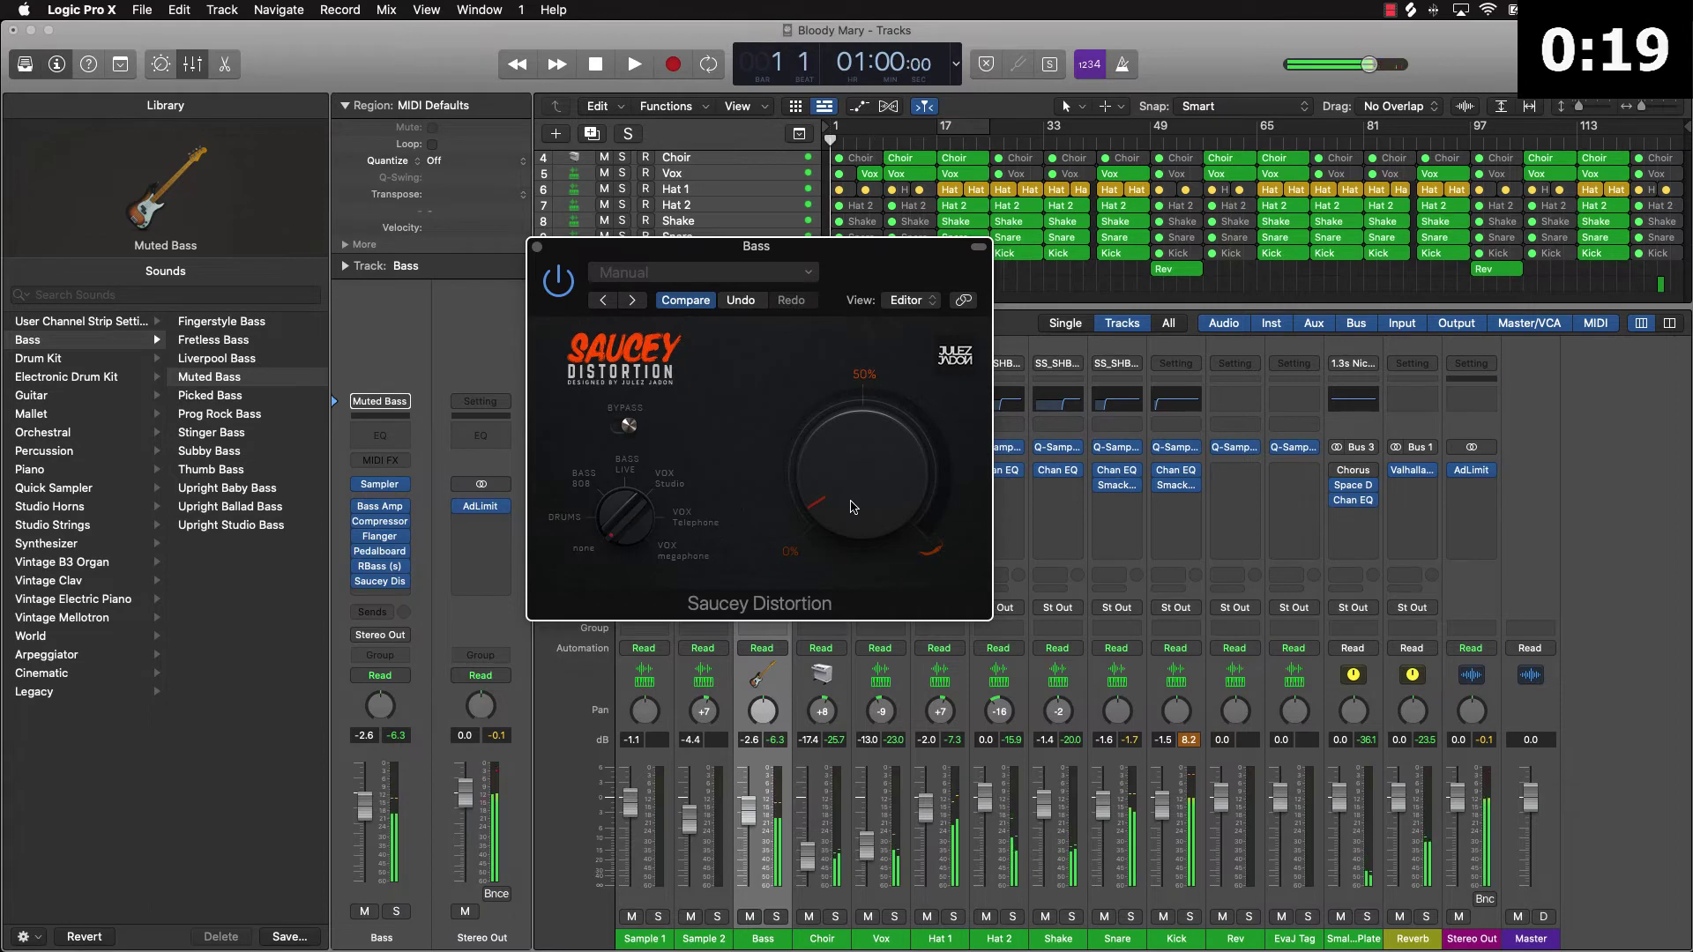
left_click_drag(853, 508, 856, 512)
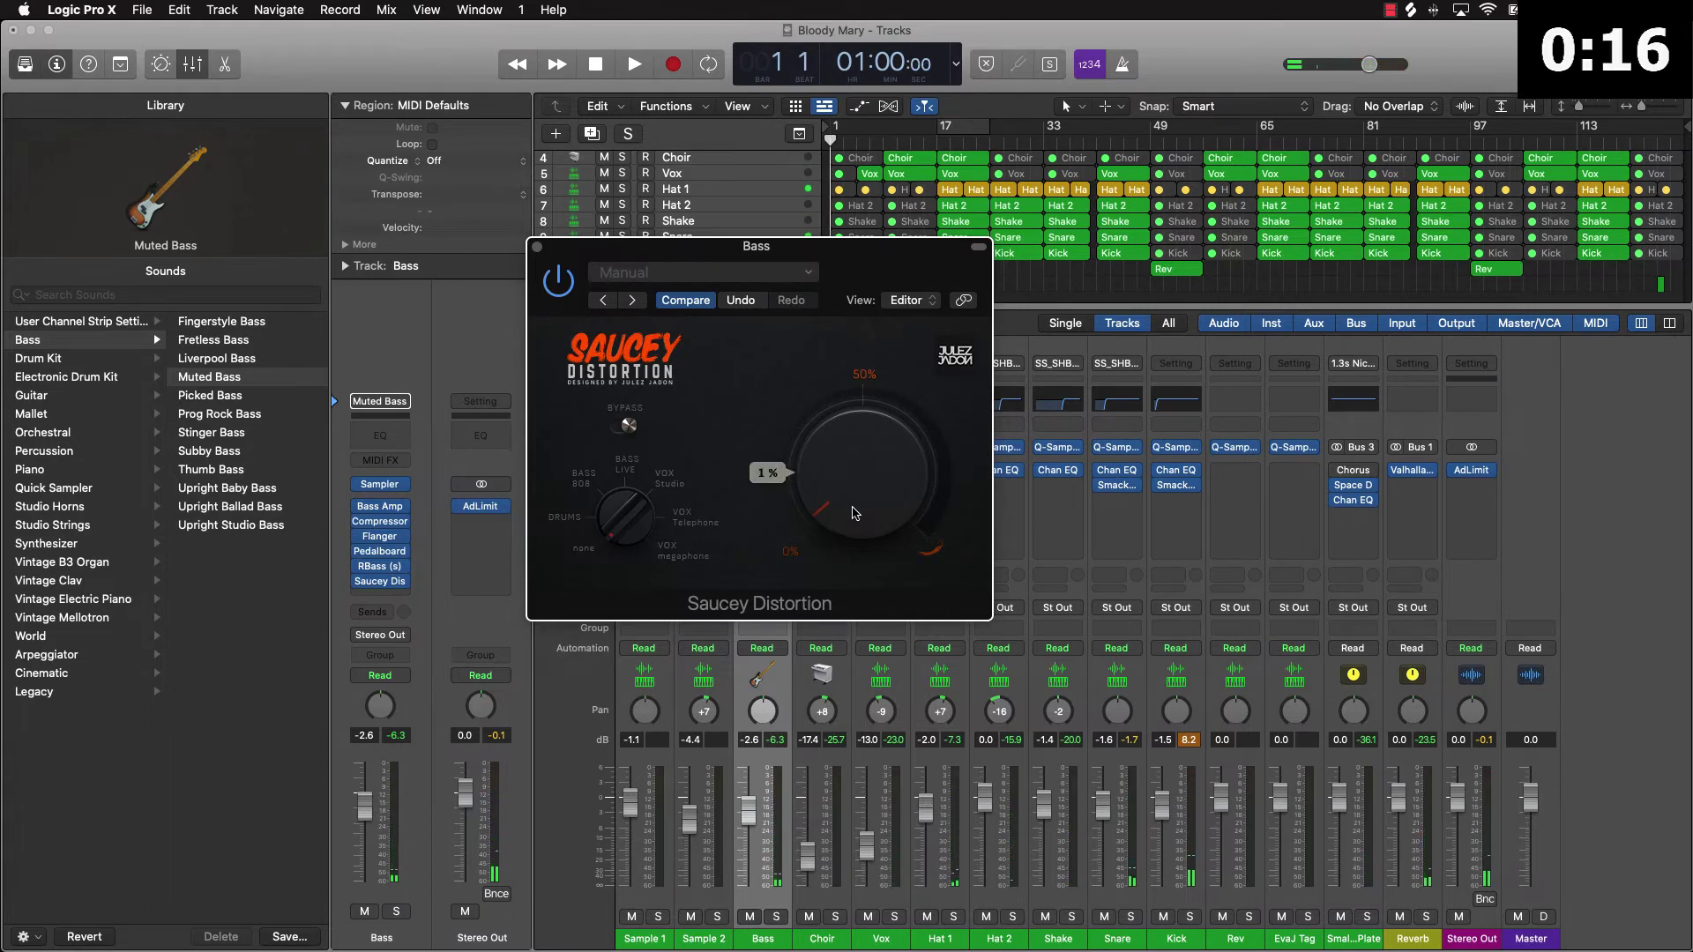
Close the Bass channel's Saucey Distortion window and save the Bloody Mary project
left_click(538, 247)
left_click(922, 278)
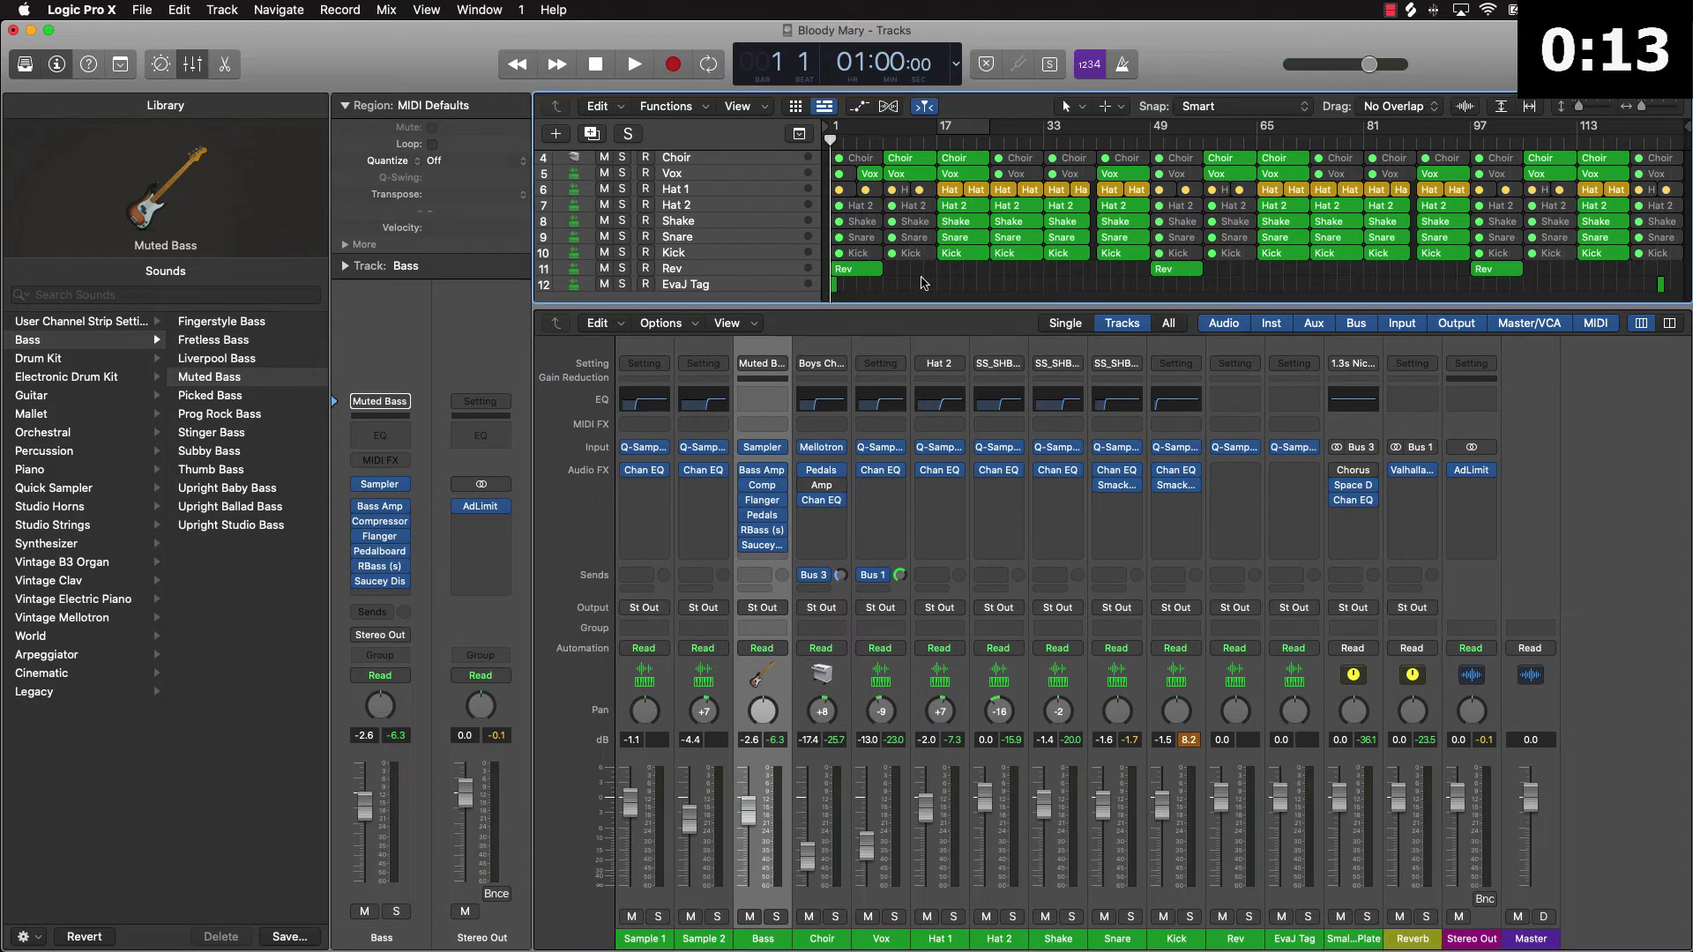
key("super+s")
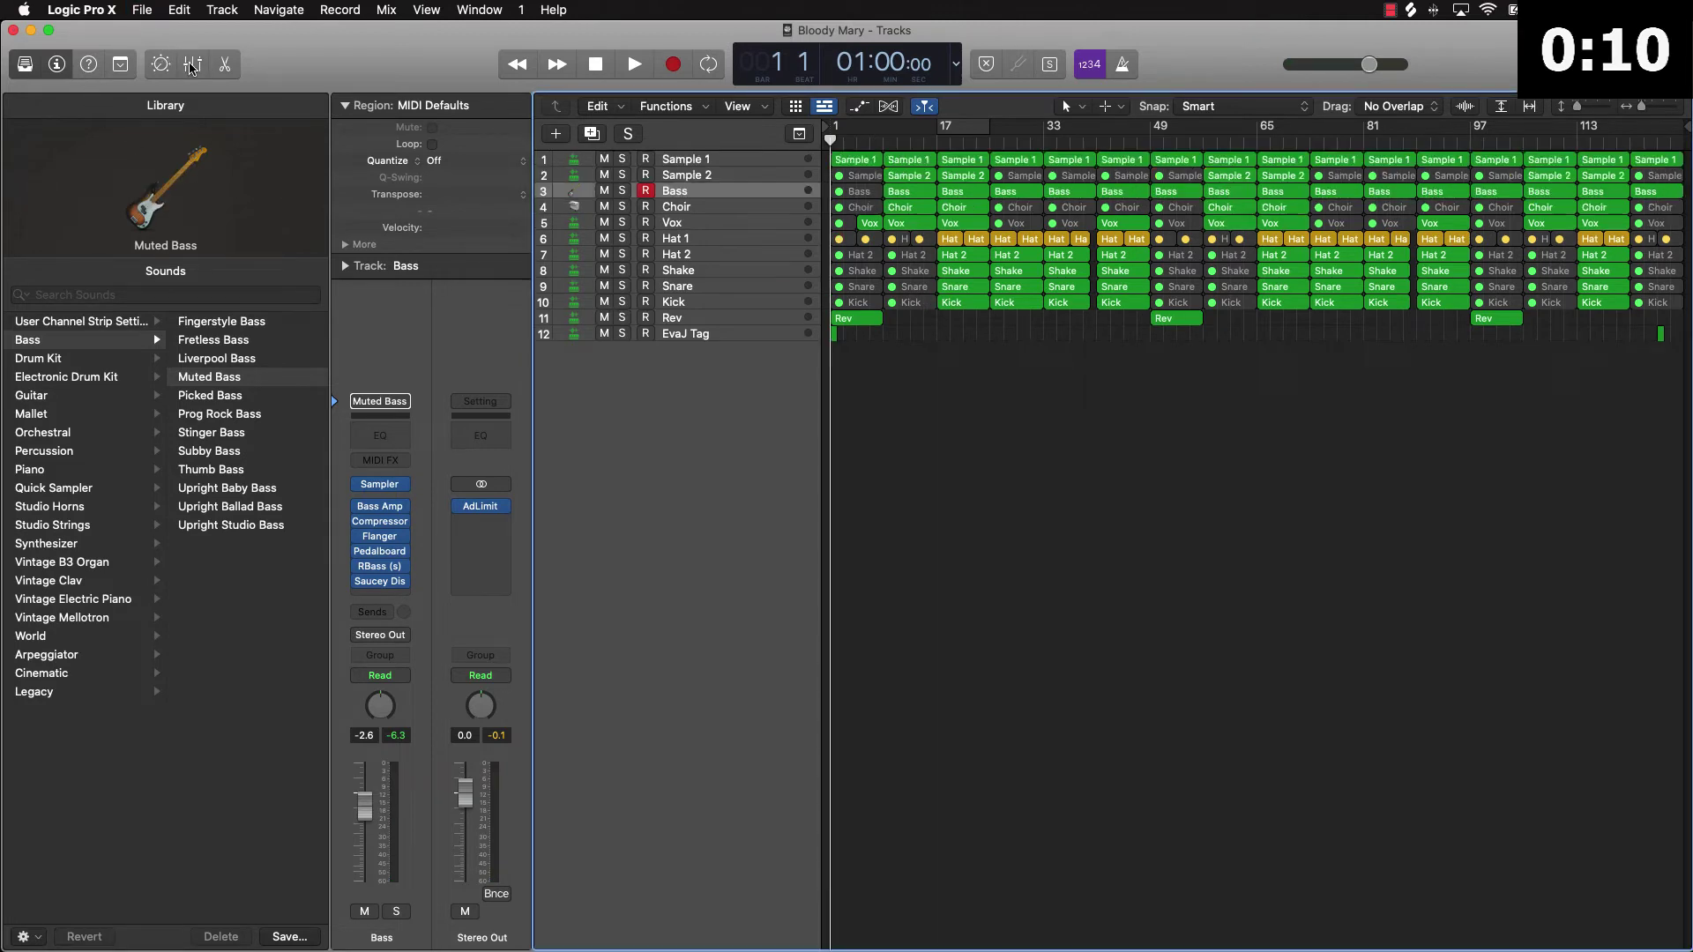
Hide the mixer and briefly play the song's opening, stopping in bar 2
left_click(192, 63)
key("space")
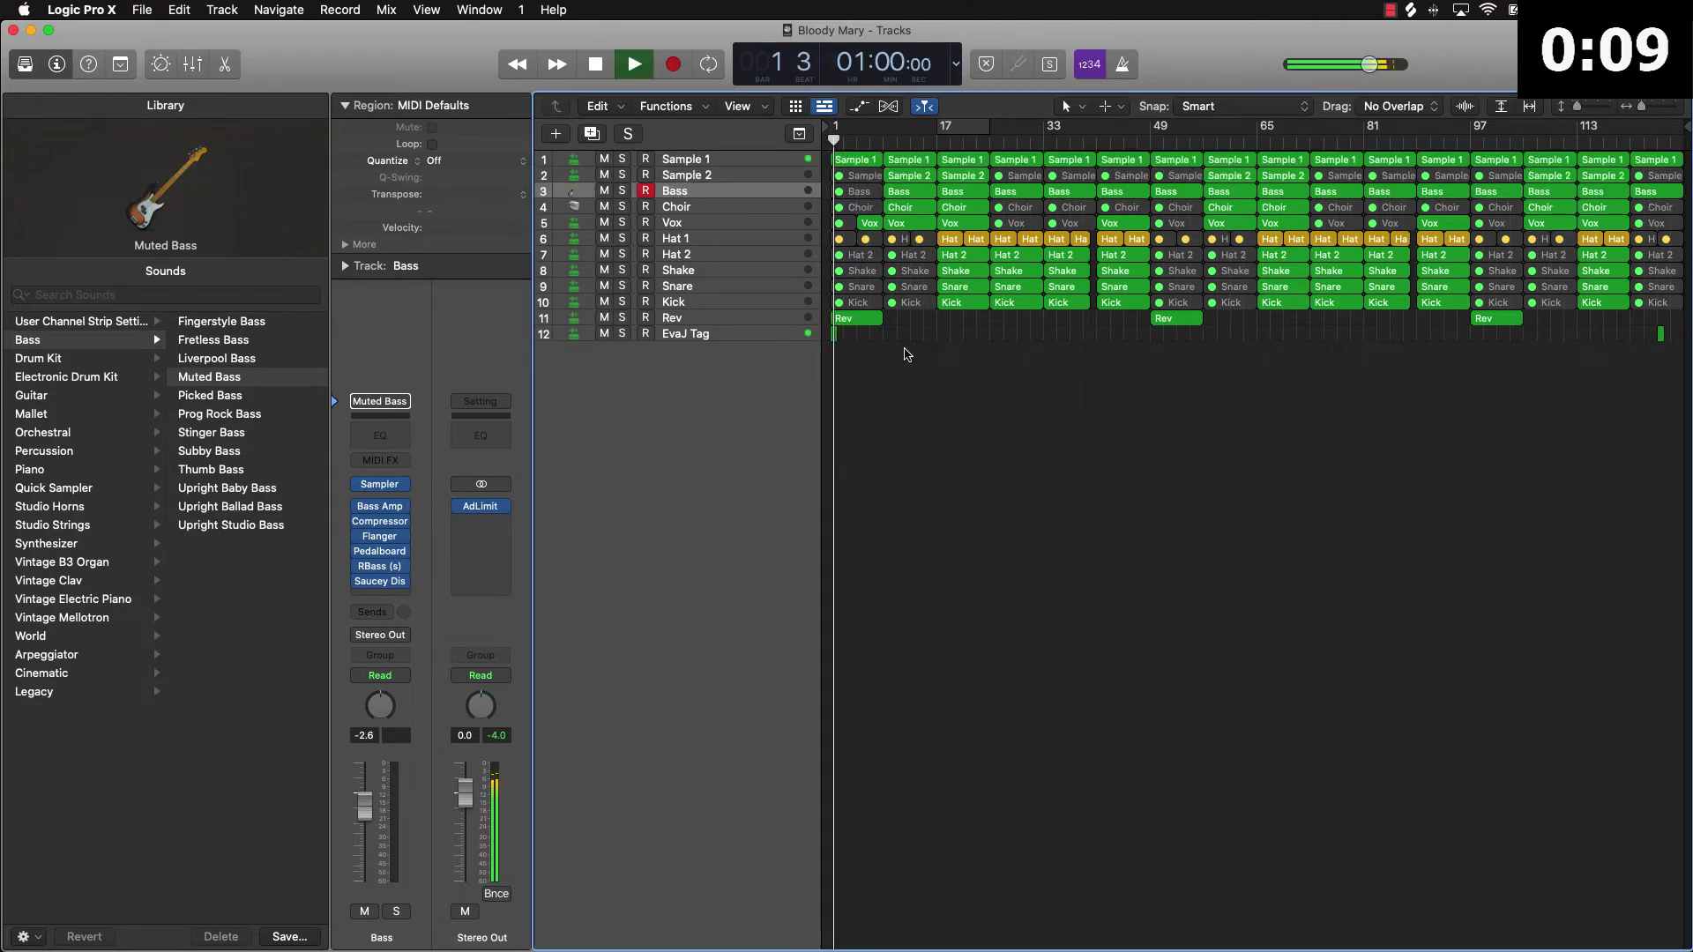
key("space")
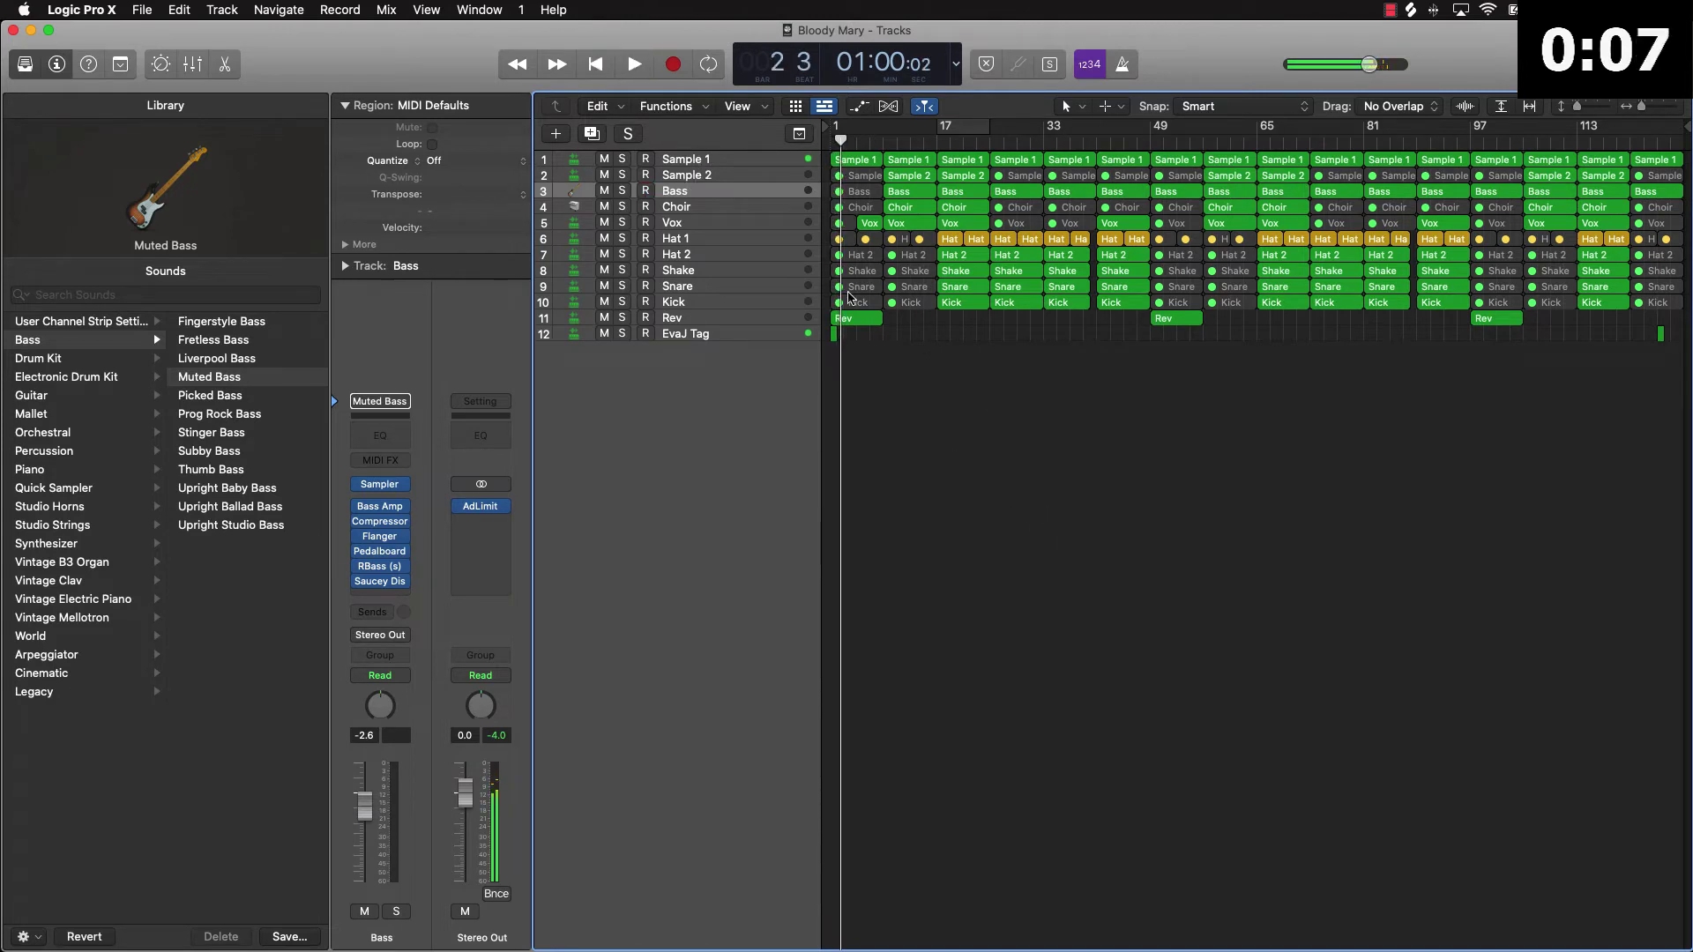
Select the Sample 1 track, leave its next effect slot empty, and add a send to Bus 2
left_click(715, 162)
left_click(396, 596)
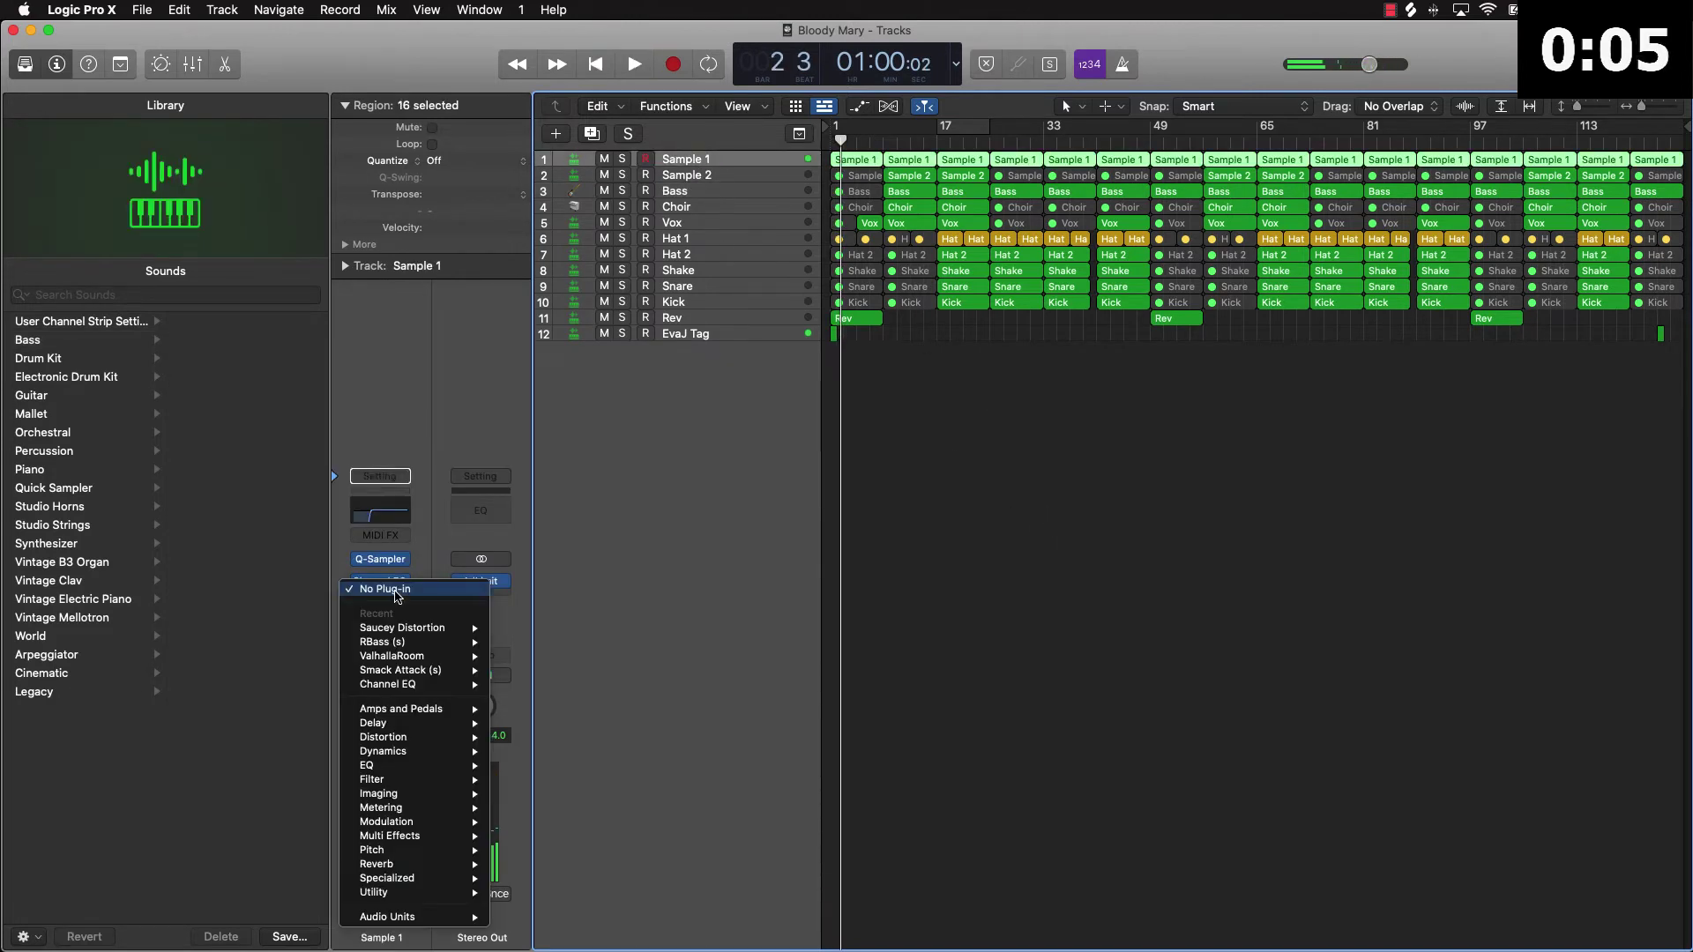
left_click(396, 593)
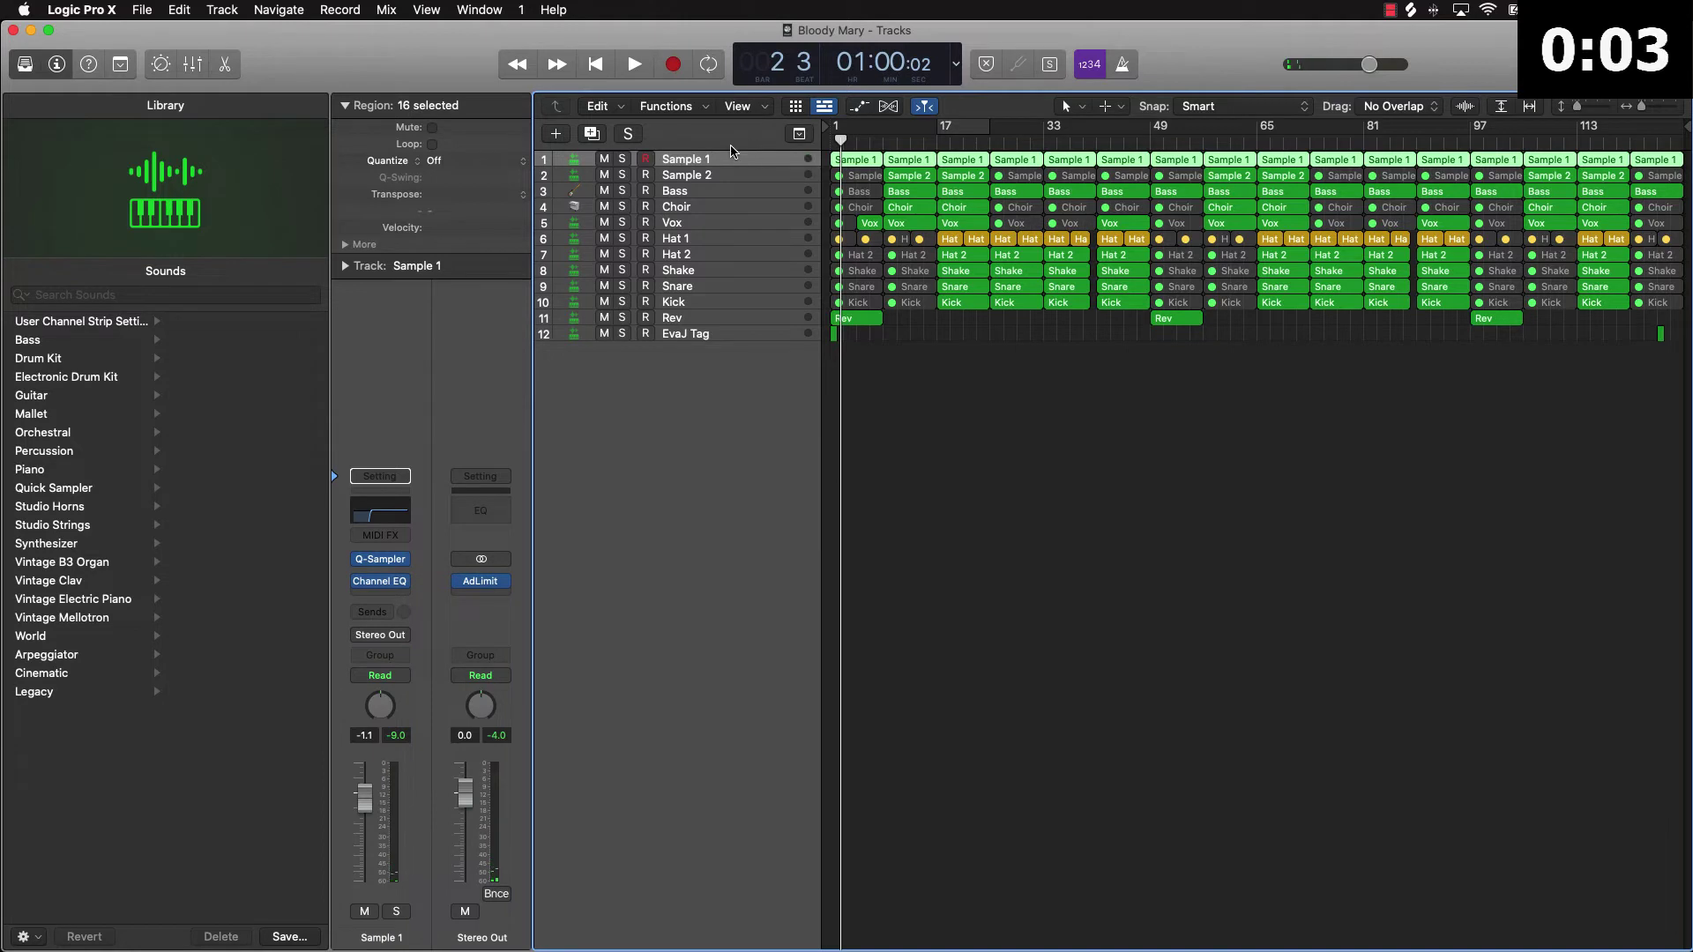
left_click(372, 612)
mouse_move(379, 634)
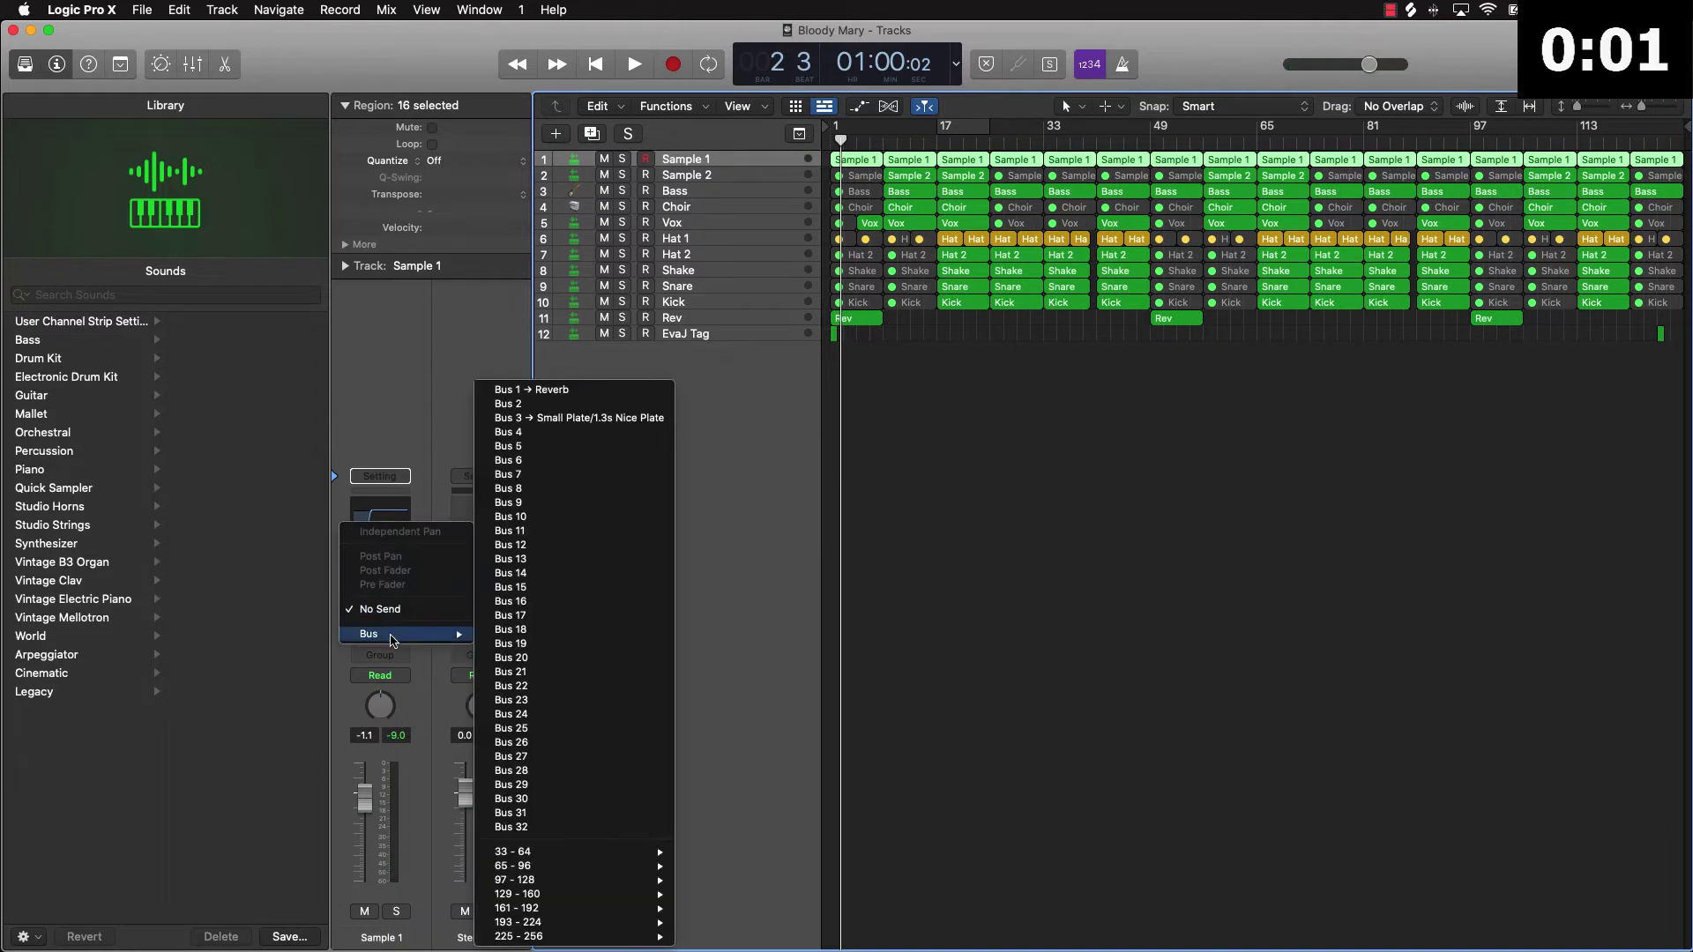
left_click(567, 406)
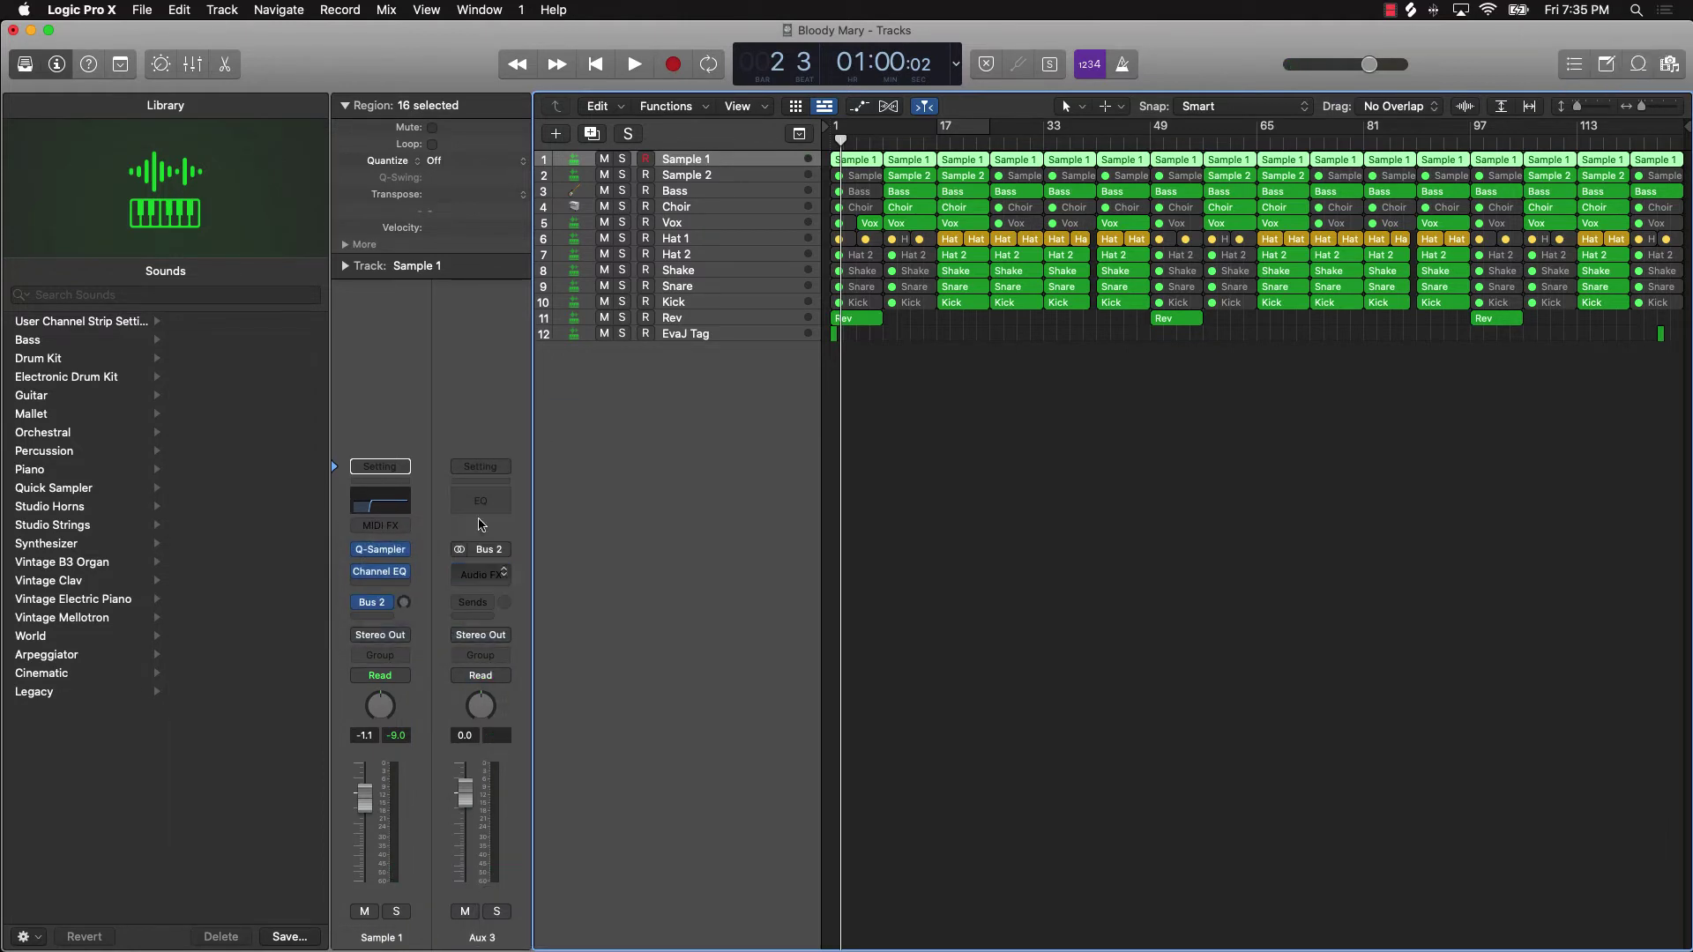
Insert the ValhallaRoom reverb on the Aux 3 channel fed by Bus 2
left_click(481, 575)
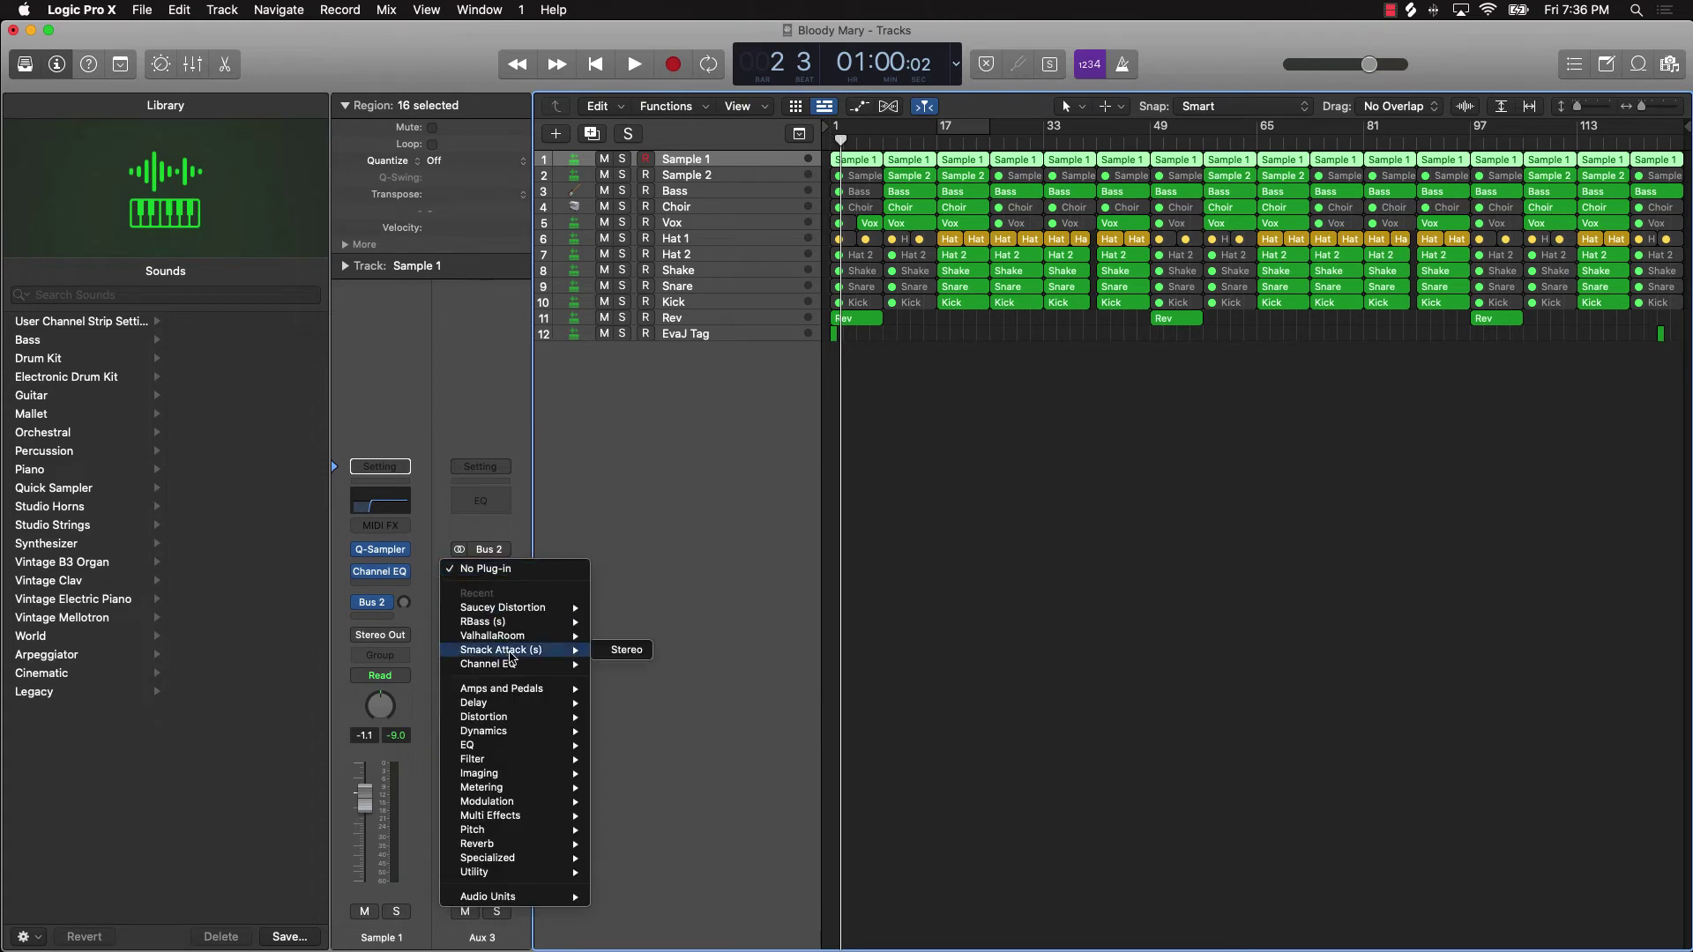
mouse_move(516, 638)
left_click(625, 636)
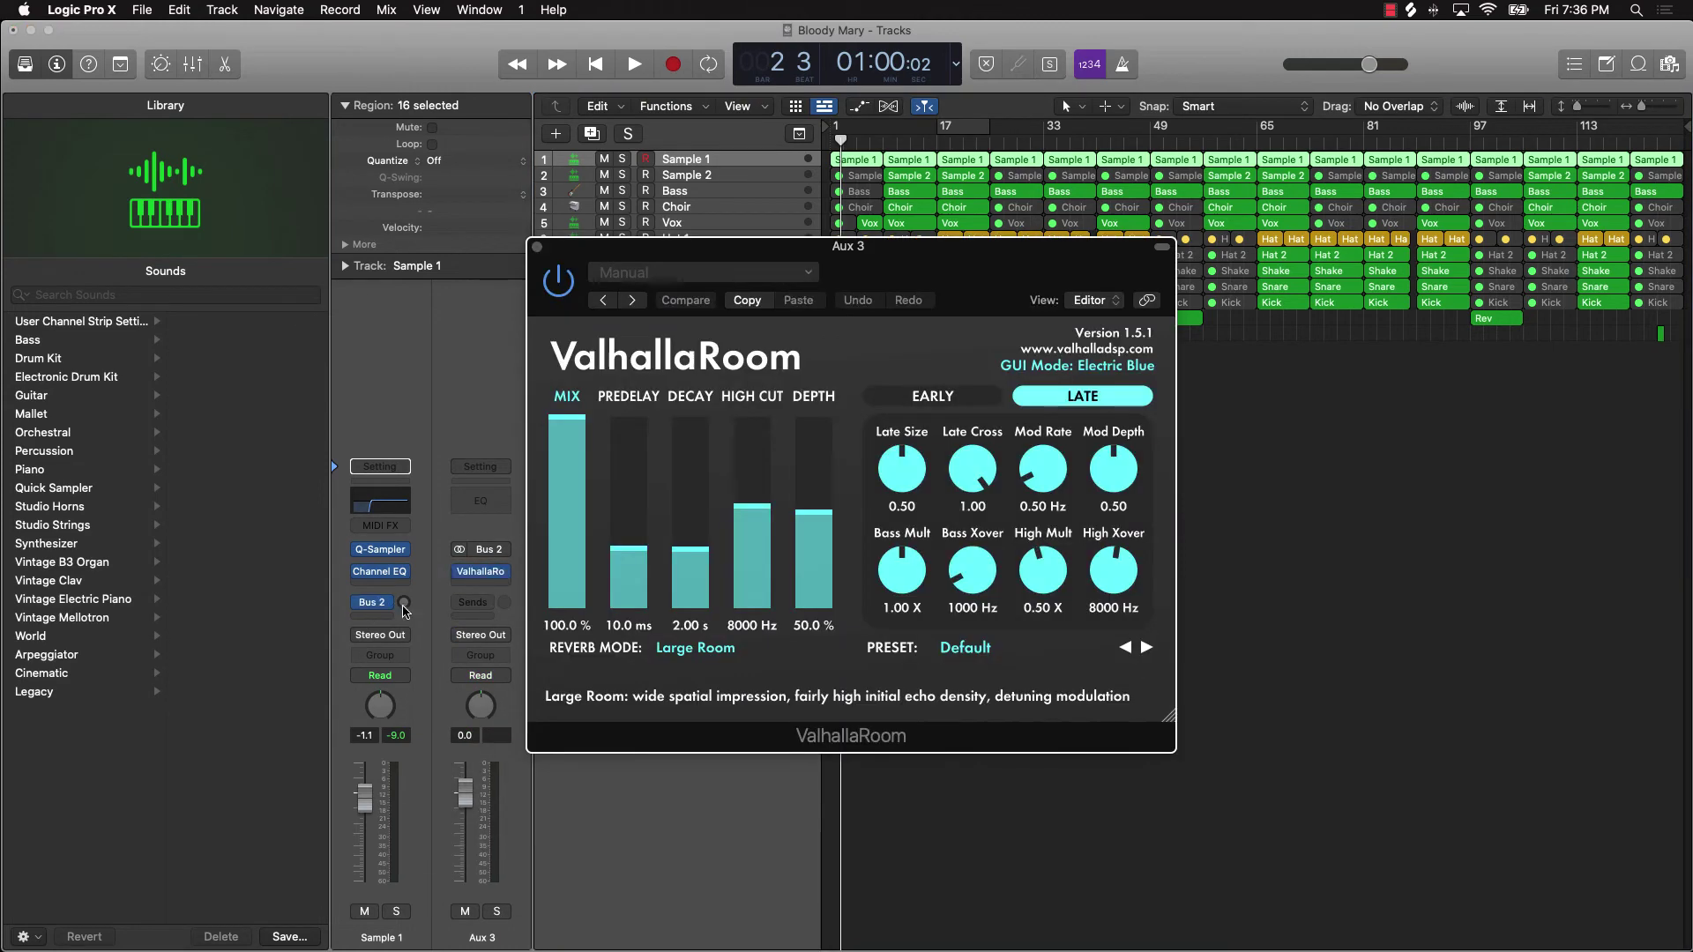
Raise Sample 1's Bus 2 send level and set ValhallaRoom's decay to 4.85 s while playing from the song start, closing the reverb window
key("space")
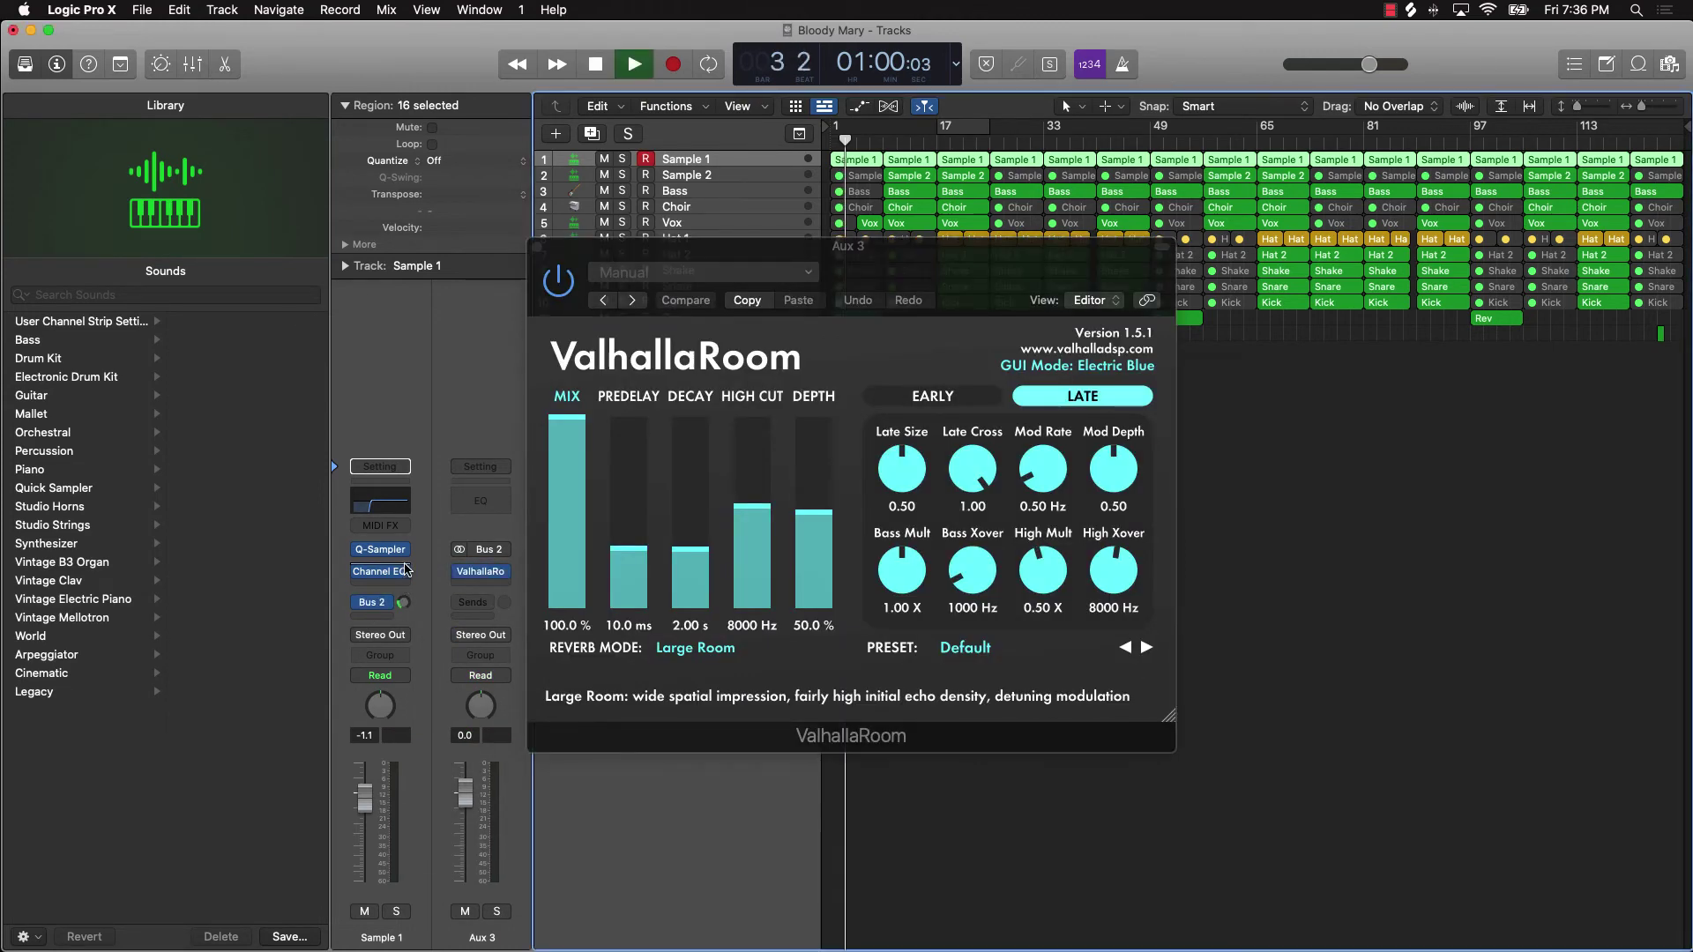
left_click(1029, 849)
key("Return")
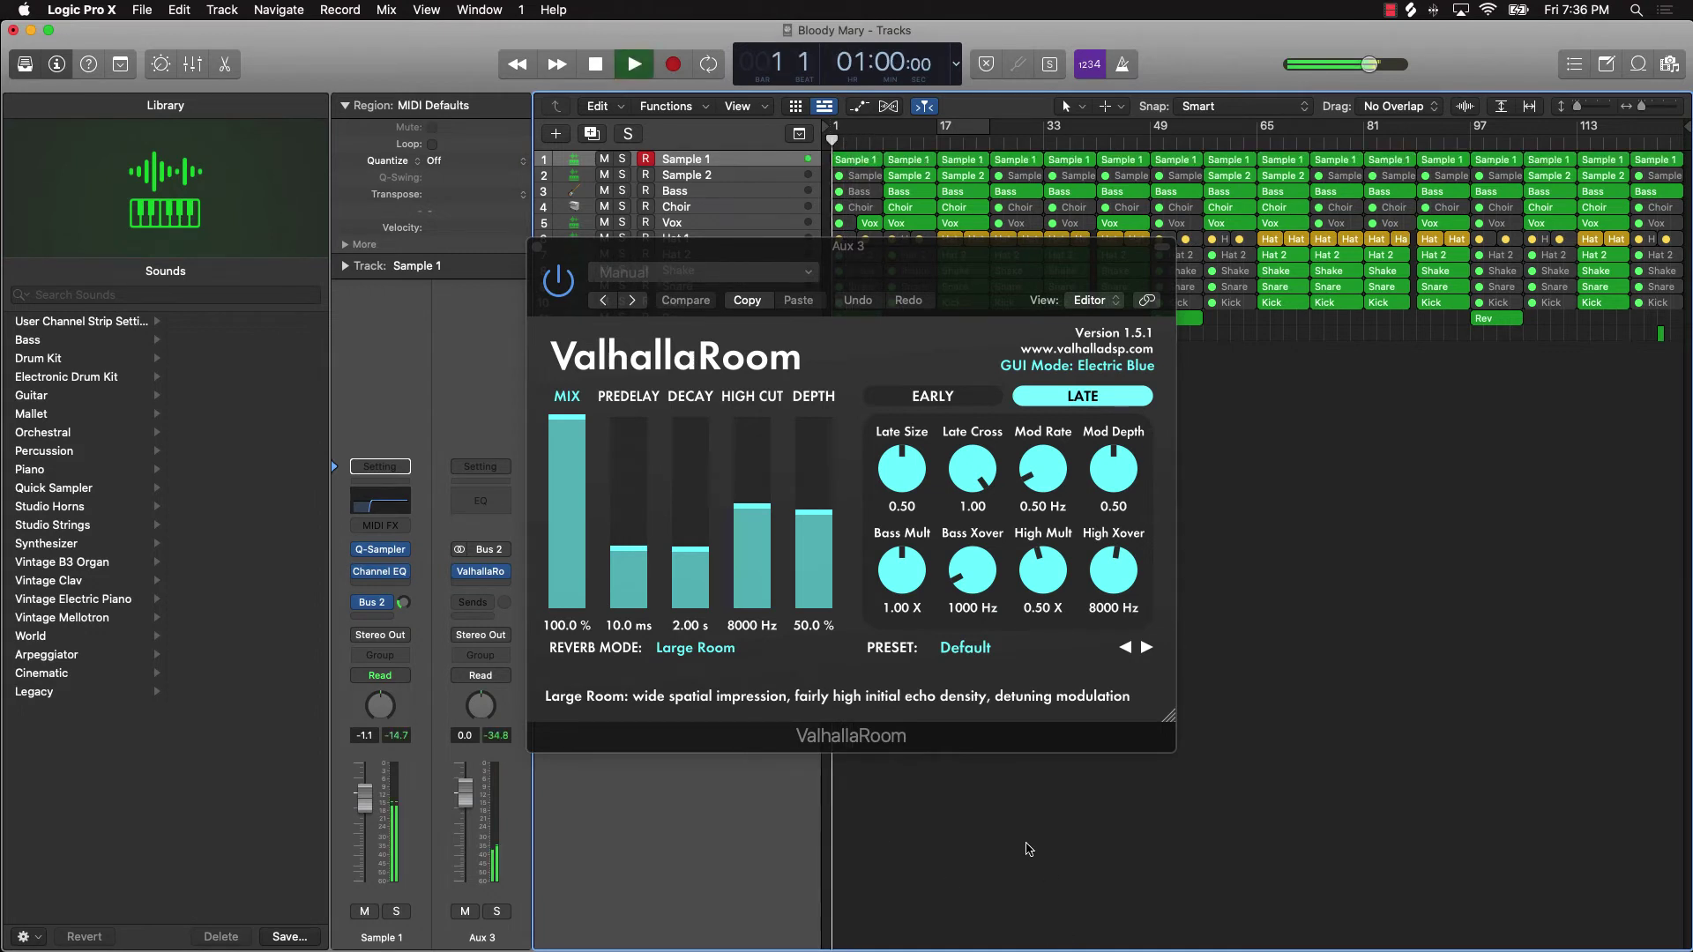
mouse_move(690, 548)
left_mouse_down()
mouse_move(690, 522)
mouse_move(691, 538)
left_mouse_up()
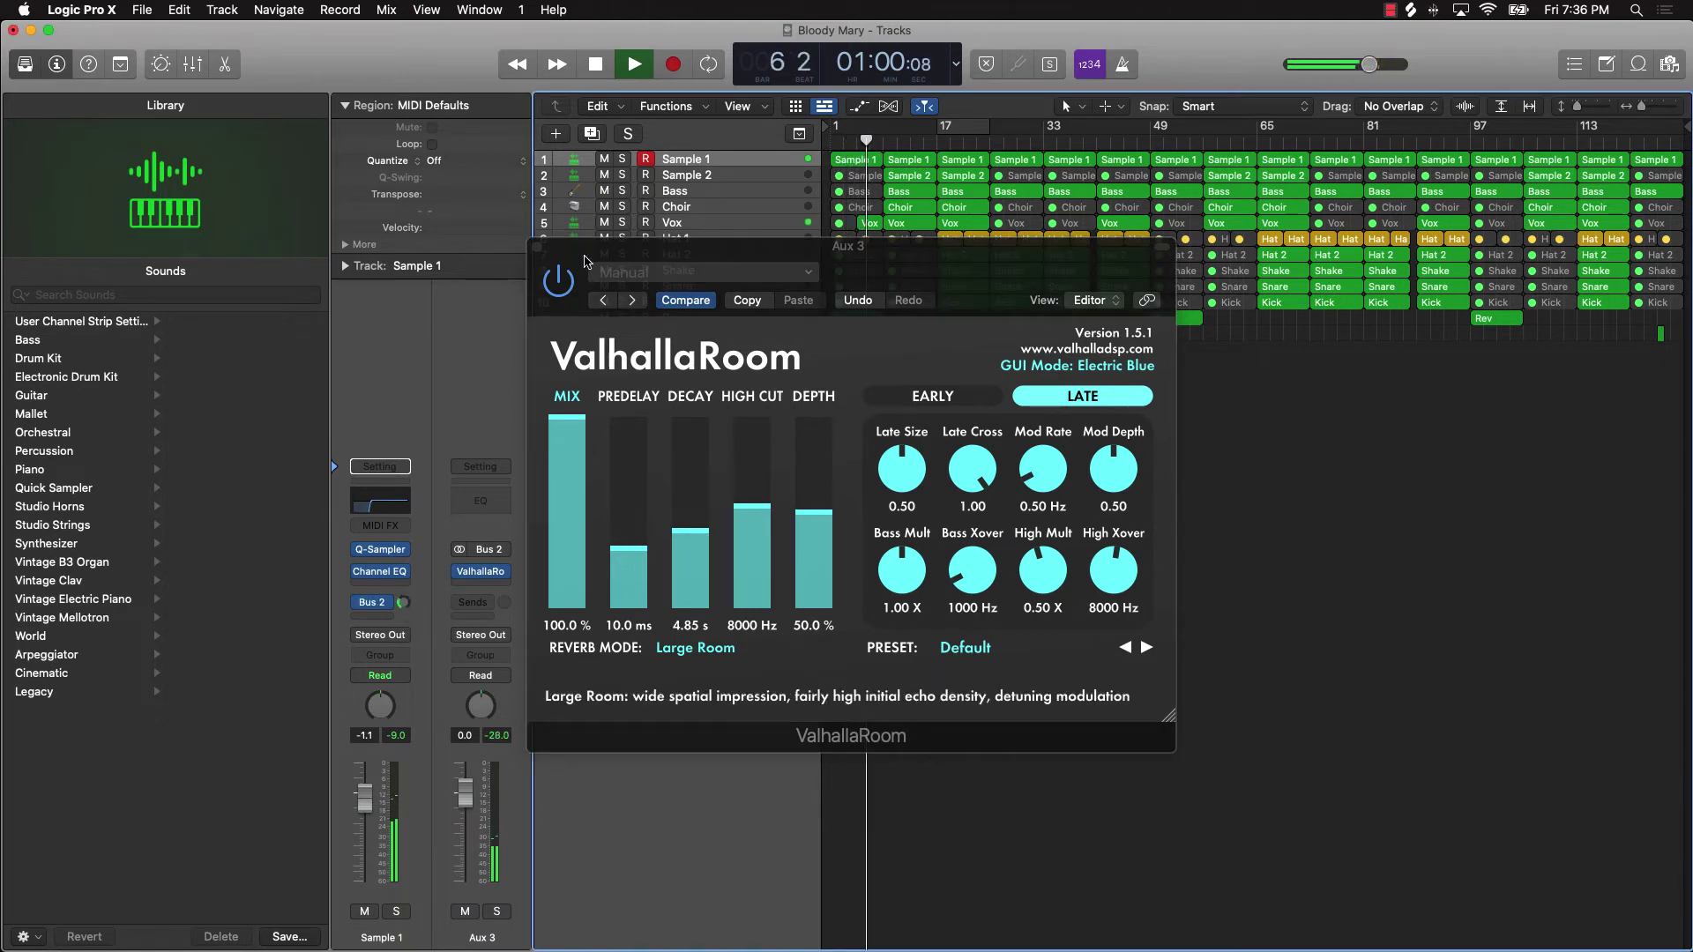
left_click(537, 247)
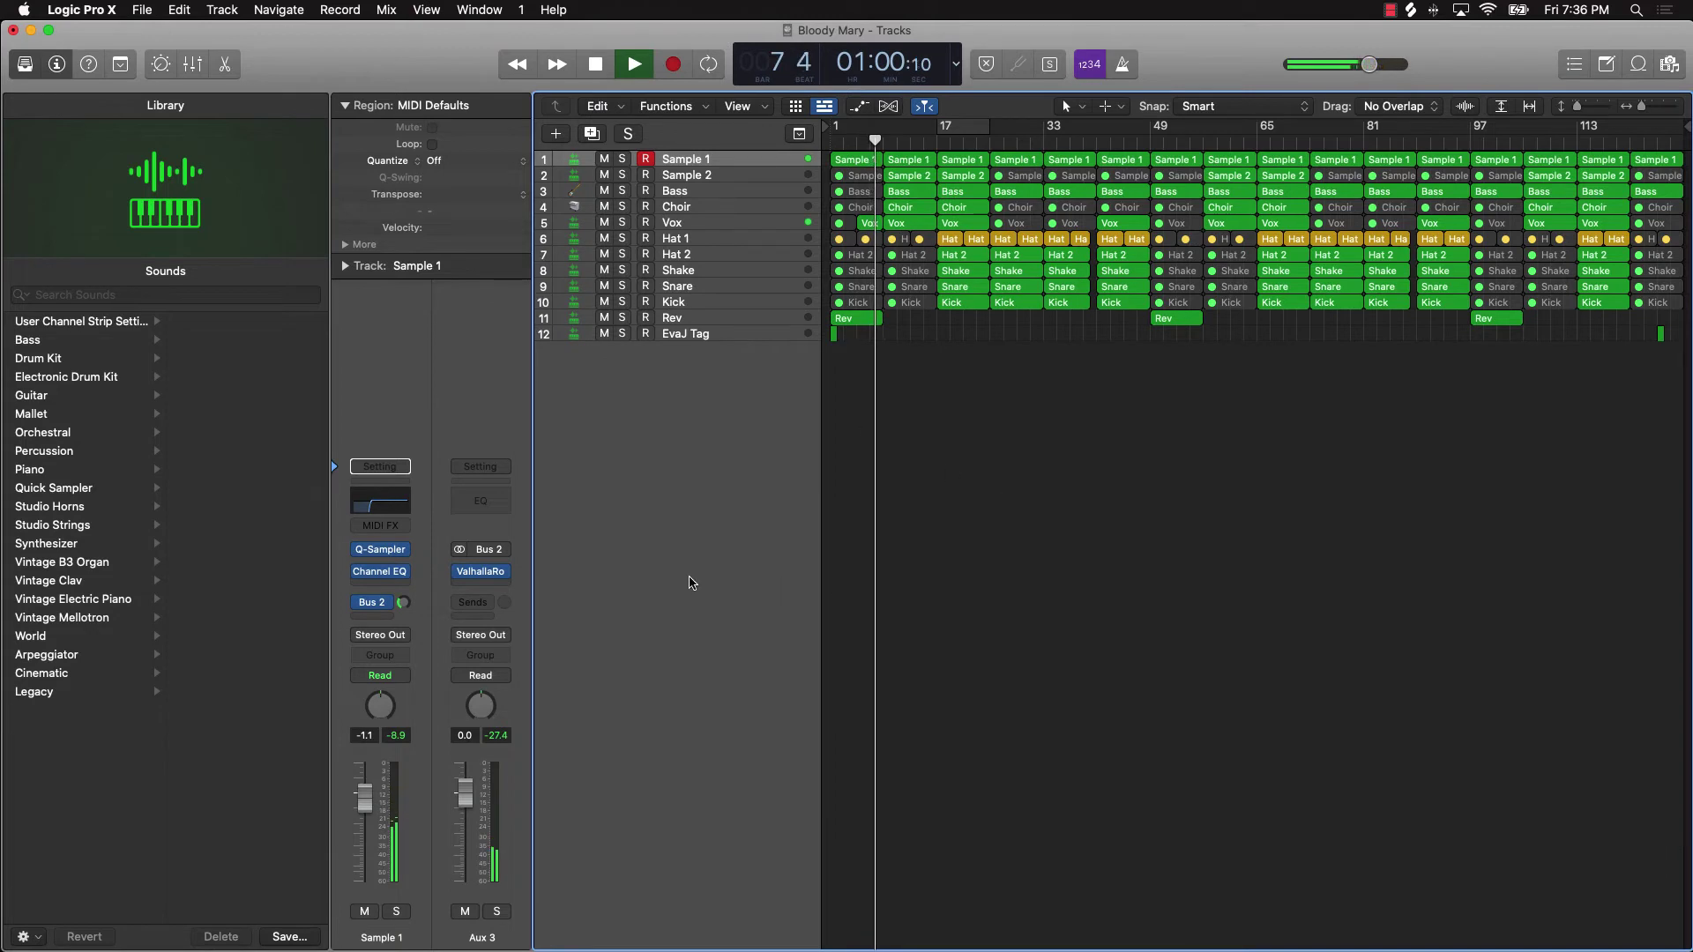
Add a Channel EQ after ValhallaRoom on Aux 3, with a 48 dB/Oct low cut at about 200 Hz
left_click(486, 506)
left_click(613, 339)
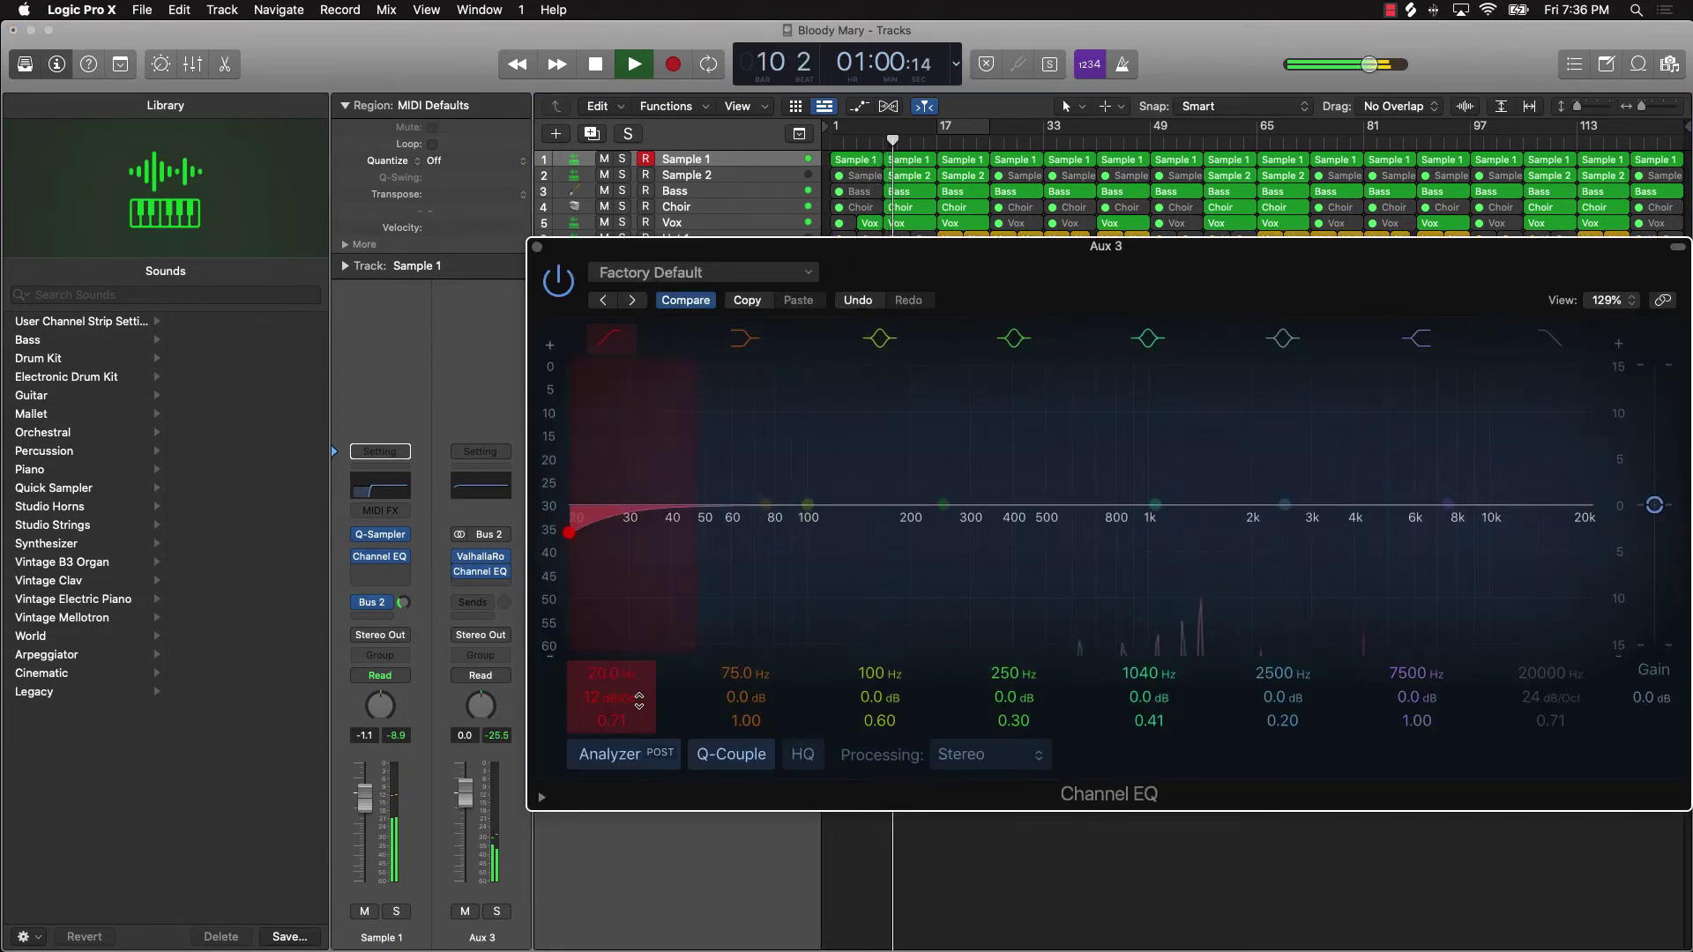
left_click_drag(639, 701, 617, 609)
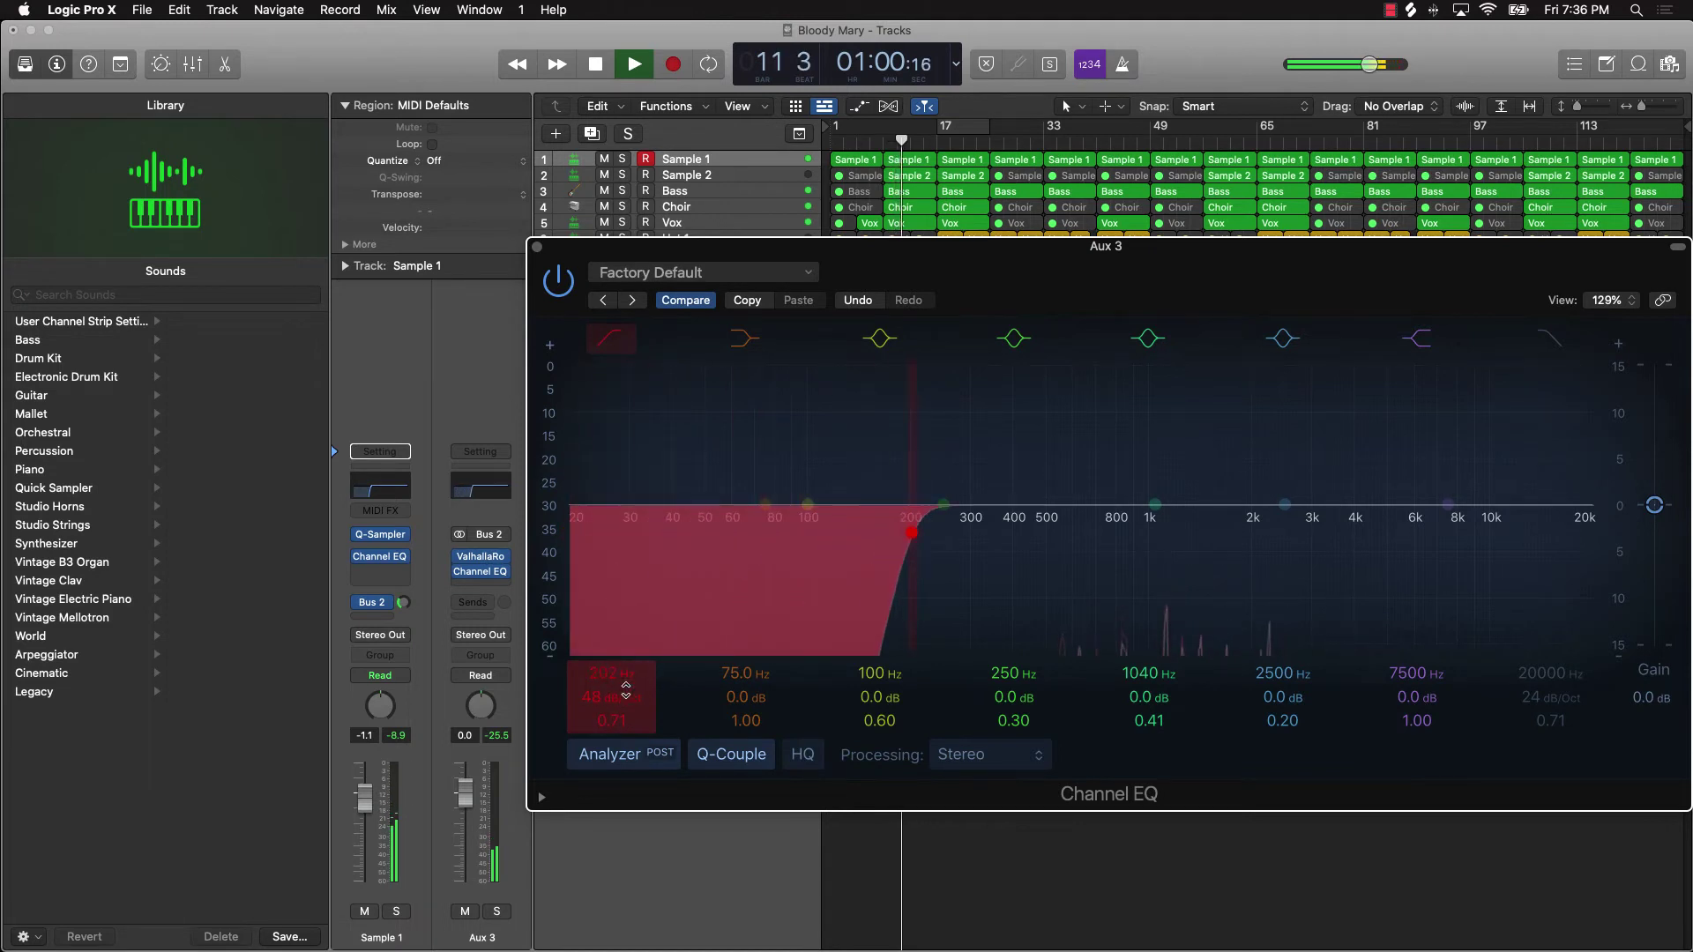
left_click(537, 247)
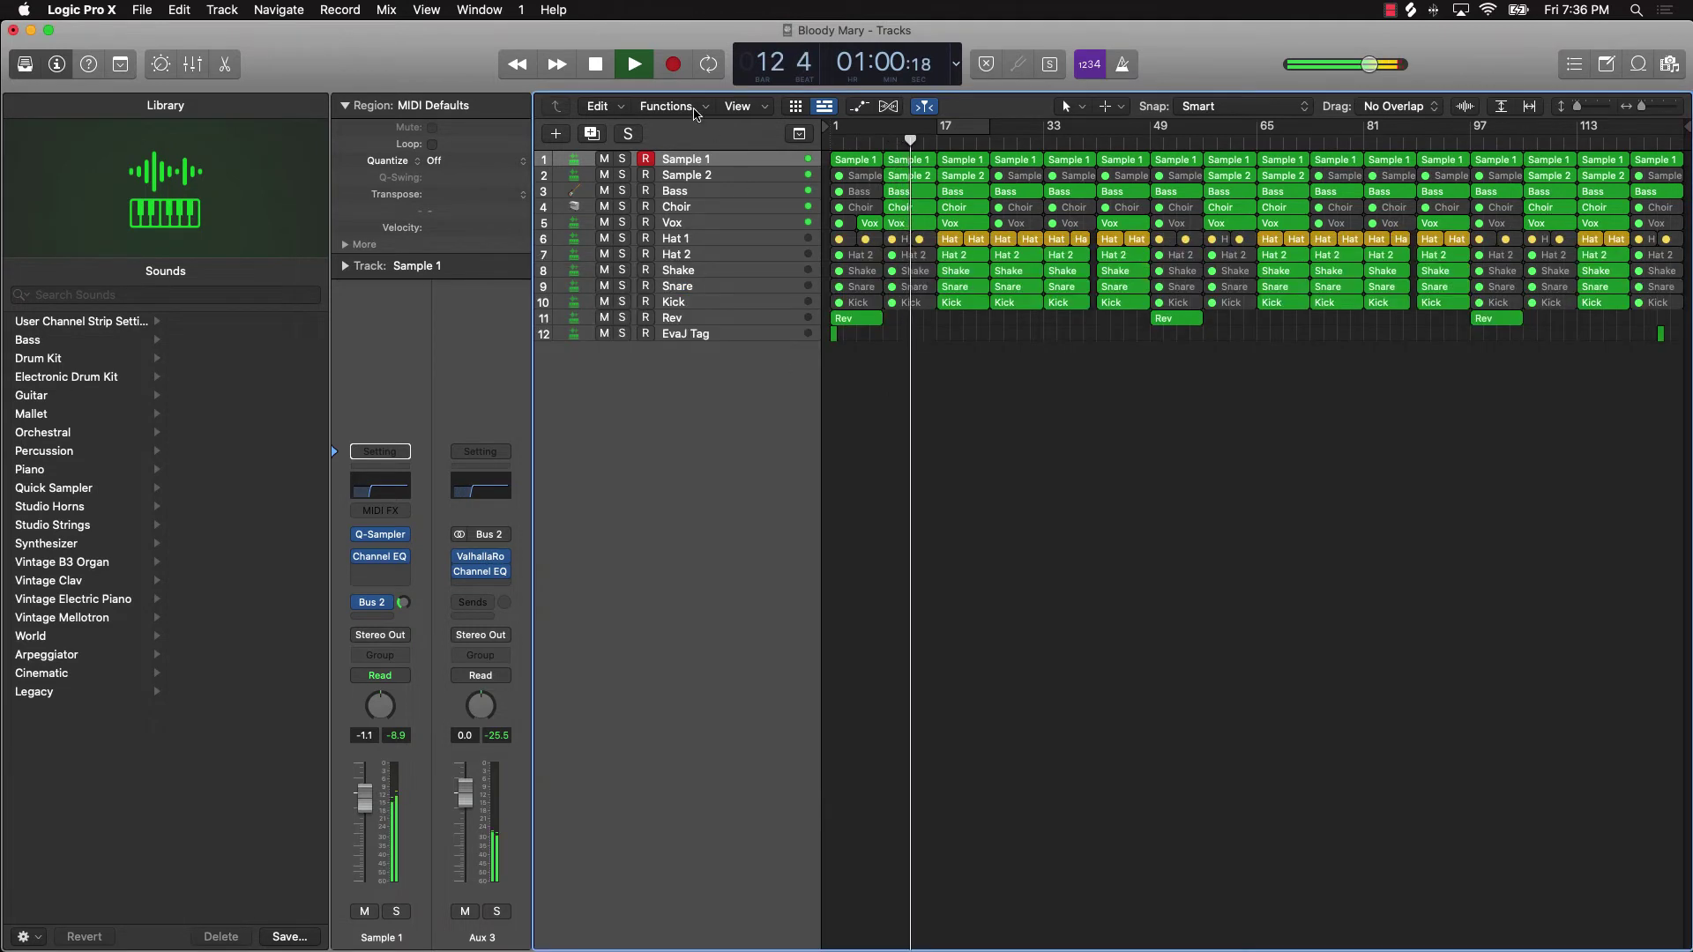
Set the Choir fader to -13.4 dB and the Vox fader to -14.0 dB, and readjust the Vox pan to slightly left of centre
left_click(677, 209)
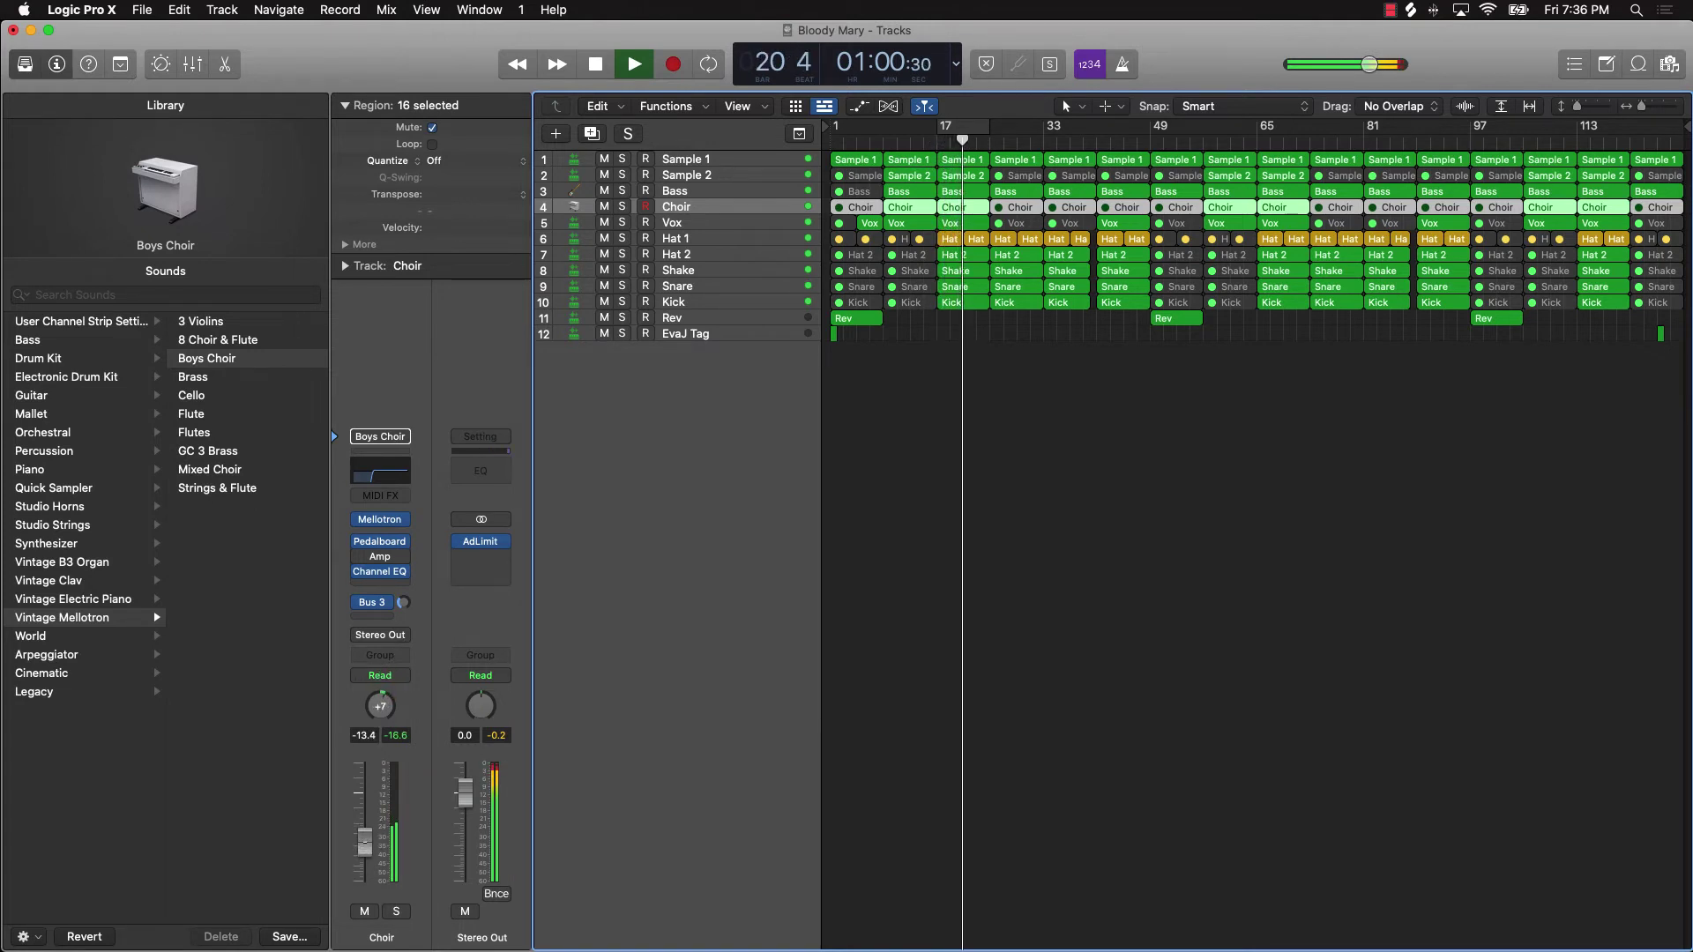
left_click(708, 224)
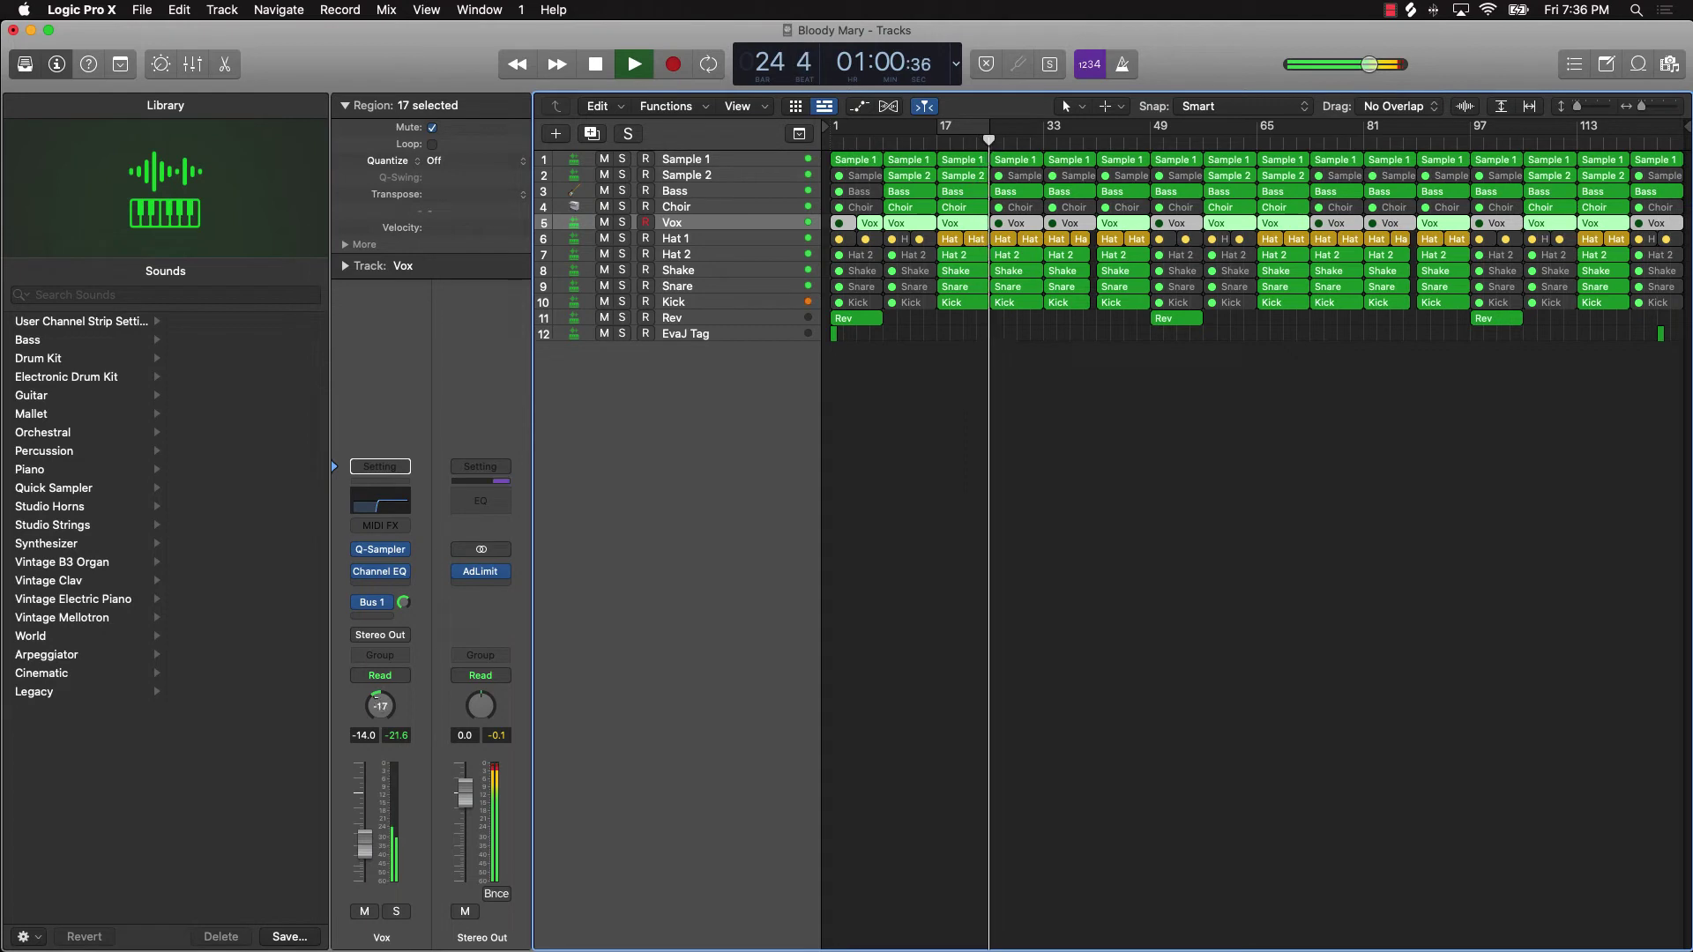
left_click(970, 605)
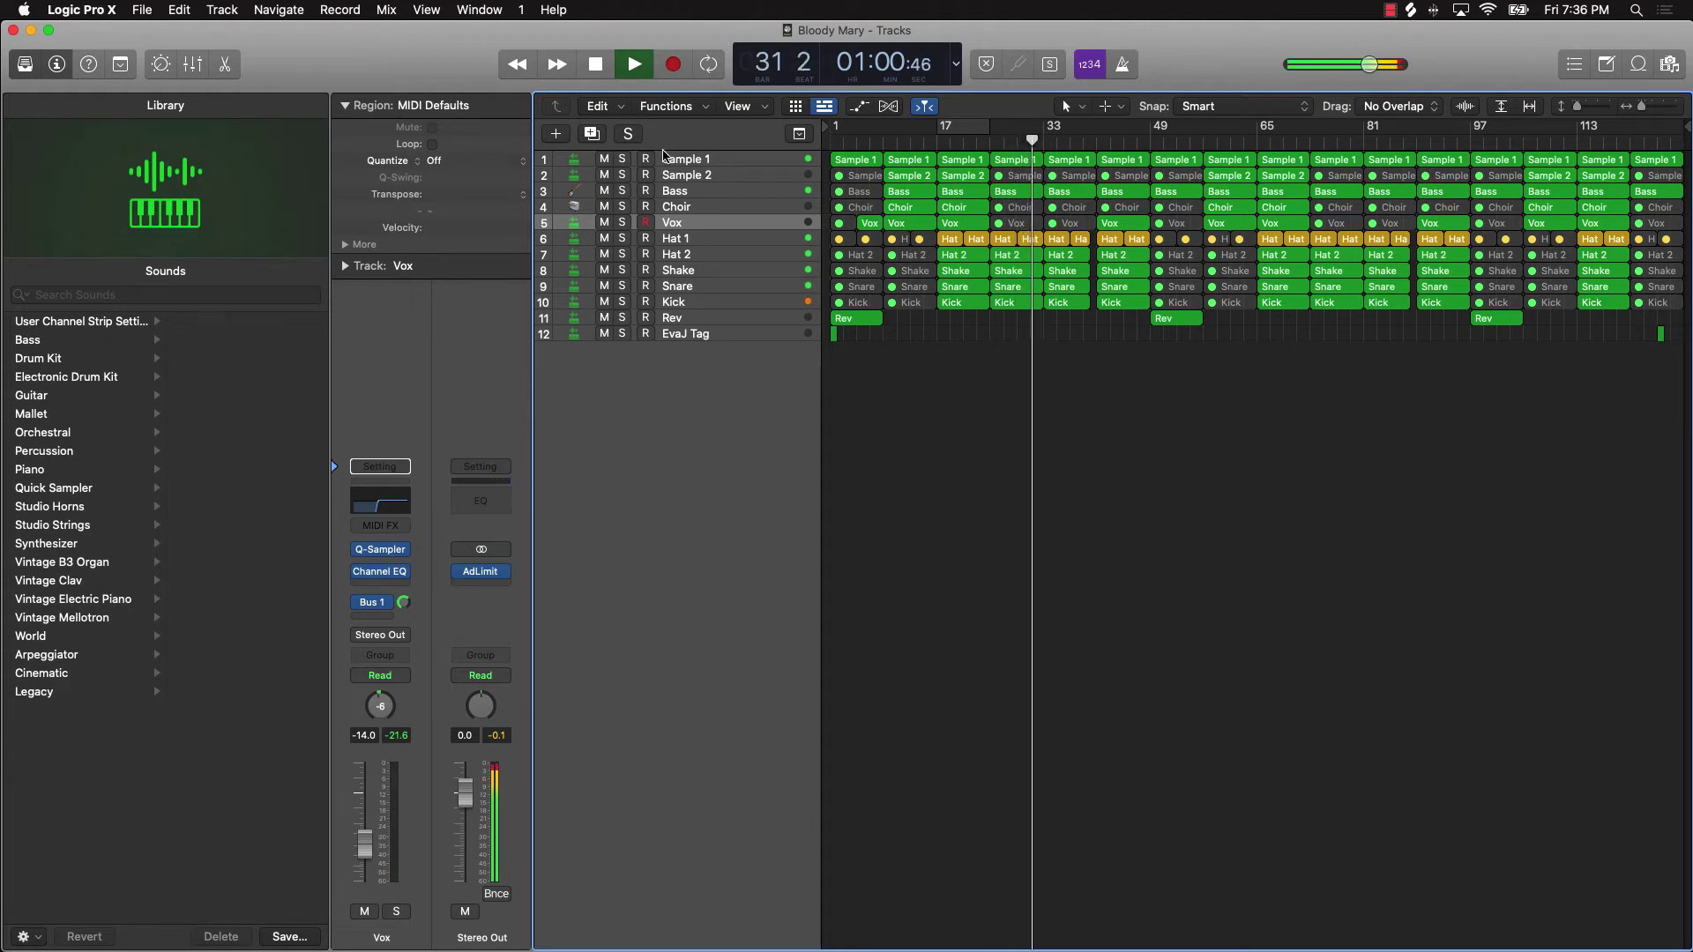
Lower the Bass fader to -3.0 dB and add a Channel EQ to Bass with a 24 dB/Oct high cut at 3080 Hz
left_click(675, 191)
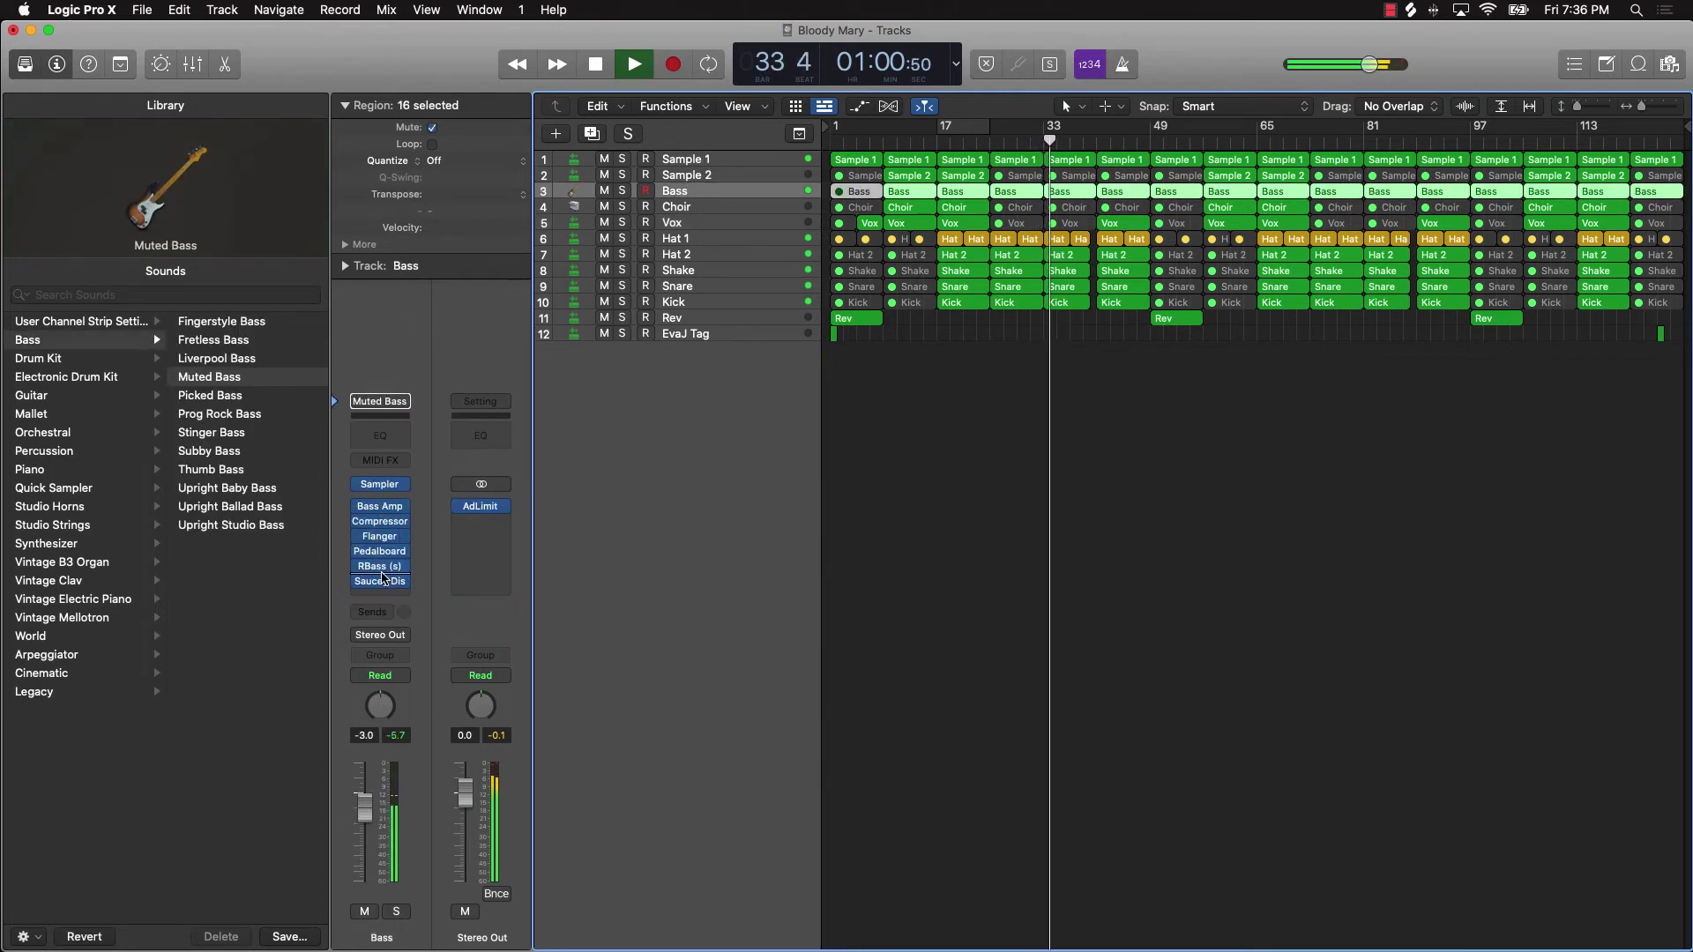
left_click(380, 436)
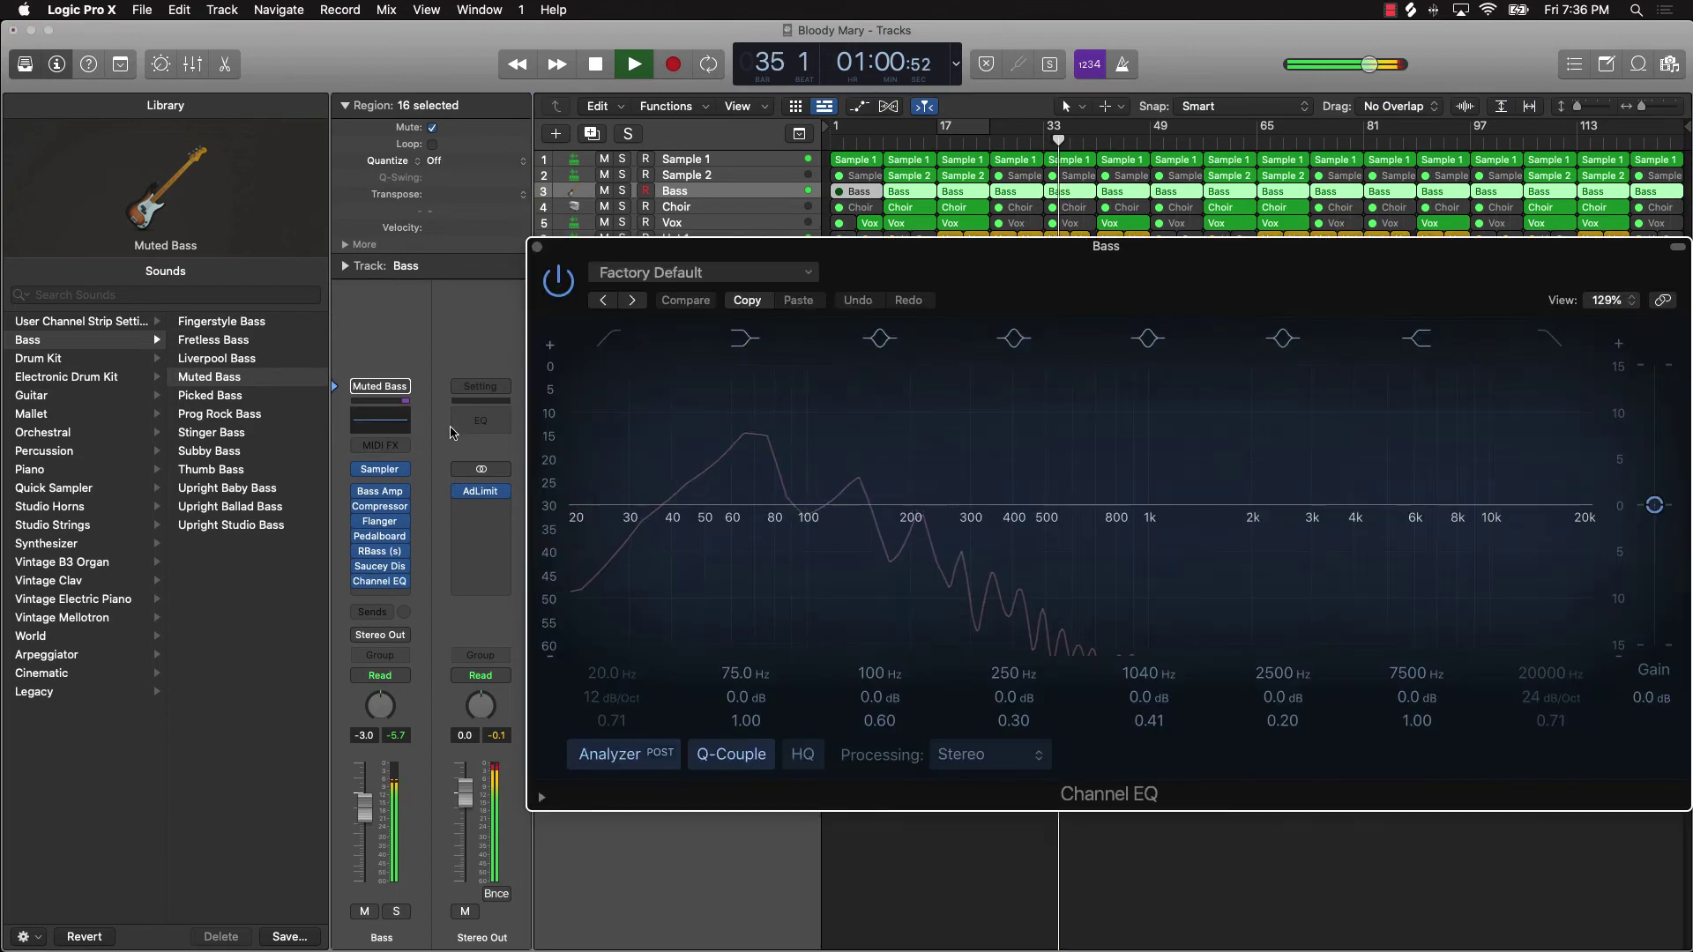
left_click_drag(1565, 506, 1276, 532)
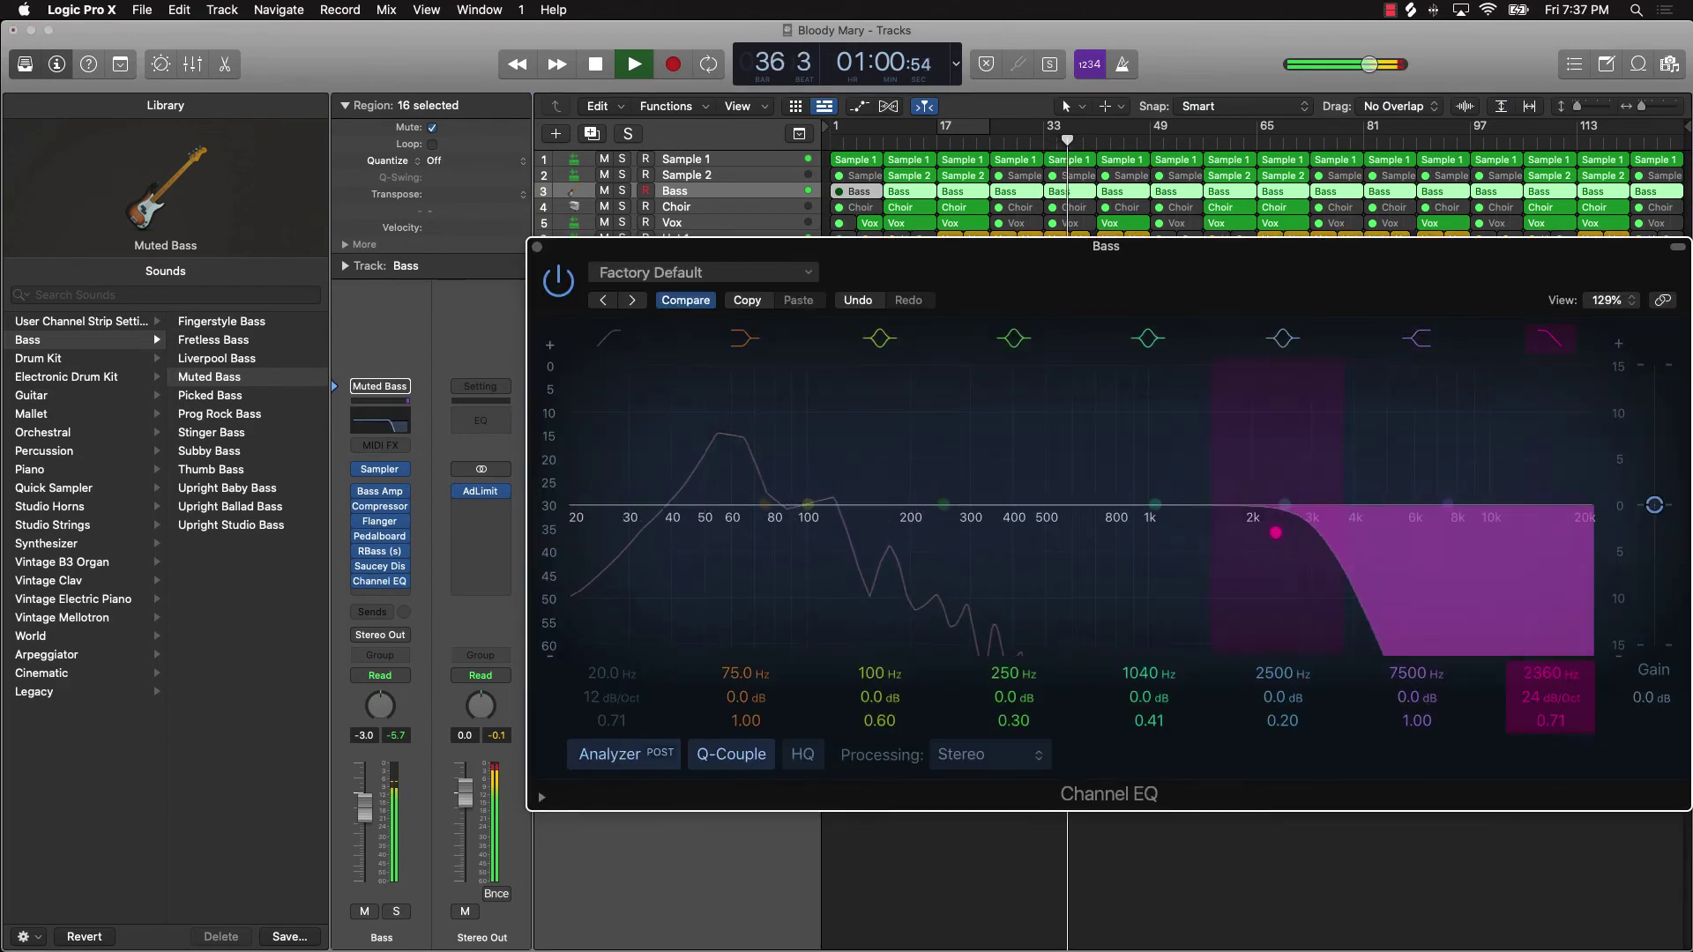
mouse_move(1554, 679)
left_mouse_down()
mouse_move(1554, 693)
mouse_move(1554, 674)
left_mouse_up()
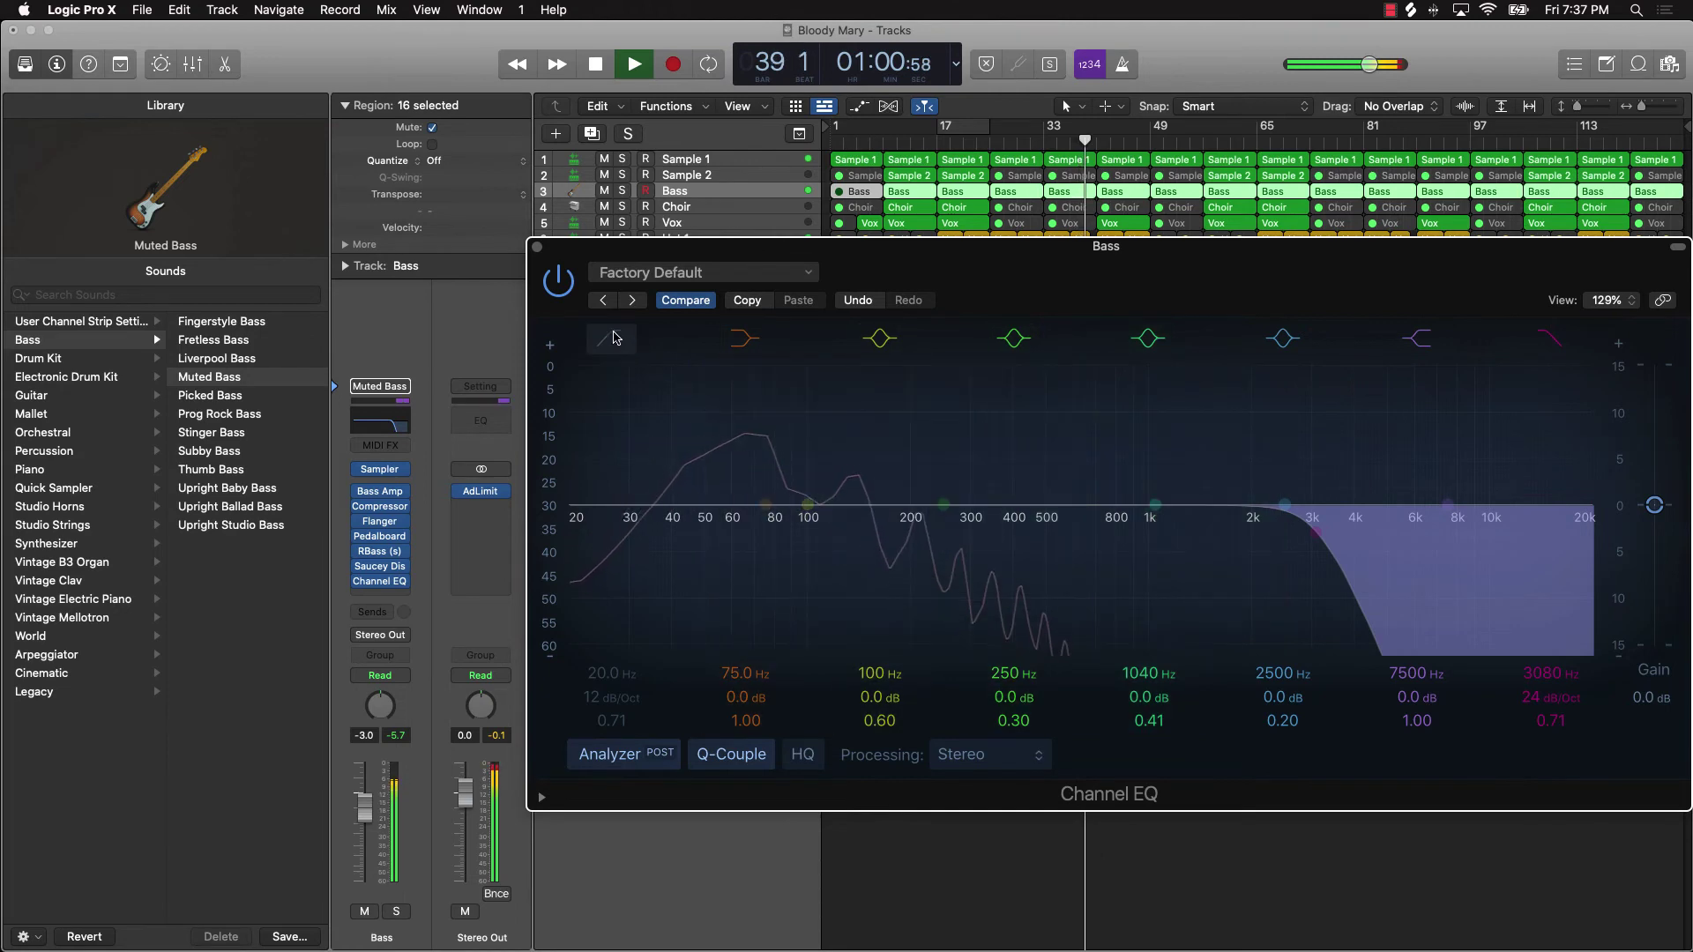
Close the Bass EQ window, deselect the Bass regions, and play into bar 50 before returning the playhead to the song start
key("super+w")
left_click(1263, 680)
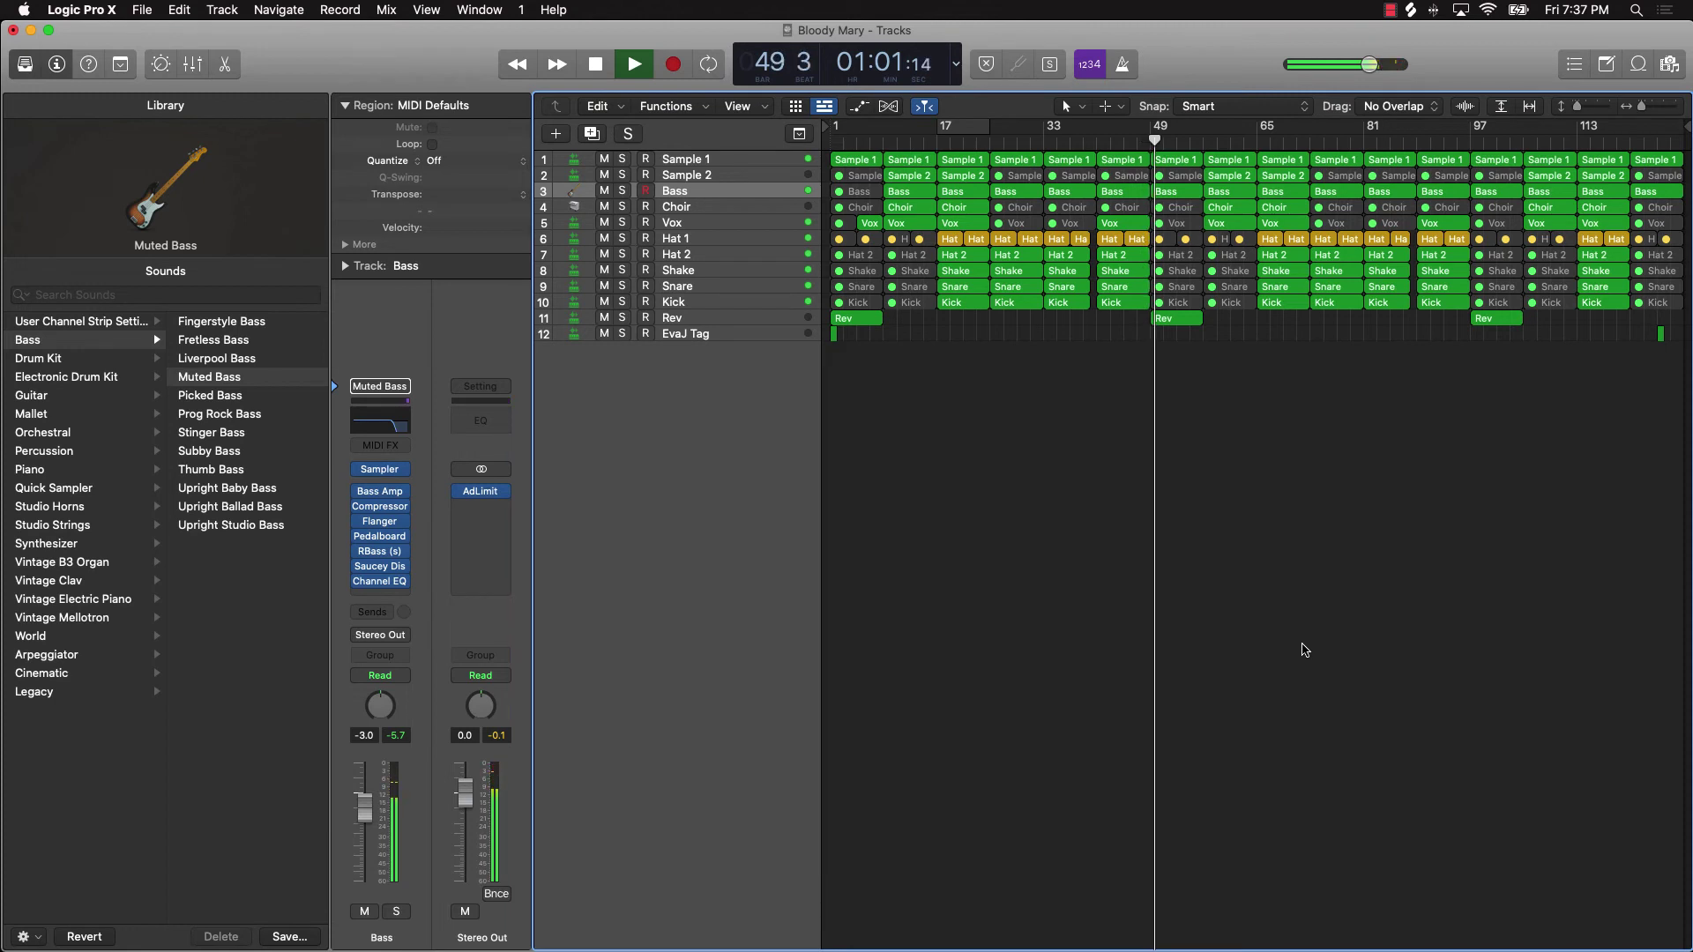
key("space")
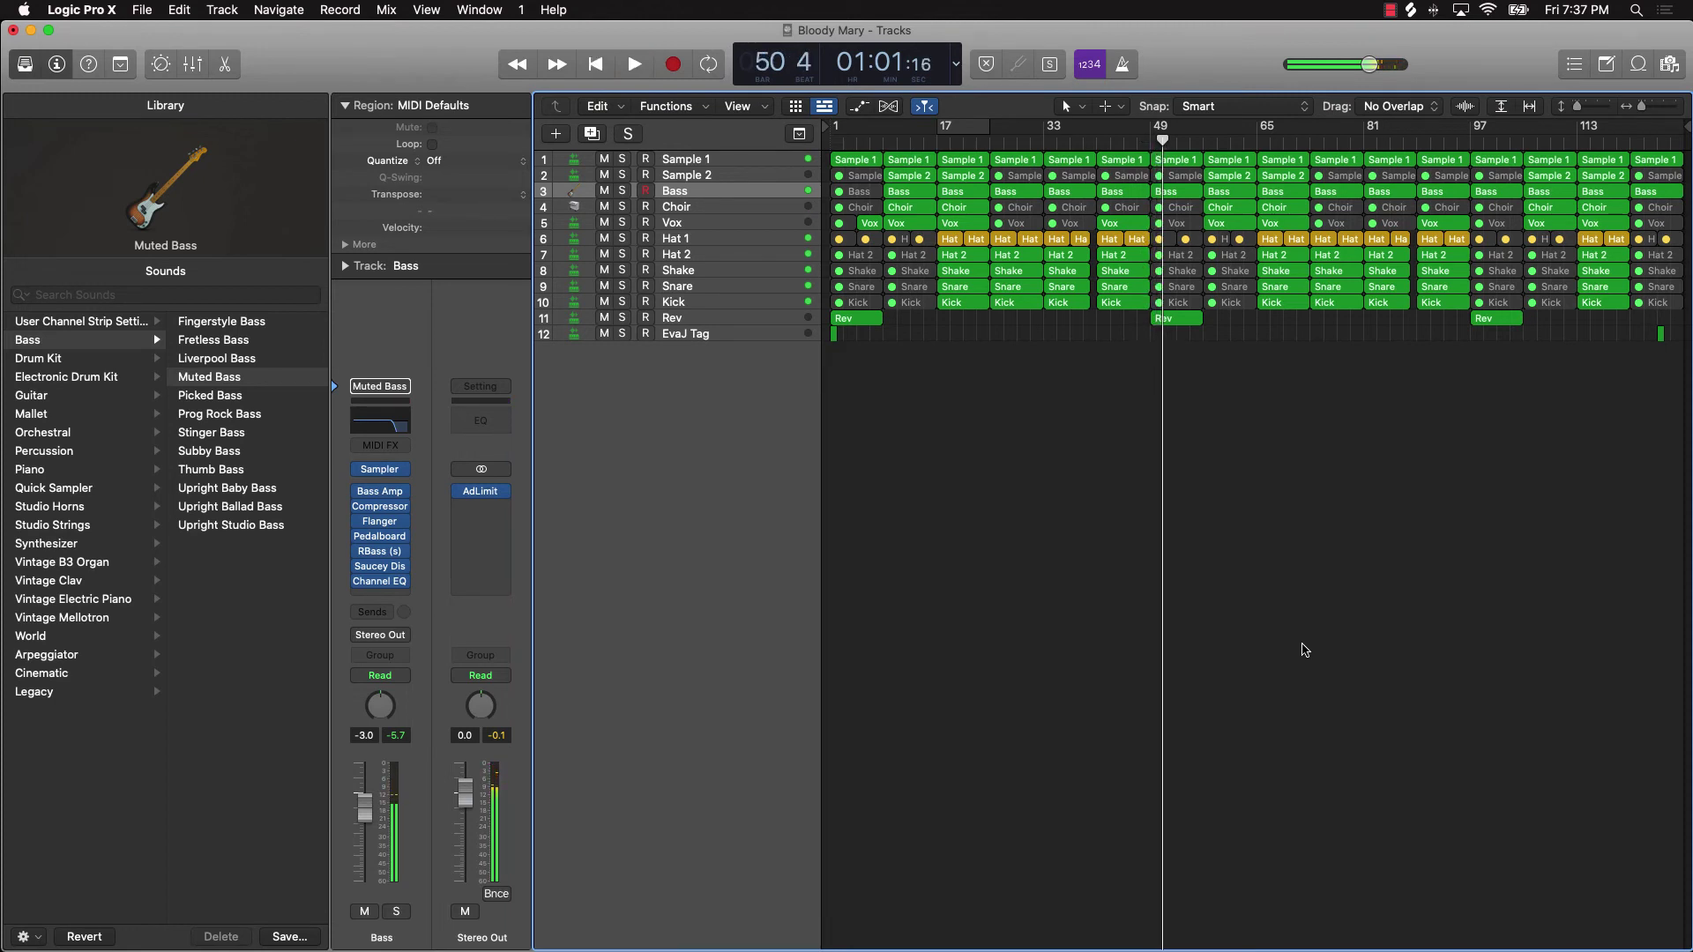
key("Return")
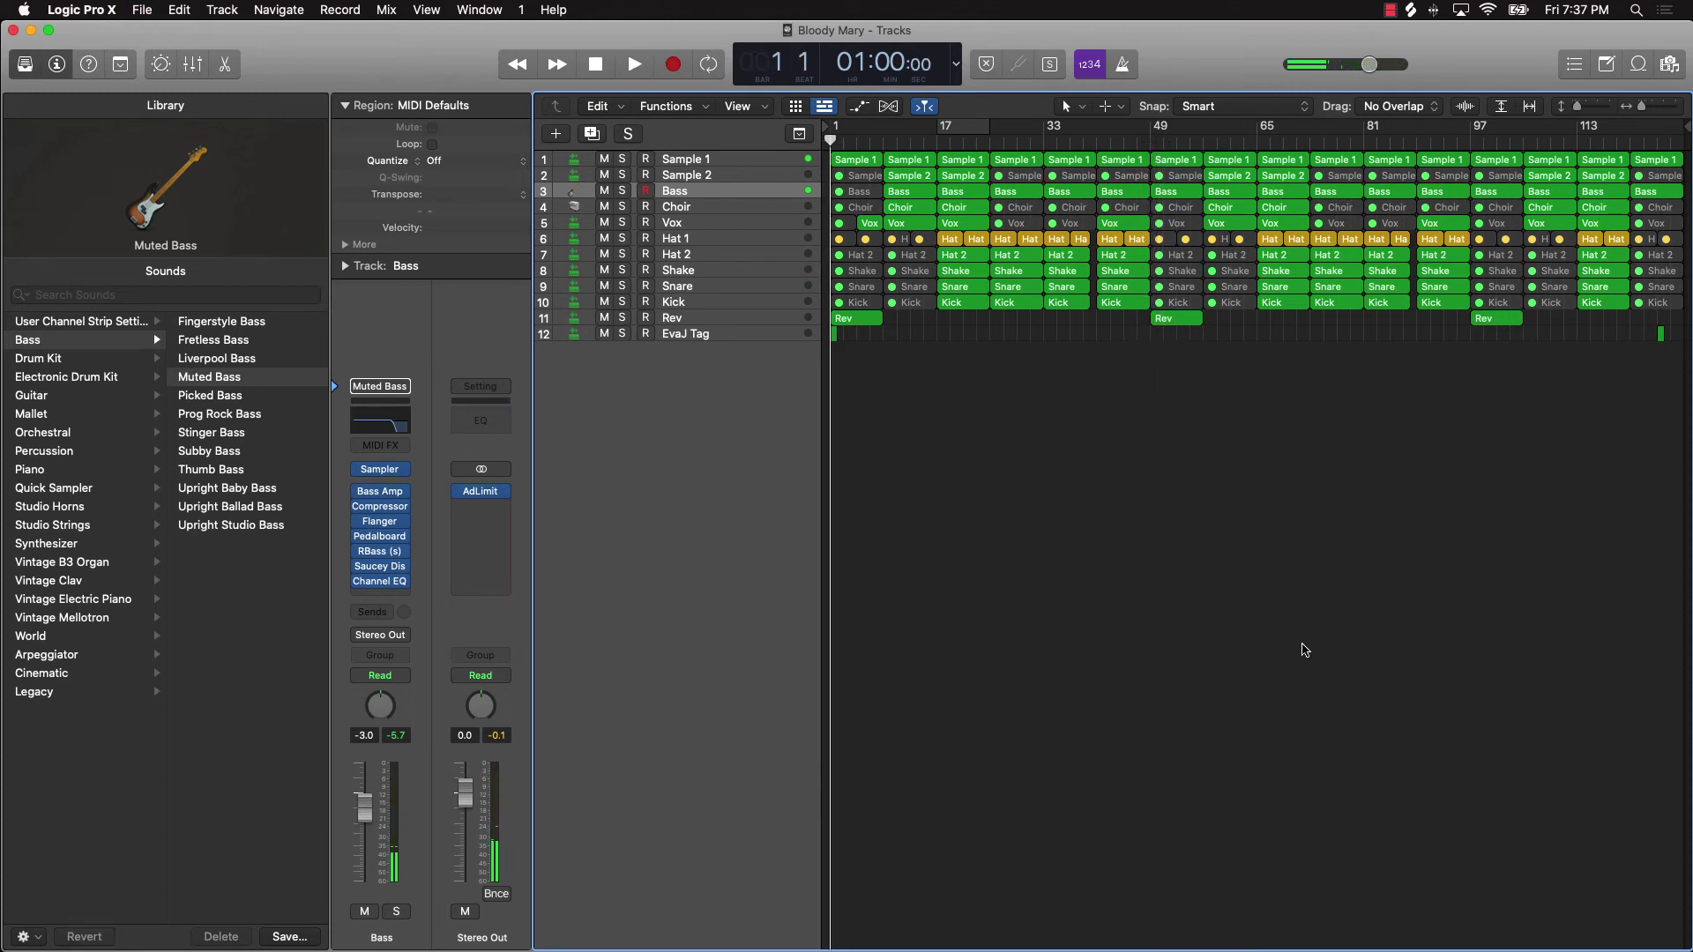